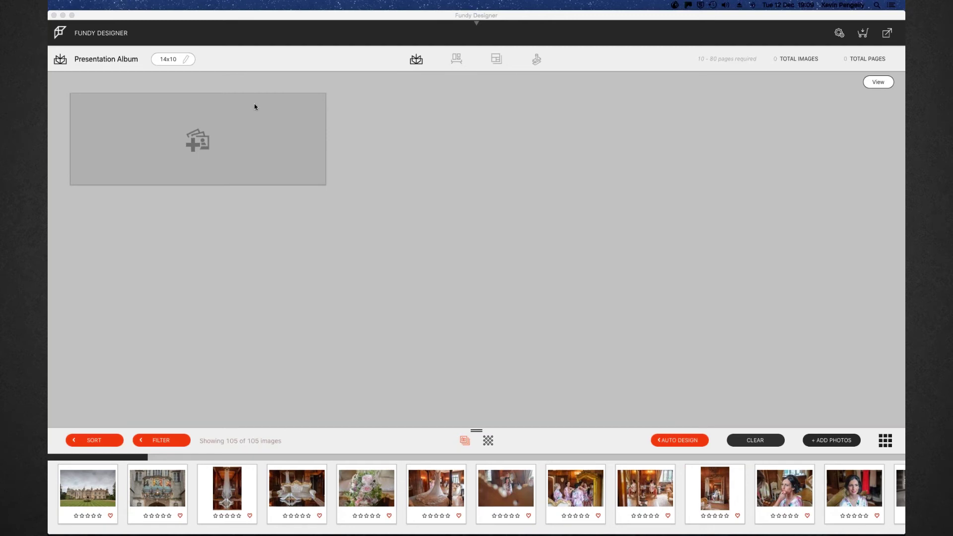
Browse all 105 wedding photos in the full-size image grid, scrolling down and back to the top
click(885, 440)
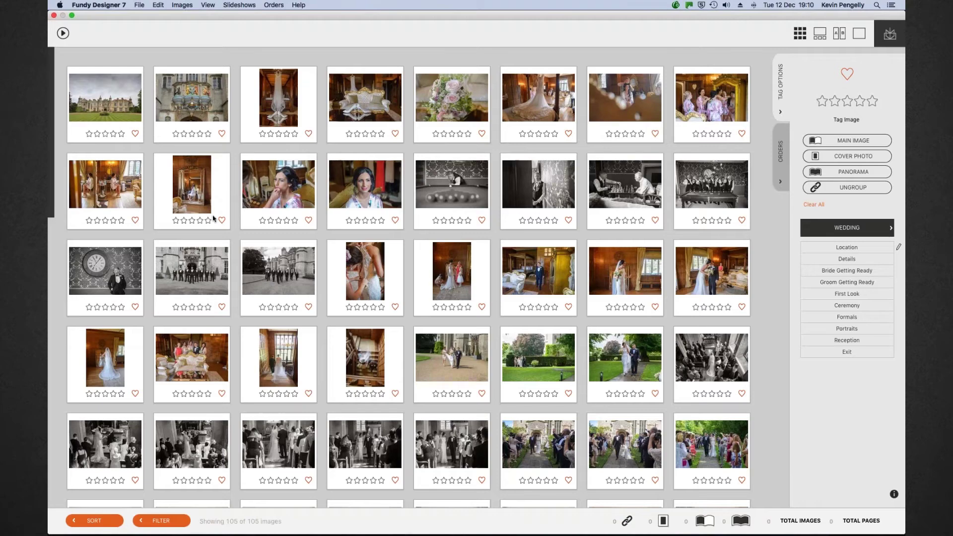
scroll(399, 278, down, 3)
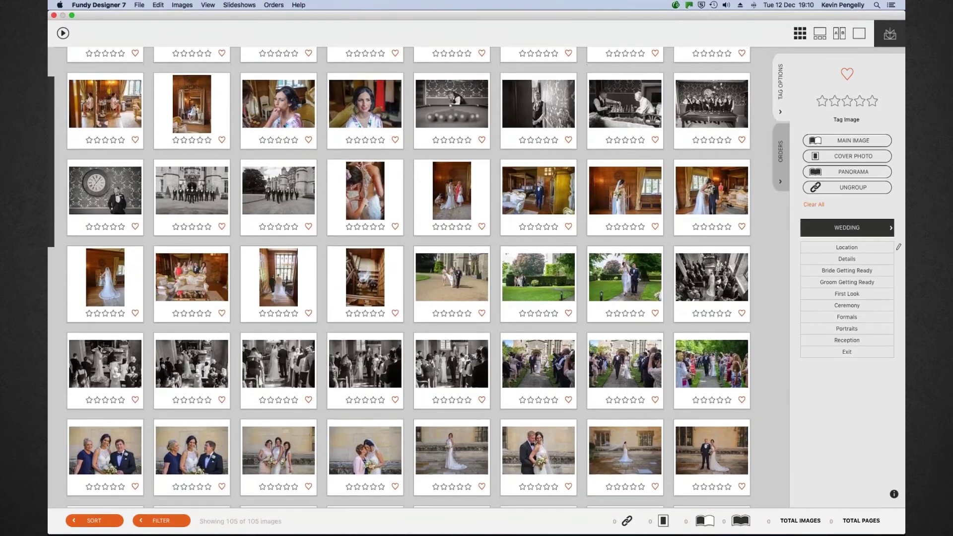
scroll(399, 277, down, 10)
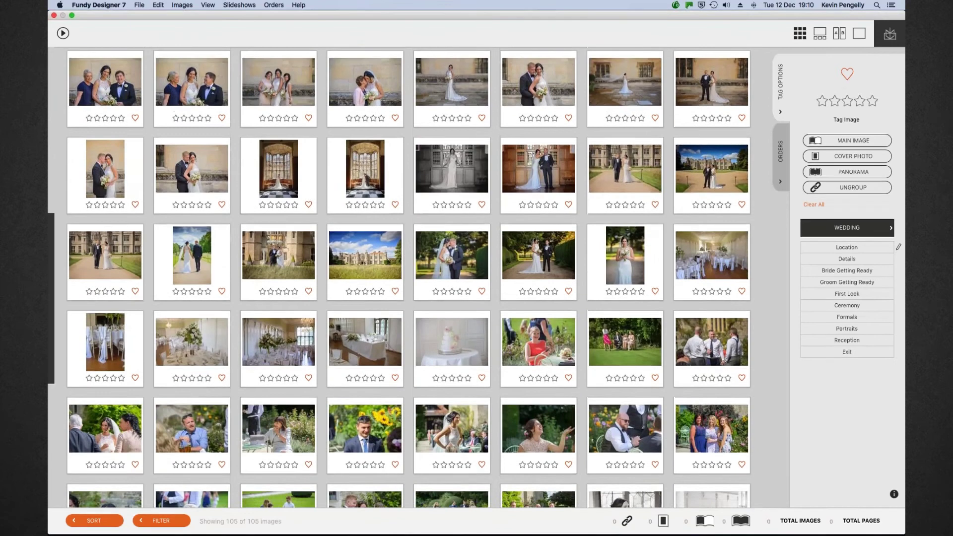
scroll(399, 277, down, 15)
scroll(399, 277, up, 10)
scroll(278, 291, up, 12)
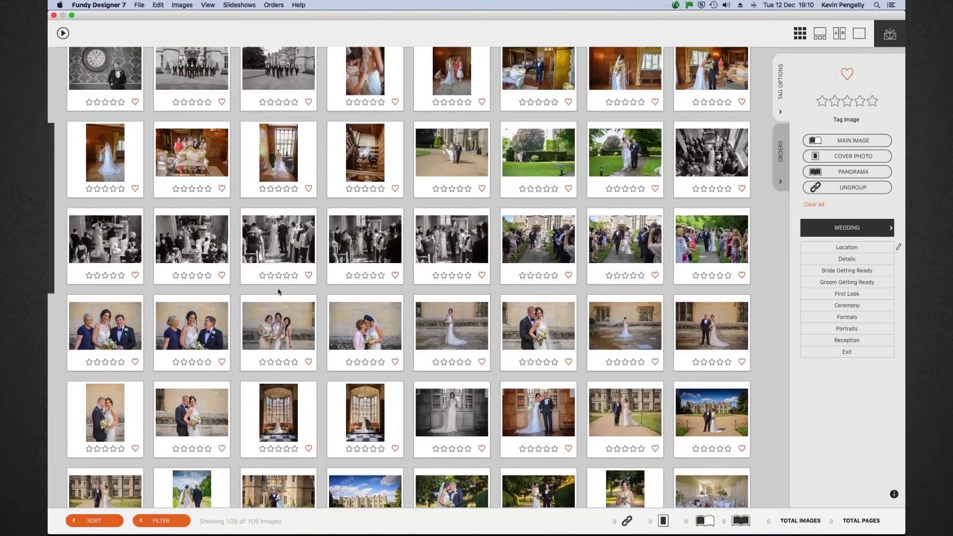
scroll(279, 292, up, 5)
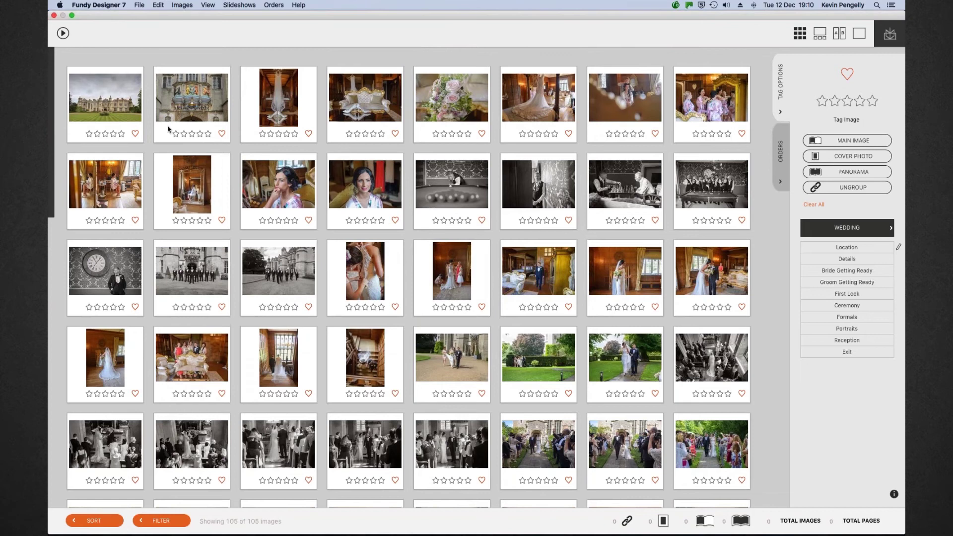
Leave the image grid and reopen the 14x10 album's product options at Company Name
click(54, 15)
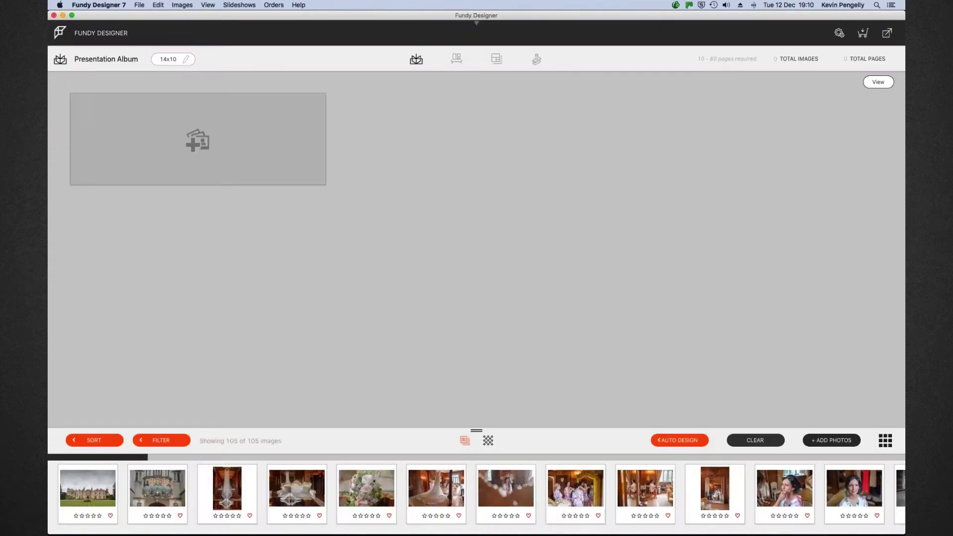
click(166, 60)
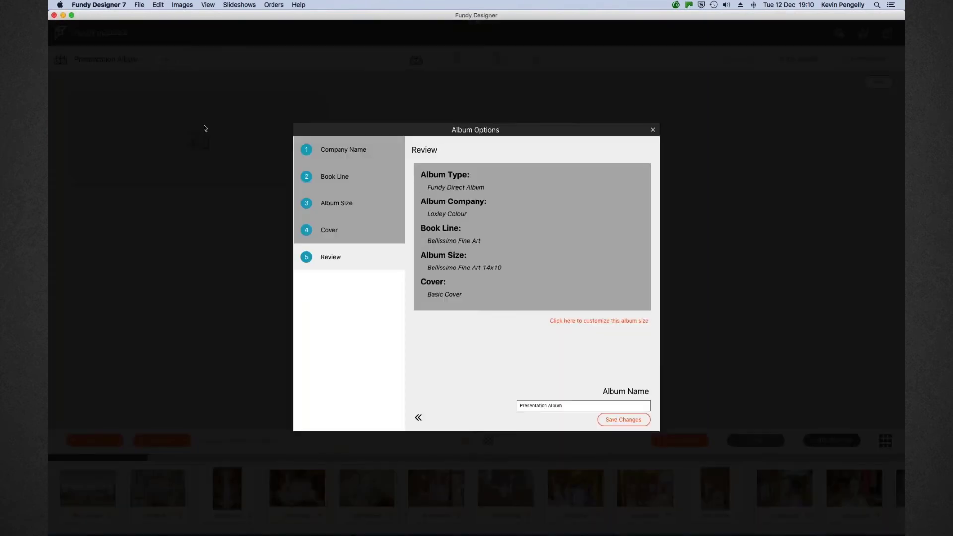
click(322, 152)
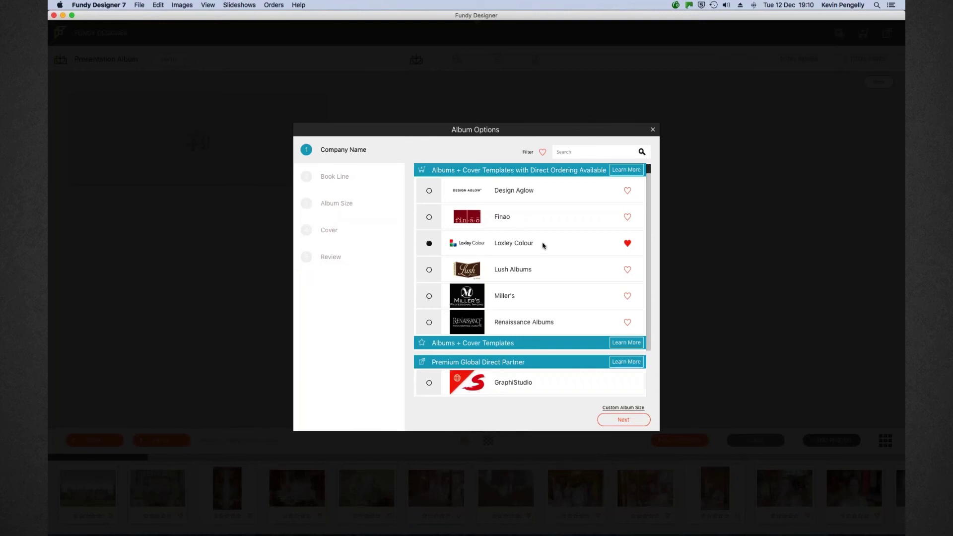
Browse the album company list and keep Loxley Colour as the company
scroll(543, 246, down, 1)
scroll(542, 245, down, 10)
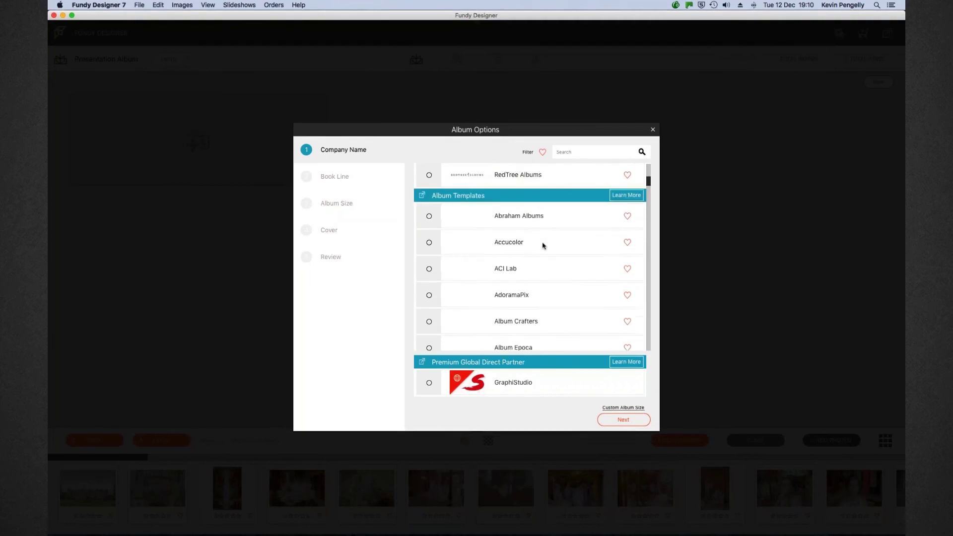
scroll(542, 245, down, 15)
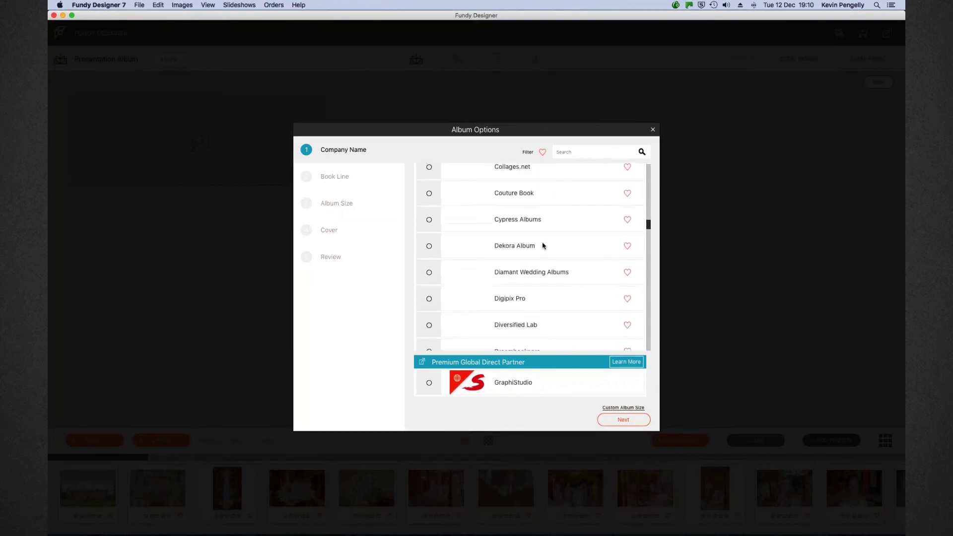
scroll(542, 245, down, 5)
scroll(537, 257, up, 12)
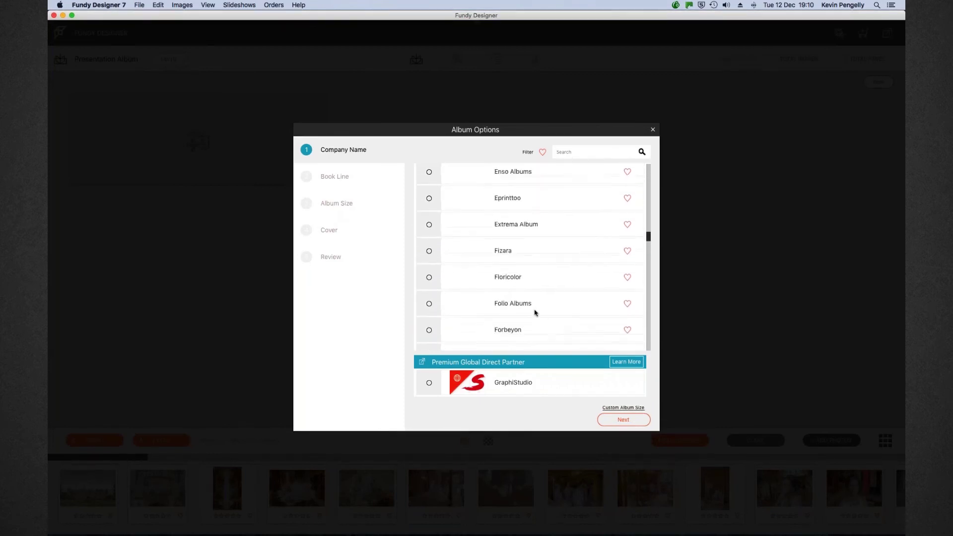
scroll(576, 315, up, 15)
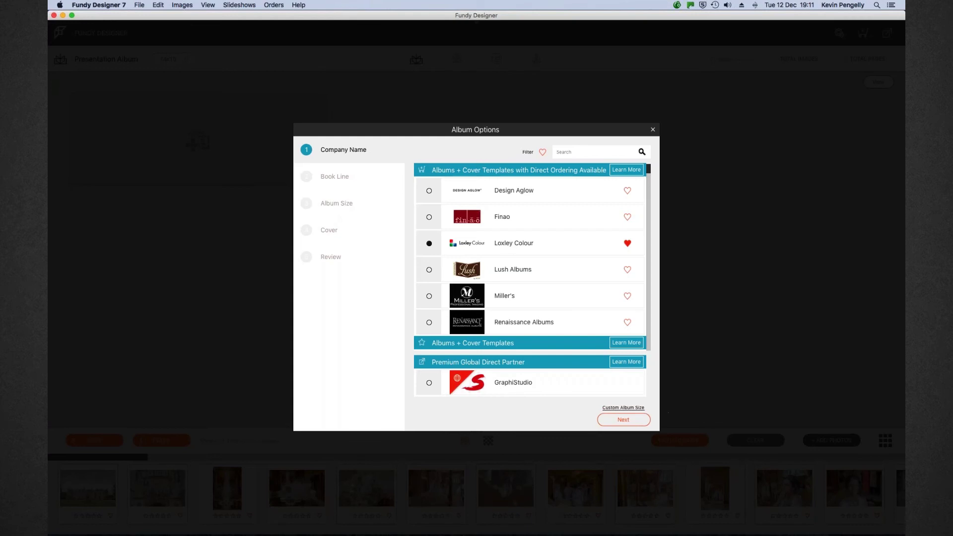
click(626, 420)
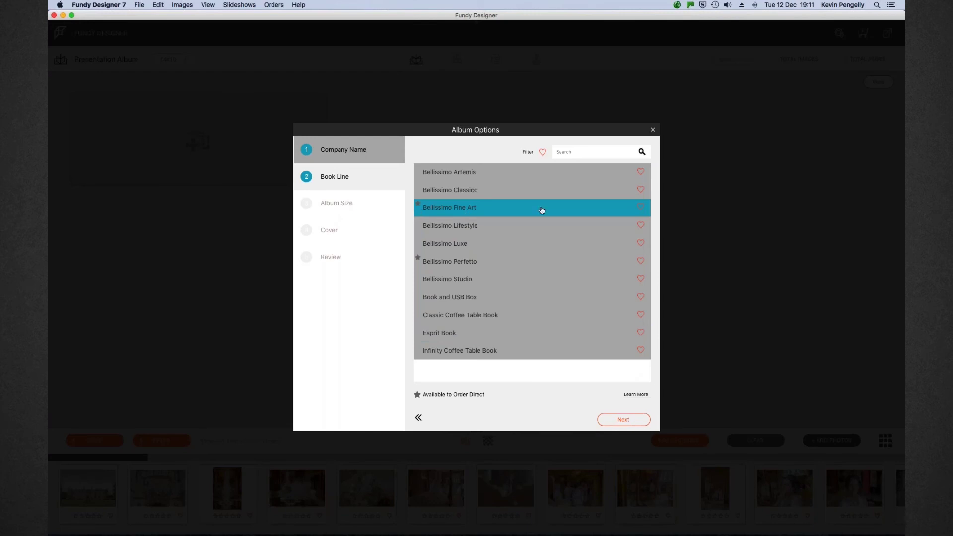
Keep Bellissimo Fine Art, the 14x10 size and Basic Cover, then save the album settings
click(624, 420)
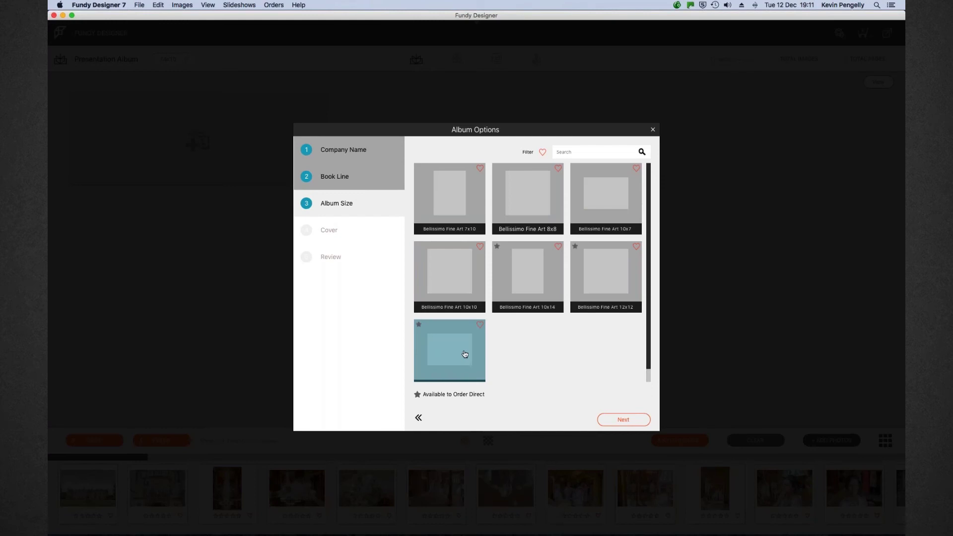
scroll(462, 352, down, 2)
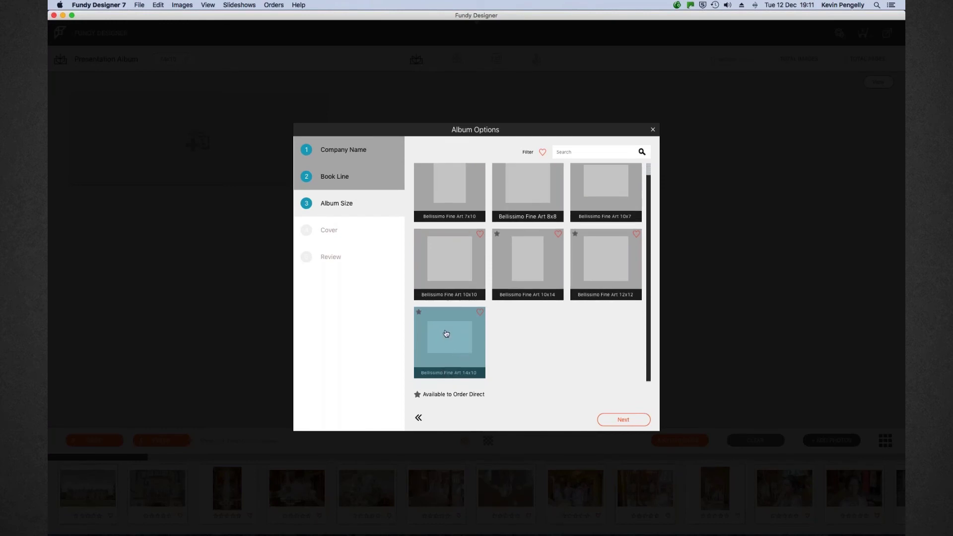
click(625, 420)
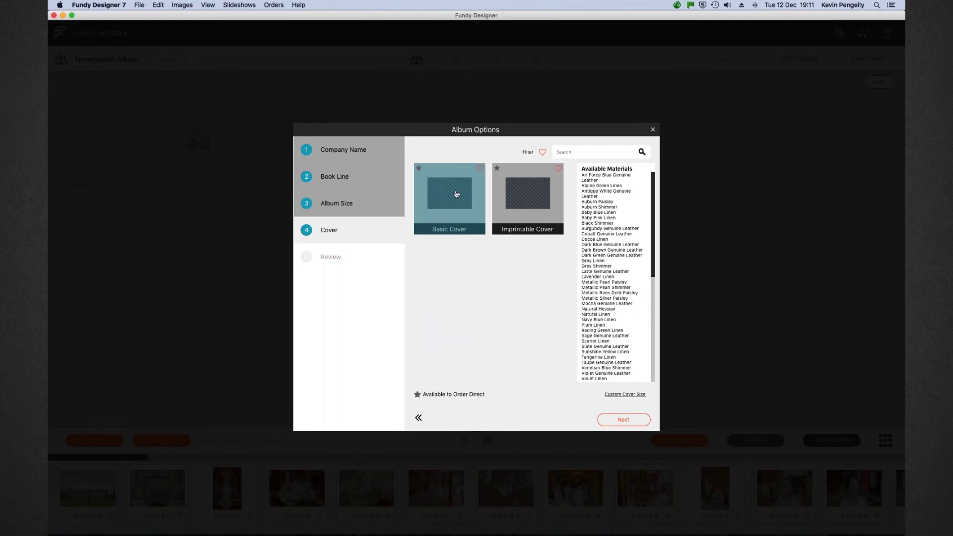
scroll(627, 270, down, 2)
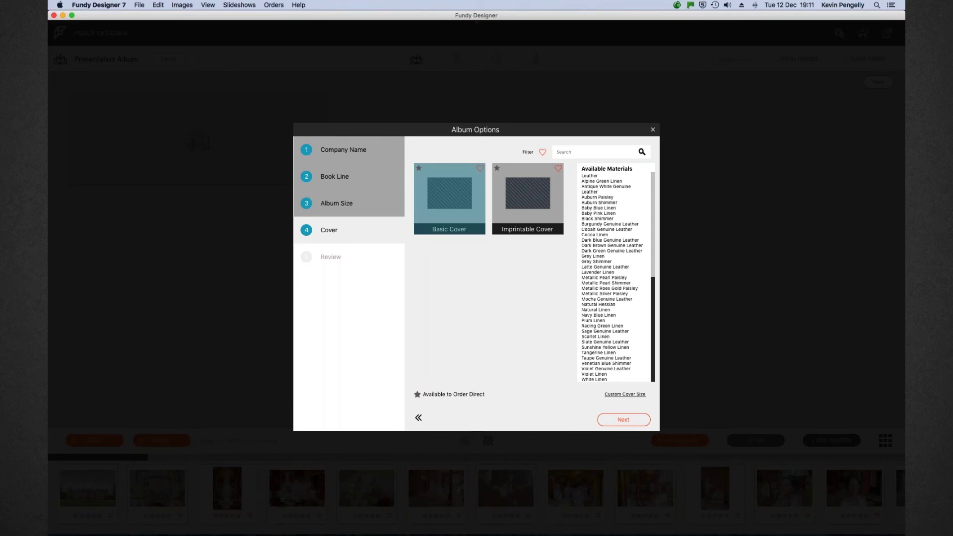
click(623, 420)
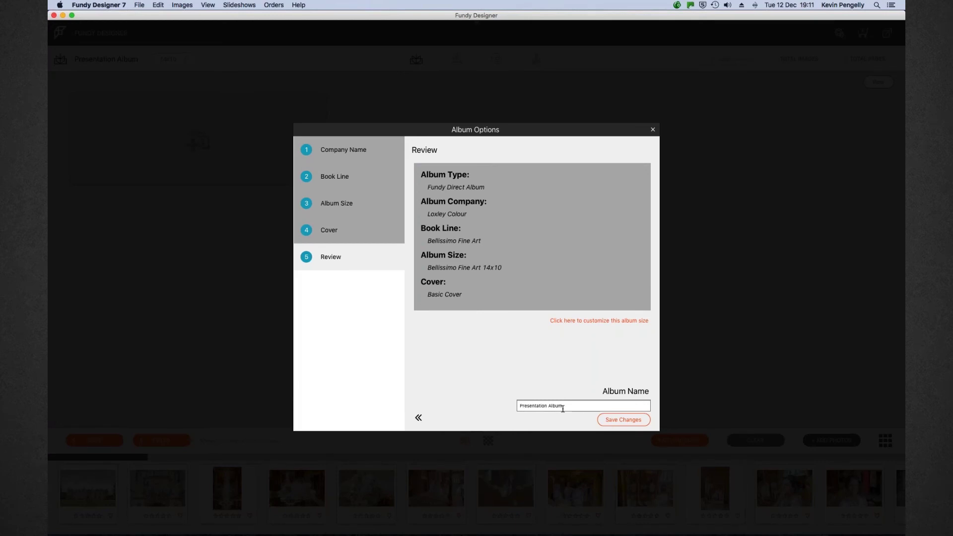
click(619, 420)
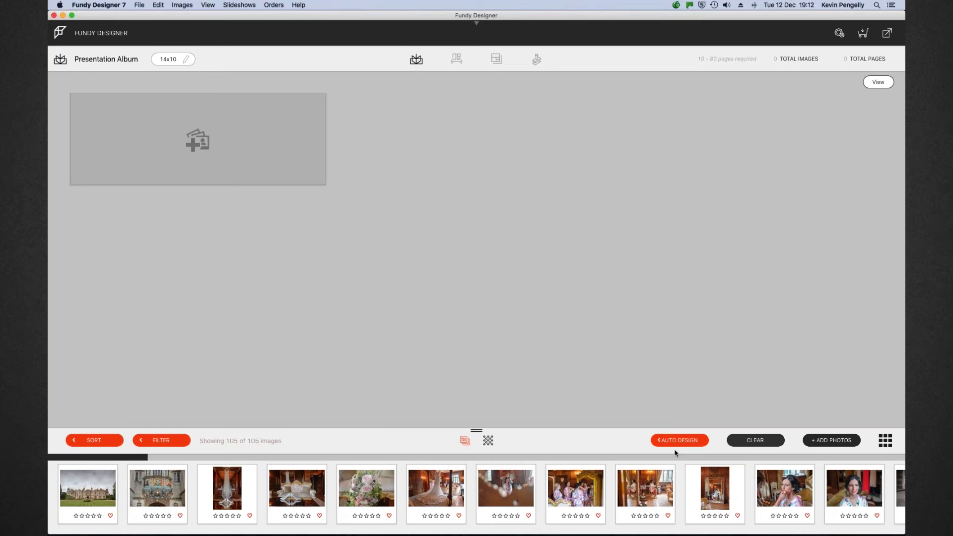
In Auto Design settings, change Pages To Design from 60 to 35
click(676, 442)
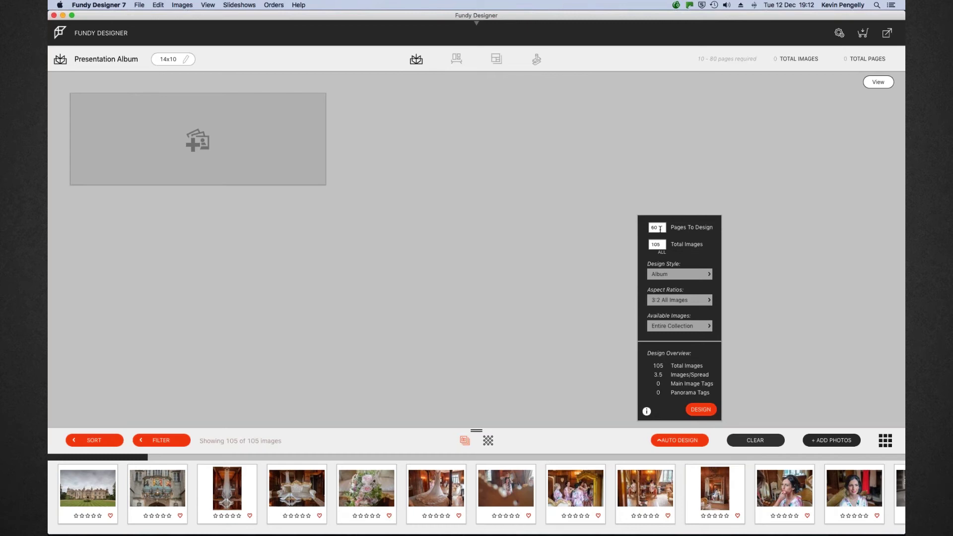
key(BackSpace)
key(BackSpace)
text(35)
Generate the automatic album layout and scroll through the resulting spreads
click(700, 410)
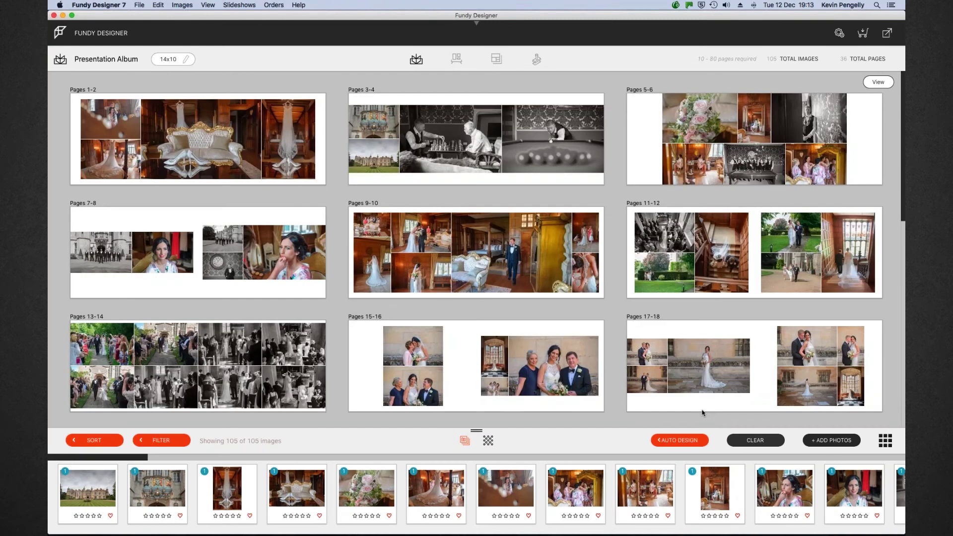
scroll(702, 413, down, 5)
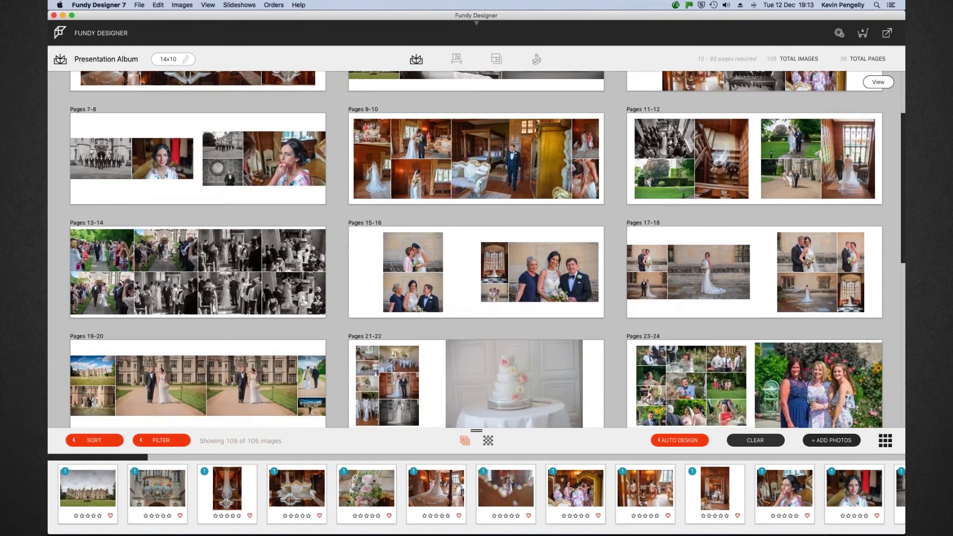
scroll(701, 412, down, 5)
scroll(702, 413, down, 10)
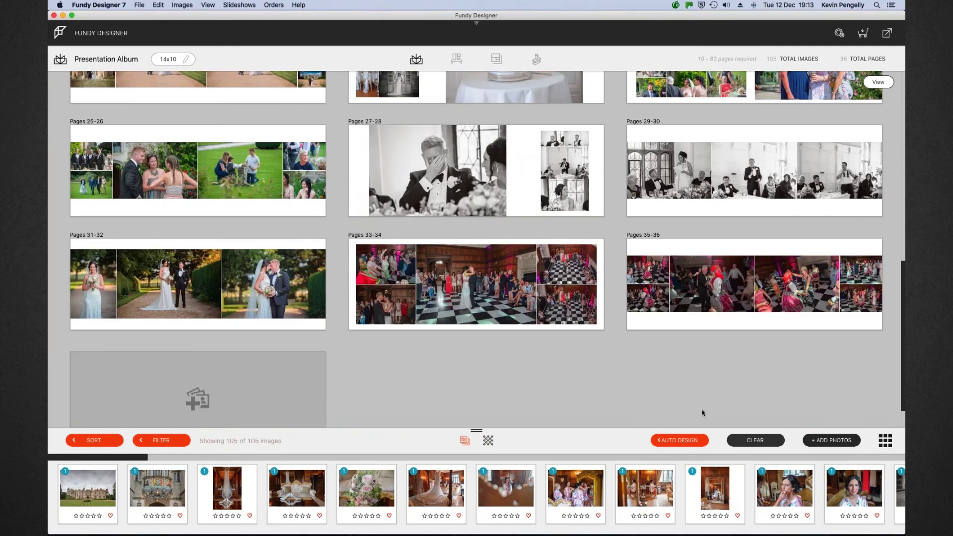
scroll(702, 412, up, 15)
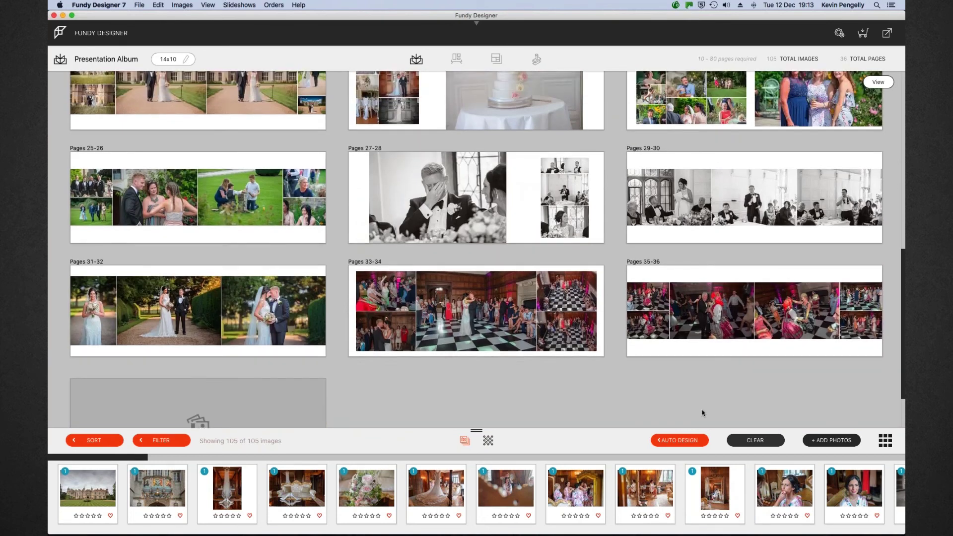
scroll(702, 412, up, 5)
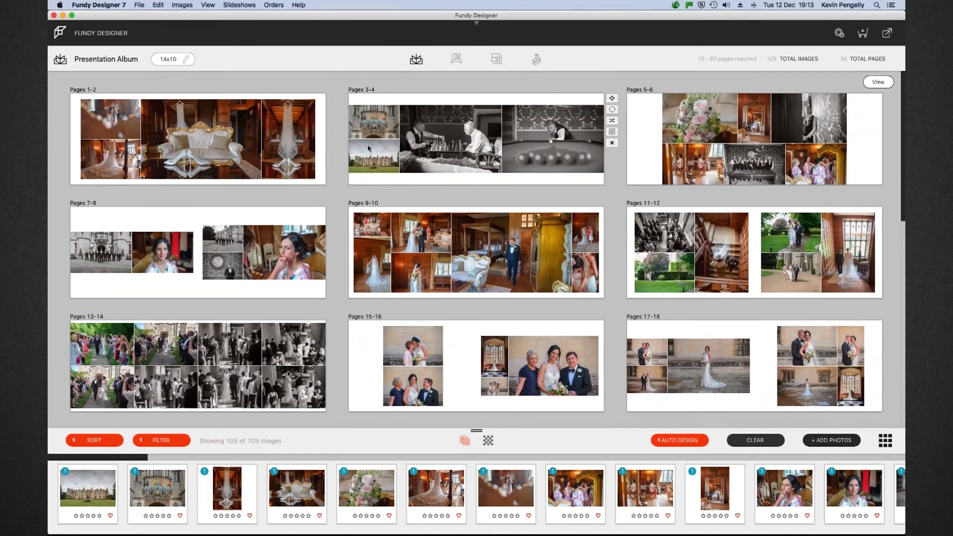
Inspect the Pages 1-2 spread, then return to the all-spreads overview
click(243, 142)
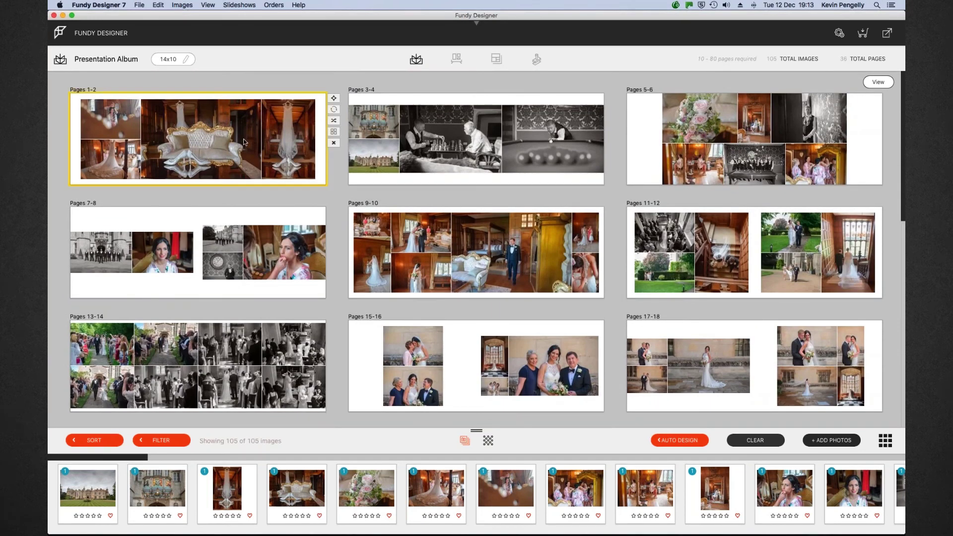
double_click(244, 142)
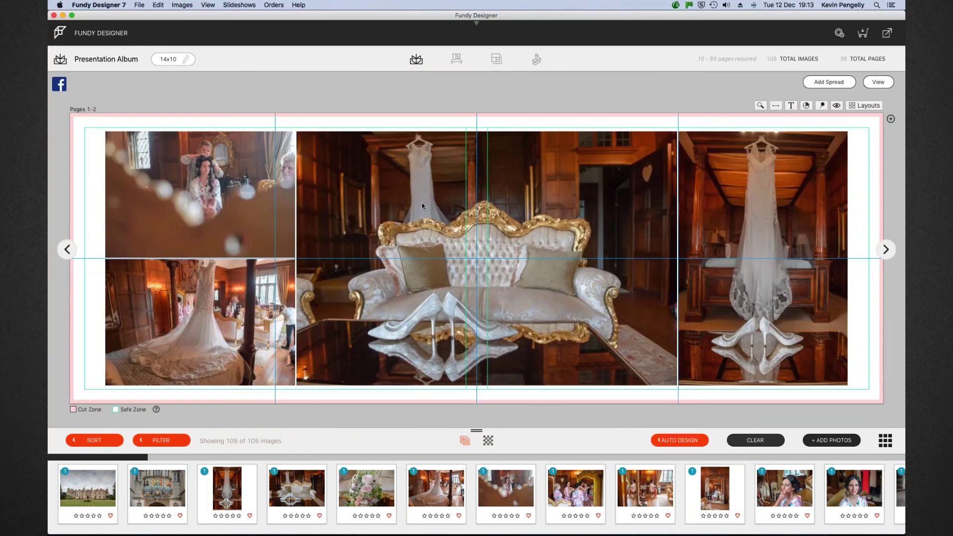
click(882, 87)
mouse_move(814, 119)
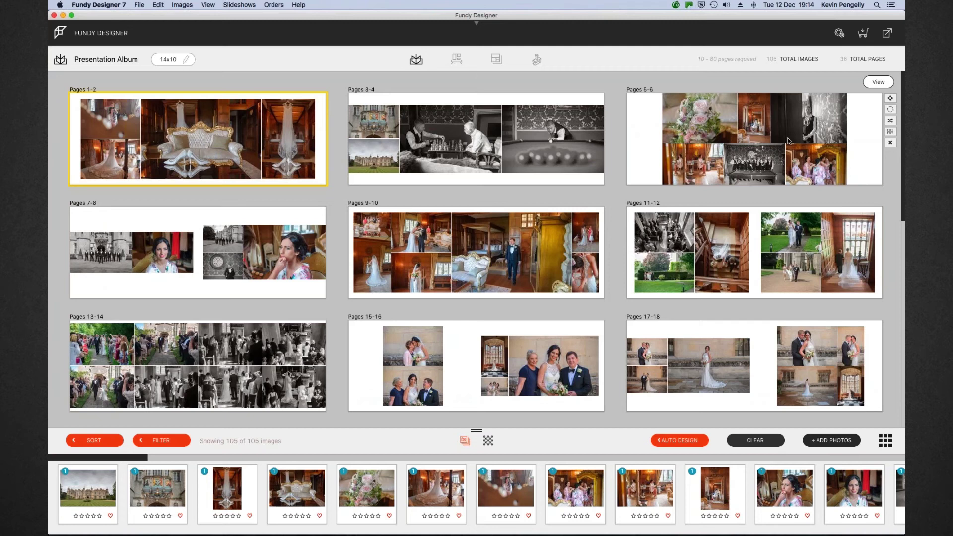
click(763, 440)
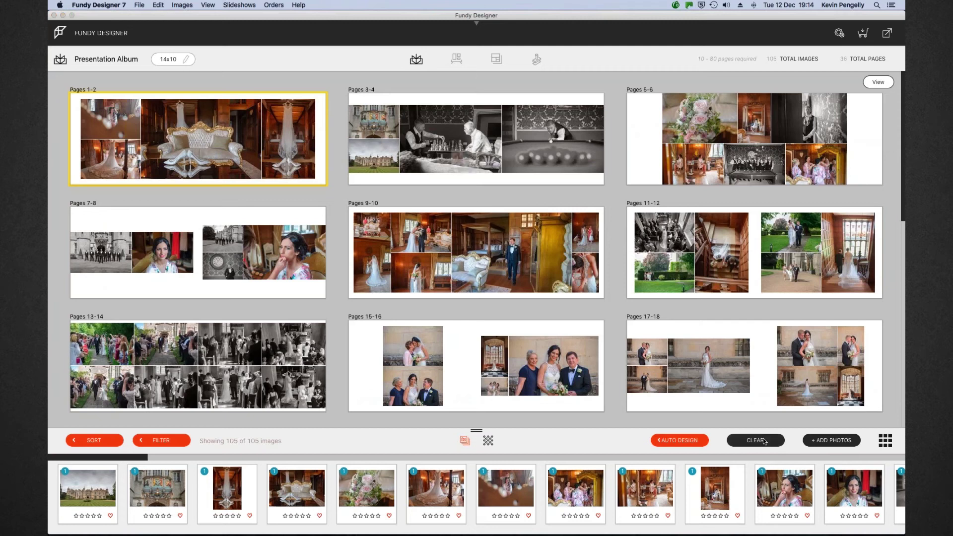
Confirm clearing the whole album and switch to the full image grid for tagging
click(543, 179)
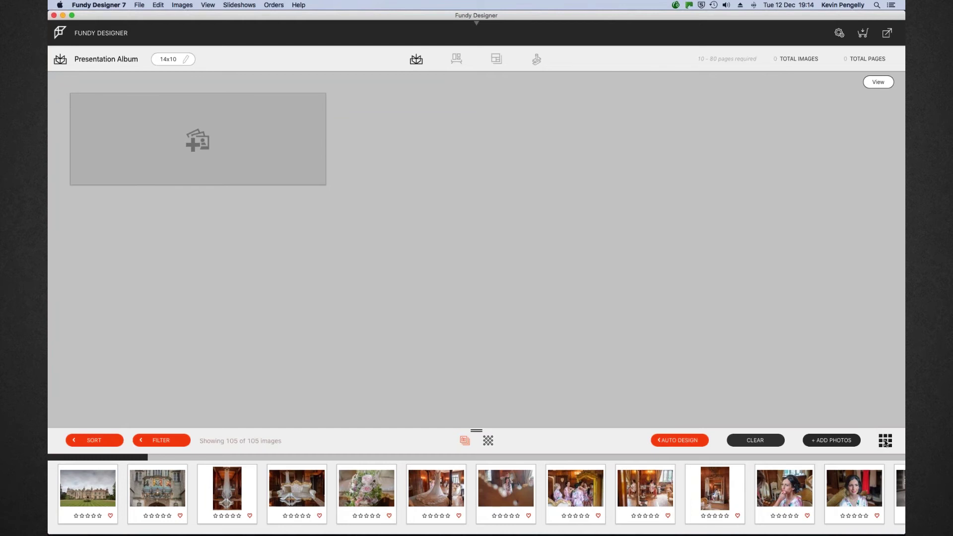
click(885, 440)
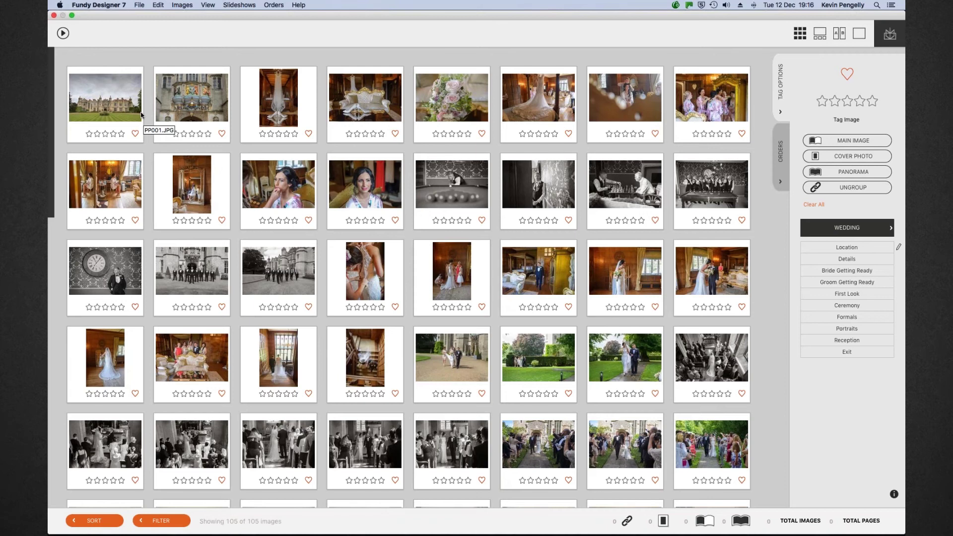
Select the first six photos, castle exterior through dress on hanger, and group them
click(140, 115)
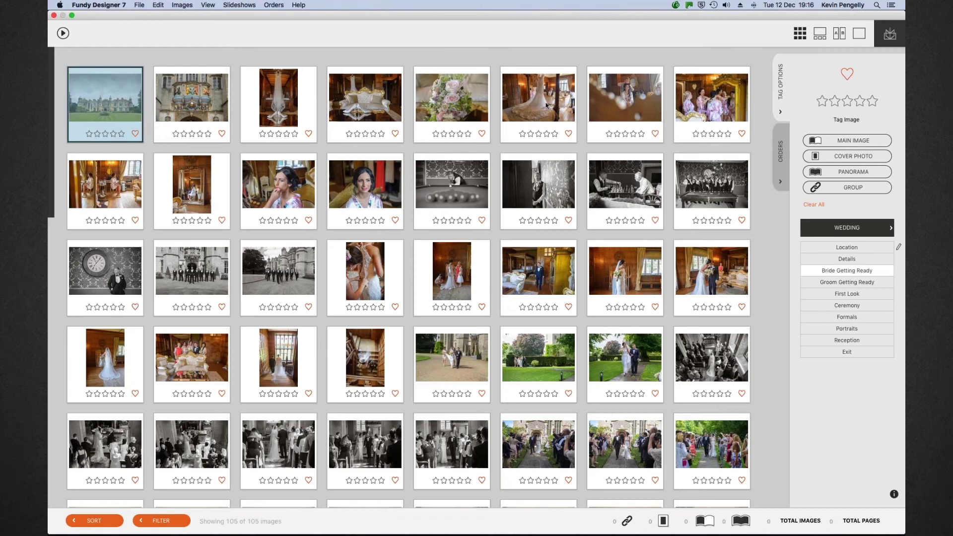
shift+click(511, 104)
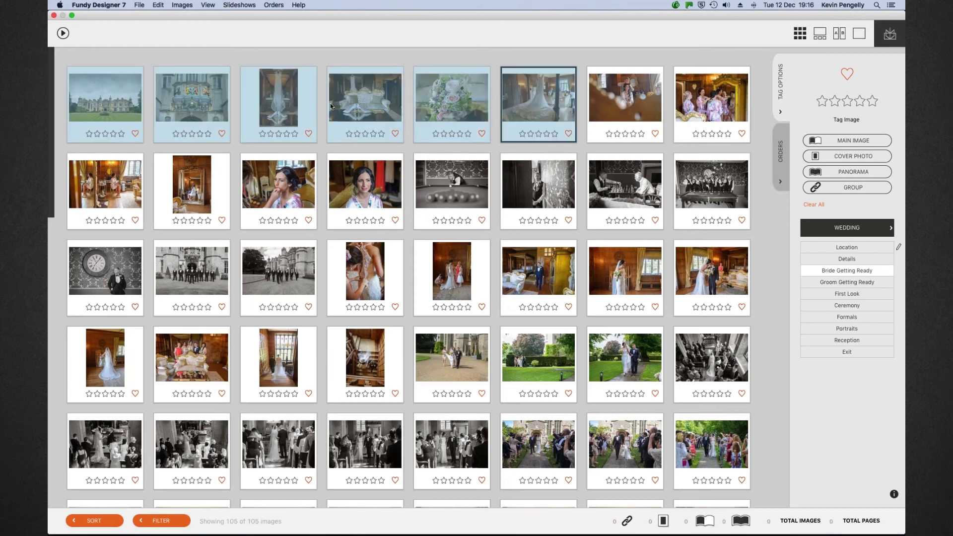
click(829, 188)
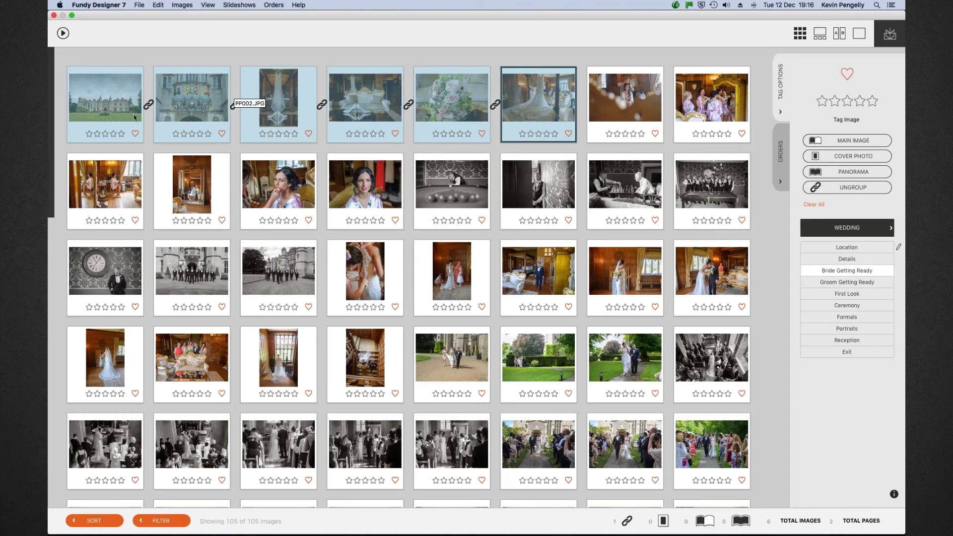
Make the castle photo a main image, then group the six bridal-prep photos with the mirror bride as main
click(114, 94)
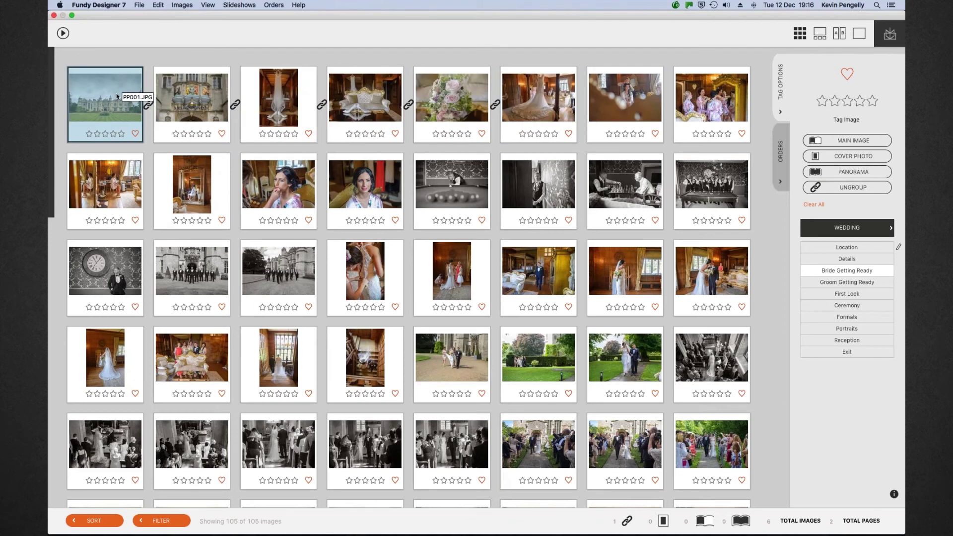
click(850, 142)
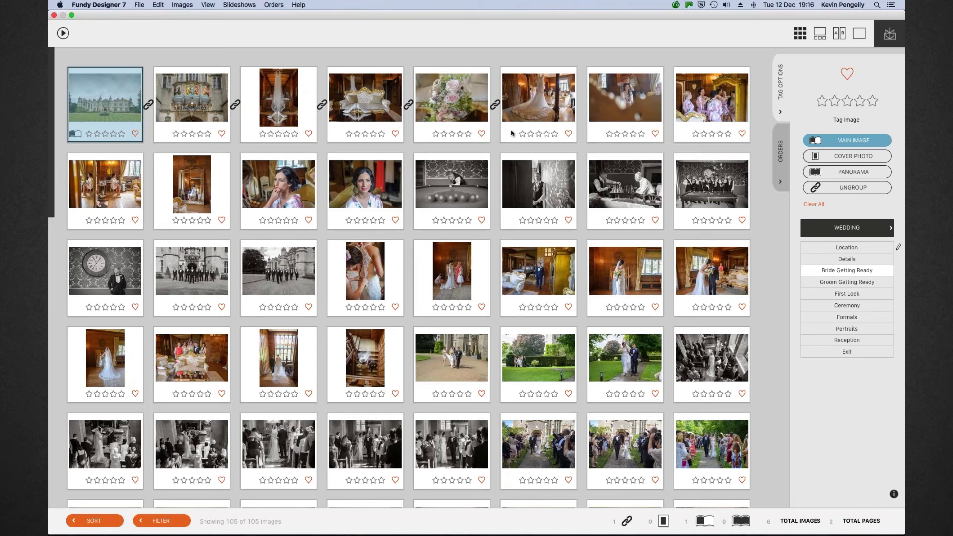
click(606, 102)
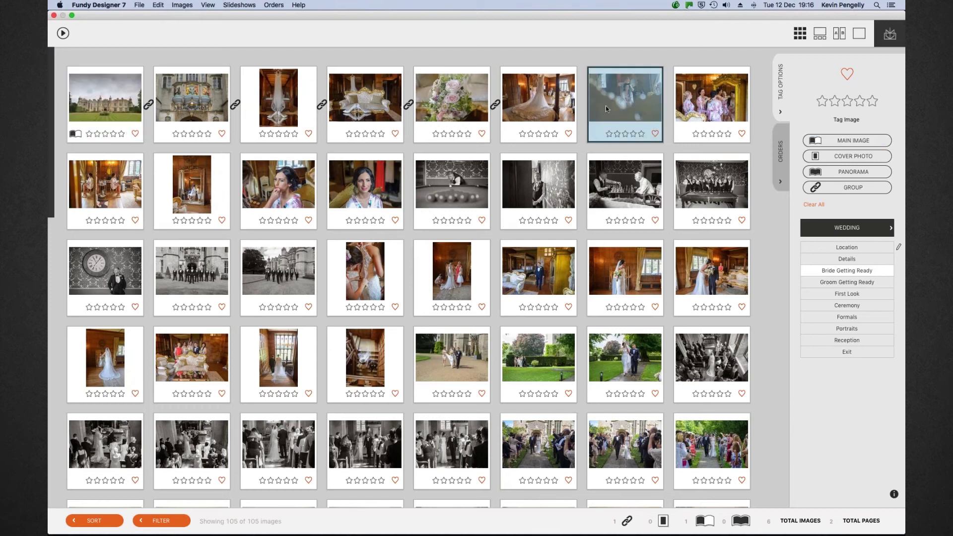
shift+click(377, 174)
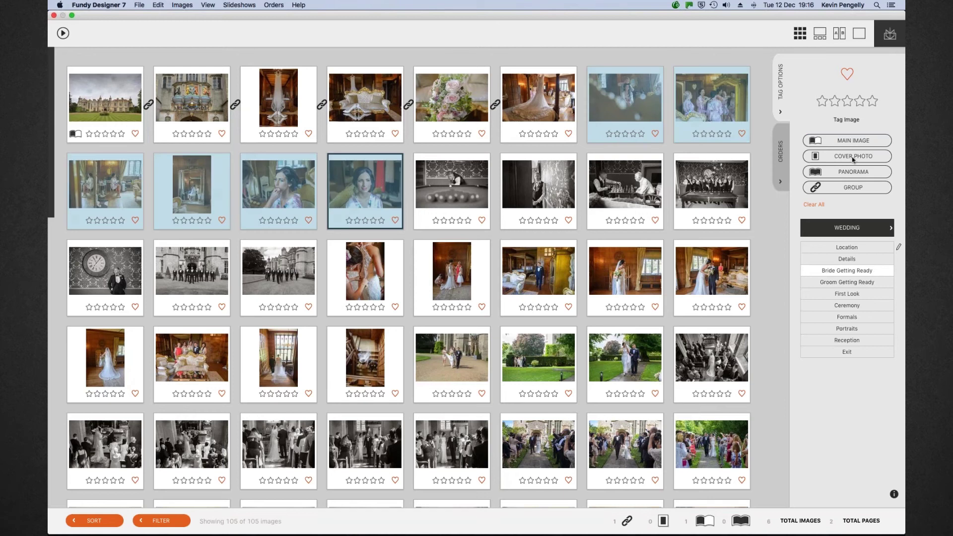
click(854, 187)
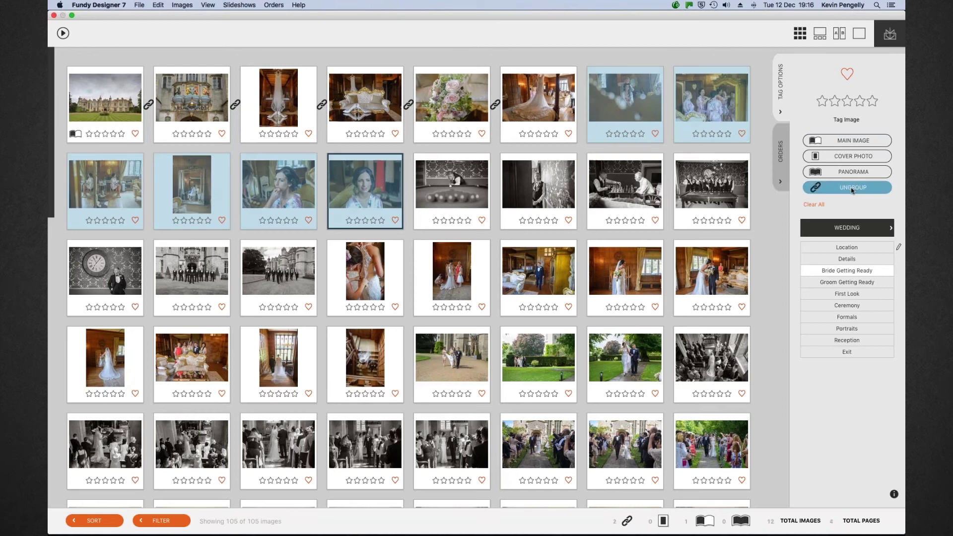
click(91, 179)
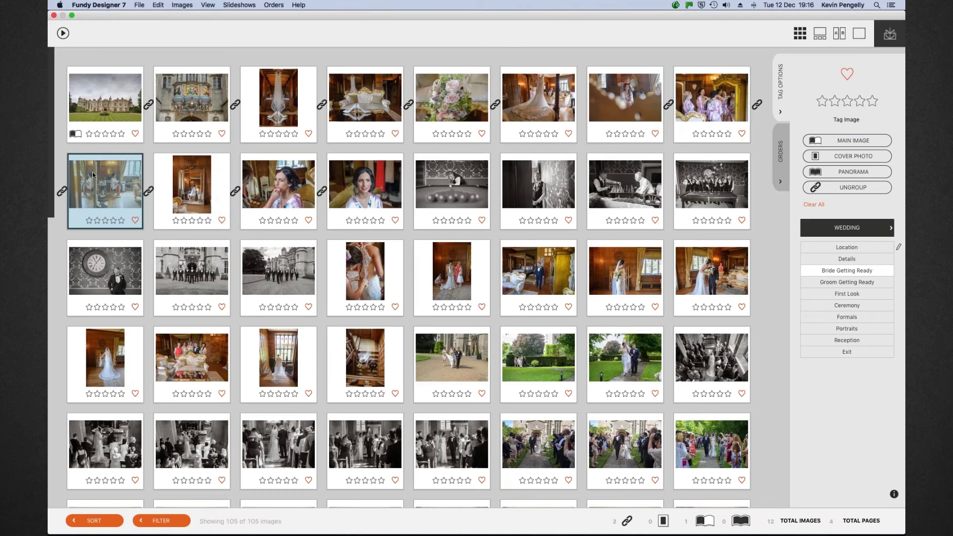
click(847, 141)
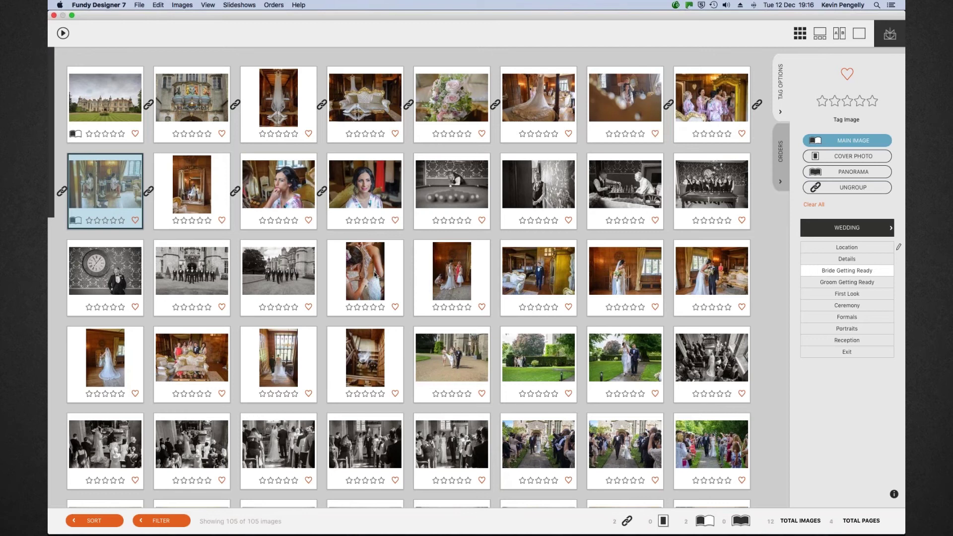
Group the bride-dress photos through the group-on-sofa photo, making the sofa photo the main image
click(374, 273)
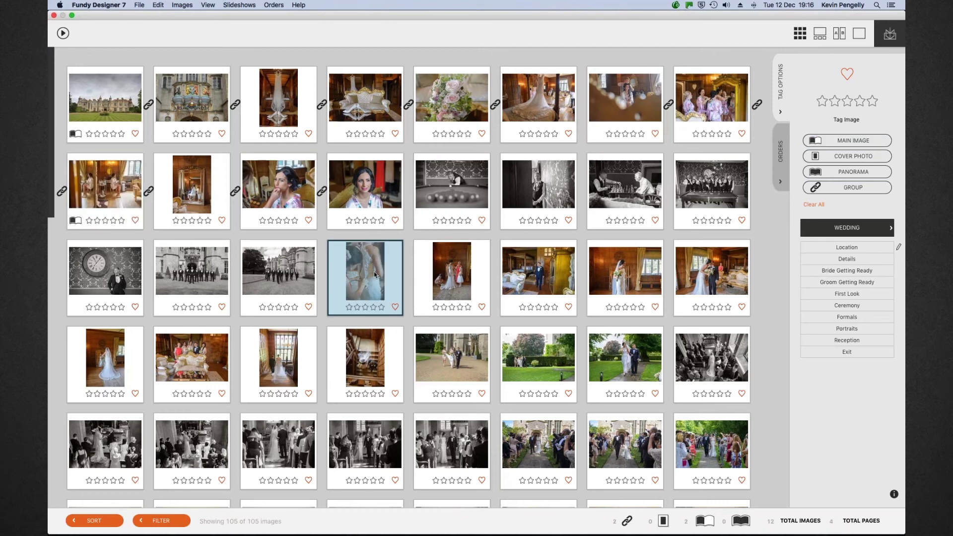
shift+click(204, 356)
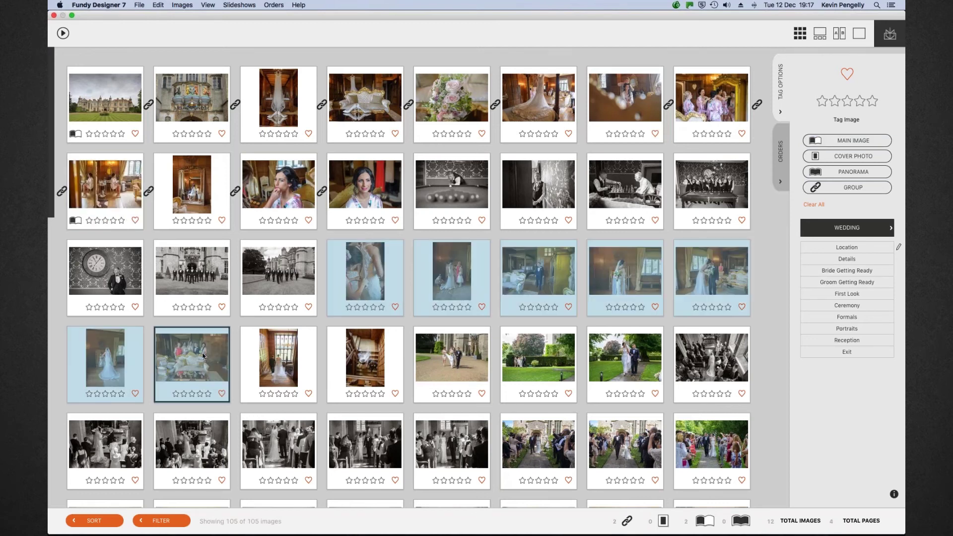
click(859, 187)
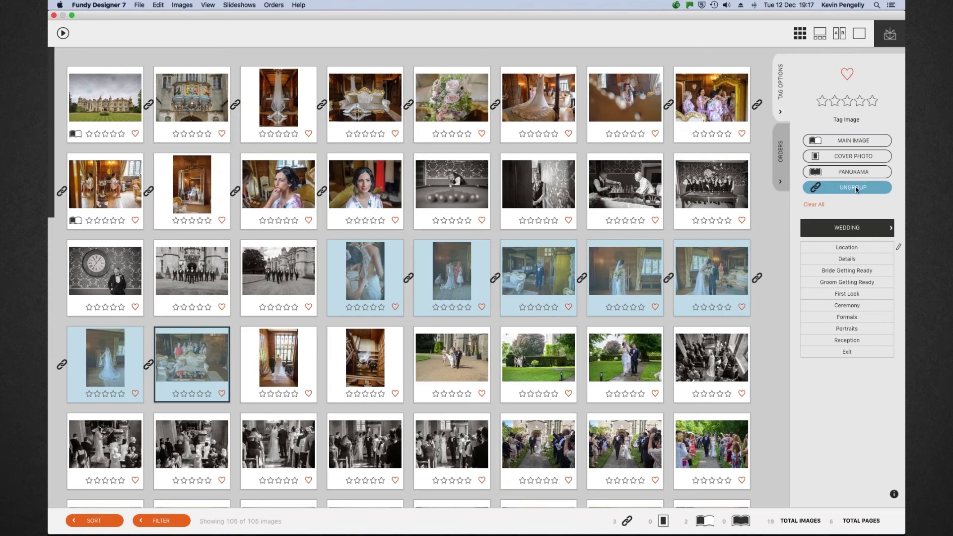
click(179, 361)
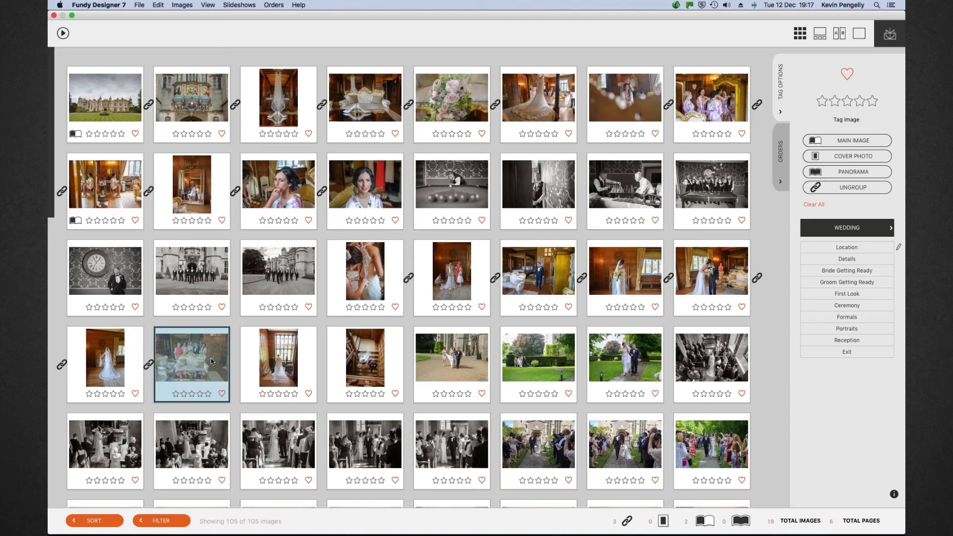
click(846, 141)
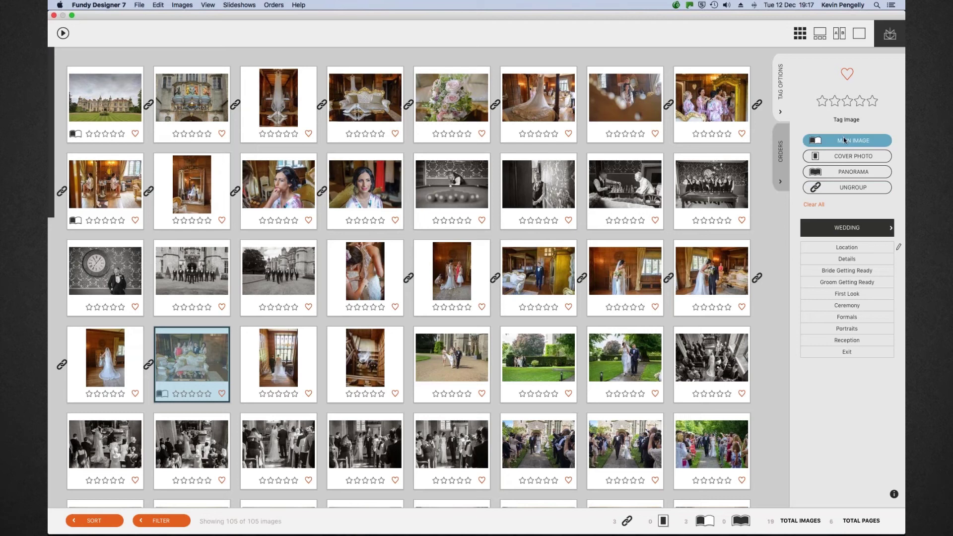
click(460, 182)
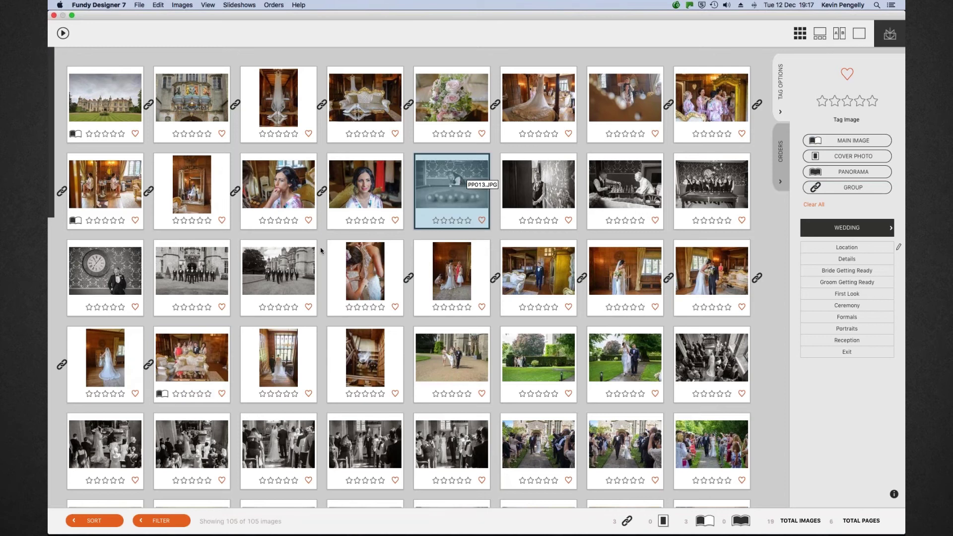
Group the snooker and clock photos, making the clock photo the main image
shift+click(102, 276)
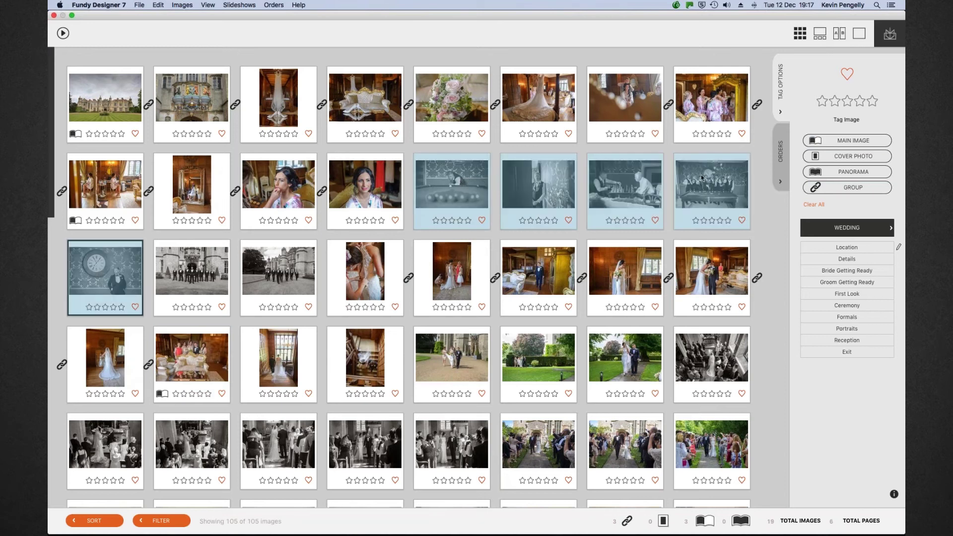
click(848, 188)
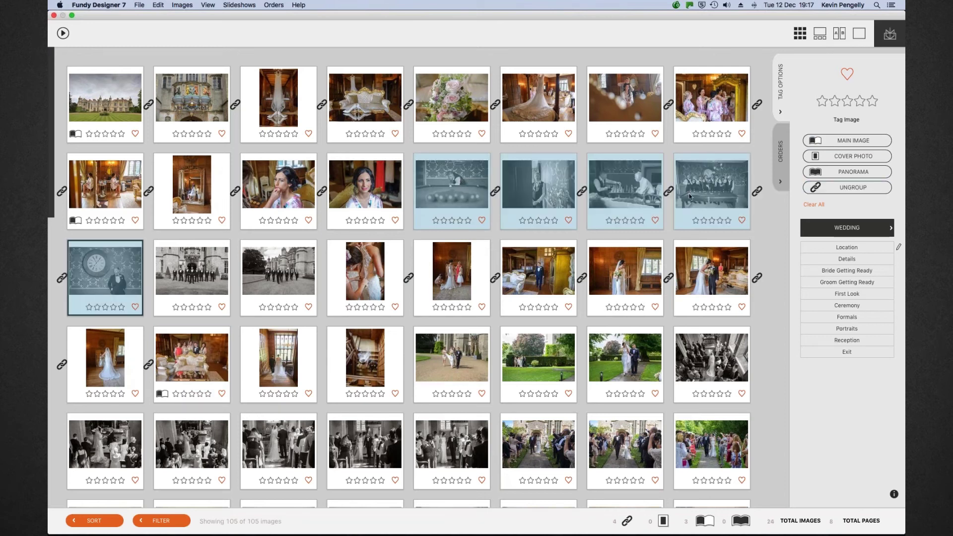
click(133, 256)
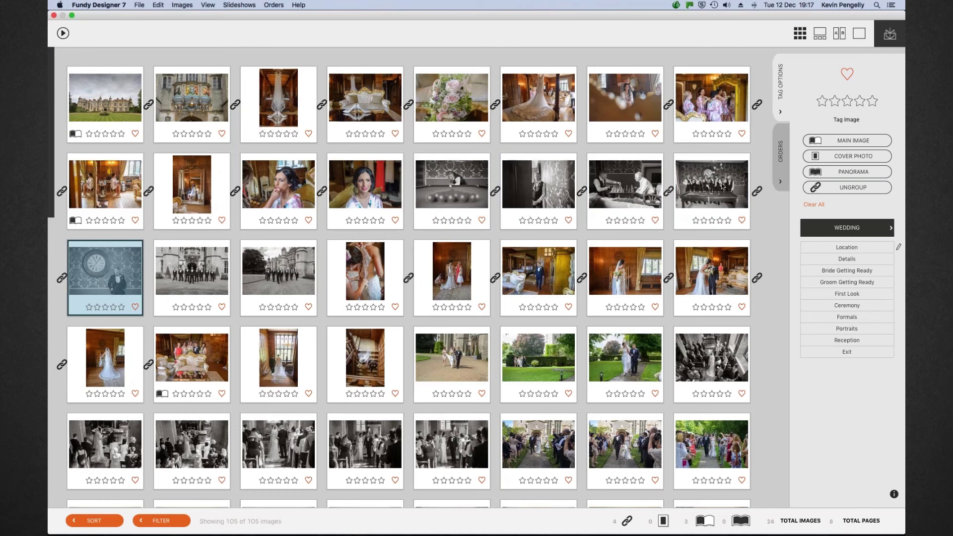
click(843, 141)
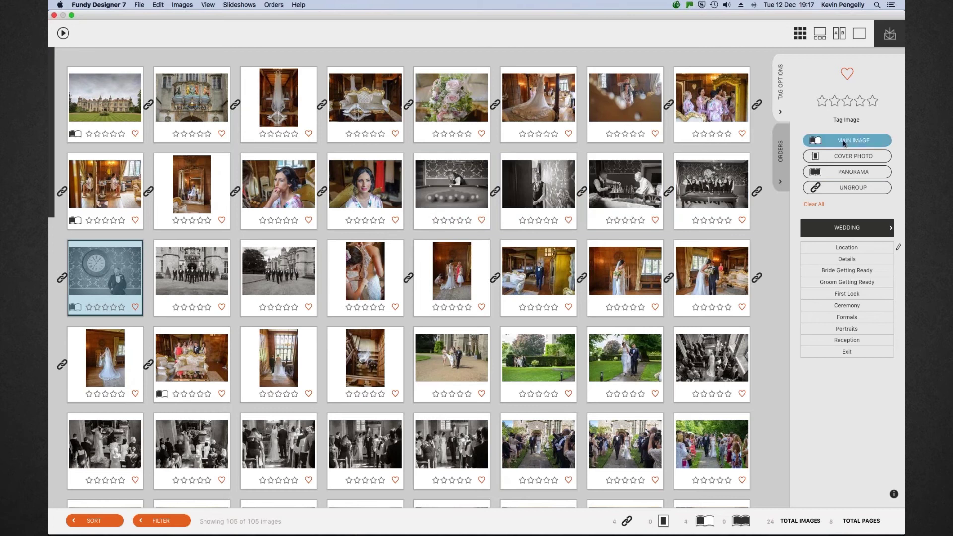
Group the groomsmen photo with its neighbour and mark the groomsmen and castle-front photos as main images
click(196, 270)
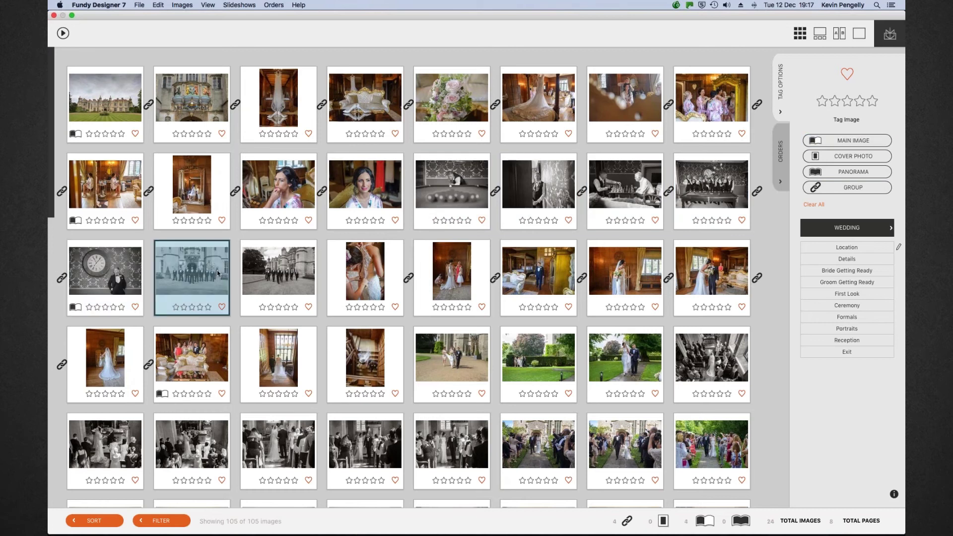
shift+click(275, 270)
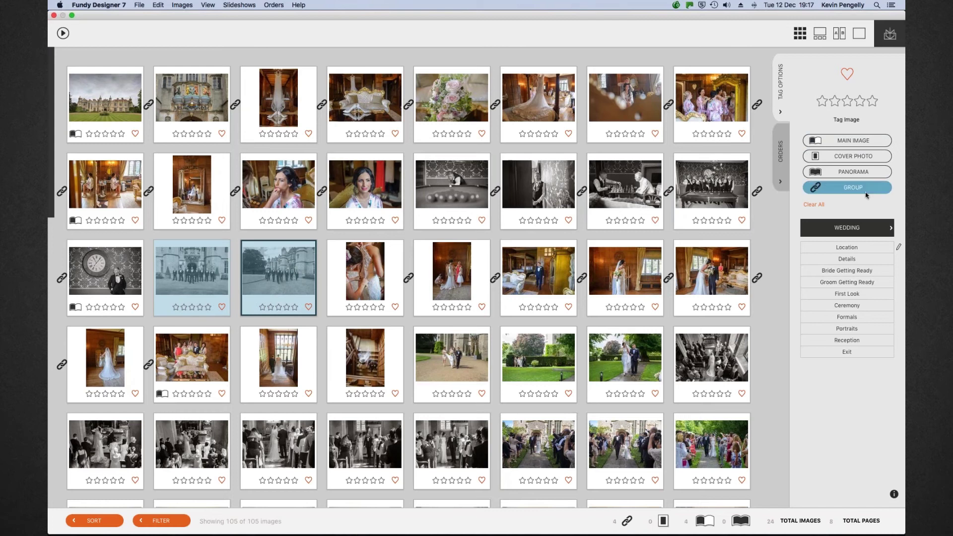
click(849, 194)
click(212, 271)
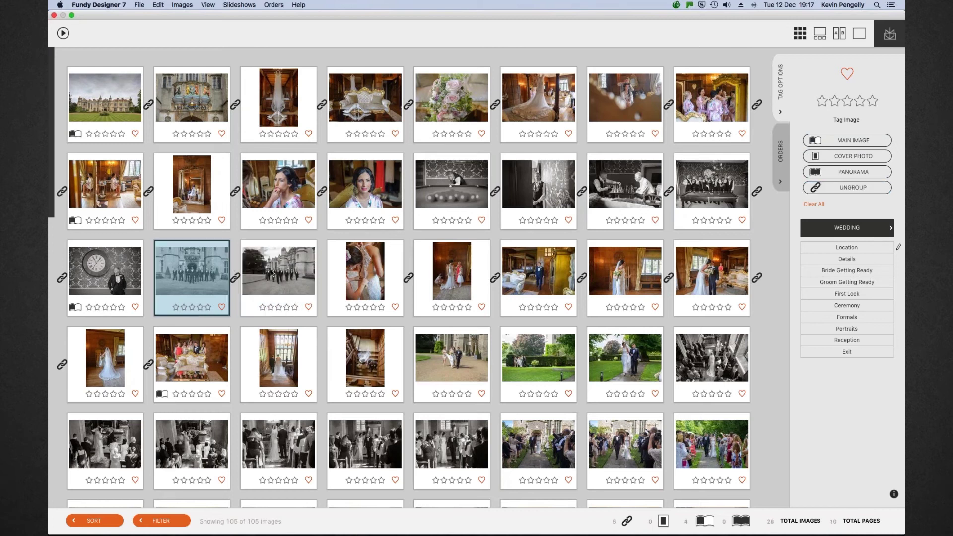
click(839, 143)
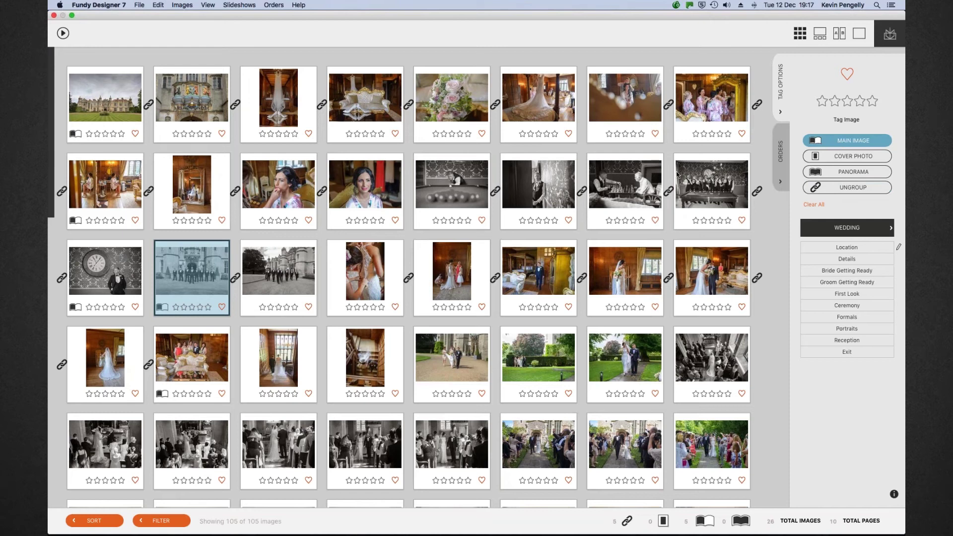
click(311, 263)
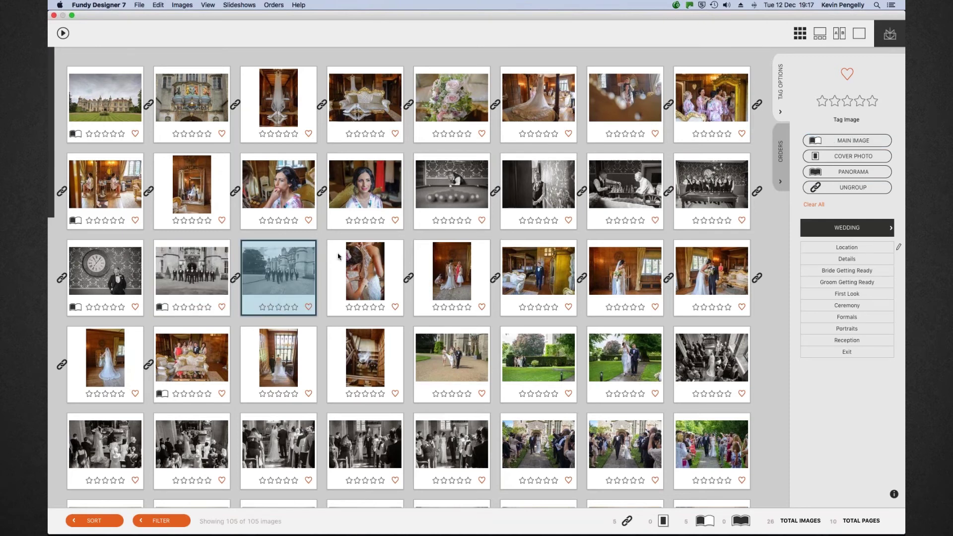
click(834, 144)
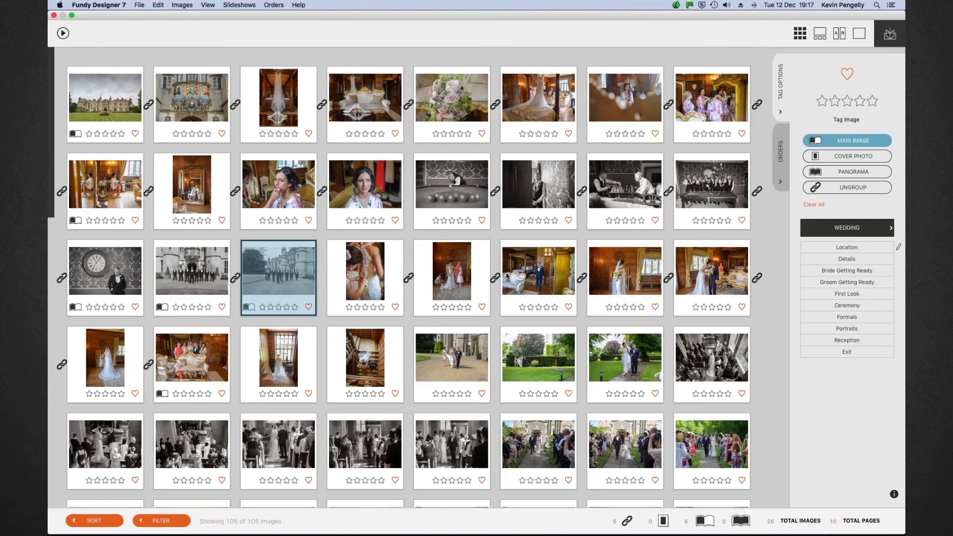
Link the five photos from the bride at the window to the couple on the lawn
click(276, 351)
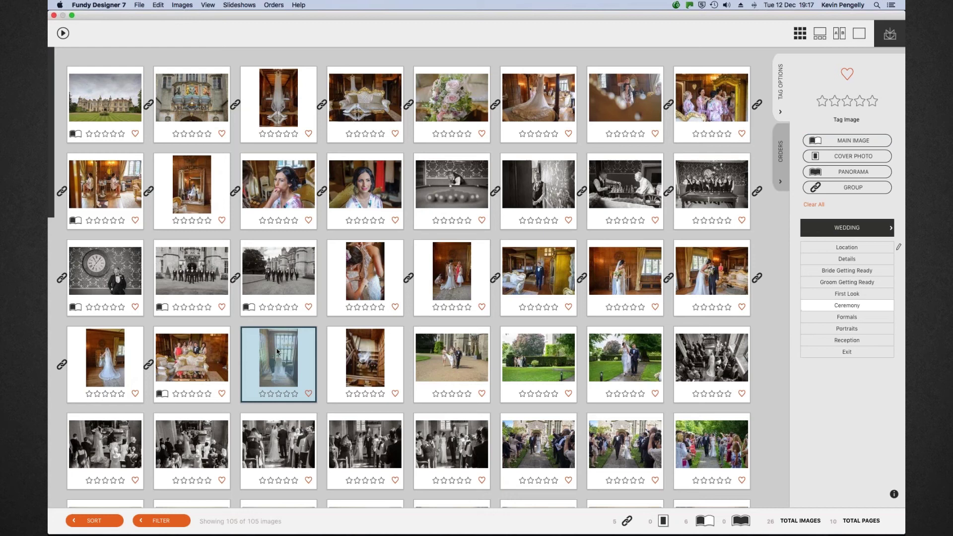
shift+click(643, 350)
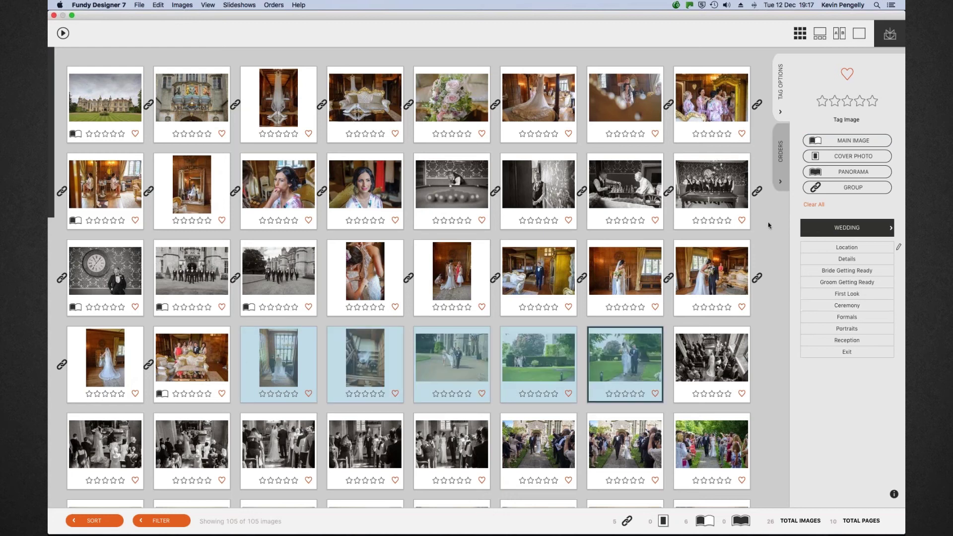
click(841, 188)
Link the six black-and-white ceremony photos, setting the first ceremony photo as main image
scroll(684, 250, down, 3)
scroll(684, 249, down, 3)
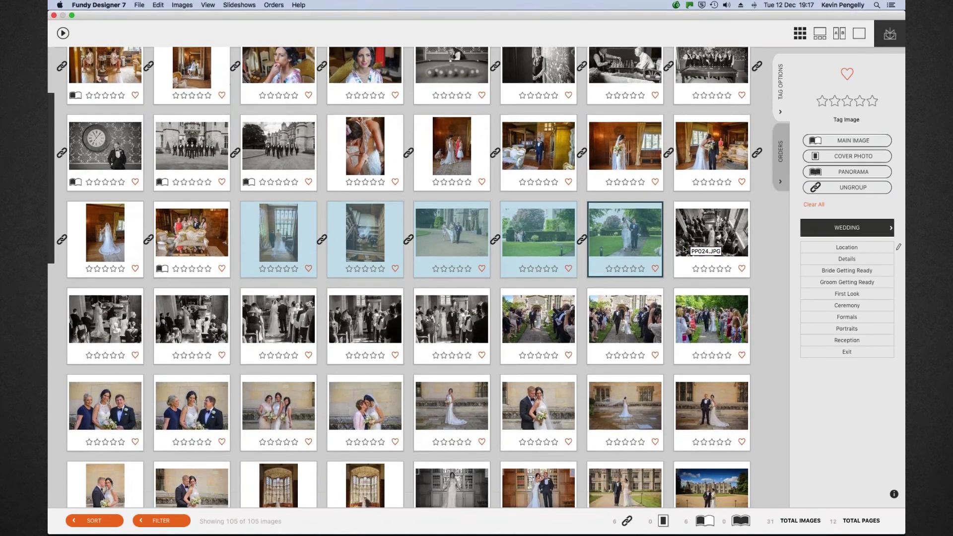
click(684, 250)
shift+click(462, 281)
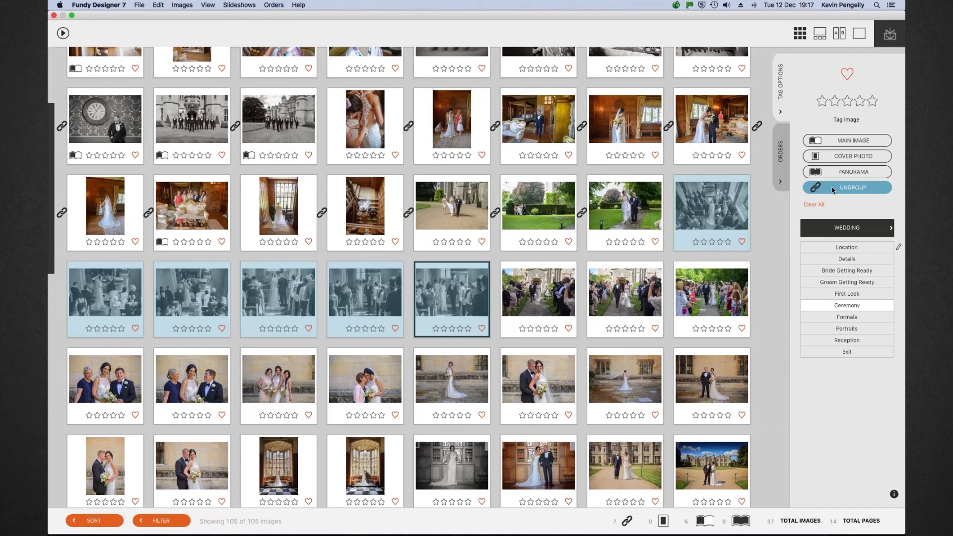
click(710, 198)
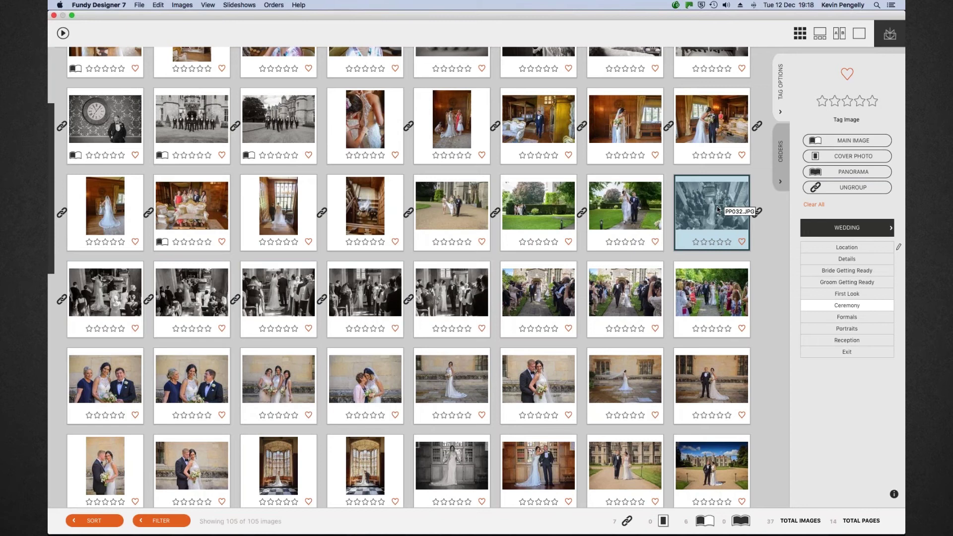
click(839, 142)
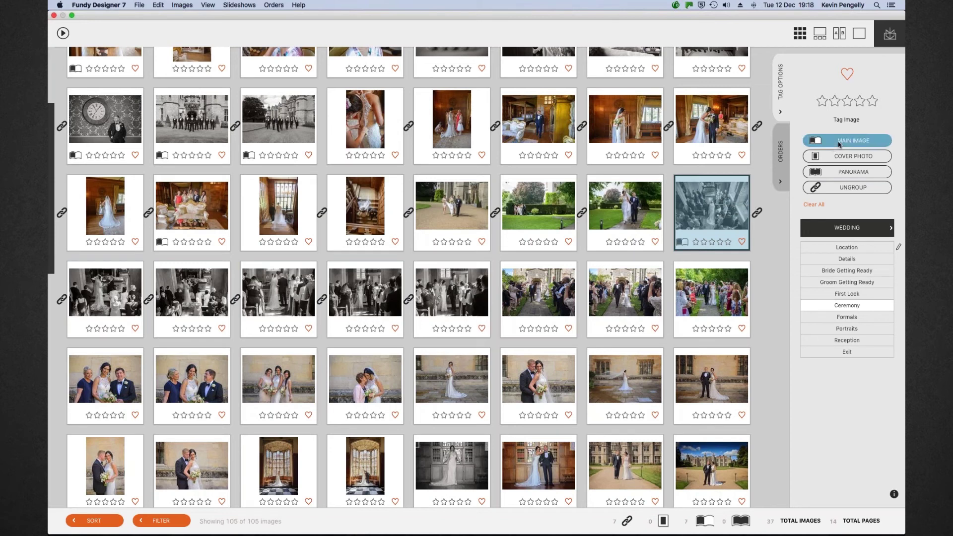
Group the three colour photos of the couple leaving, making the last one the main image
click(544, 295)
shift+click(715, 291)
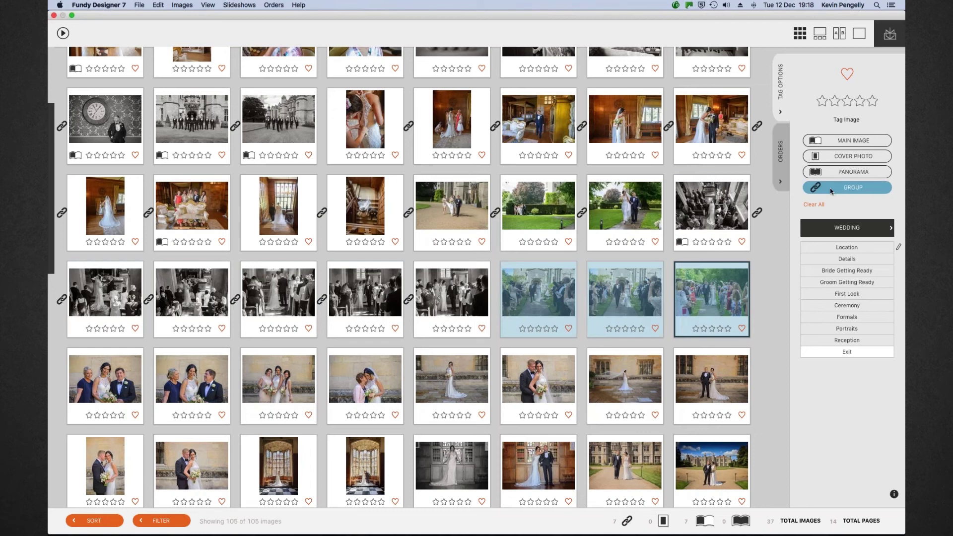
click(843, 188)
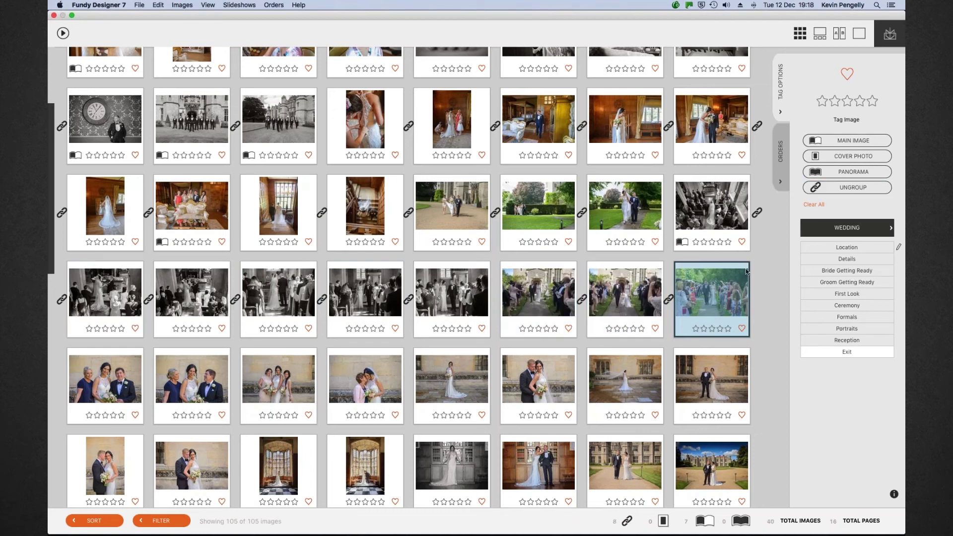
click(846, 143)
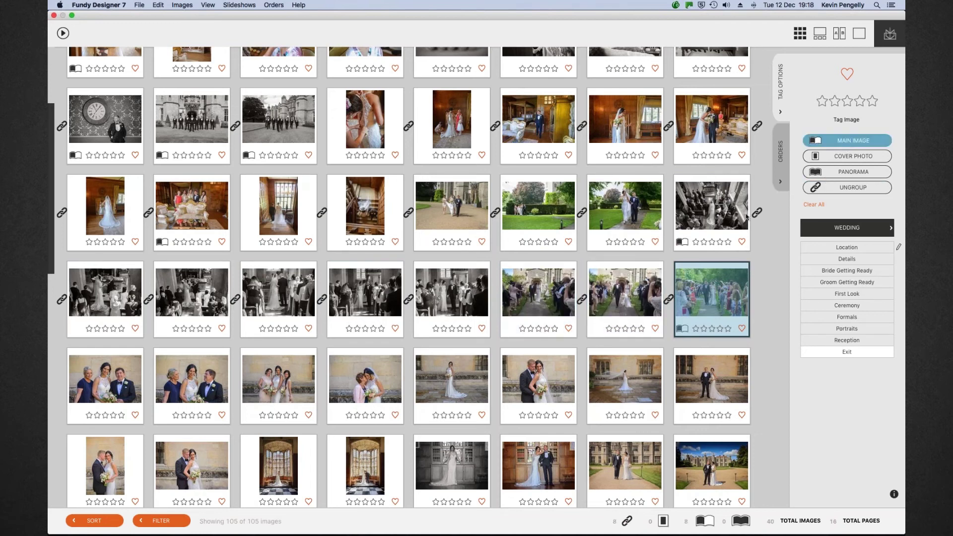
click(110, 366)
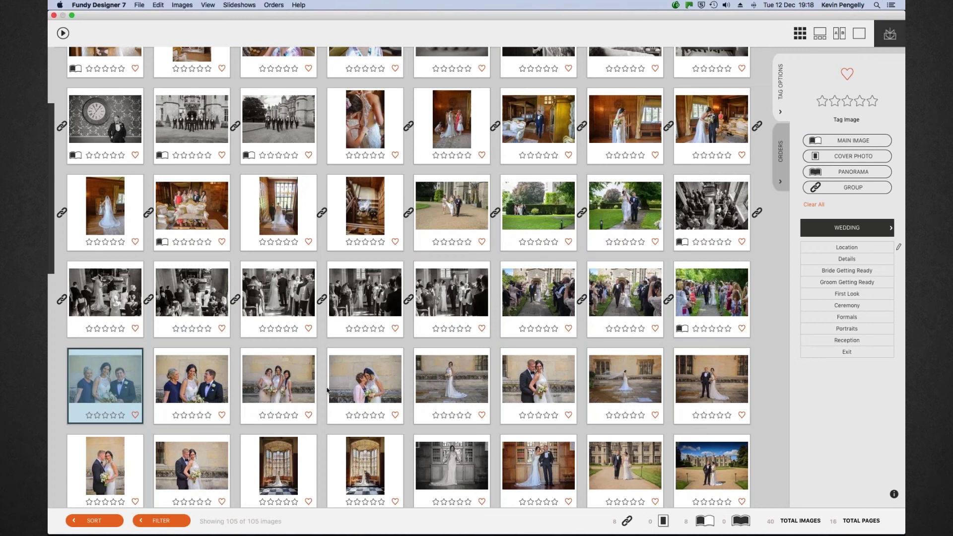
Group the four family portraits and the two bride photos, with the bride-with-veil photo as main image
shift+click(365, 377)
click(846, 187)
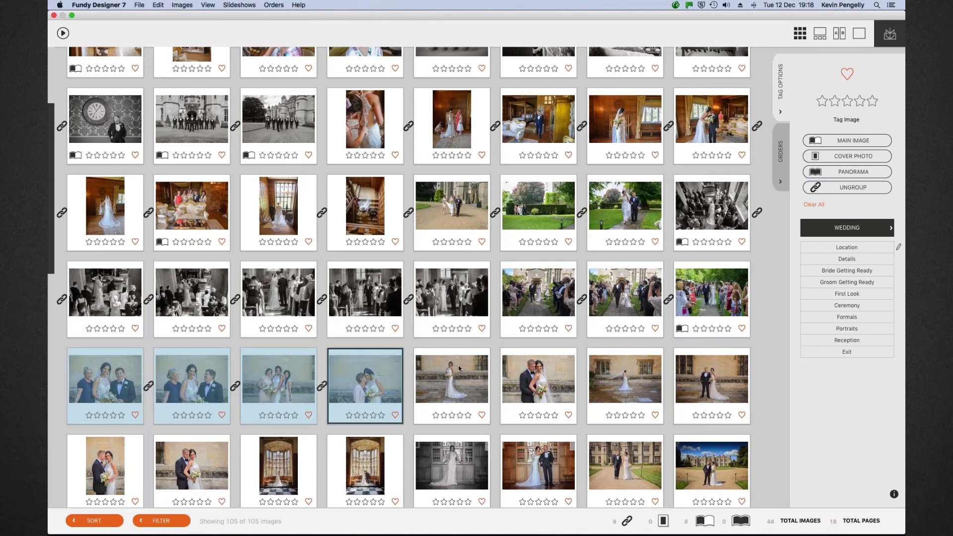
click(460, 368)
super+click(641, 373)
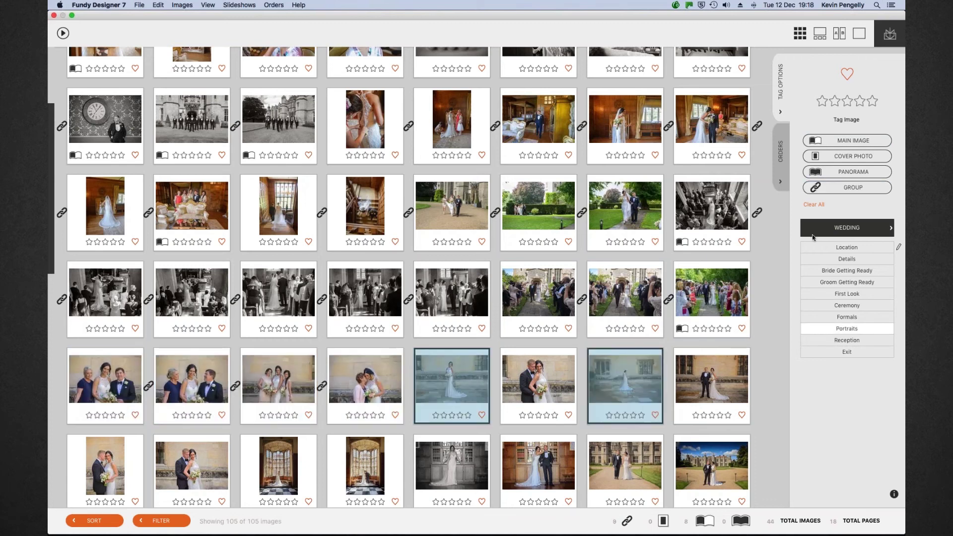
click(846, 187)
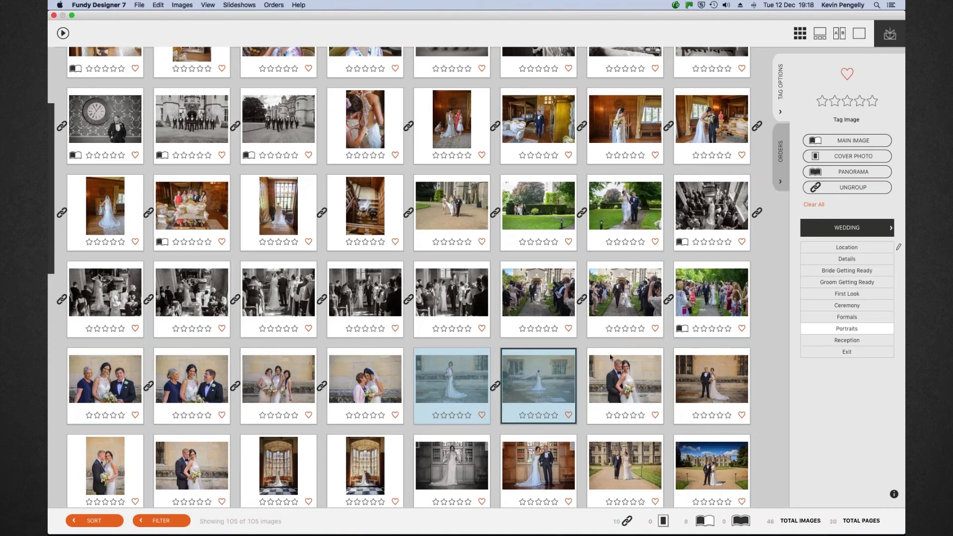
click(589, 347)
click(857, 142)
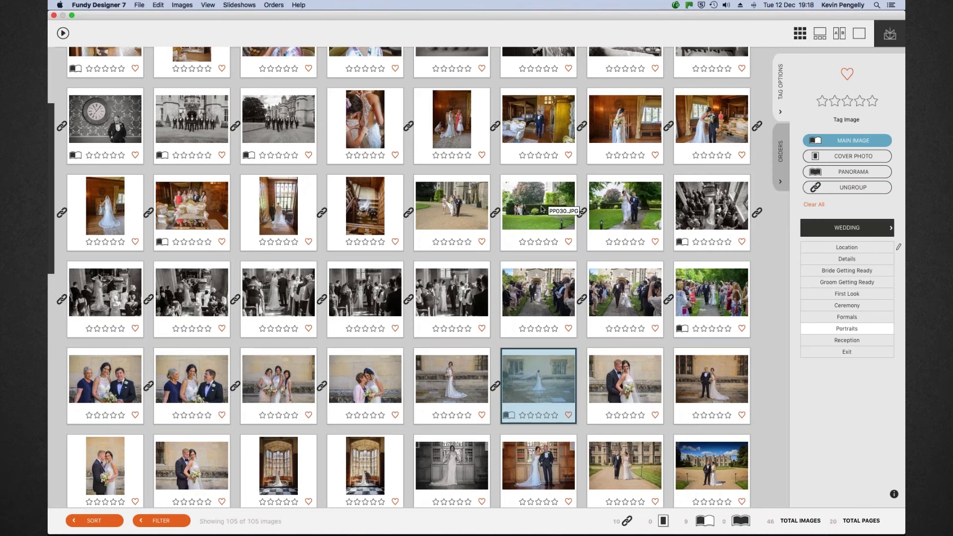
Group the couple photos and make the selected couple photo a main image
scroll(542, 210, down, 1)
scroll(542, 209, down, 5)
scroll(543, 209, down, 2)
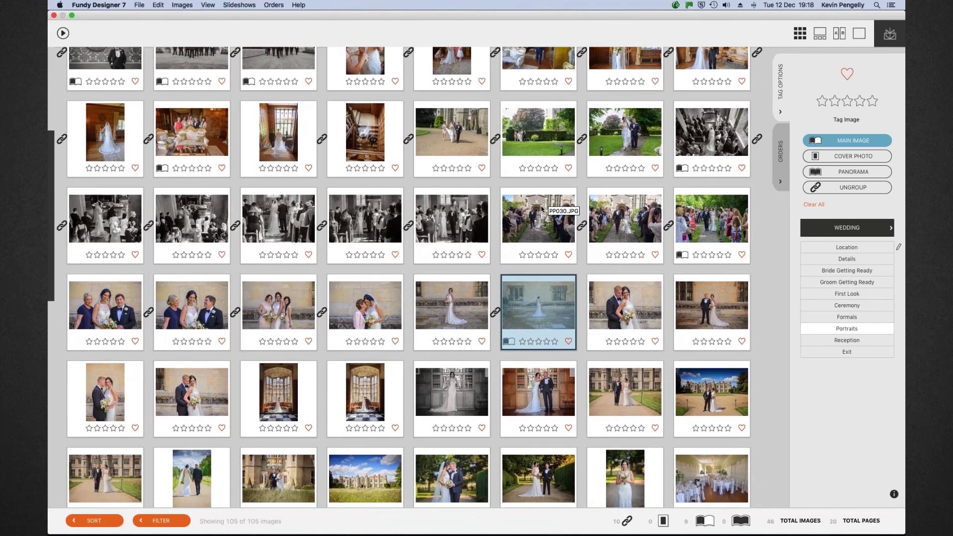
scroll(542, 210, down, 5)
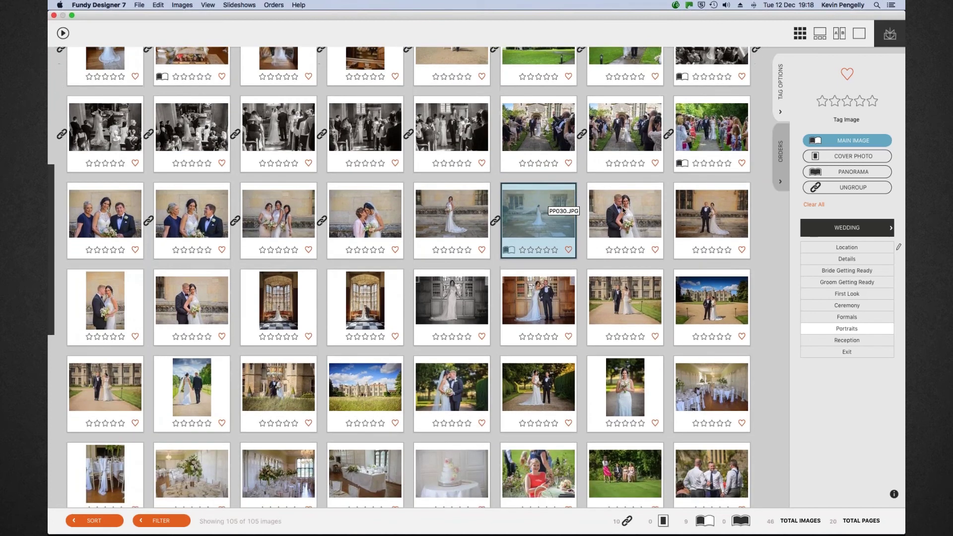
click(622, 210)
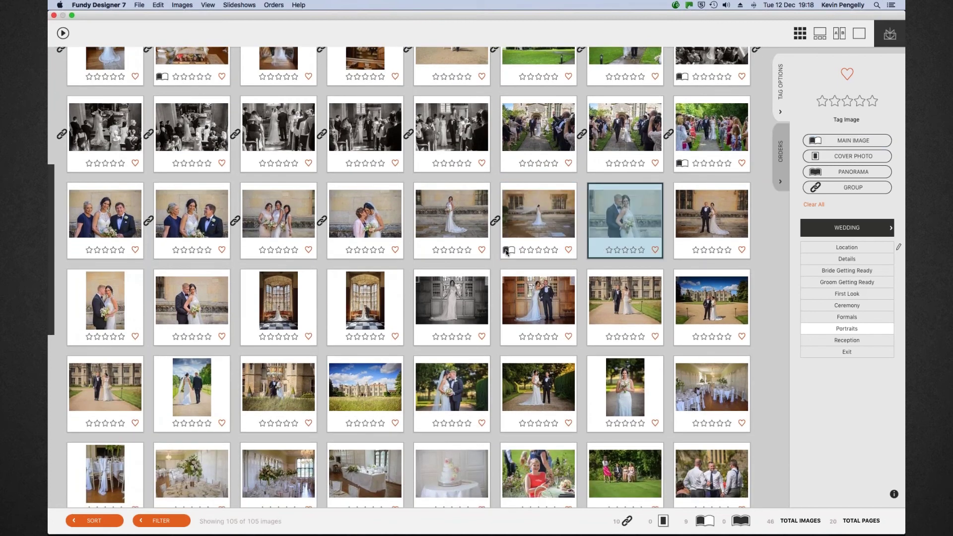
shift+click(197, 300)
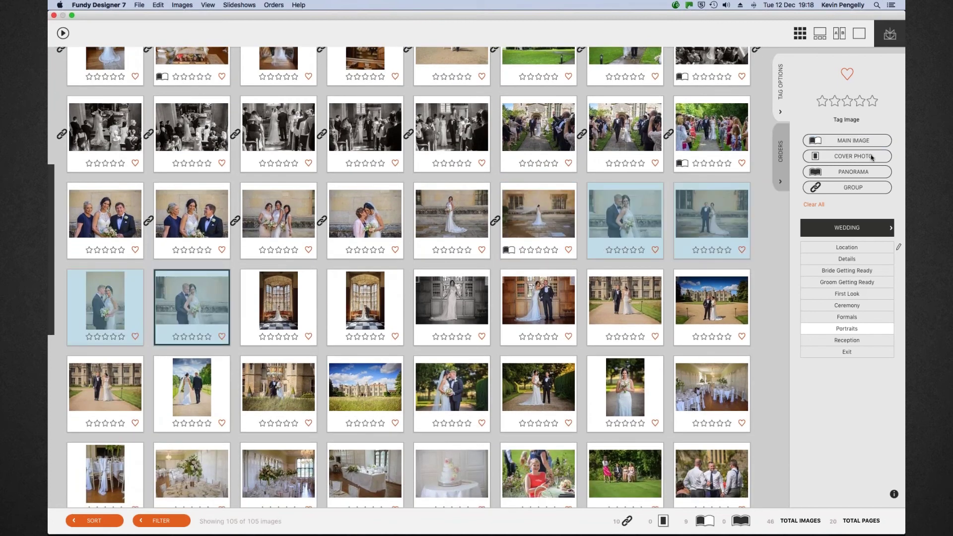
click(857, 188)
click(850, 140)
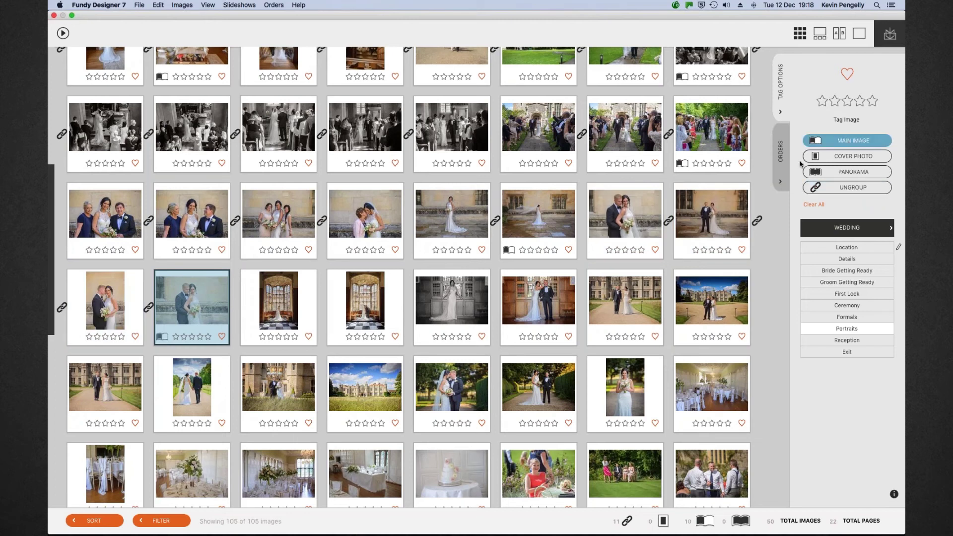
Group the two tall window photos and make each of them a main image
click(279, 300)
shift+click(371, 302)
key(super+g)
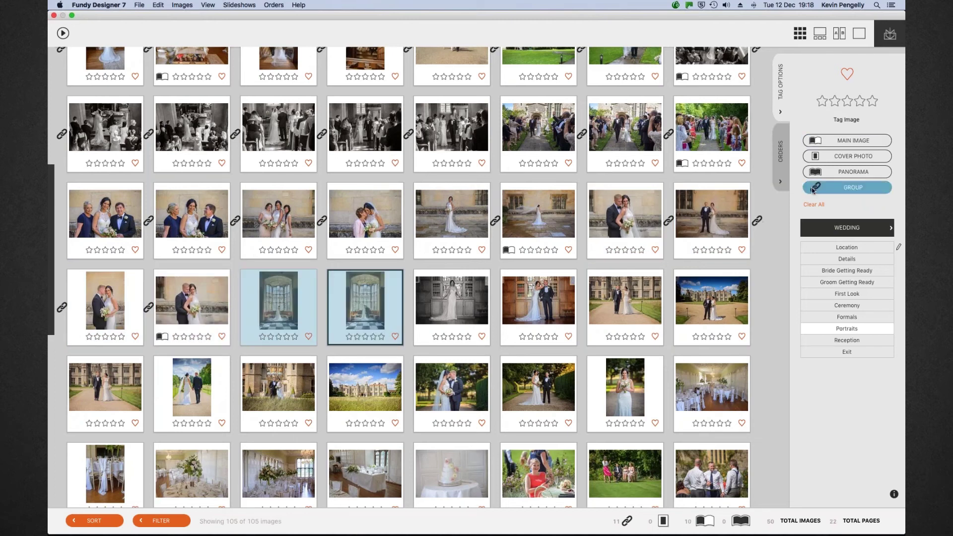
key(Left)
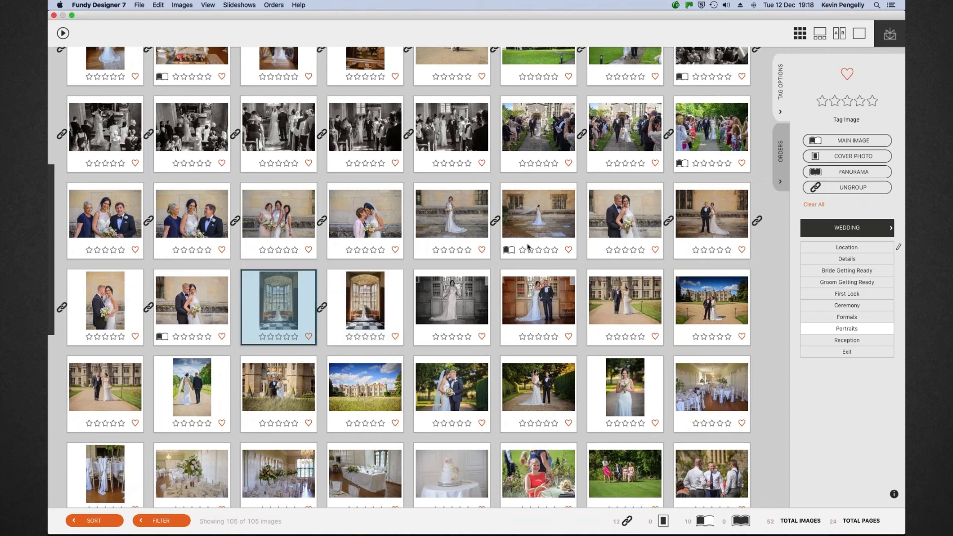
key(m)
key(Right)
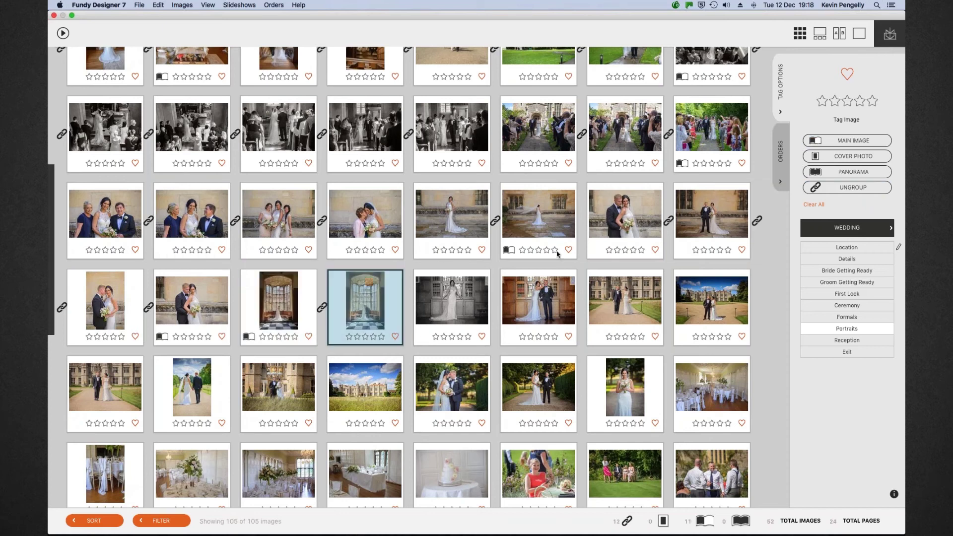
key(m)
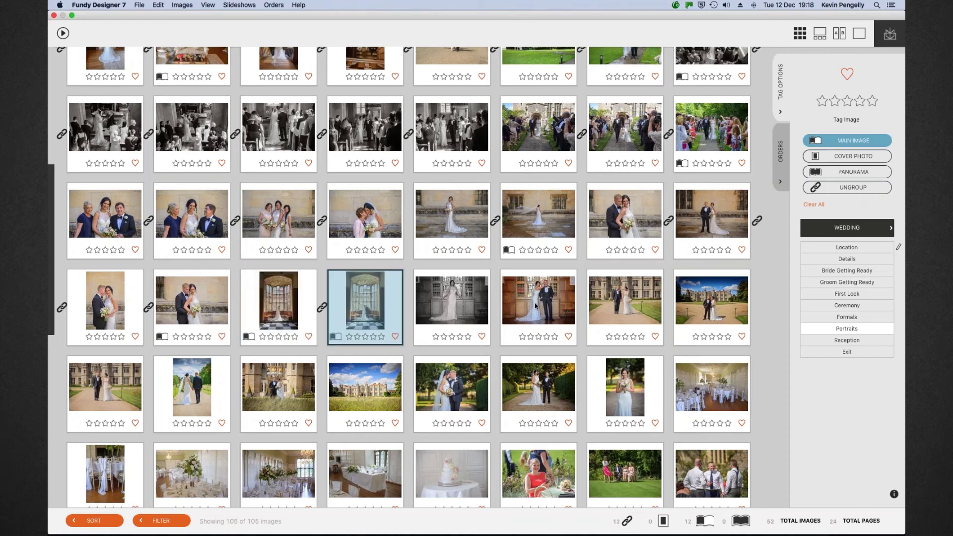
Group the two doorway photos, the castle-lawn photos and the castle-view photos
click(470, 302)
shift+click(543, 300)
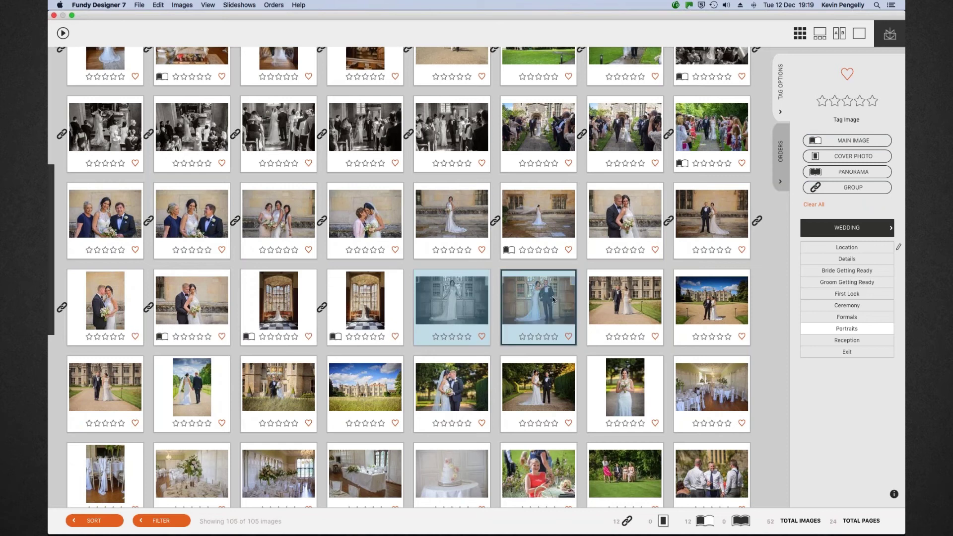
click(853, 188)
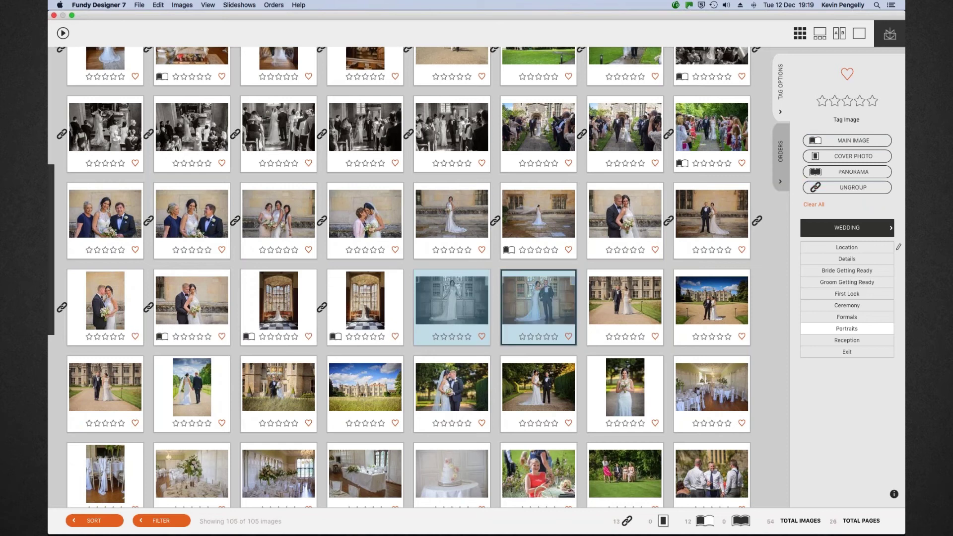
click(626, 301)
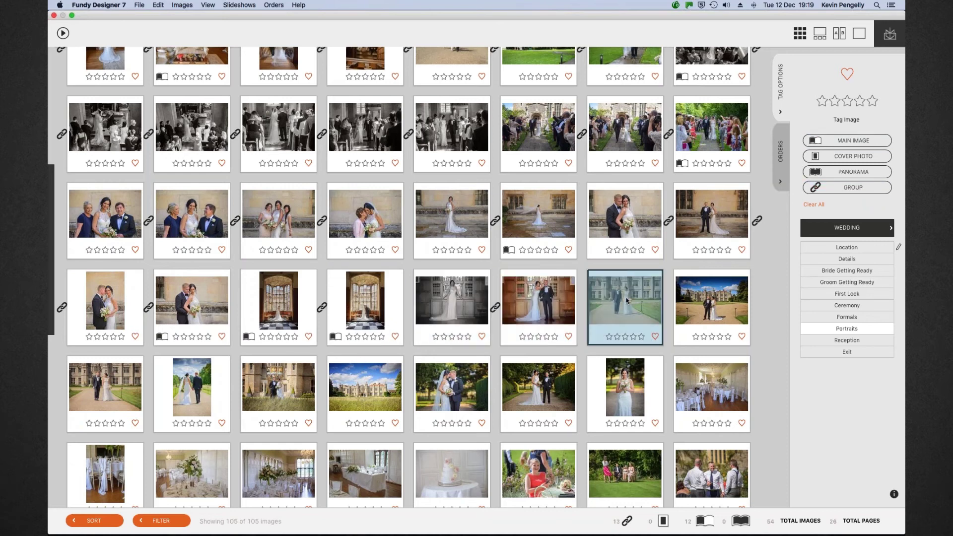
shift+click(192, 388)
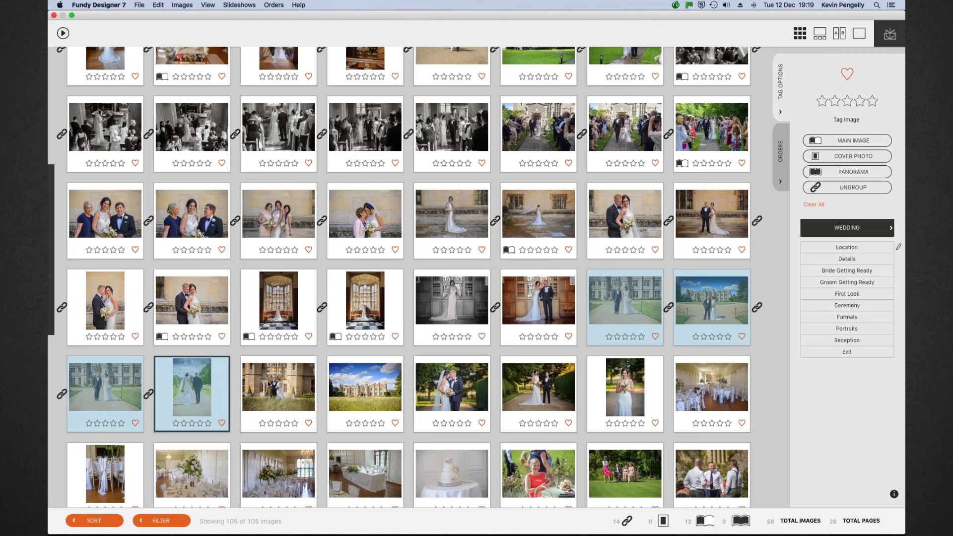
click(271, 386)
shift+click(375, 385)
click(854, 187)
Group the three garden photos and make the standing bride portrait a main image
scroll(745, 280, down, 5)
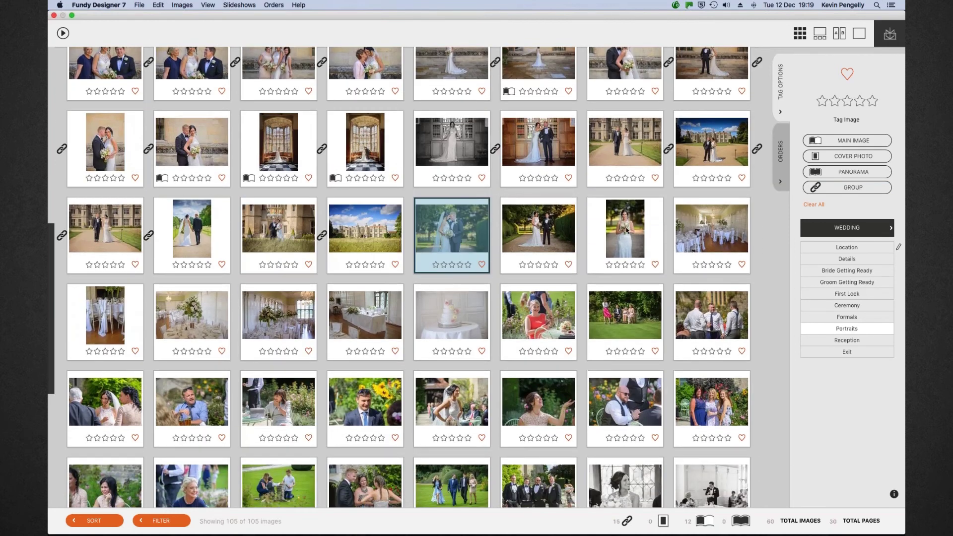
shift+click(626, 230)
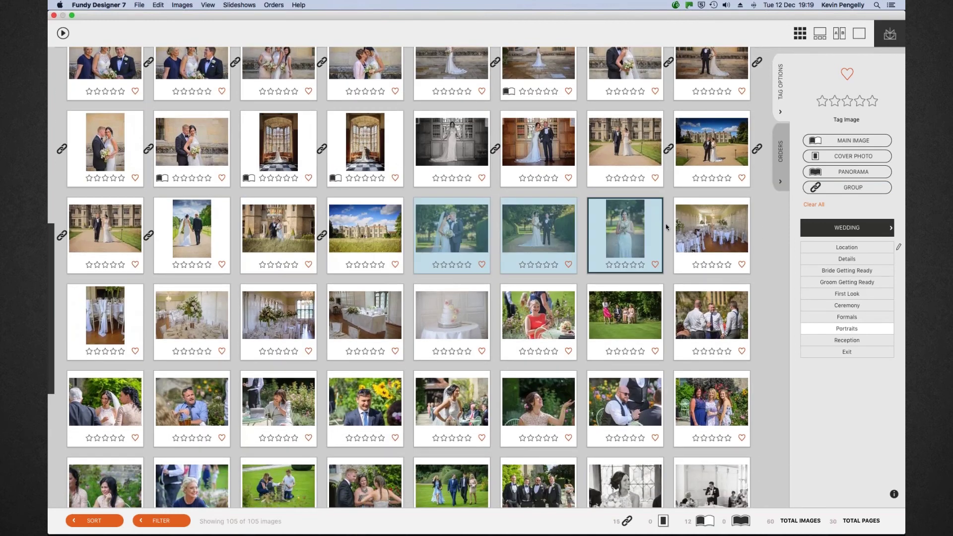
click(844, 189)
click(838, 142)
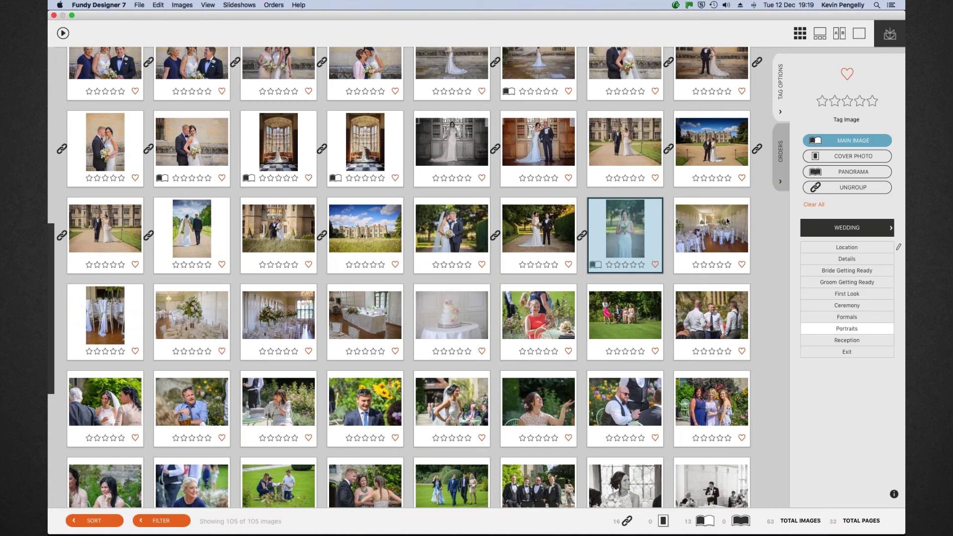
Link the reception room photos through the cake detail photos into one group
click(698, 245)
shift+click(451, 314)
click(844, 187)
click(542, 351)
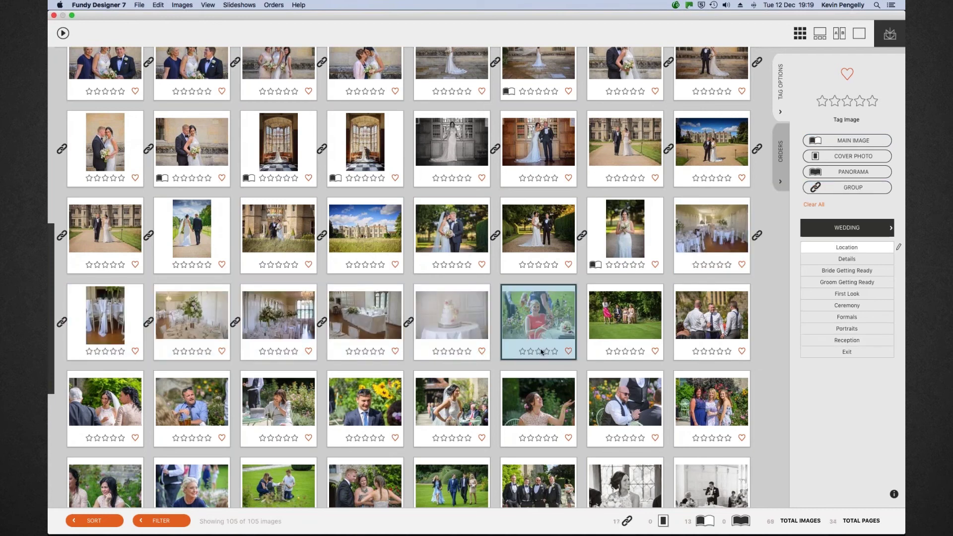
scroll(541, 352, down, 3)
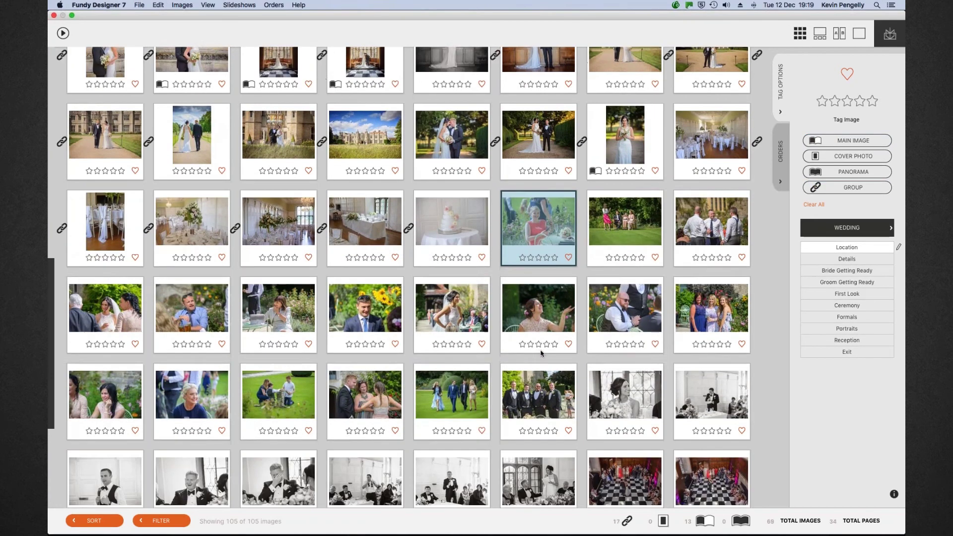
Group the garden reception photos and link the groomsmen photo with its neighbour
shift+click(452, 395)
click(850, 187)
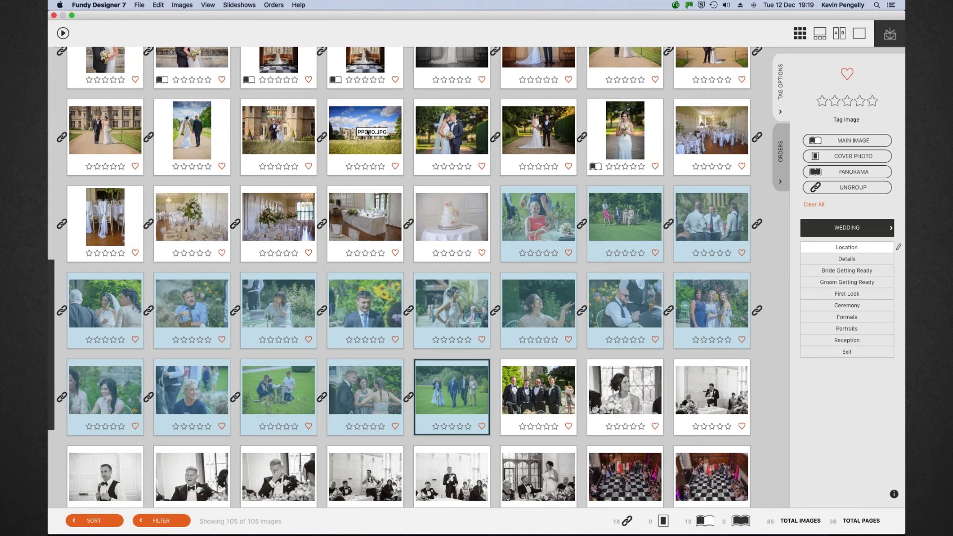
scroll(367, 132, up, 5)
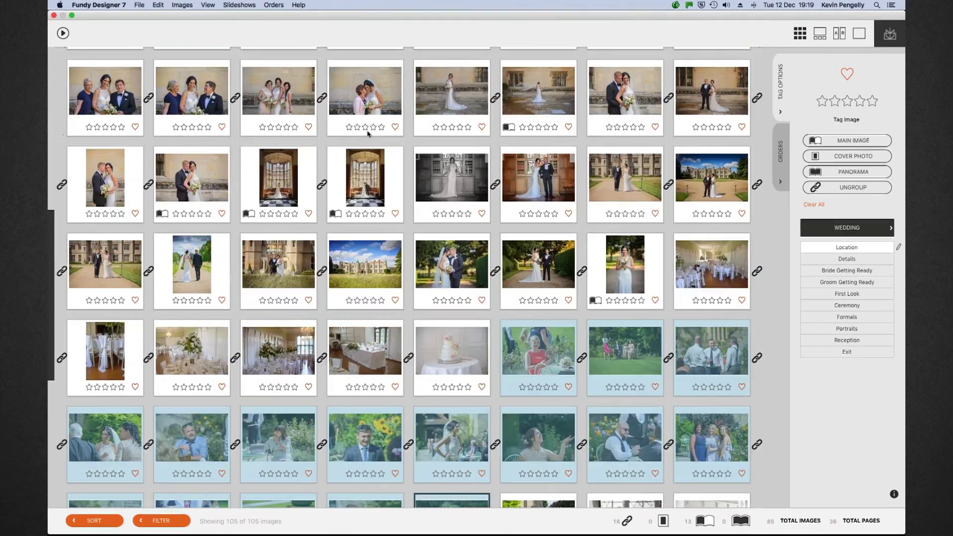
scroll(368, 132, up, 1)
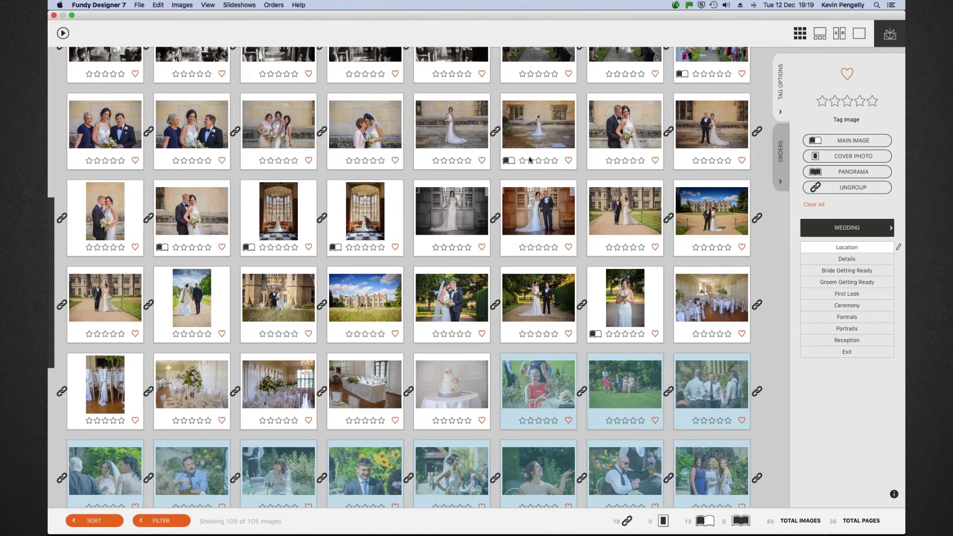
scroll(537, 242, down, 5)
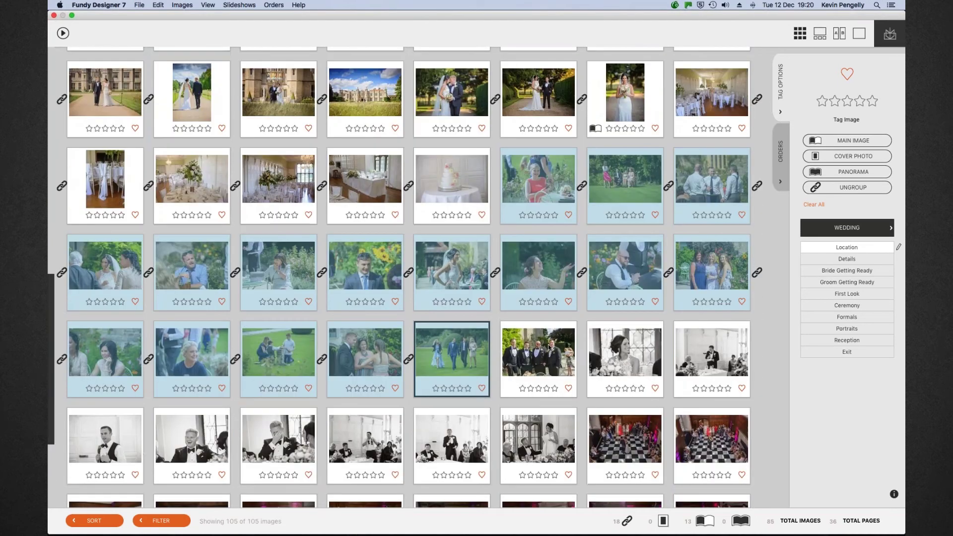
shift+click(548, 347)
click(852, 187)
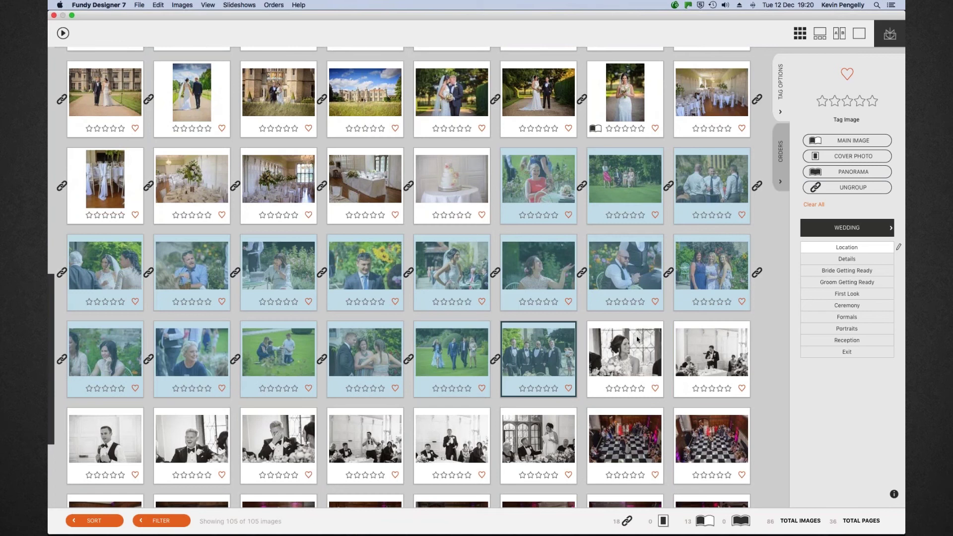
Group the black-and-white speech photos and the first run of dance-floor photos
click(636, 339)
shift+click(561, 415)
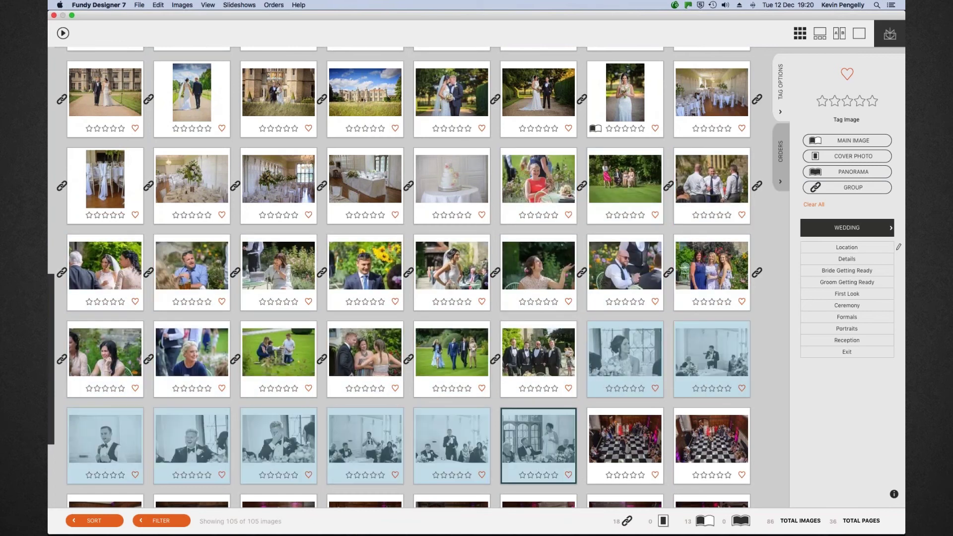
click(844, 189)
scroll(640, 317, down, 5)
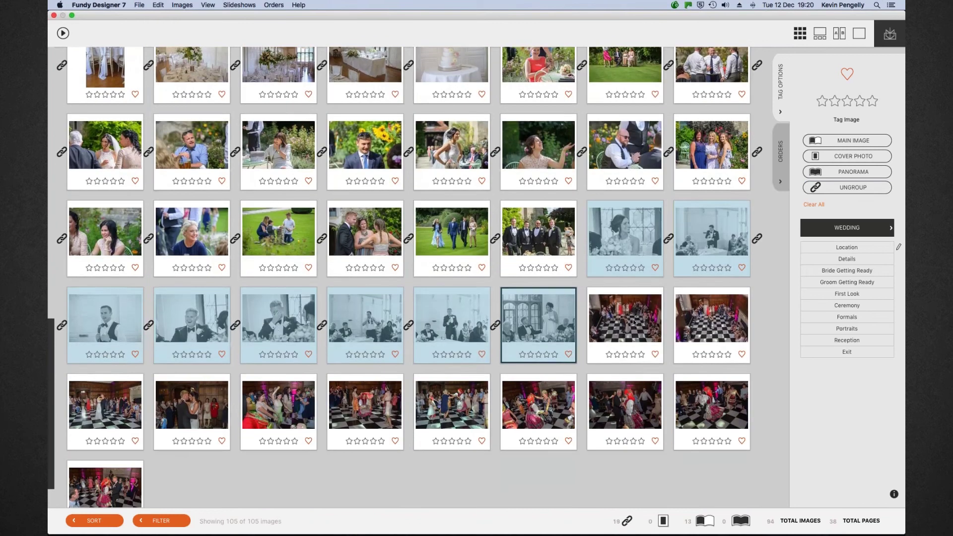
click(633, 323)
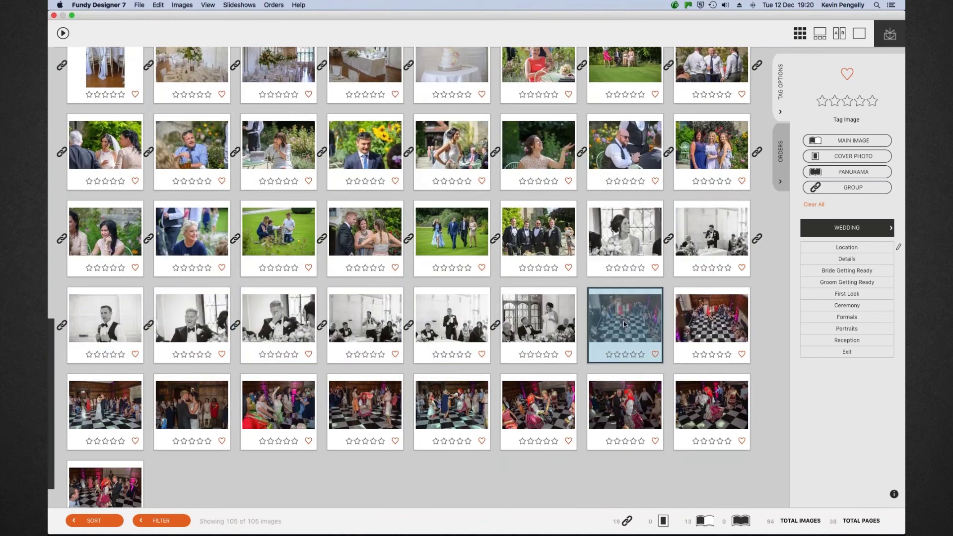
shift+click(201, 401)
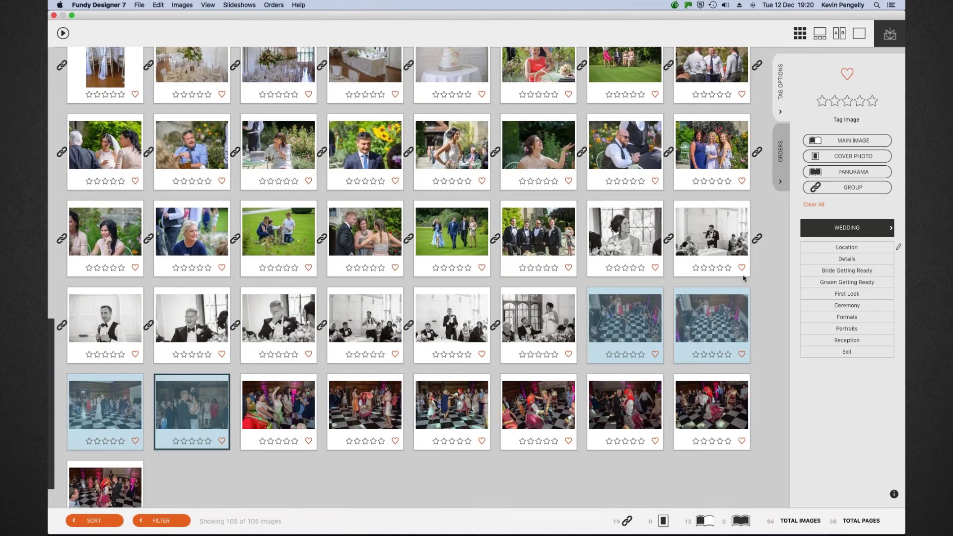
click(850, 188)
Make the dance-floor overview a main image and group the remaining dance photos
click(624, 313)
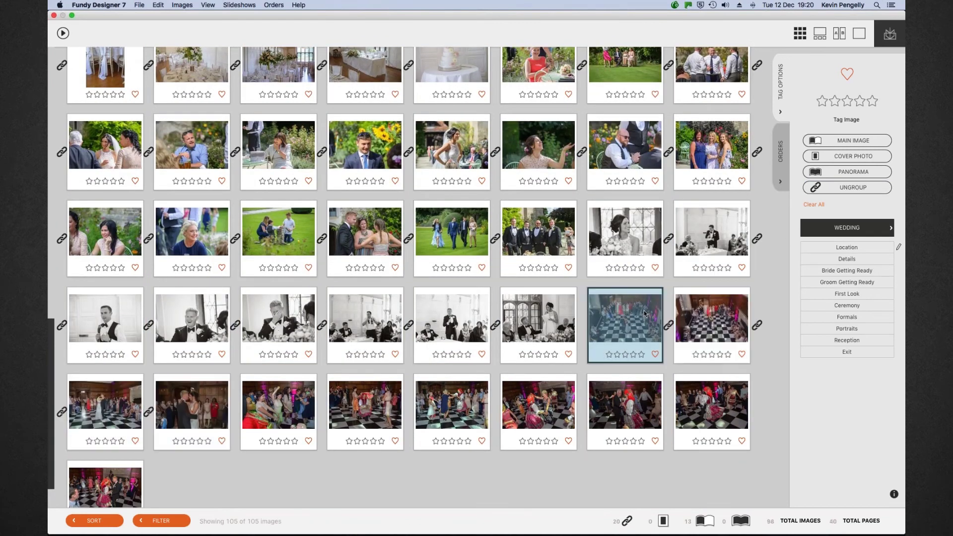
click(868, 141)
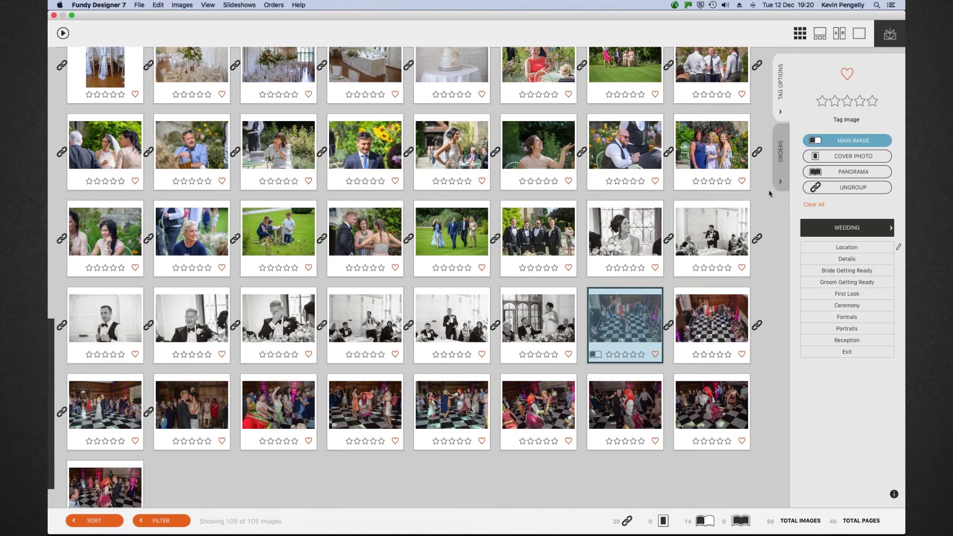
click(279, 404)
shift+click(131, 477)
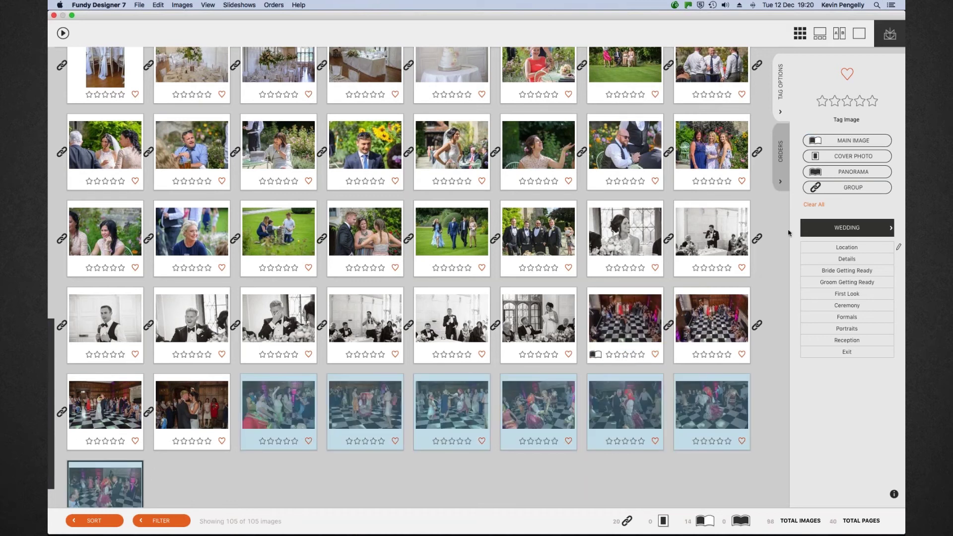
click(853, 187)
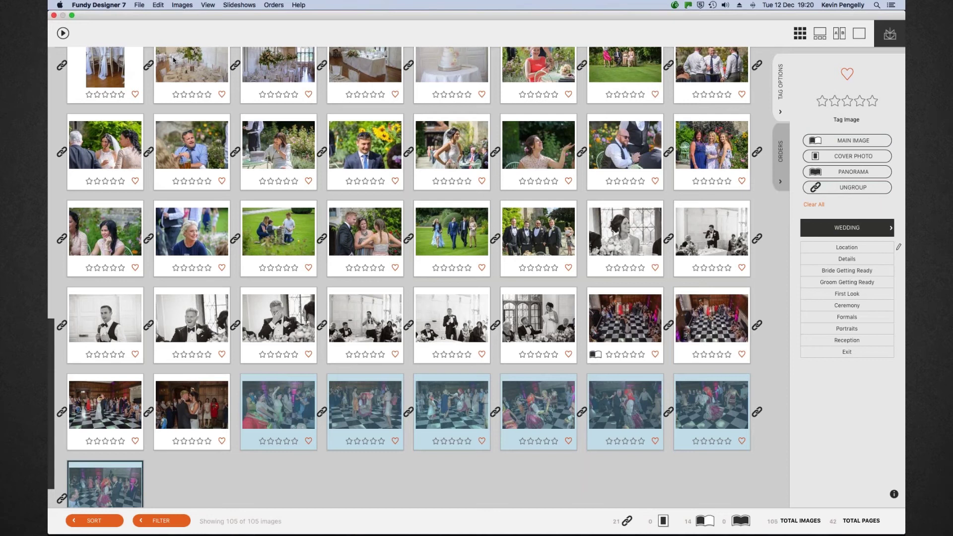
Close image tagging, auto-design the album into 42 pages, and review the generated spreads
click(55, 15)
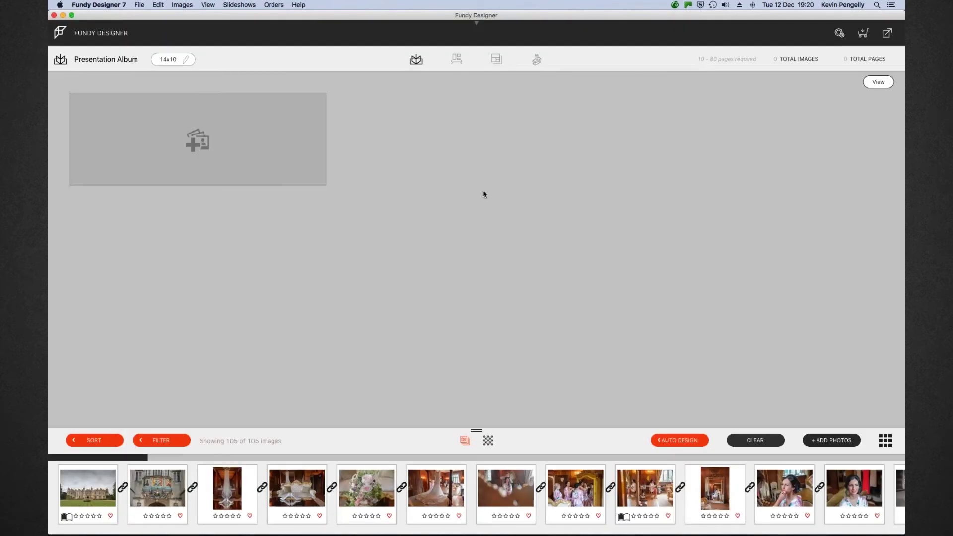
click(678, 439)
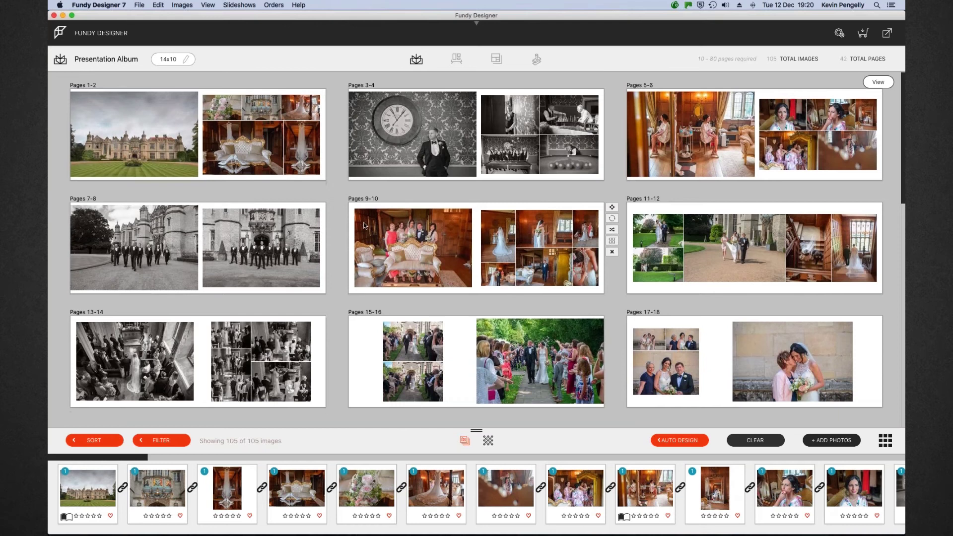
scroll(363, 225, down, 5)
scroll(364, 226, down, 7)
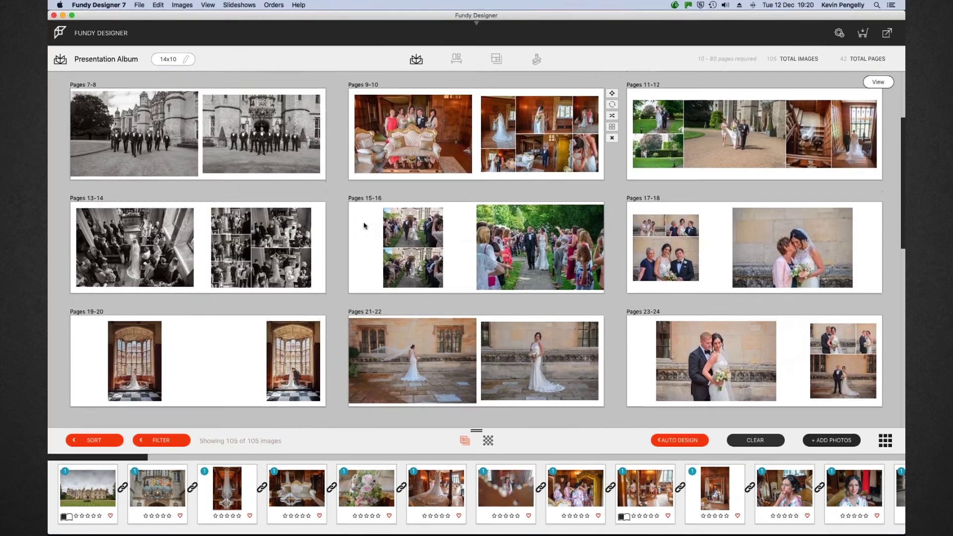
scroll(363, 225, down, 2)
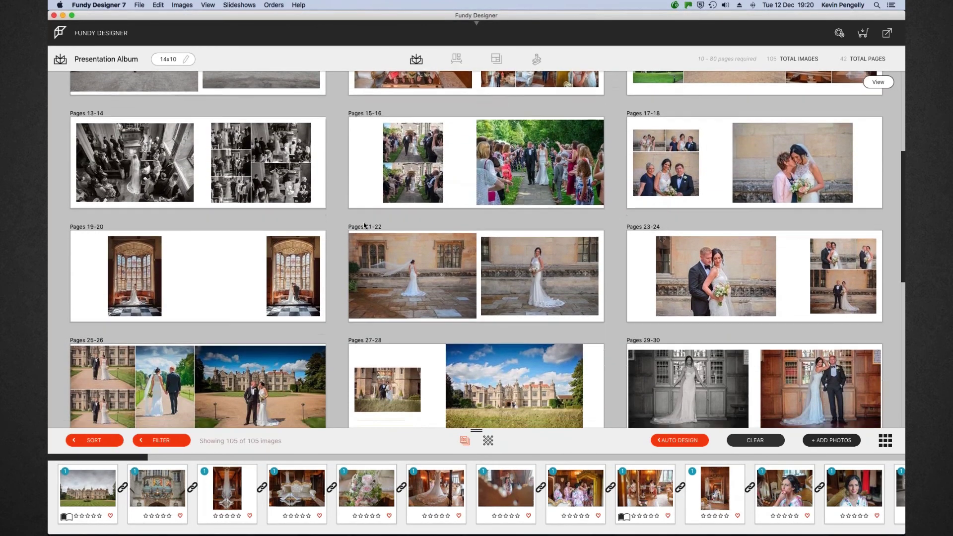
scroll(363, 226, down, 5)
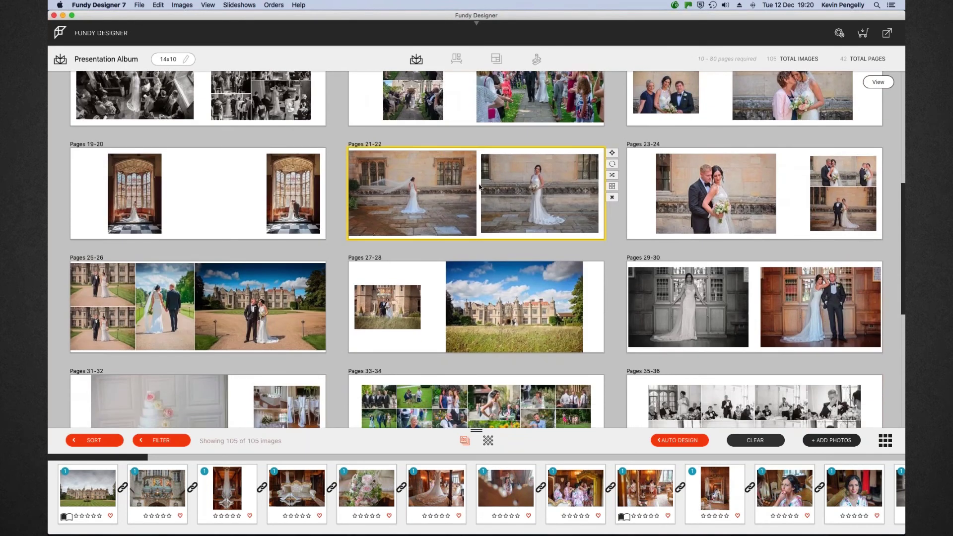
On Pages 21-22, set the veil photo to Fill and pull its corners inside the page edges
double_click(479, 188)
click(92, 133)
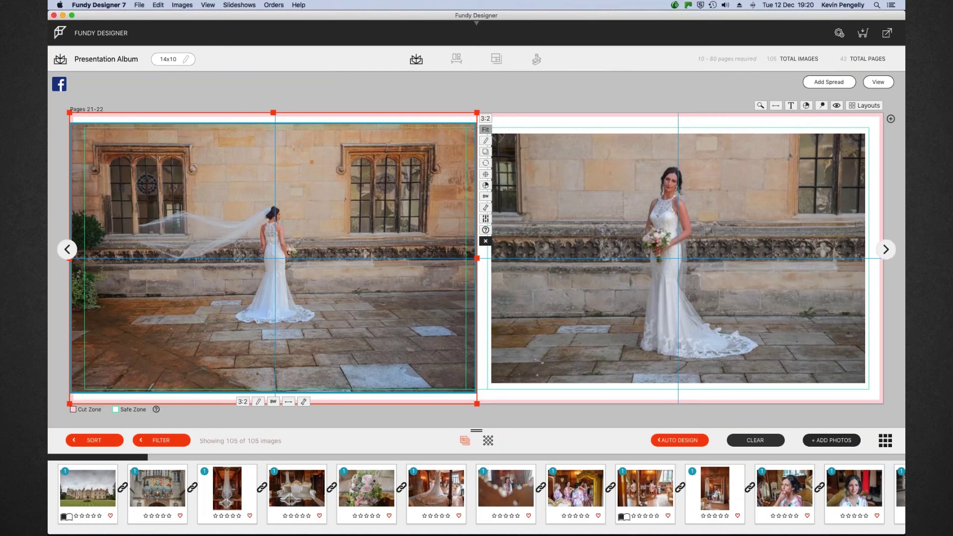
click(485, 130)
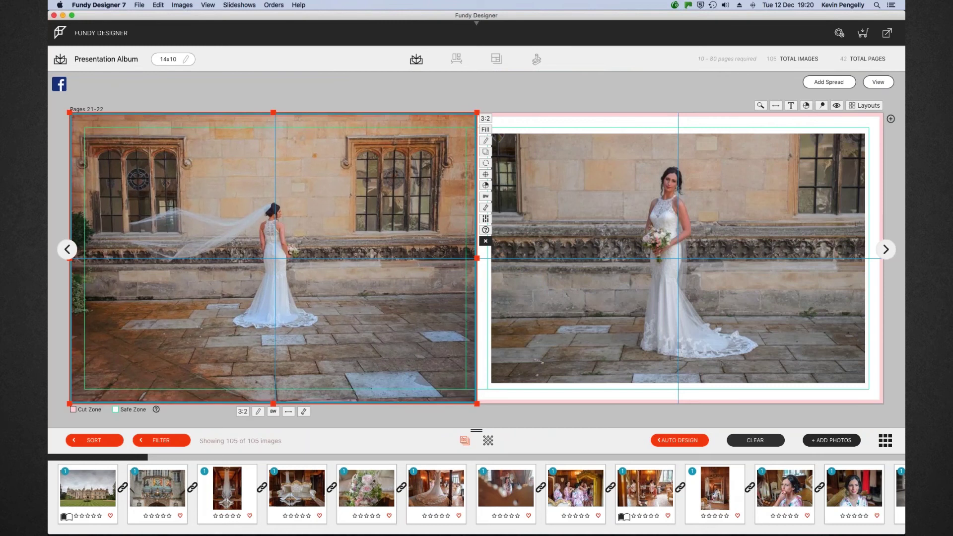
drag(69, 114, 83, 126)
drag(476, 405, 470, 393)
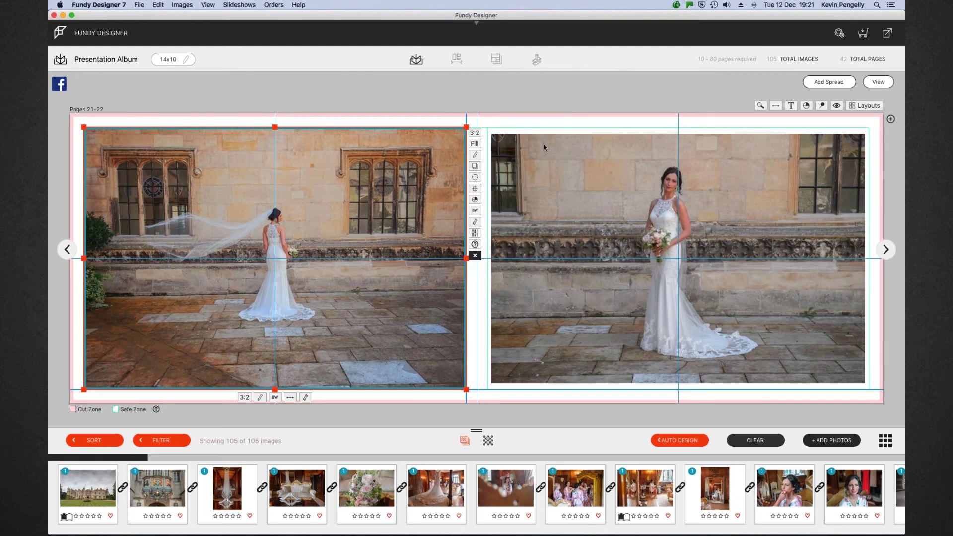
click(878, 82)
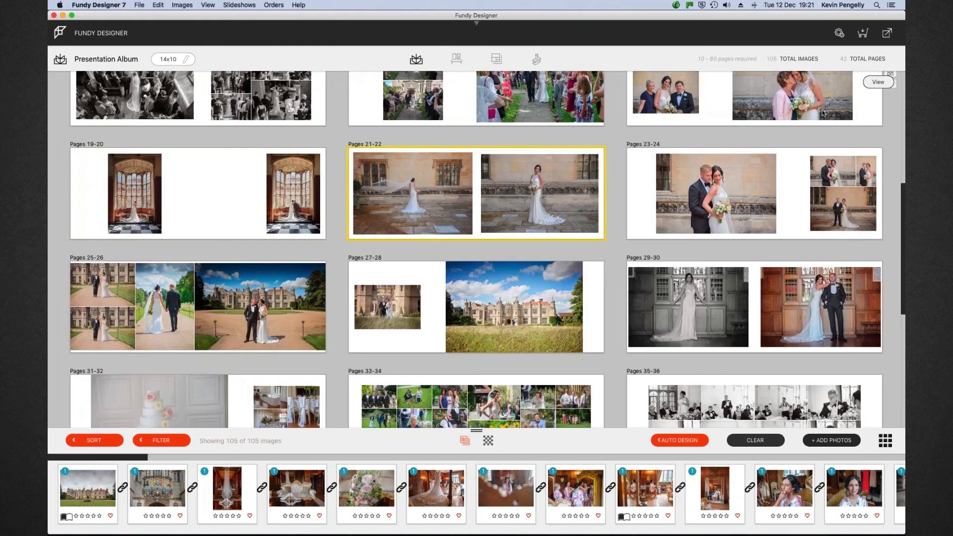
scroll(585, 272, down, 3)
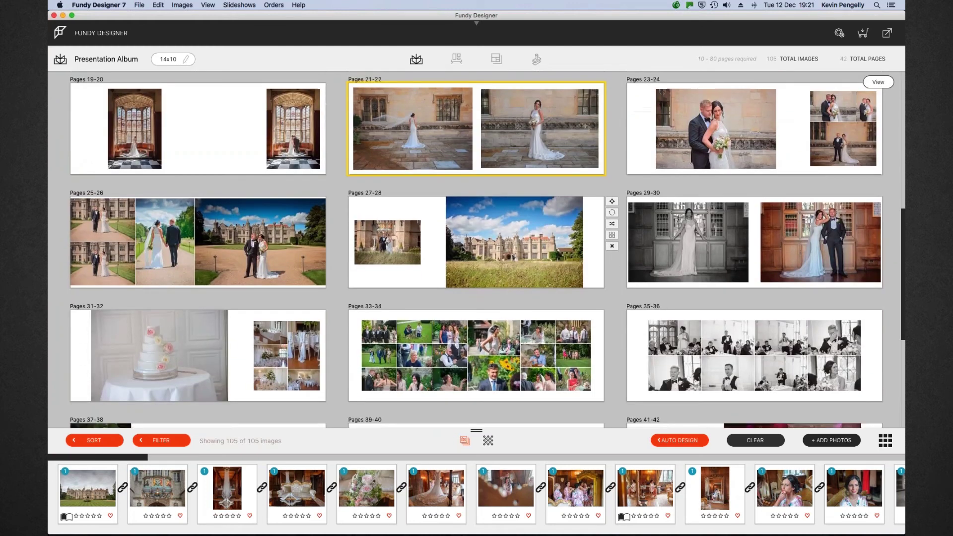
click(409, 243)
Set the Pages 27-28 couple photo to Fill and widen it toward the castle panorama
double_click(439, 249)
click(268, 213)
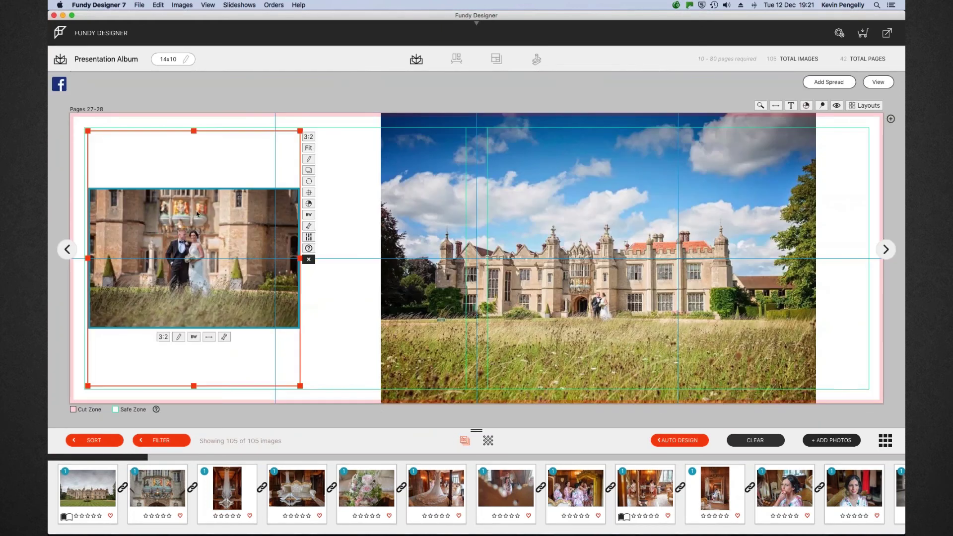
click(309, 149)
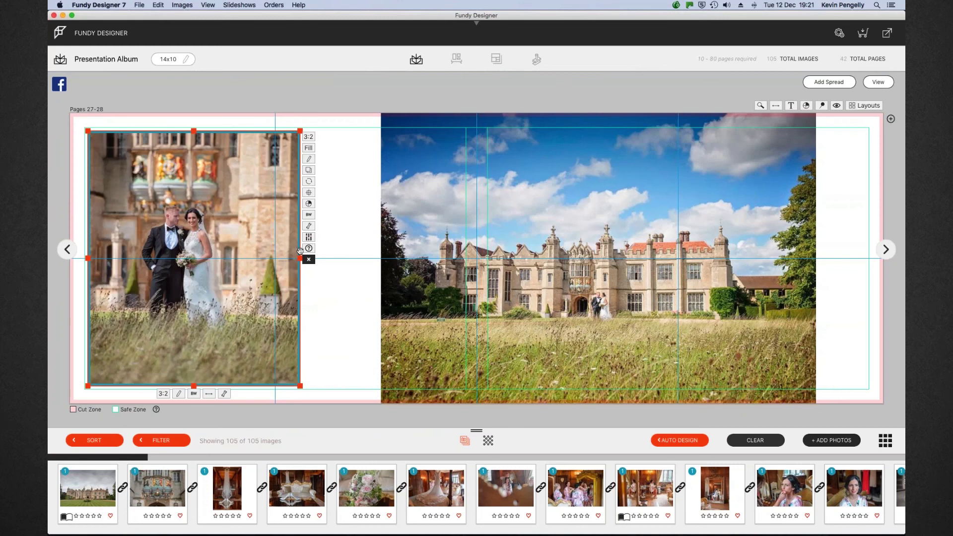
drag(300, 256, 381, 264)
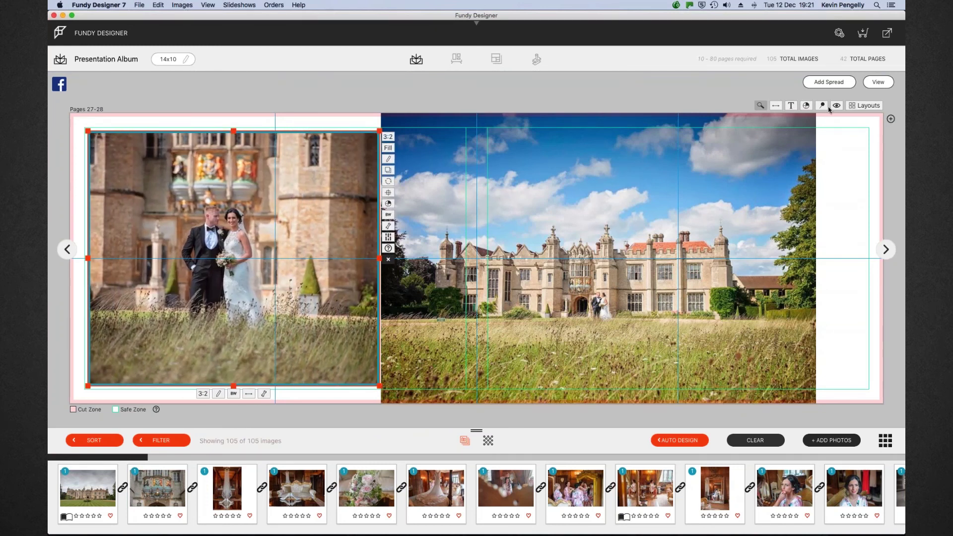
click(878, 82)
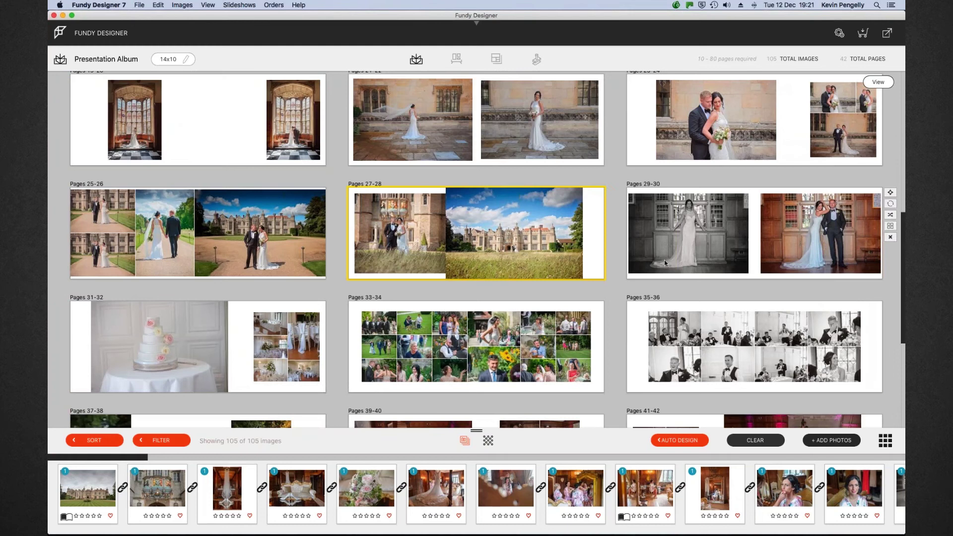
Shrink the left photo frame, centre it on the left page, and nudge it further left
double_click(434, 216)
click(347, 178)
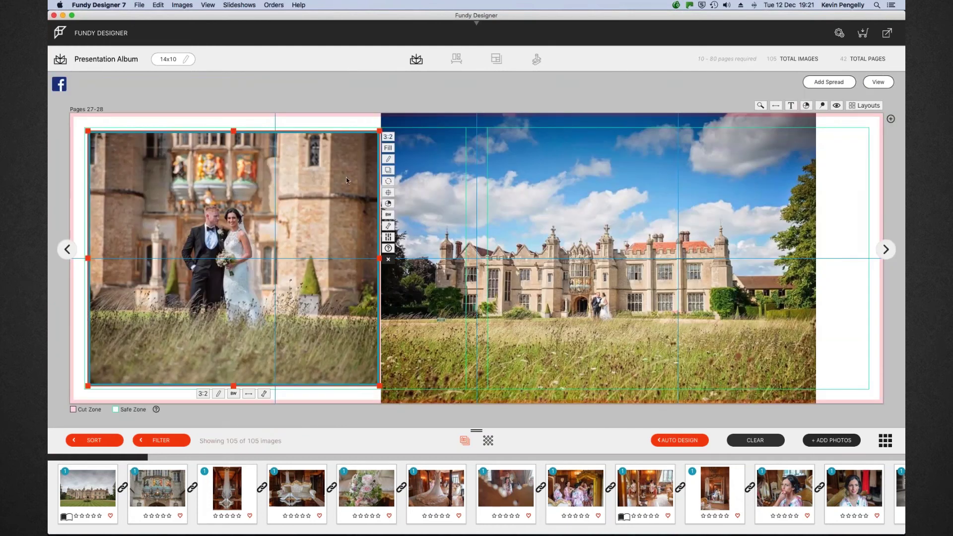
drag(380, 131, 343, 159)
click(352, 220)
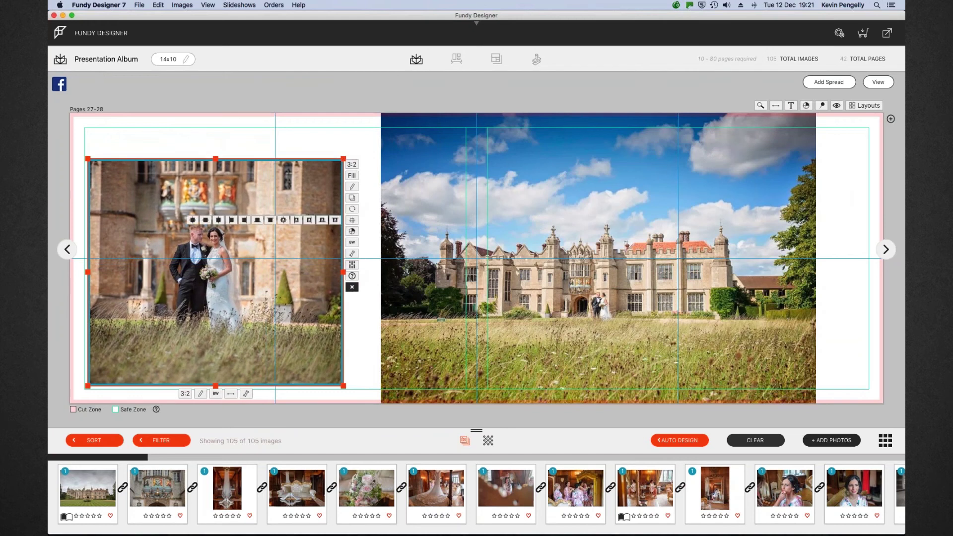
click(197, 222)
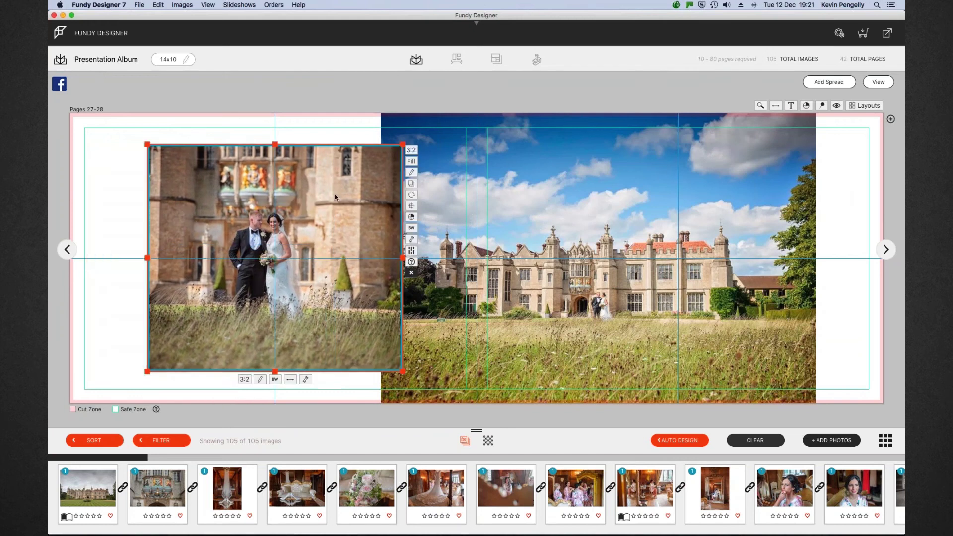
drag(368, 144, 344, 145)
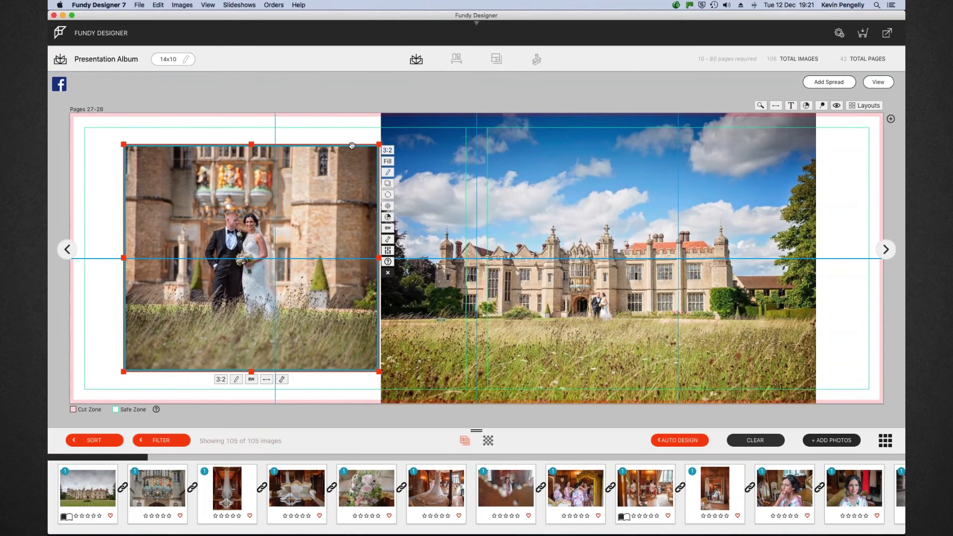
click(878, 82)
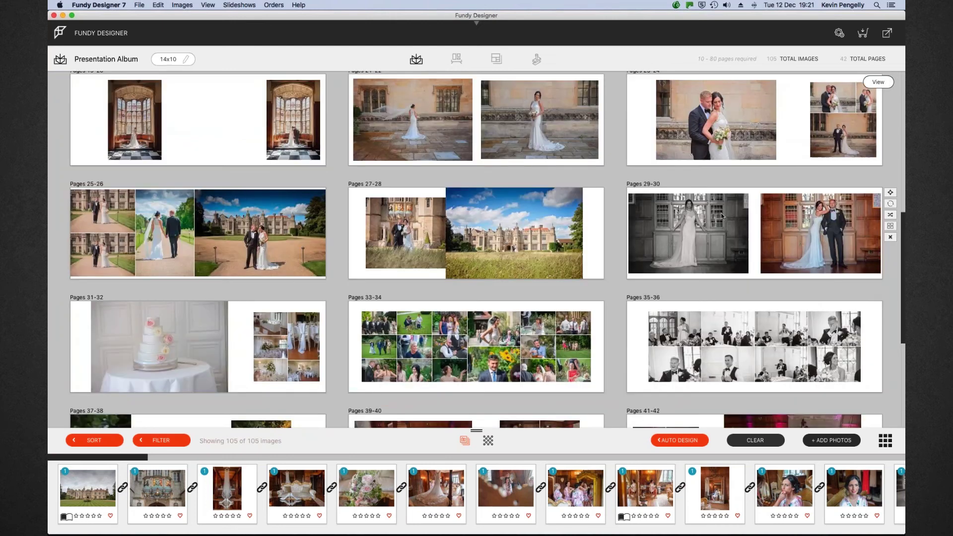
Scroll through the spreads down to Pages 41-42 and back up to Pages 1-2
scroll(650, 258, down, 5)
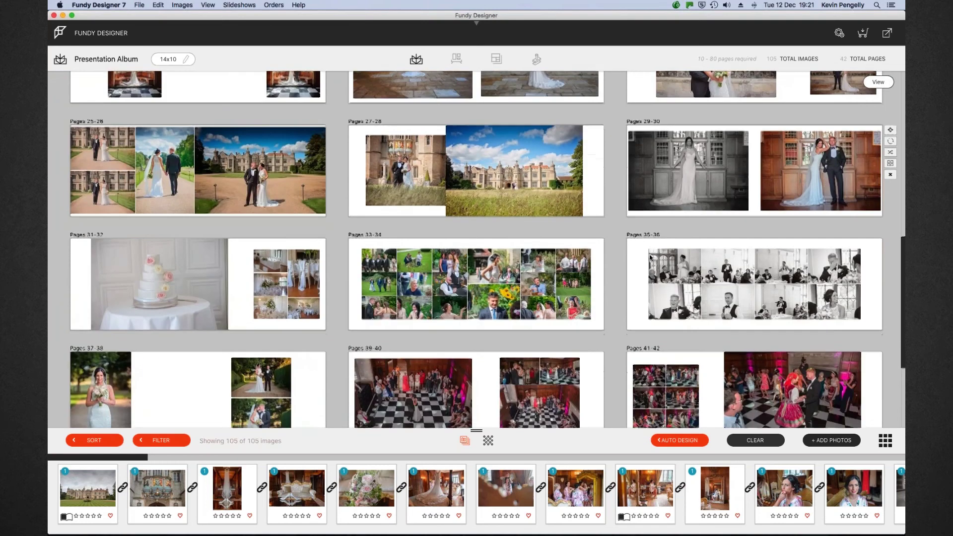
scroll(650, 258, down, 3)
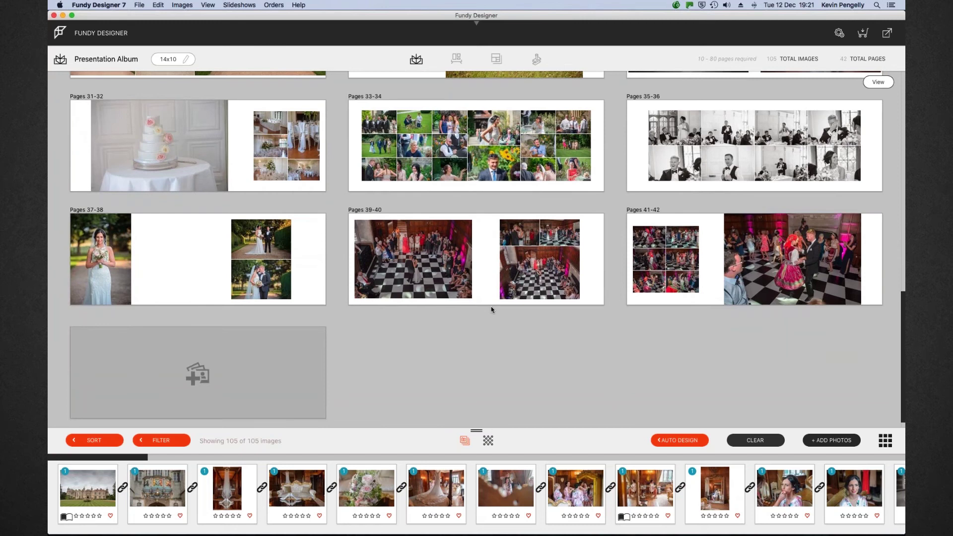
mouse_move(509, 304)
scroll(559, 350, up, 10)
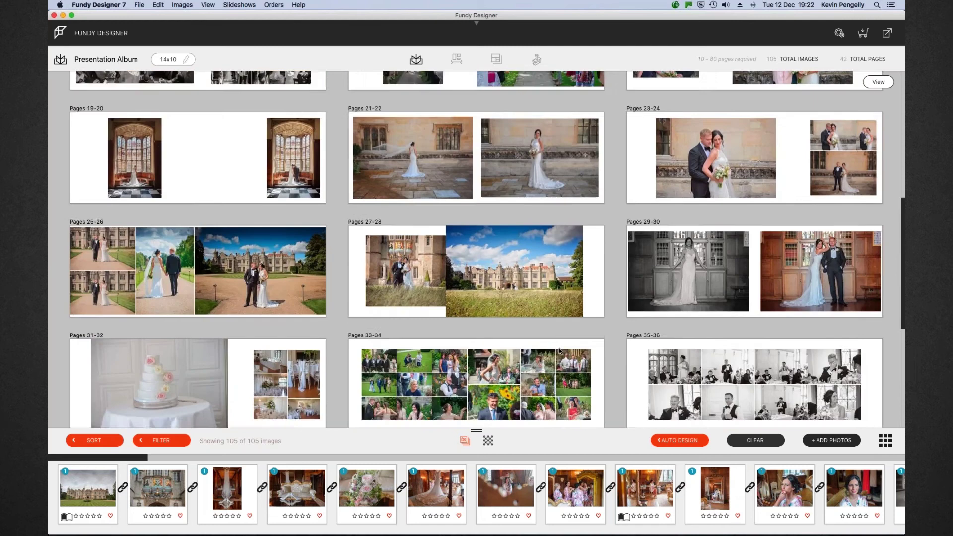
scroll(558, 347, up, 4)
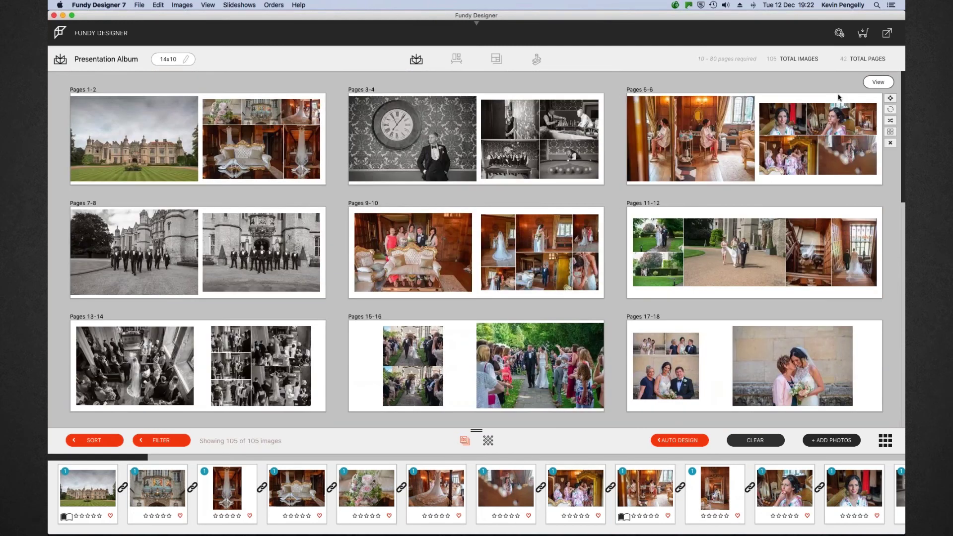
Start the album's Export for Print, then hide Fundy Designer to show the desktop
click(888, 34)
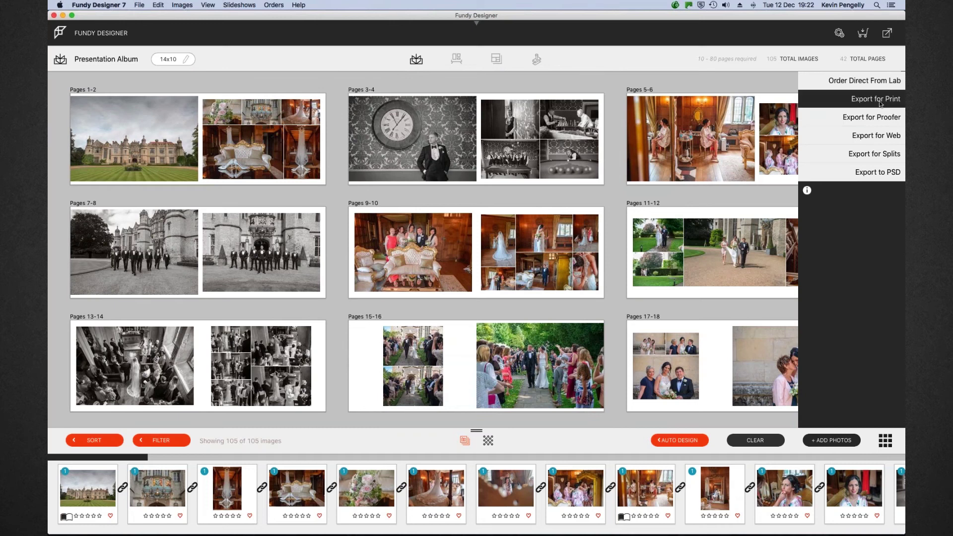
click(879, 103)
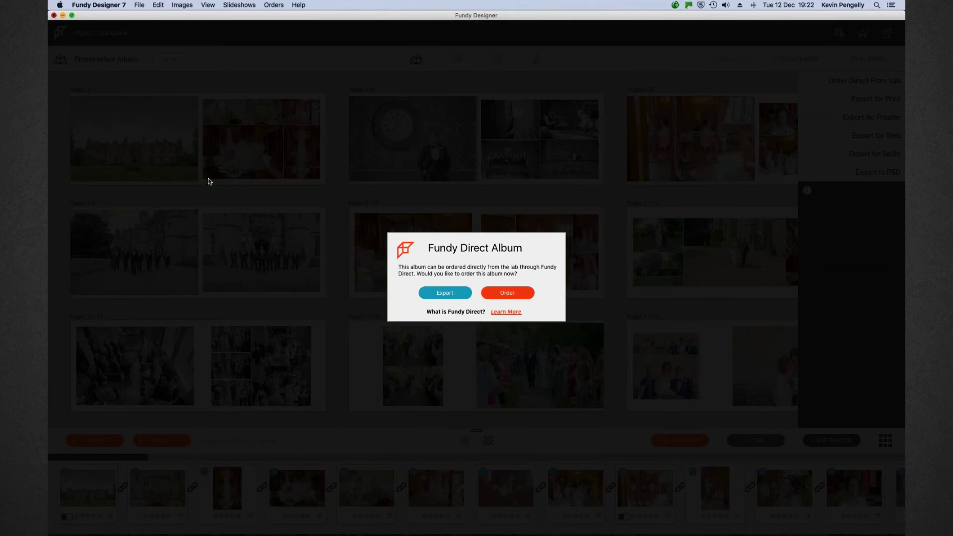
key(super+m)
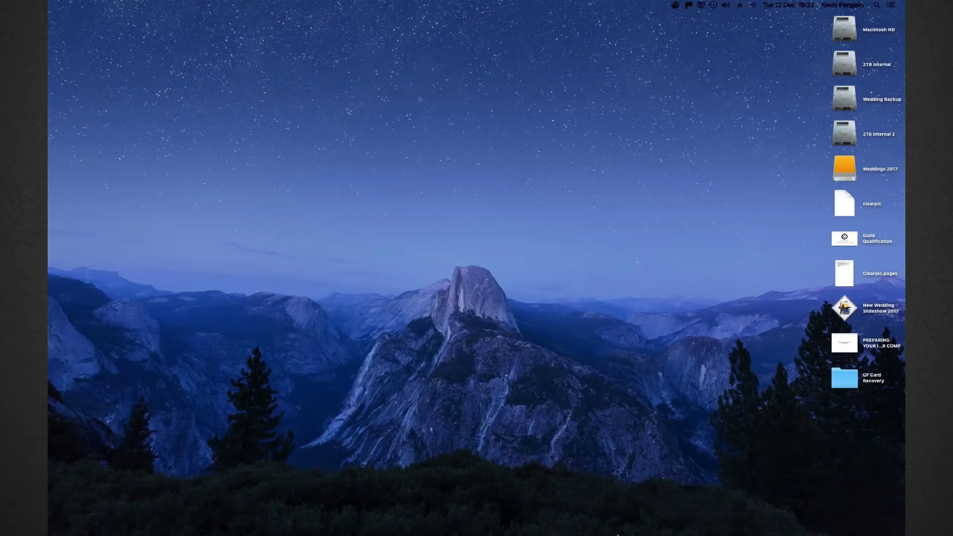
Bring Fundy Designer 7 back to the front from the Dock
mouse_move(614, 535)
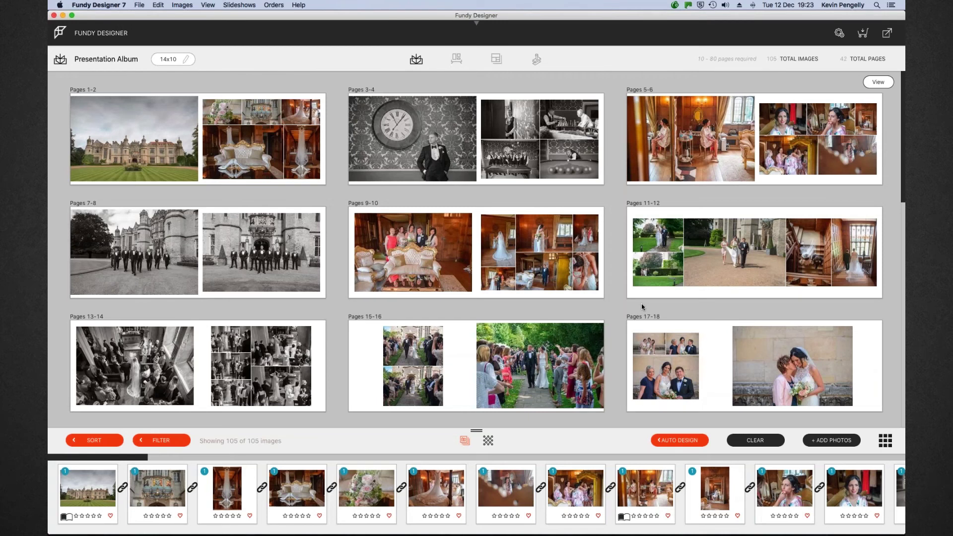
Open the Pages 3-4 spread and switch the clock-and-groom photo to Fill
mouse_move(538, 182)
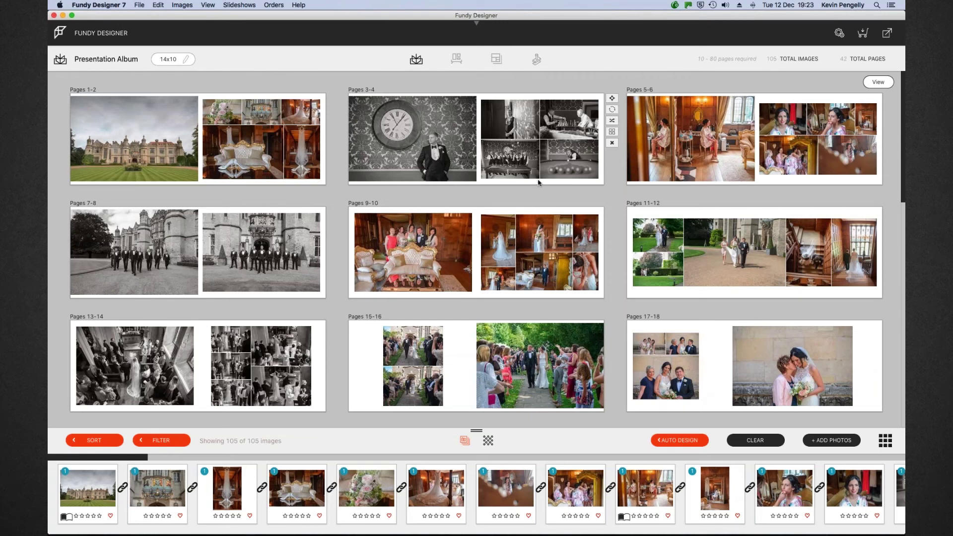
click(490, 143)
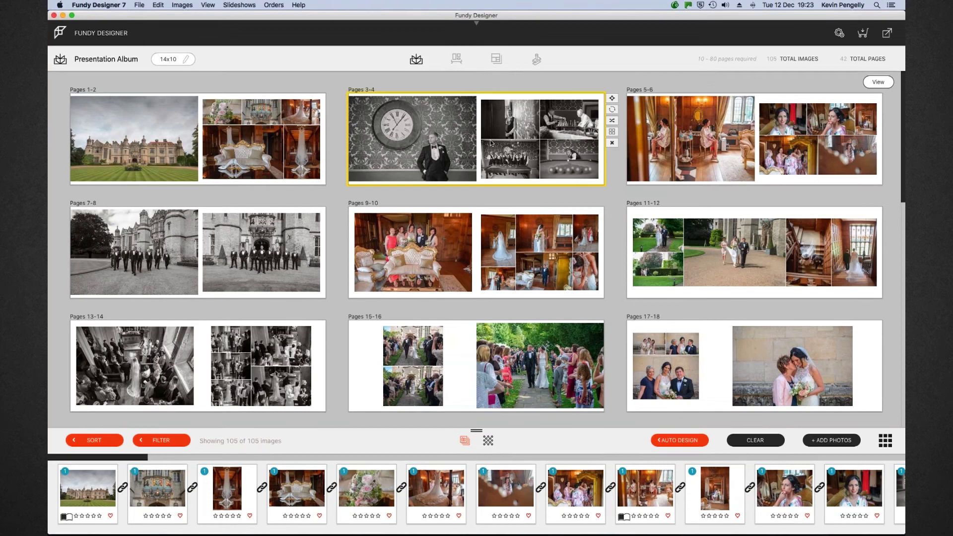
double_click(491, 143)
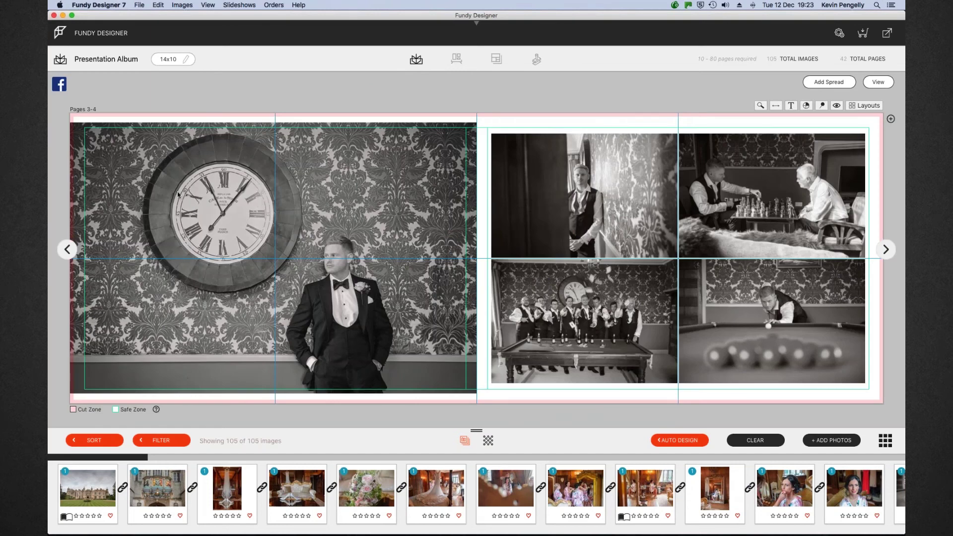
click(94, 143)
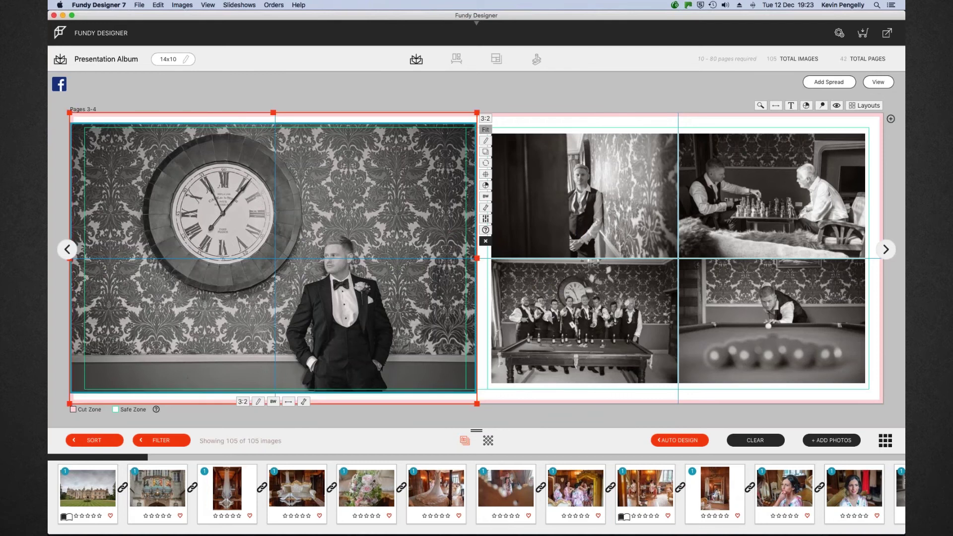
click(485, 130)
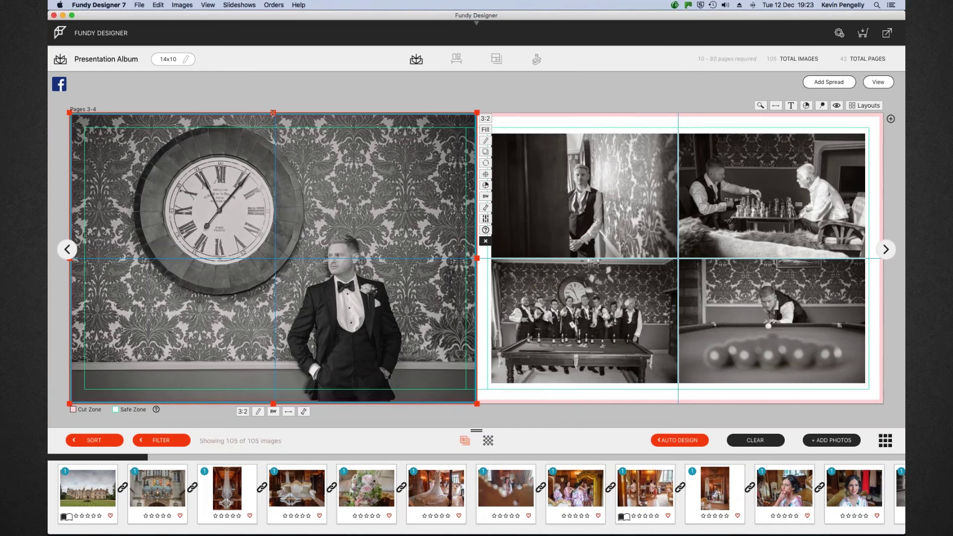
Pull the photo frame's top, left, bottom and right edges inside the left page's safe zone
drag(272, 115, 273, 126)
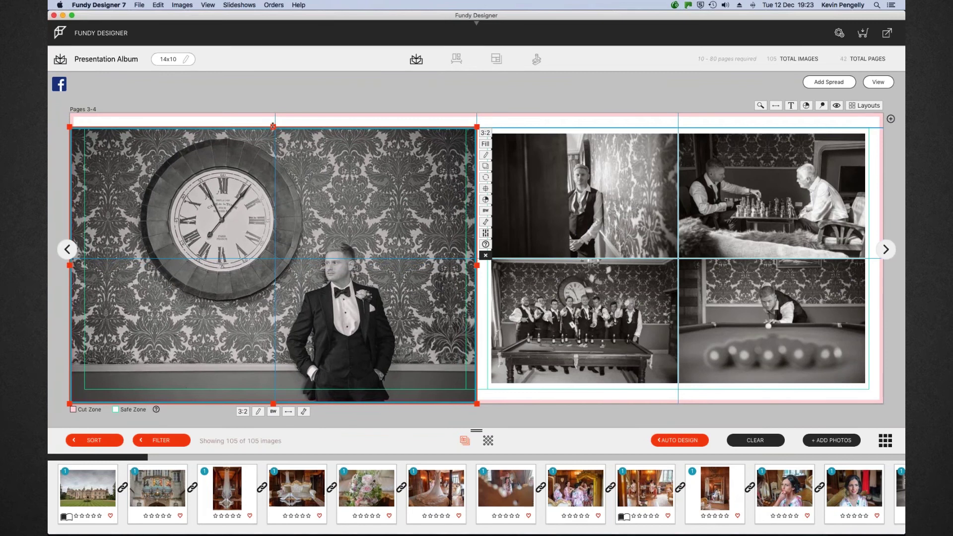
drag(73, 128, 86, 129)
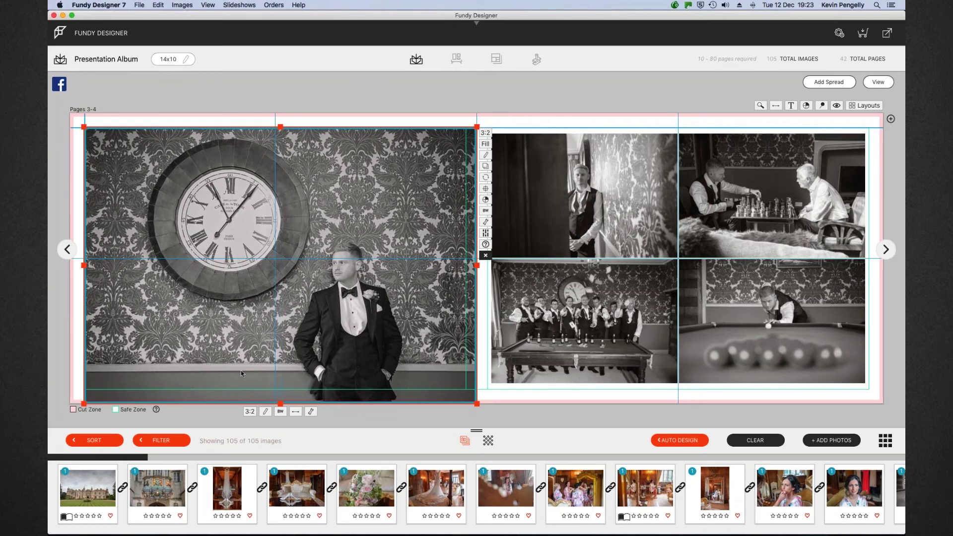
drag(281, 403, 281, 390)
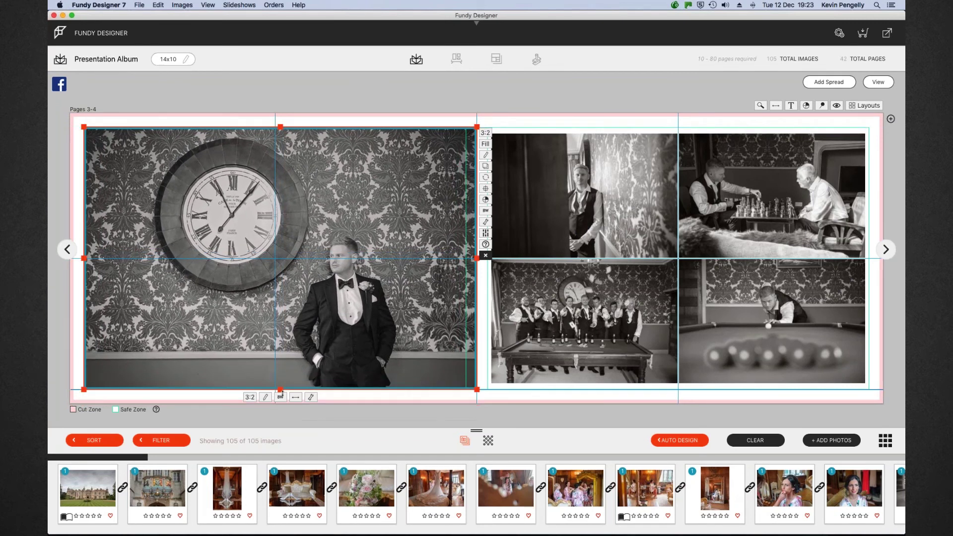
drag(475, 260, 466, 258)
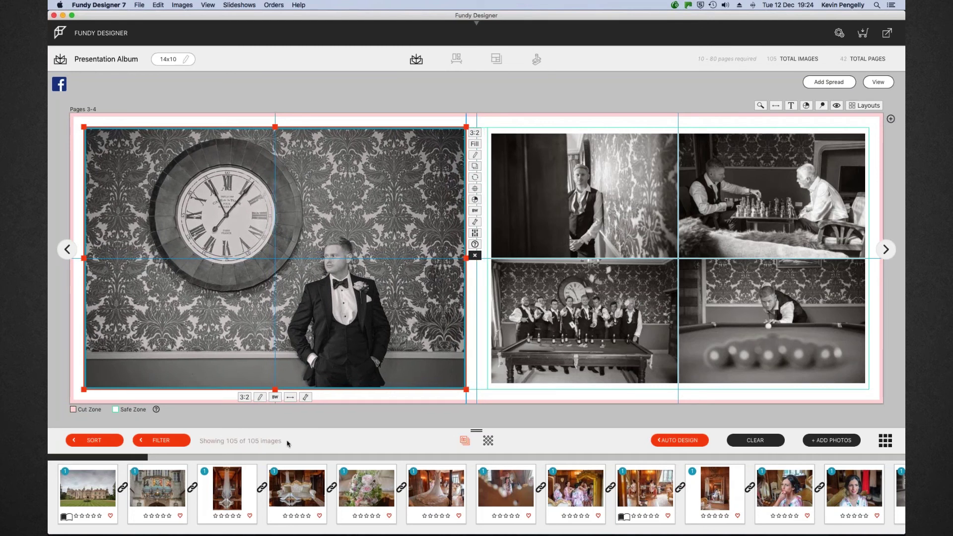
Zoom into the clock-and-groom photo, lower it in the frame, and try the horizontal flip
click(306, 397)
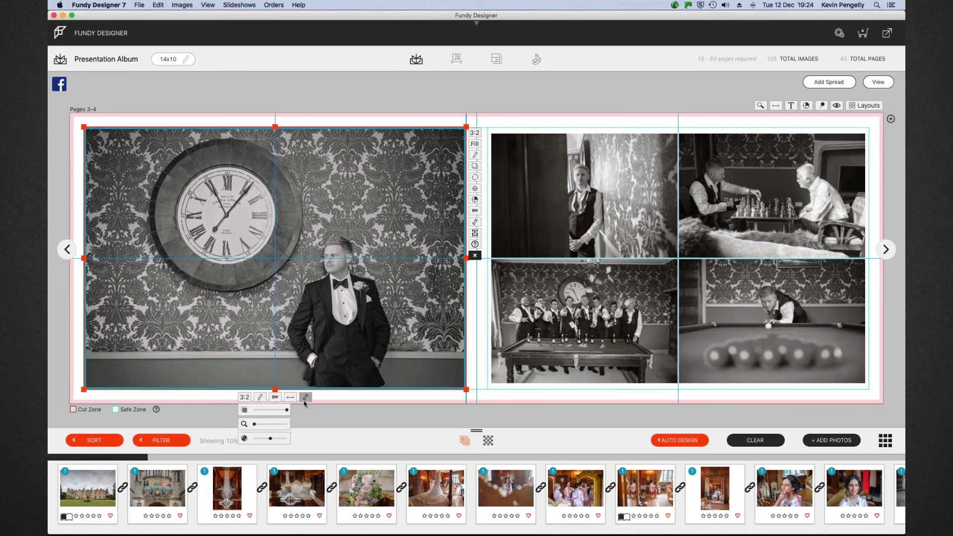
drag(257, 425, 266, 425)
drag(329, 302, 326, 320)
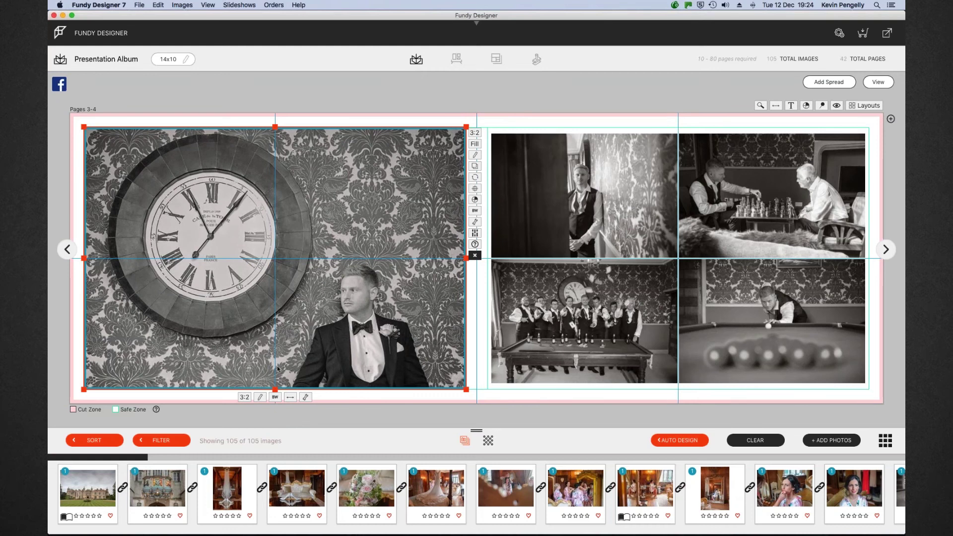
click(290, 398)
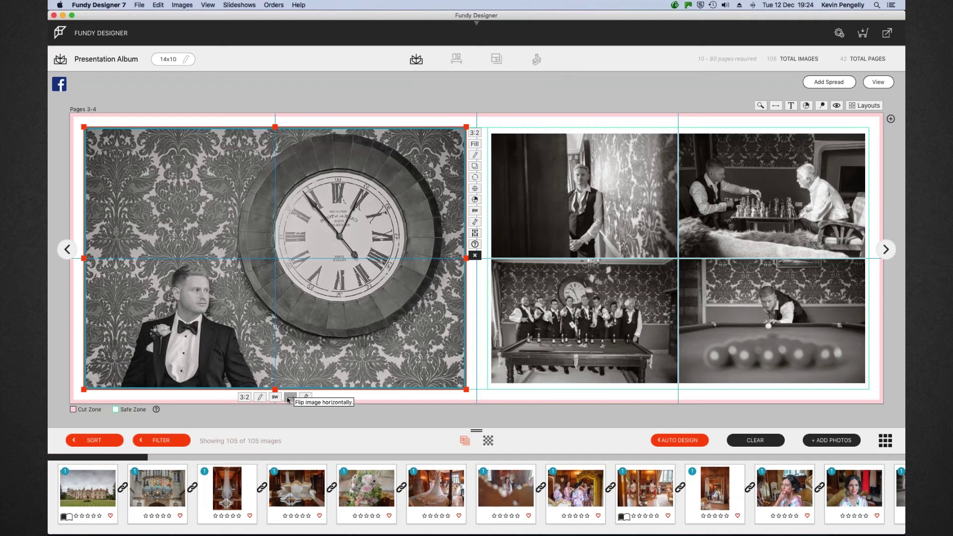
click(290, 397)
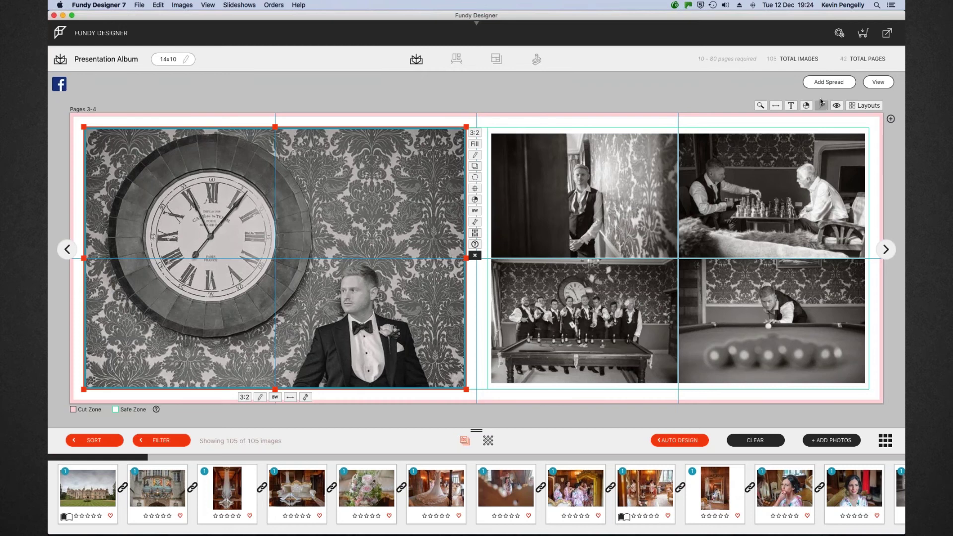
click(611, 125)
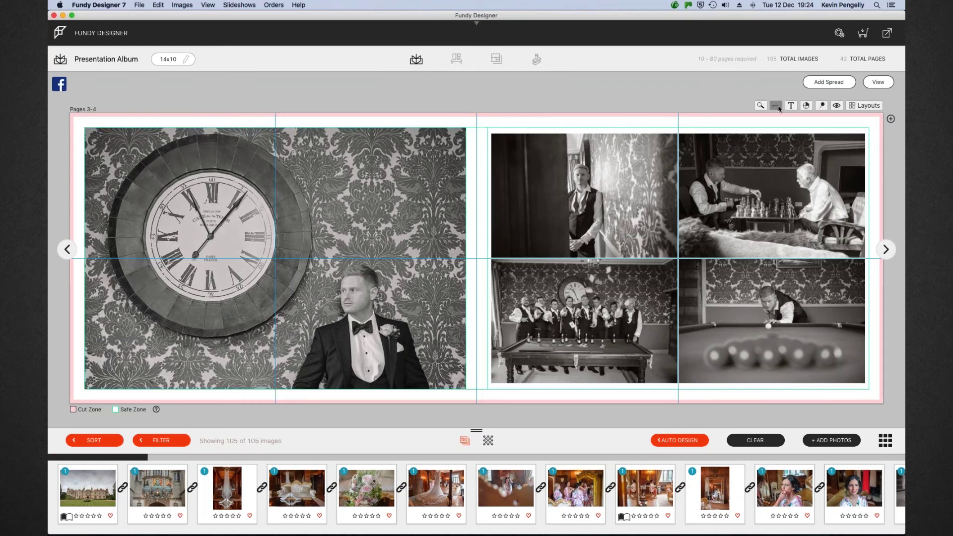
Mirror Pages 3–4 so the clock-and-groom photo sits on the right page, then return to the overview
click(776, 106)
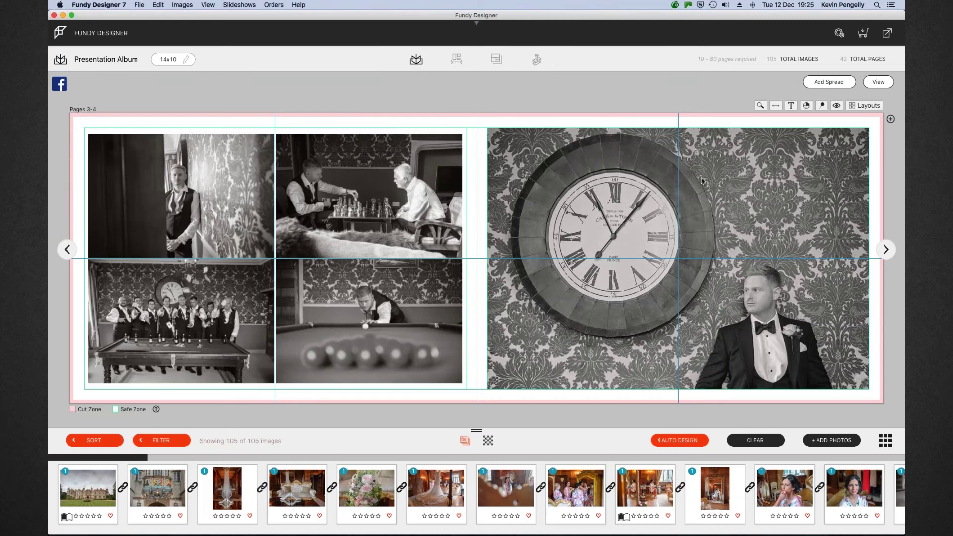
click(878, 82)
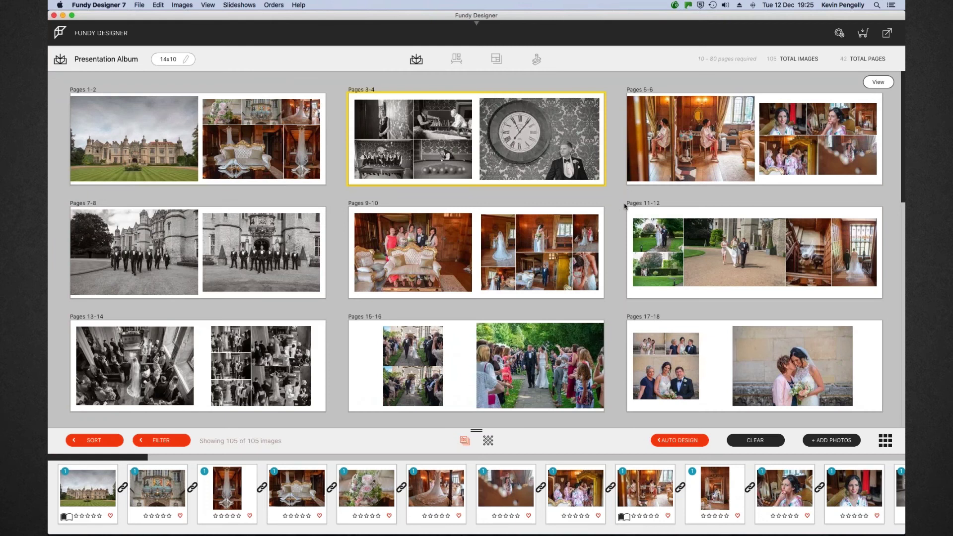
Reopen Pages 3–4 and swap the group, chess, groom and pool photos within the four-photo block
mouse_move(666, 211)
double_click(505, 130)
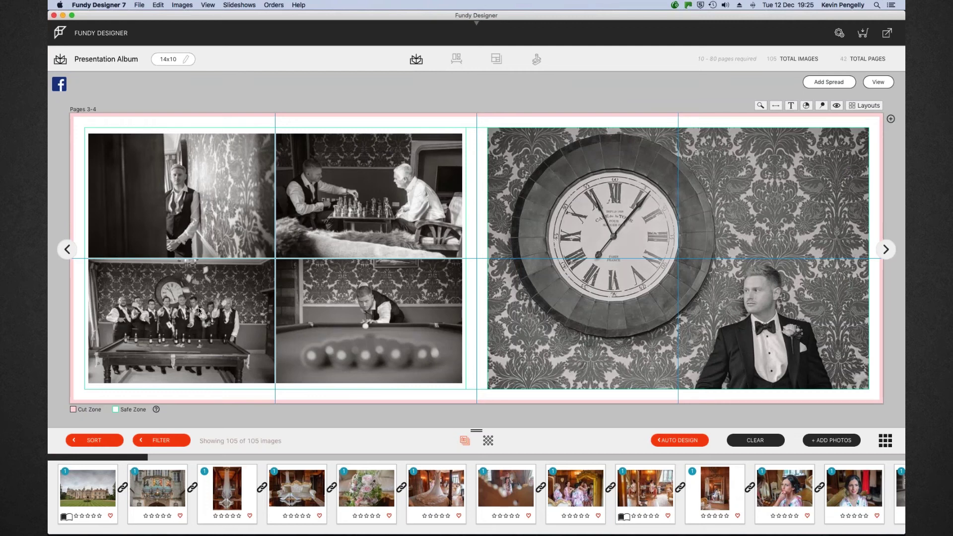
click(218, 304)
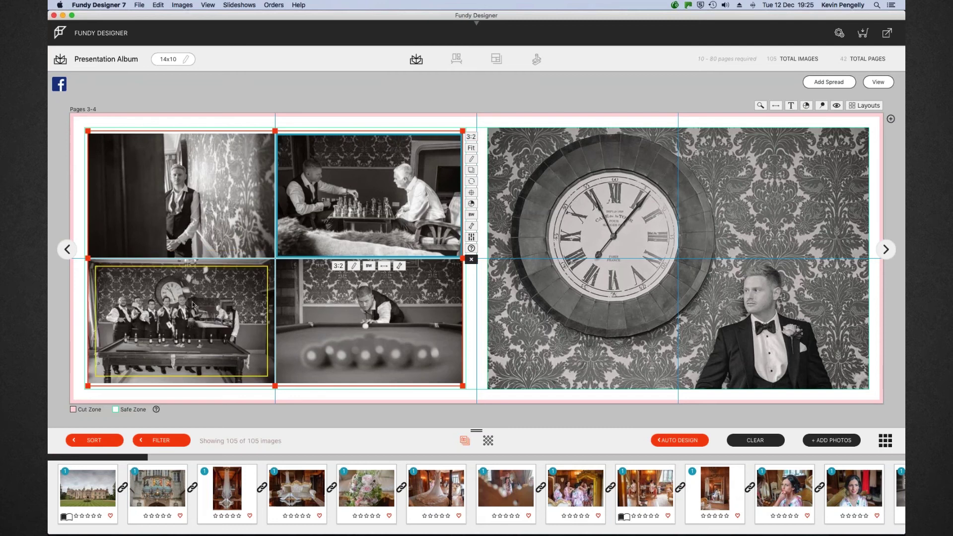
drag(202, 300, 367, 199)
drag(179, 199, 366, 198)
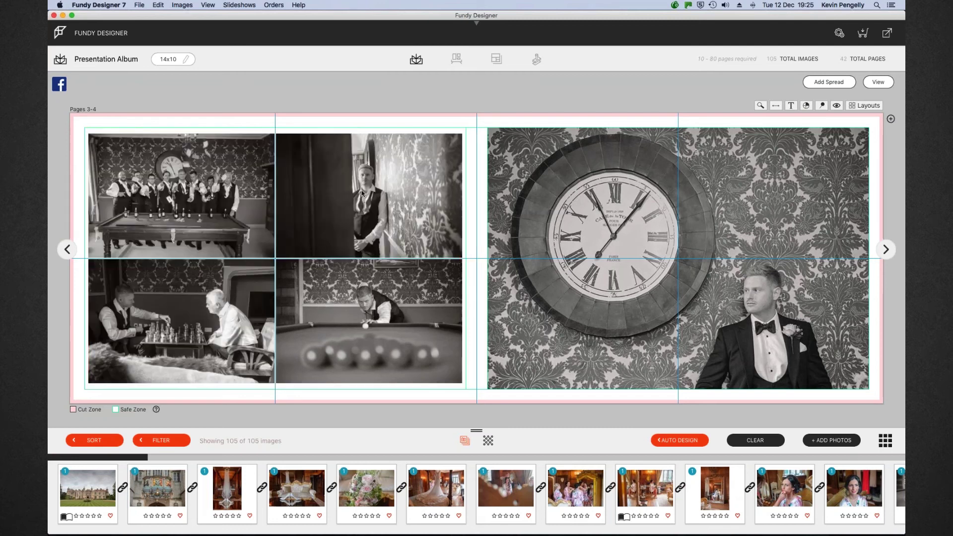
drag(367, 323, 212, 229)
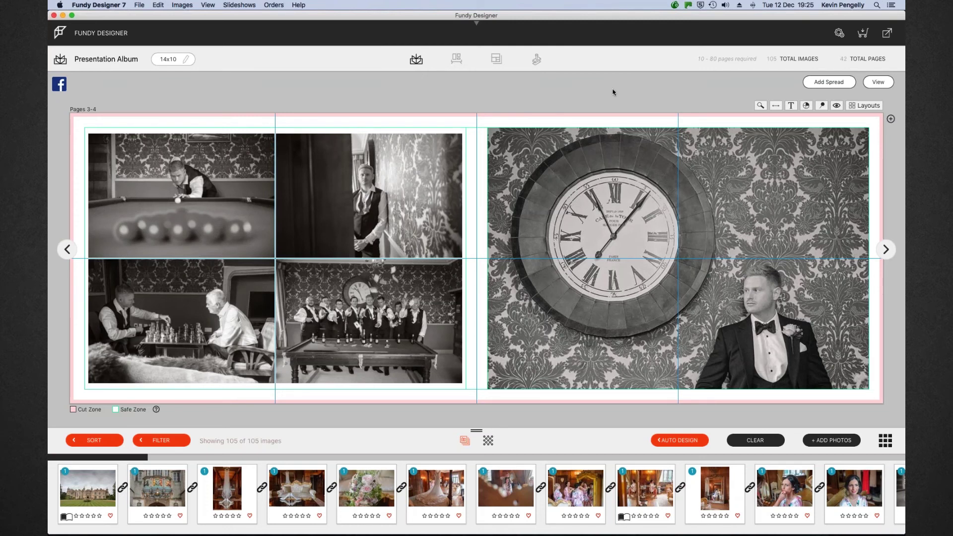
click(868, 82)
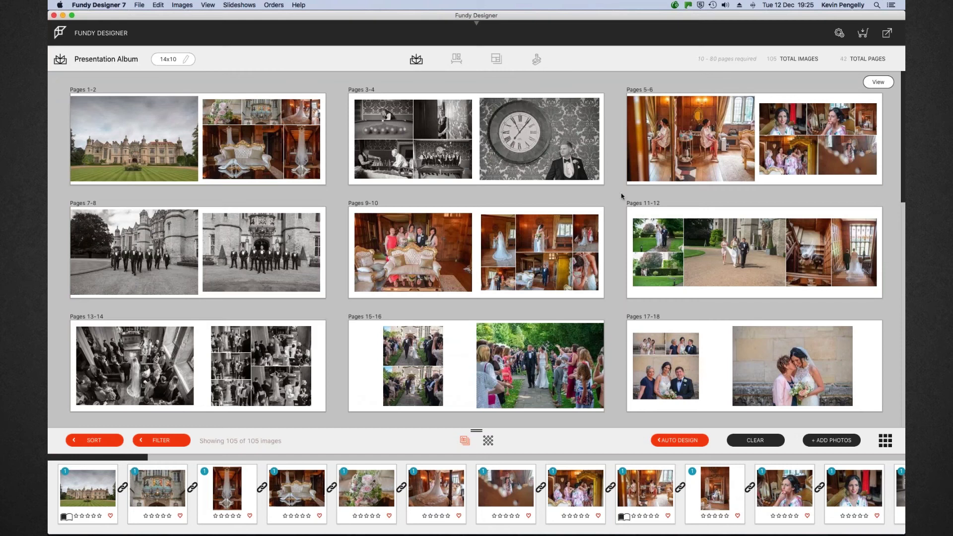
Move the Pages 35–36 spread ahead of Pages 33–34
scroll(752, 244, down, 3)
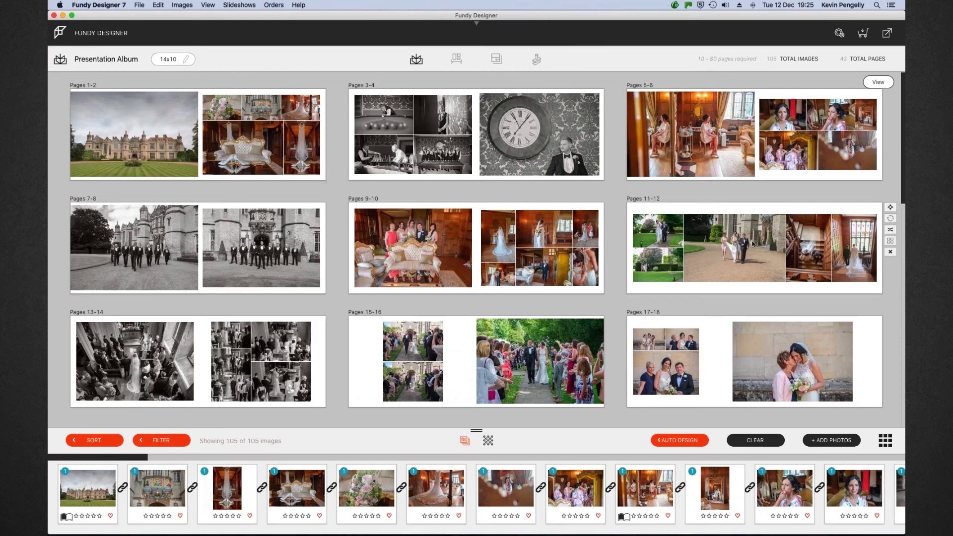
scroll(753, 244, down, 10)
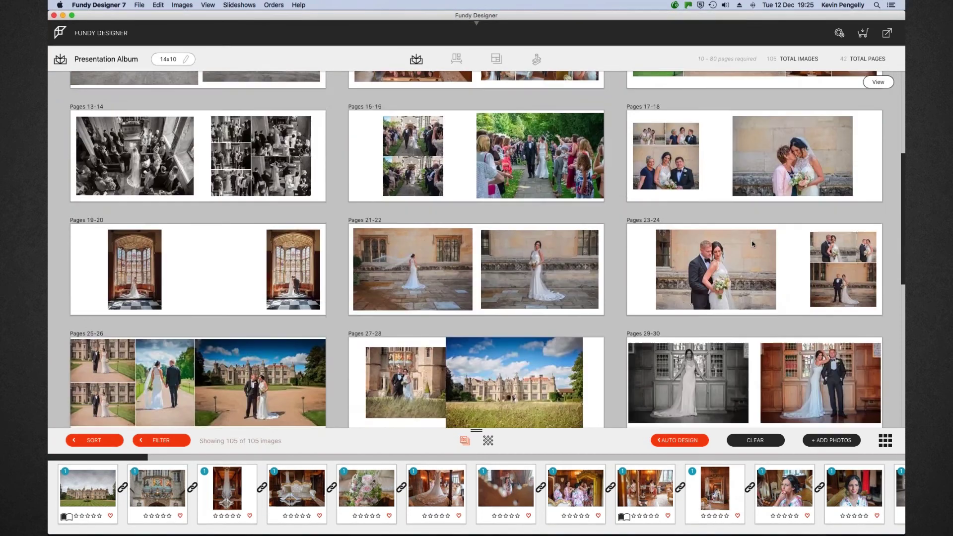
scroll(752, 243, down, 12)
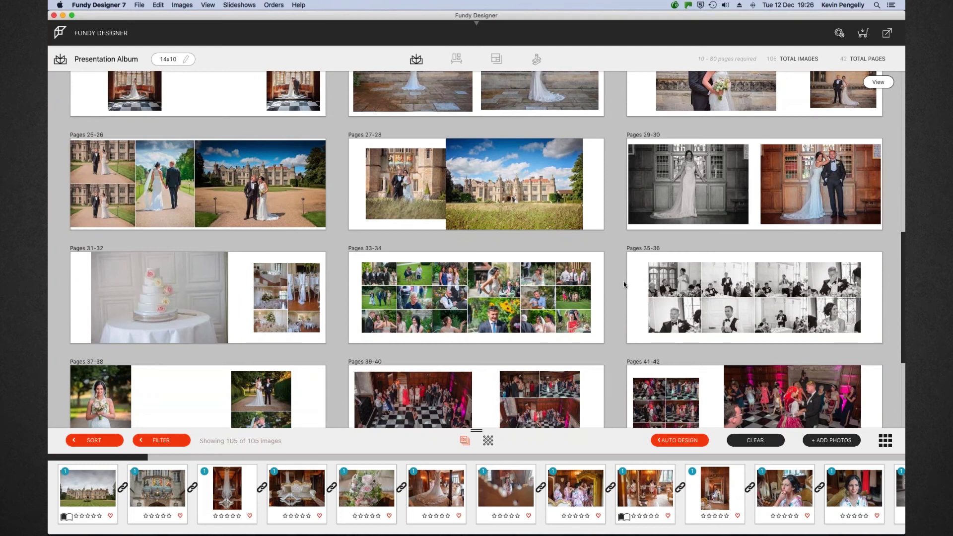
mouse_move(627, 280)
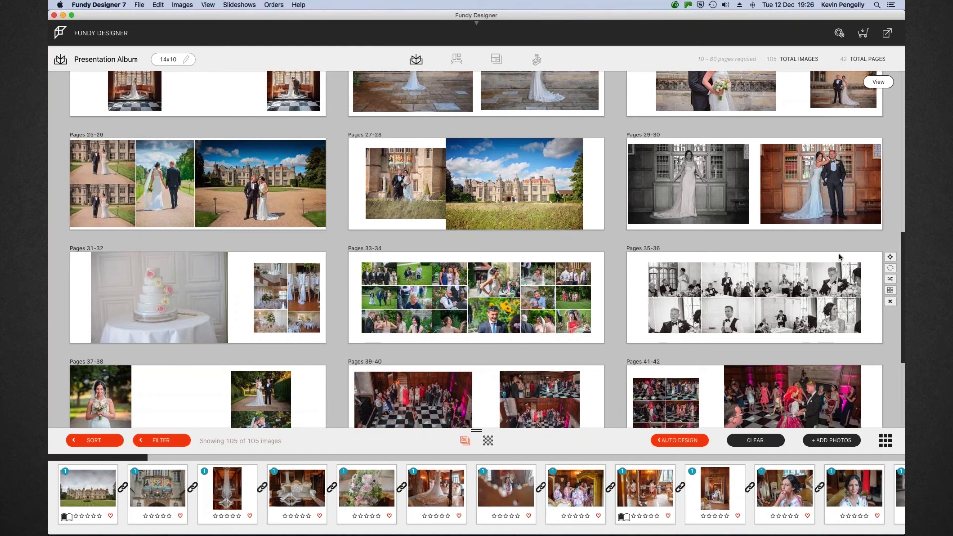
mouse_move(889, 257)
mouse_down()
mouse_move(566, 260)
mouse_move(889, 257)
mouse_up()
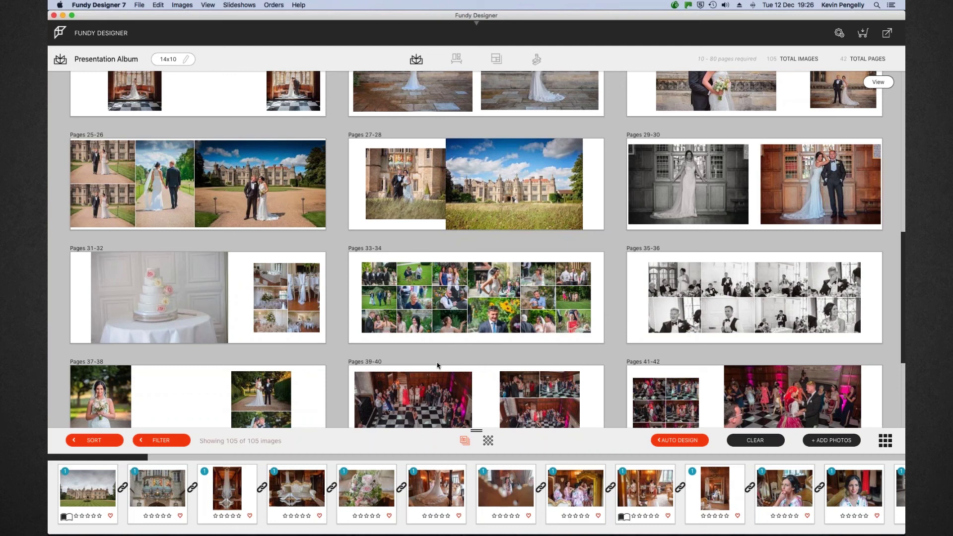
Swap spreads 37–38 and 39–40, and move the pink dance spread up to Pages 33–34
scroll(437, 365, down, 3)
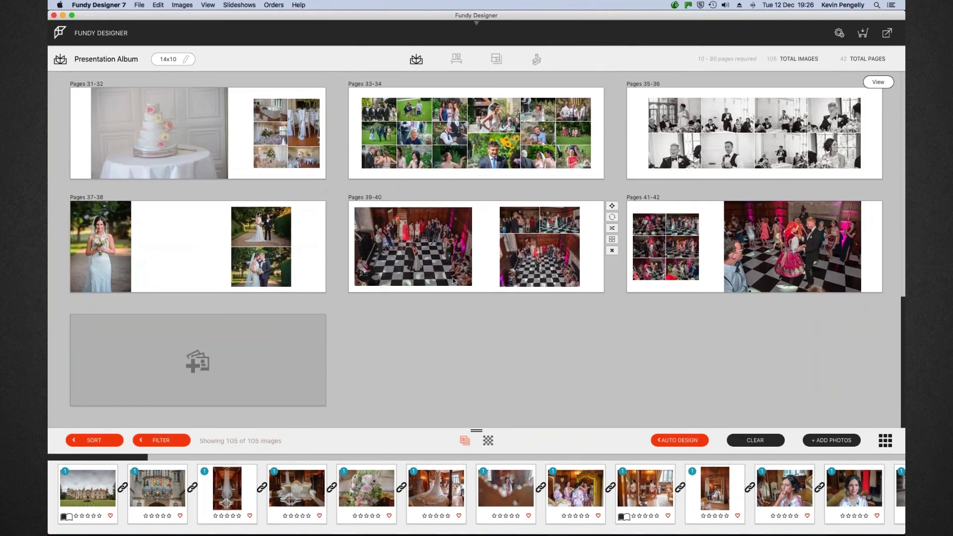
mouse_move(314, 245)
drag(333, 205, 702, 218)
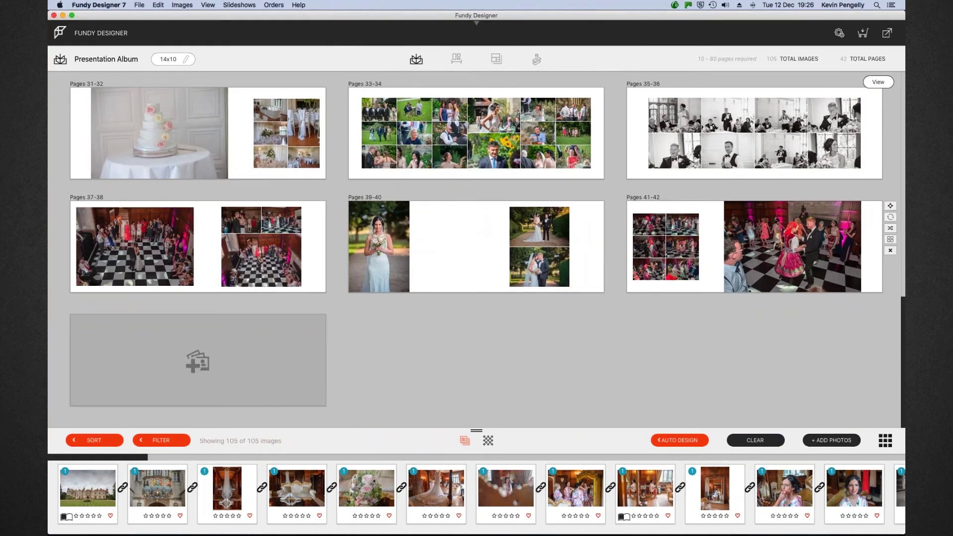
drag(890, 205, 571, 139)
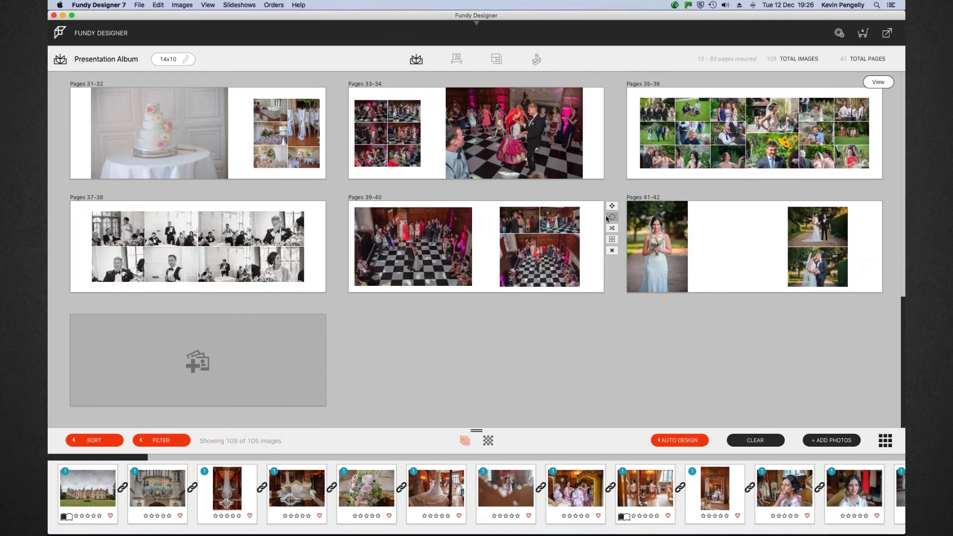
scroll(624, 191, up, 1)
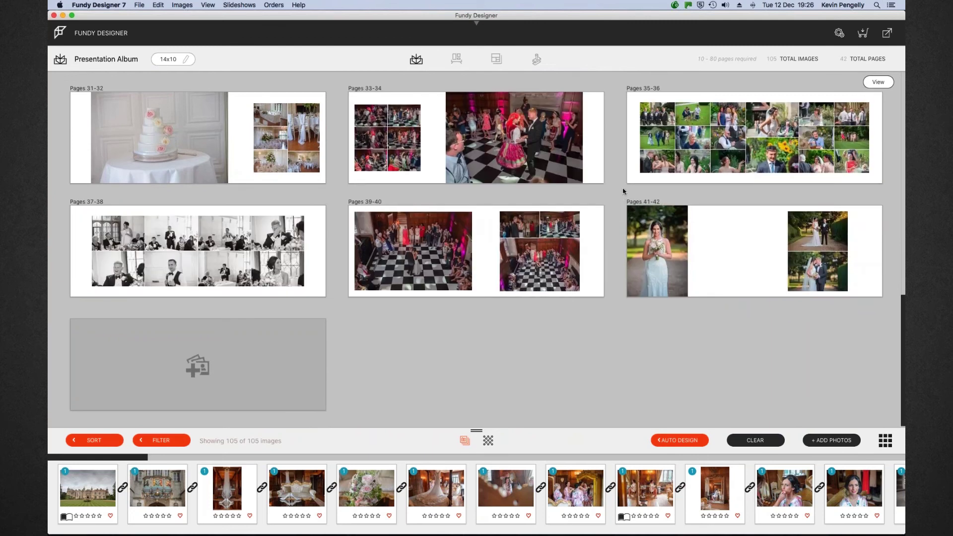
scroll(624, 191, up, 10)
scroll(623, 191, up, 3)
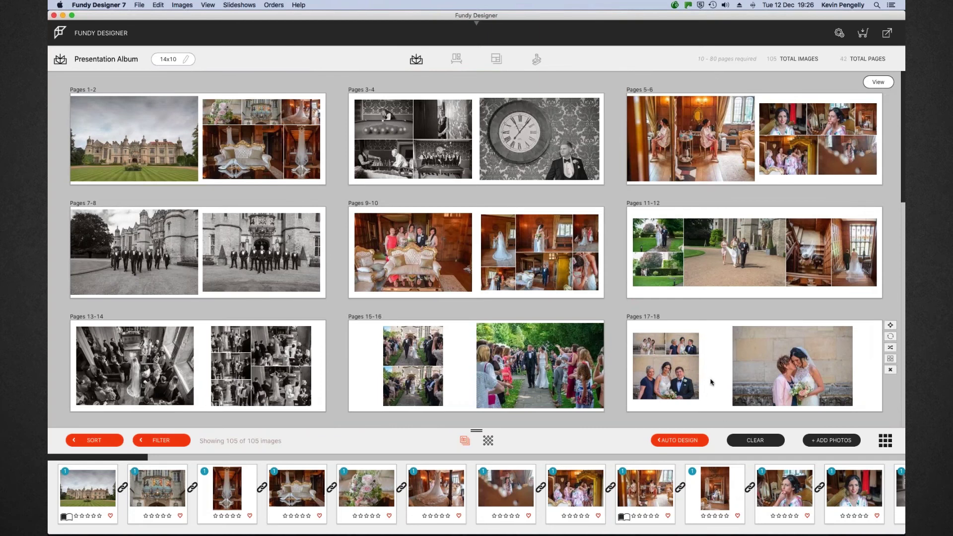
Reset the album to blank and clear all image groups and tags in the image grid
click(756, 441)
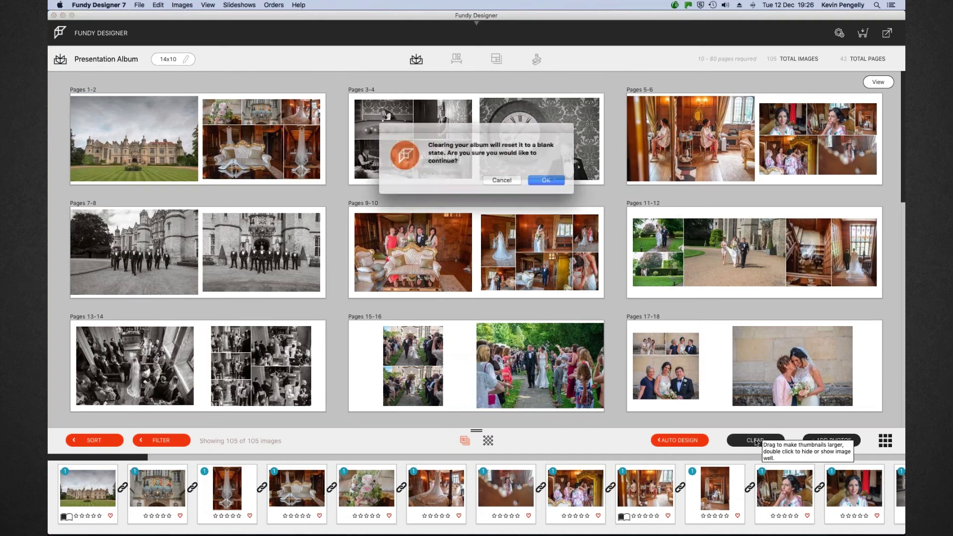
click(543, 180)
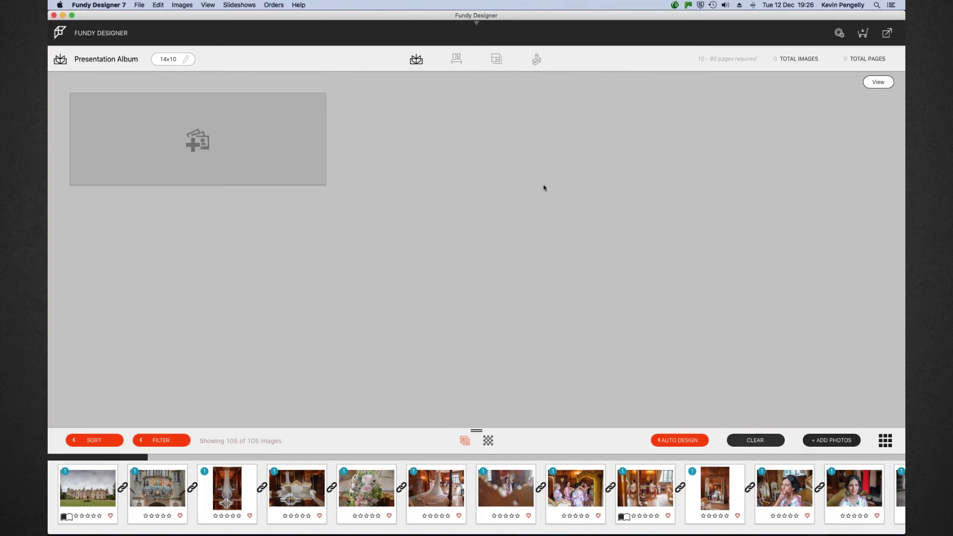
click(886, 440)
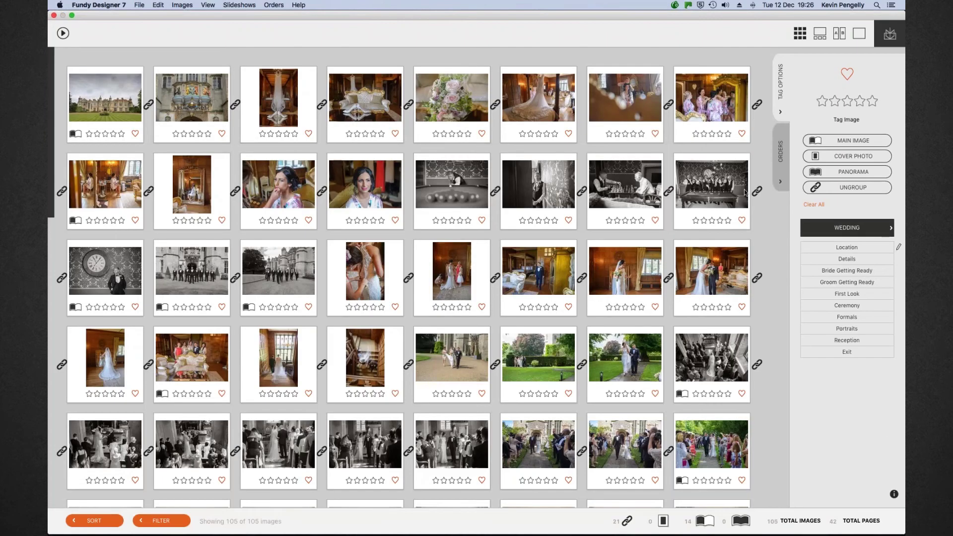
click(818, 205)
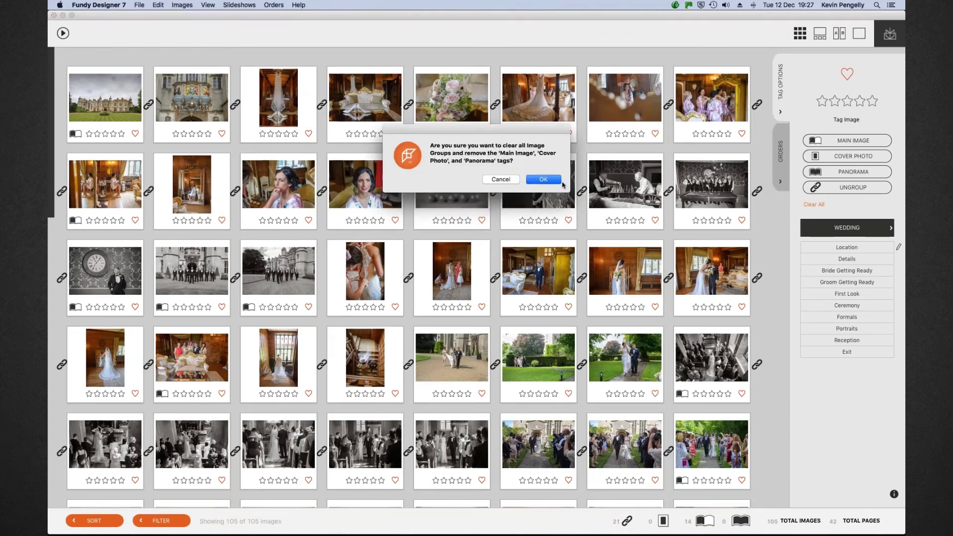
click(544, 179)
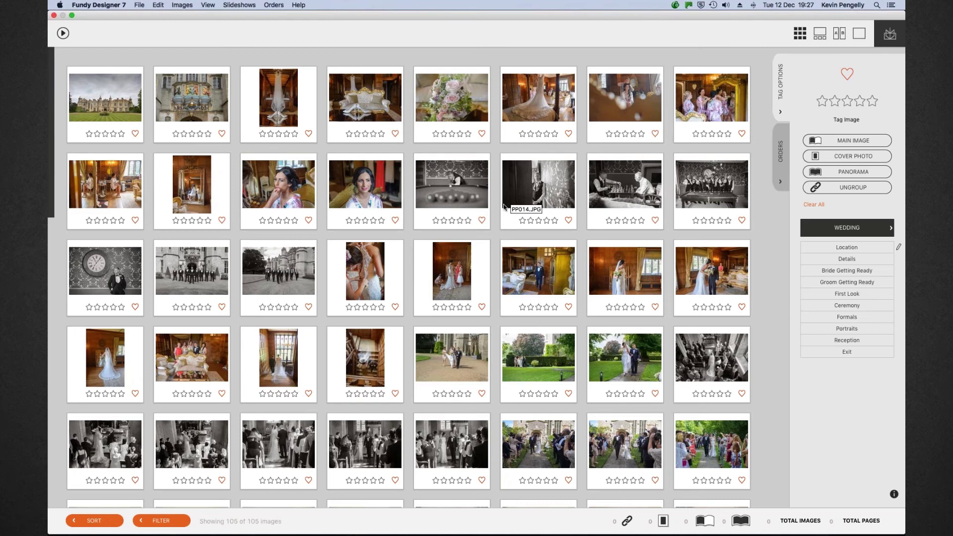
click(55, 20)
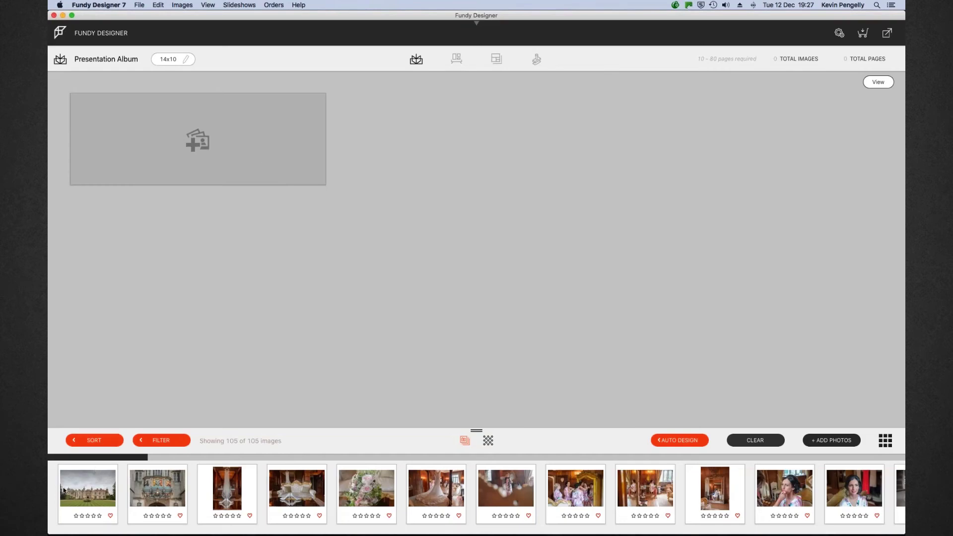
Place the first six photos, starting with the castle, into the album as a spread
click(88, 484)
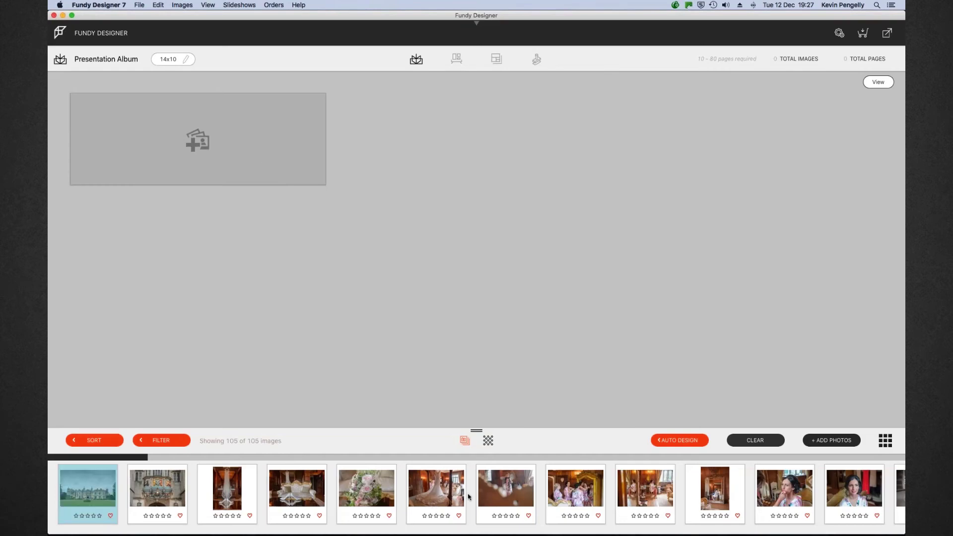
shift+click(434, 495)
drag(434, 495, 210, 156)
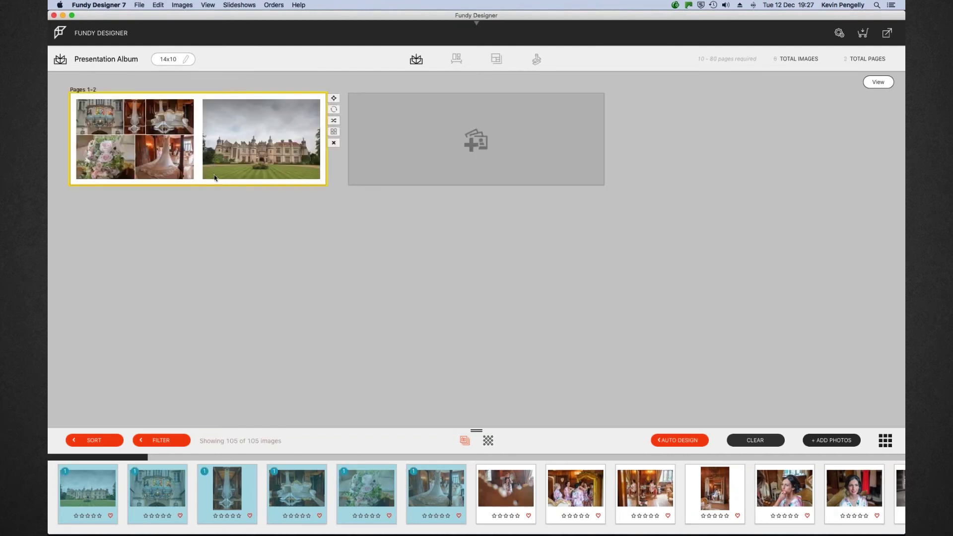
Mirror Pages 1–2 so the castle is on the left, and show alternative layouts
mouse_move(248, 148)
double_click(248, 141)
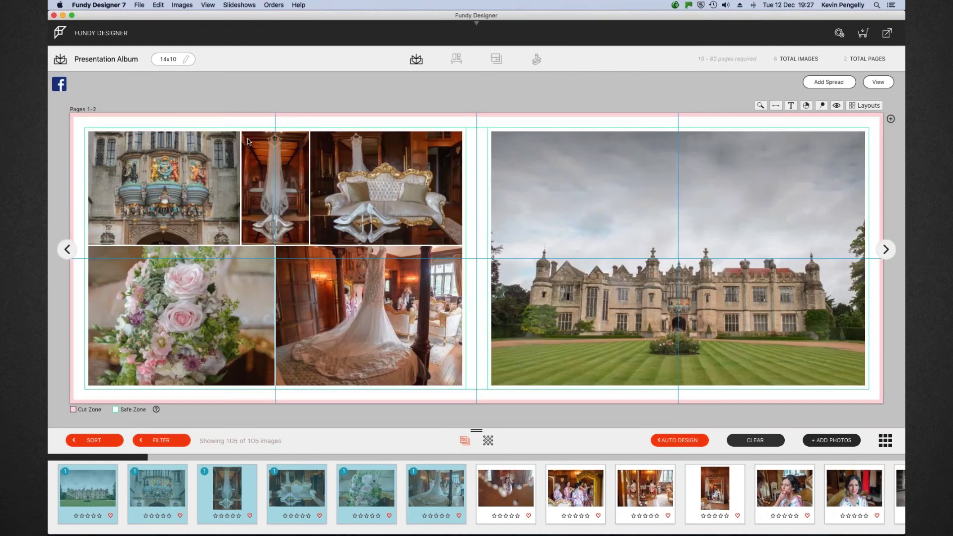
click(776, 105)
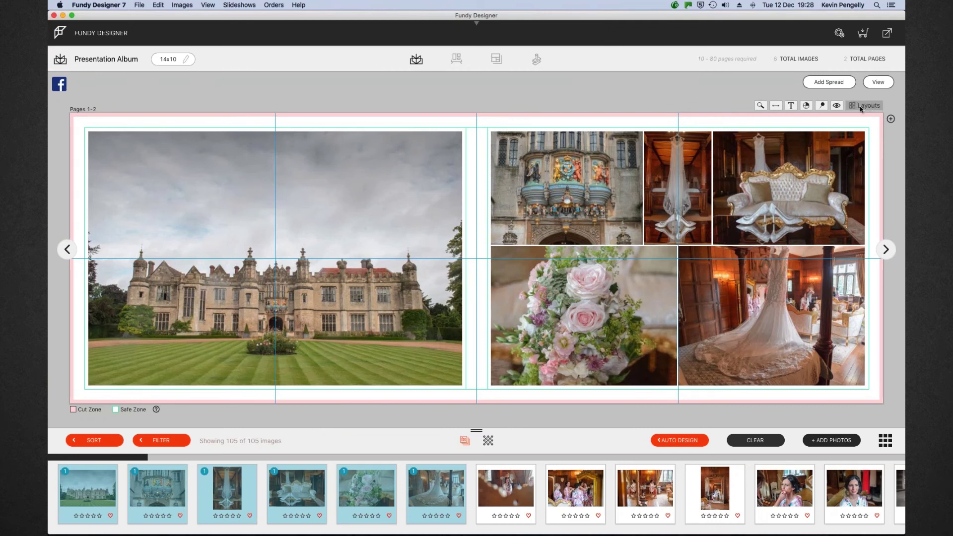
click(860, 107)
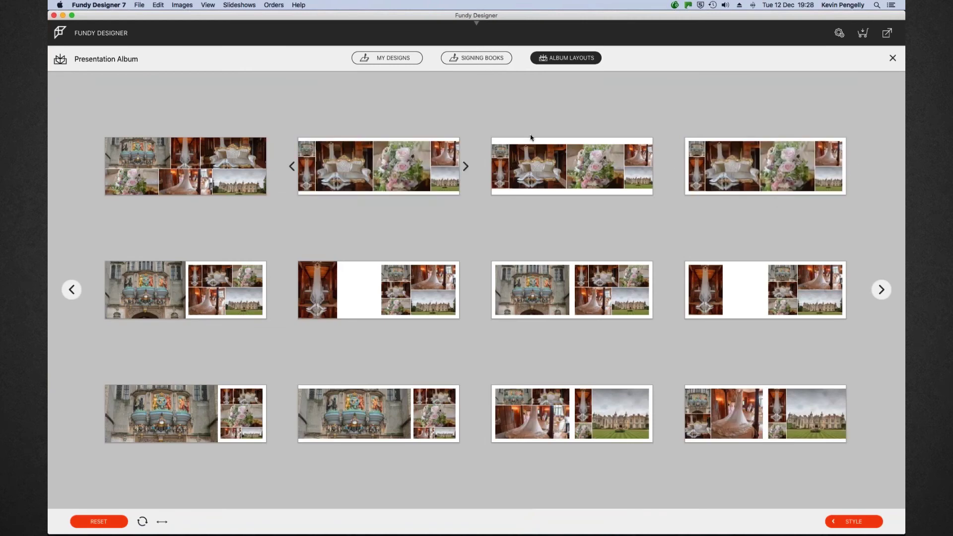
Apply a layout to Pages 1–2, then switch to the bottom-right layout with the castle on the right
mouse_move(735, 196)
mouse_move(775, 155)
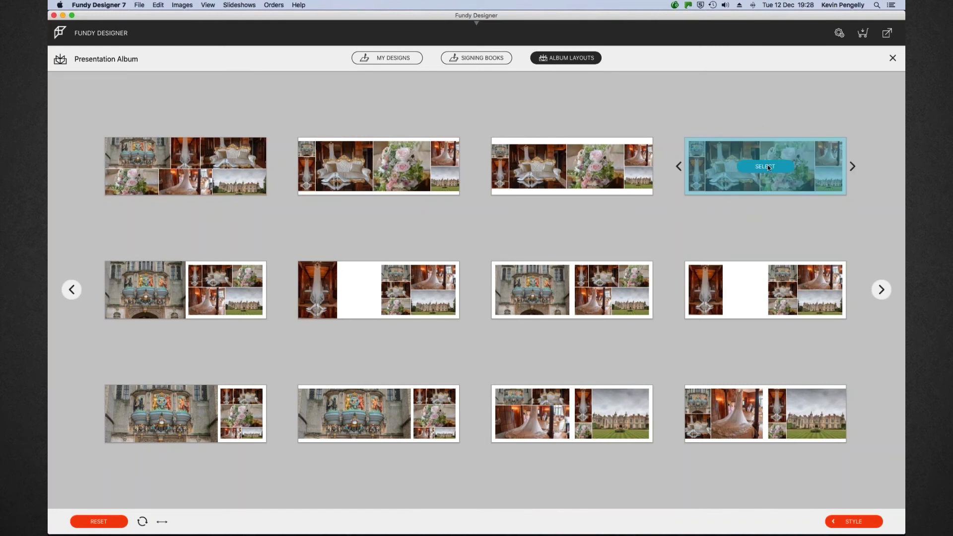
click(767, 167)
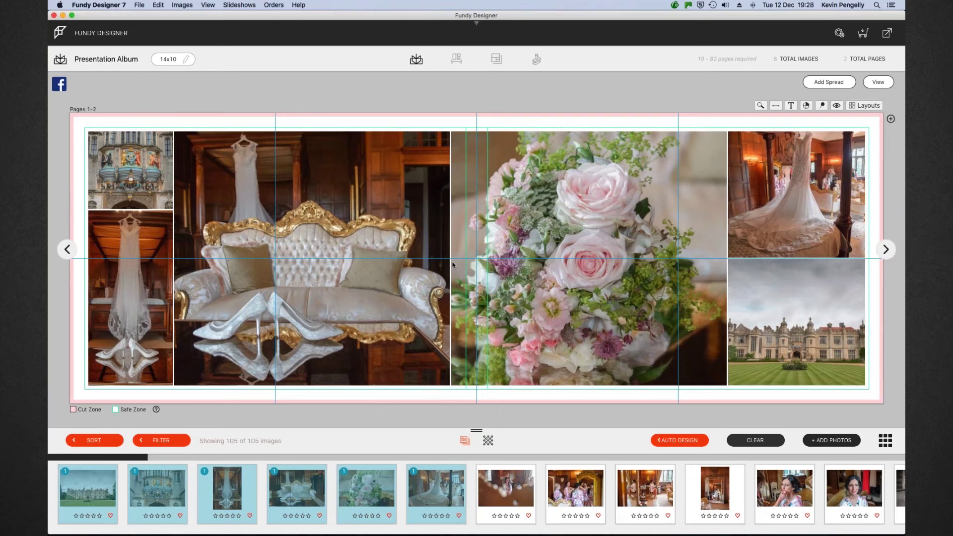
click(872, 106)
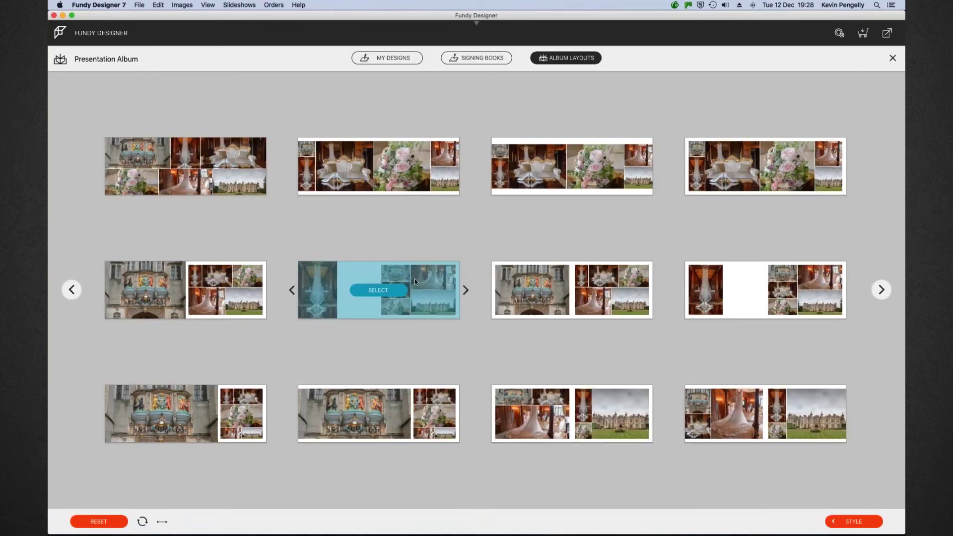
mouse_move(783, 410)
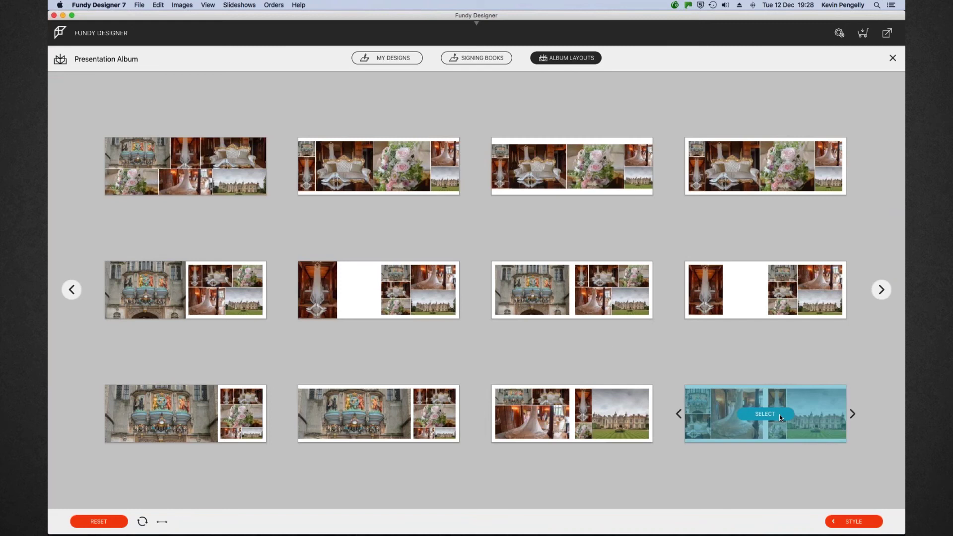
click(779, 415)
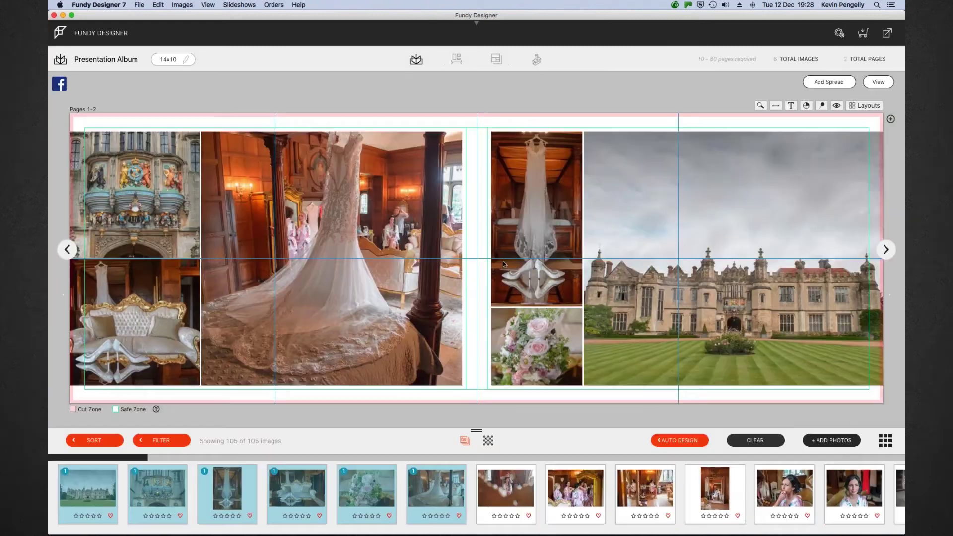
Resize both page groups and swap dress with castle and chair with bouquet photos
drag(70, 130, 84, 127)
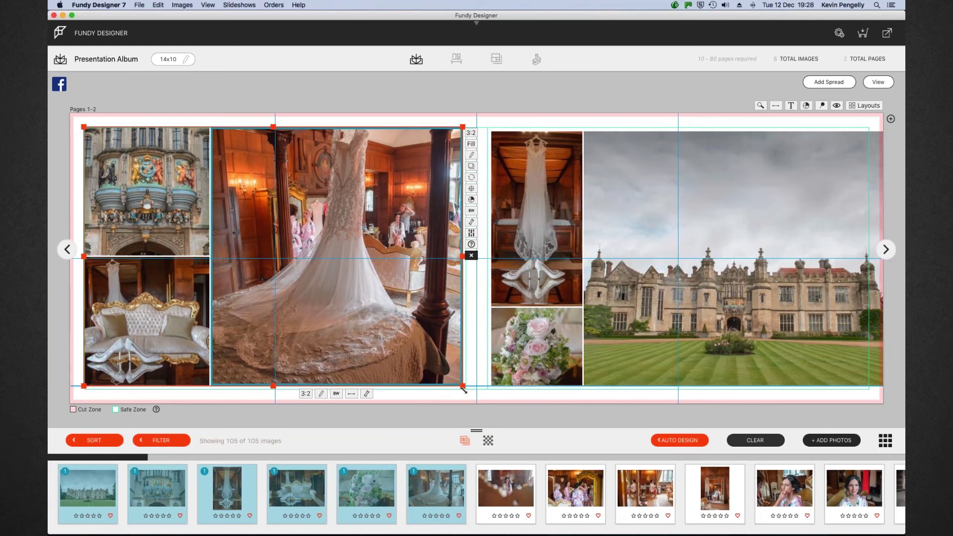
drag(462, 386, 466, 389)
drag(323, 188, 690, 234)
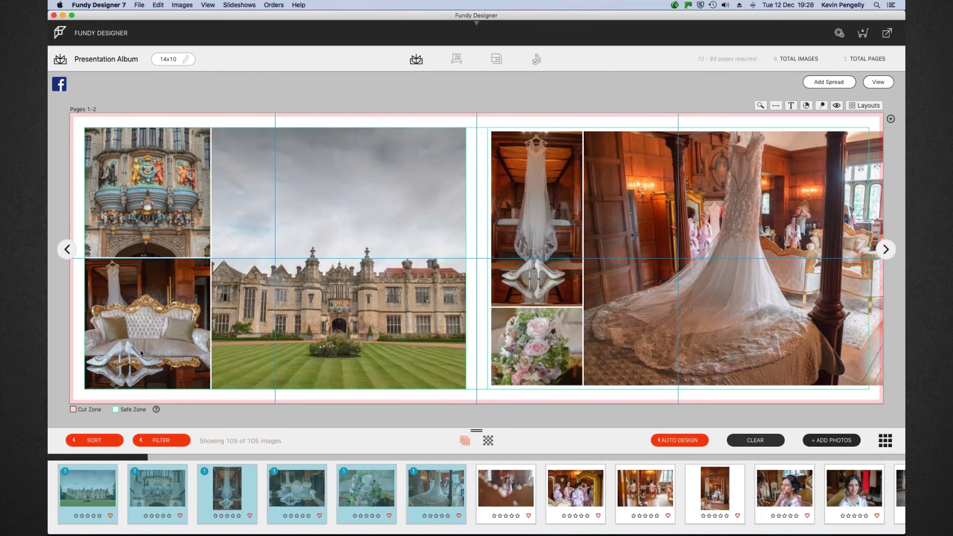
drag(139, 343, 522, 343)
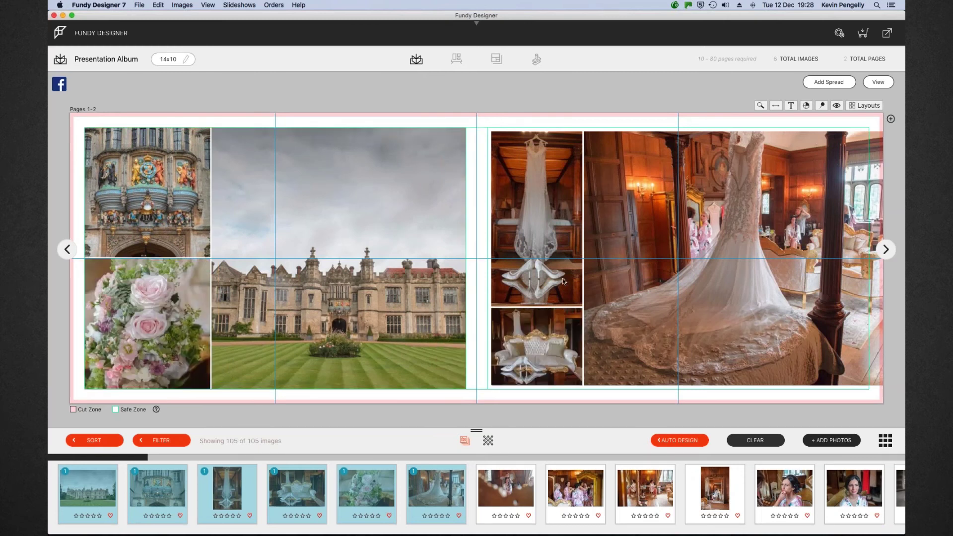
click(832, 141)
drag(883, 130, 865, 128)
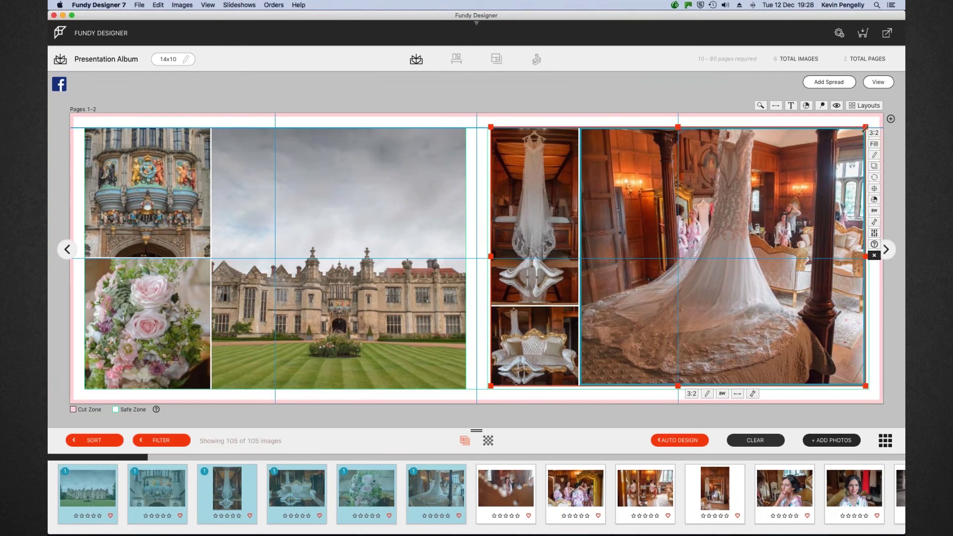
Reframe and zoom the large dress photo and zoom the small hanging-dress photo on Pages 1–2
click(883, 83)
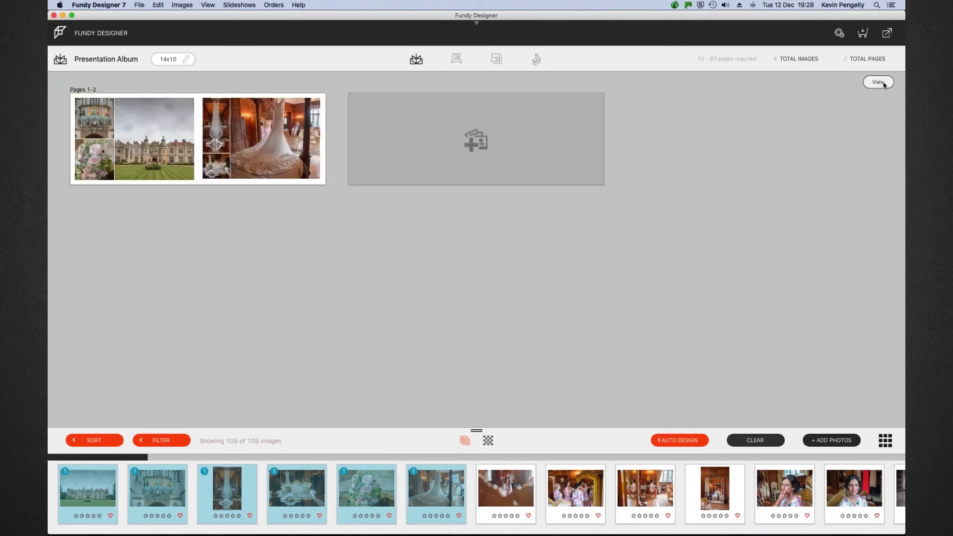
double_click(283, 145)
drag(678, 280, 696, 279)
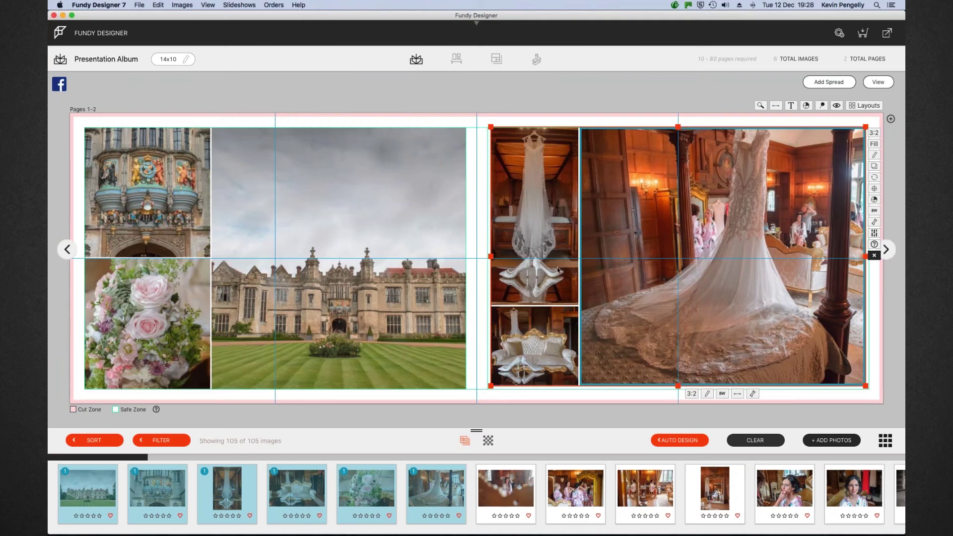
click(752, 394)
drag(703, 422, 694, 422)
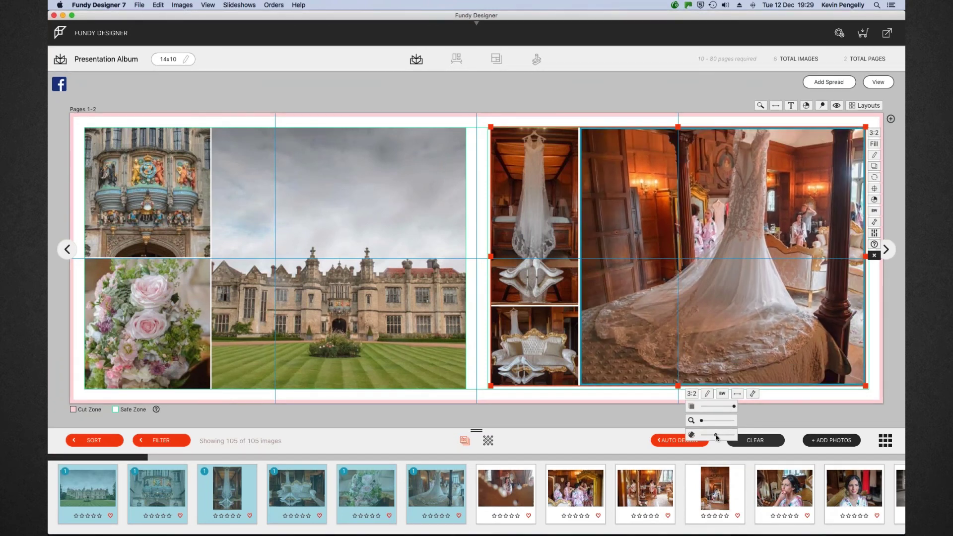
click(549, 267)
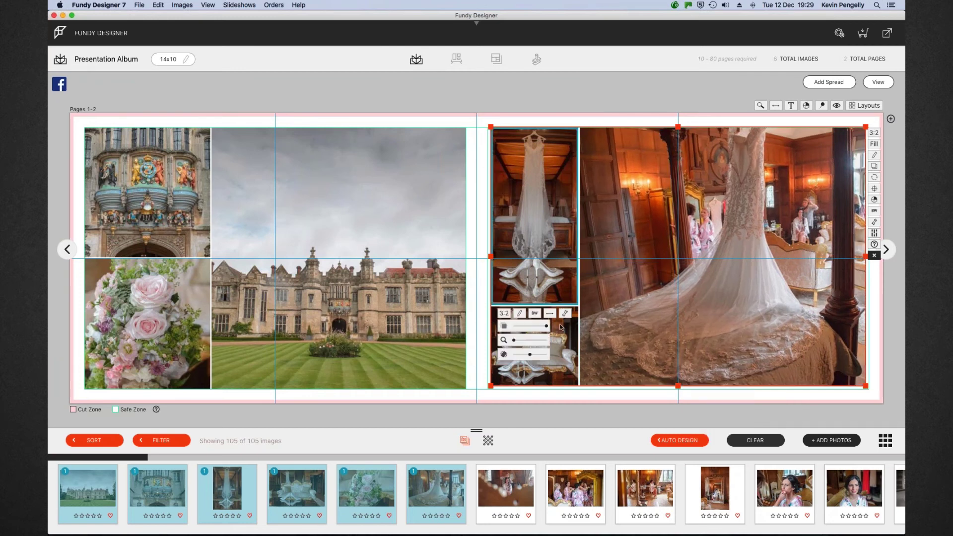
drag(514, 340, 517, 341)
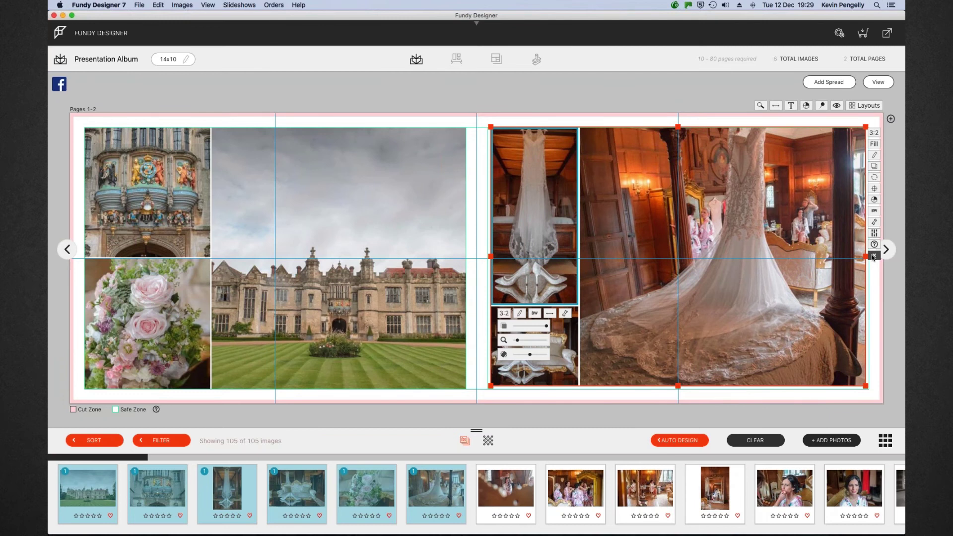
click(878, 82)
Delete Pages 1–2 and refill it with the selected filmstrip photos
mouse_move(328, 152)
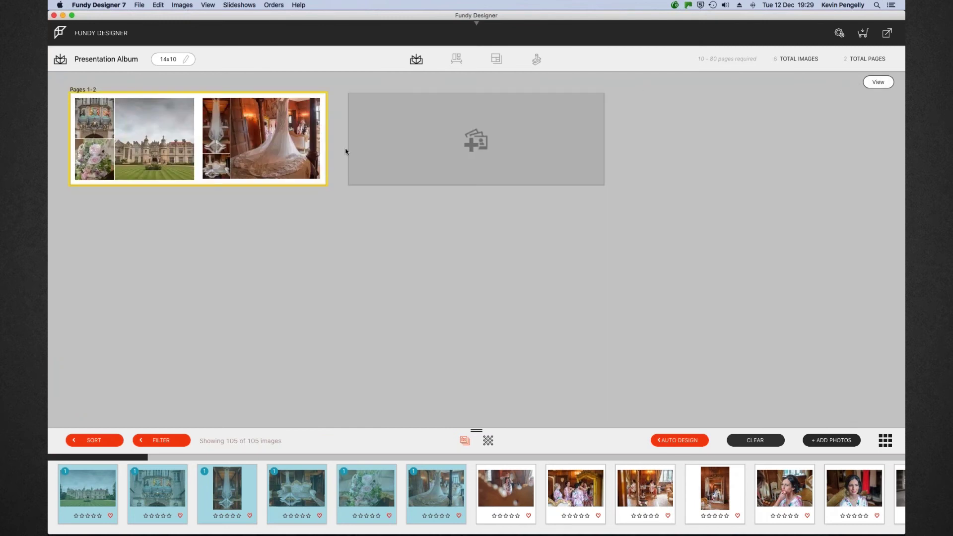
click(333, 143)
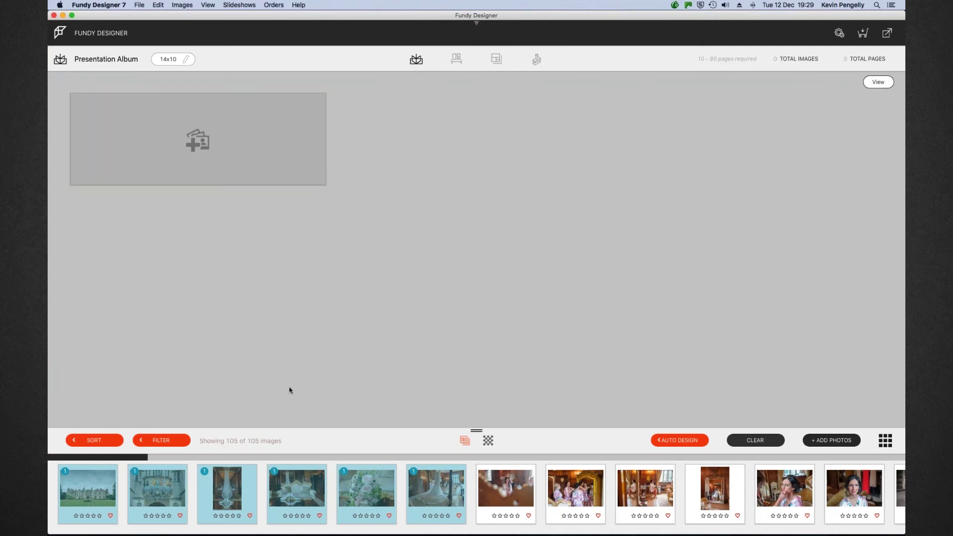
drag(302, 486, 194, 129)
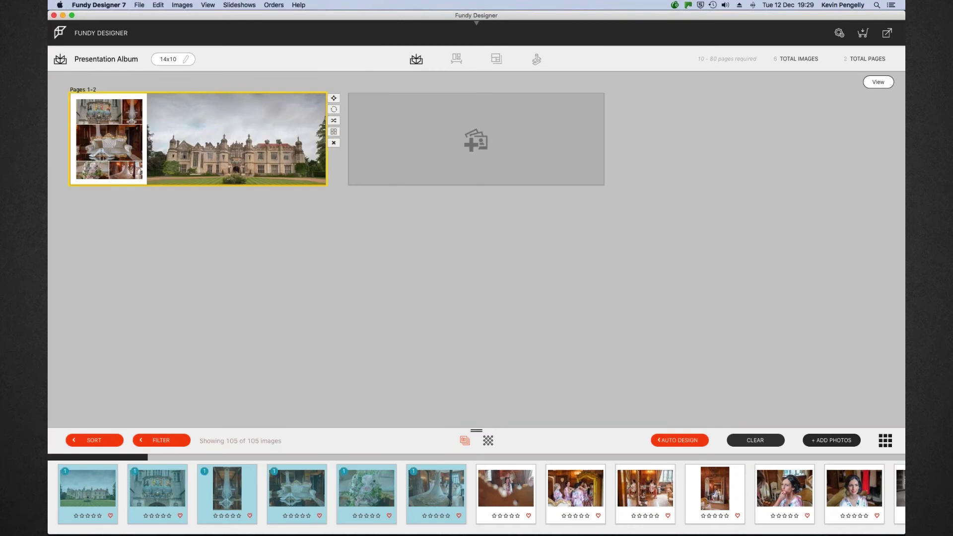
double_click(280, 121)
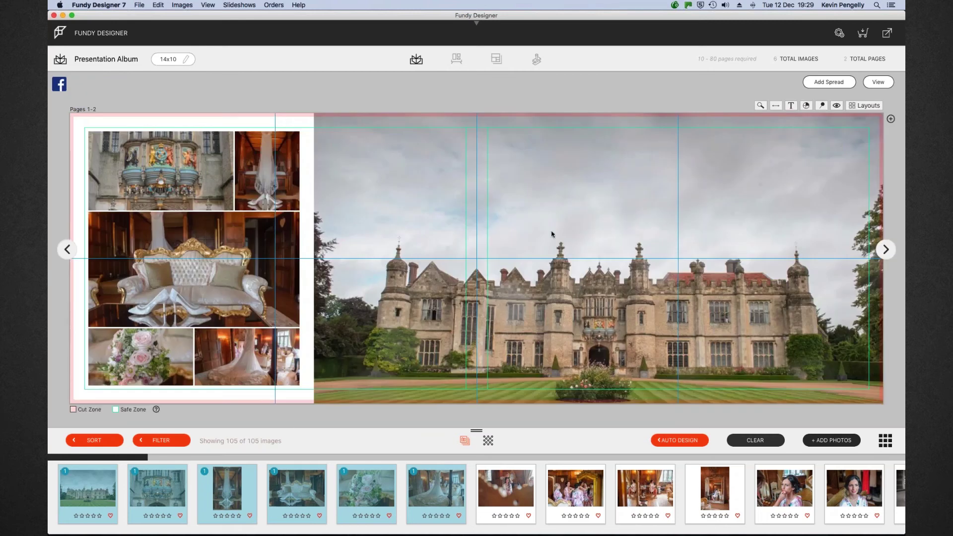
Zoom in on the castle panorama and reposition it so the lawn shows
click(642, 284)
scroll(643, 290, down, 3)
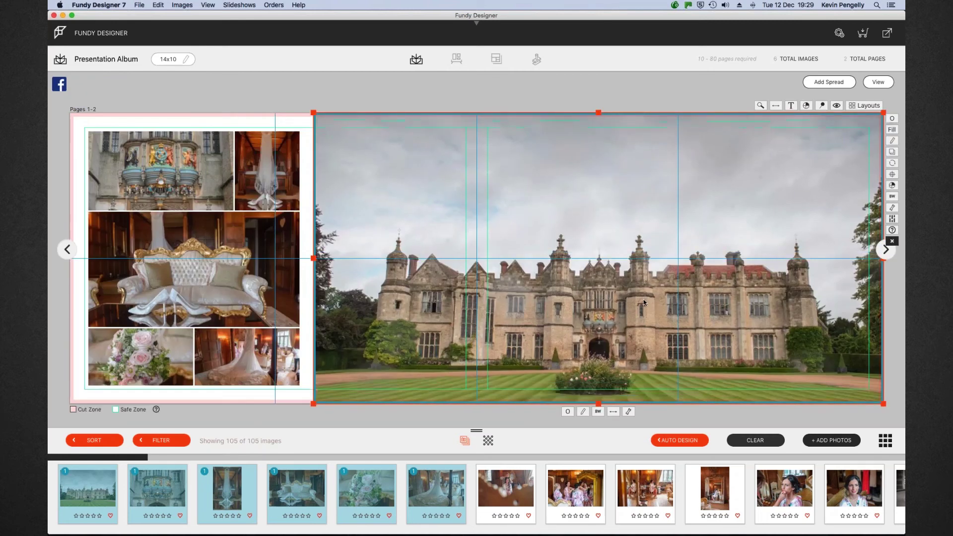
scroll(643, 292, down, 1)
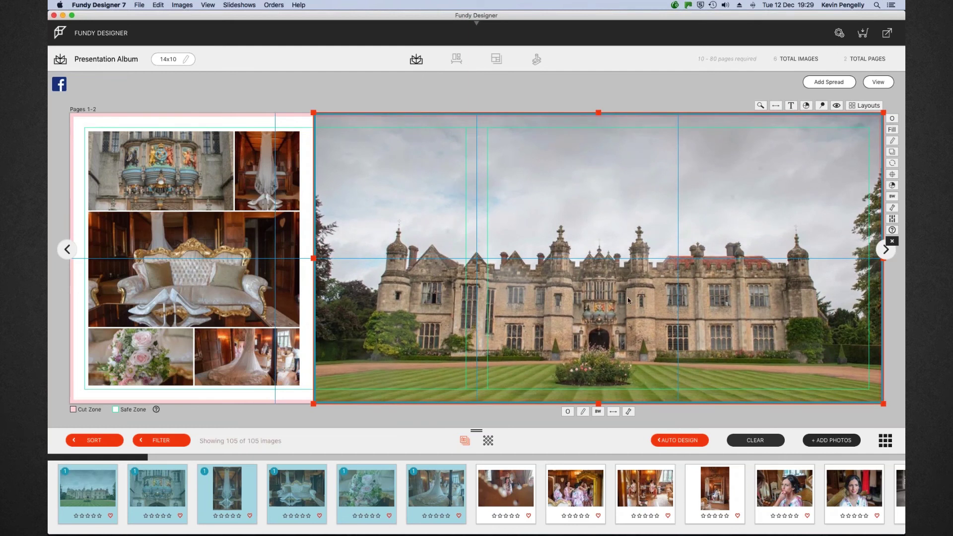
click(628, 412)
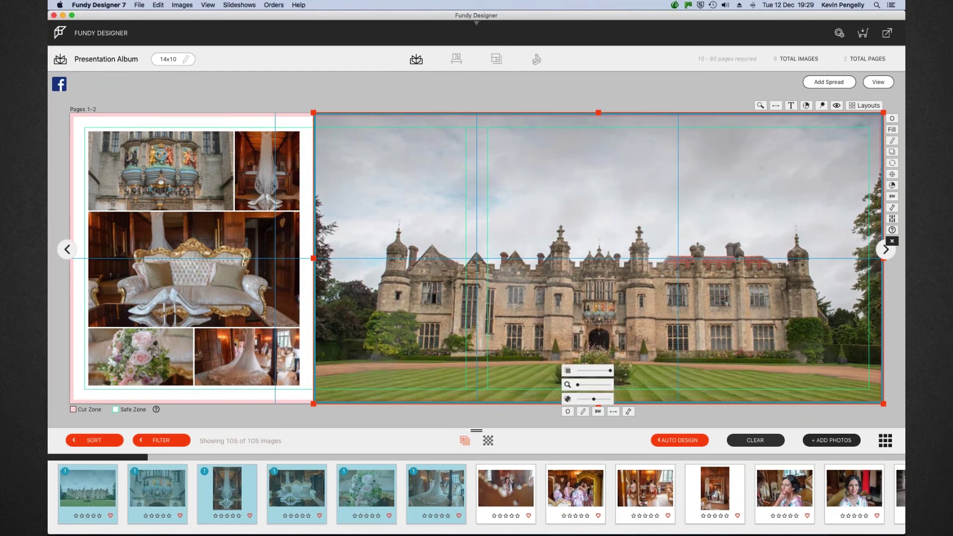
drag(577, 386, 583, 387)
drag(707, 358, 710, 329)
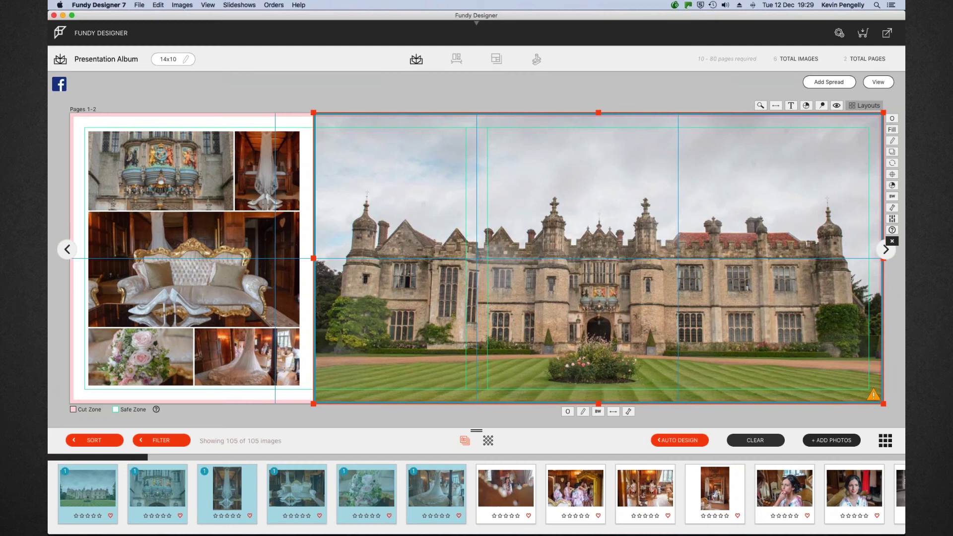
click(866, 106)
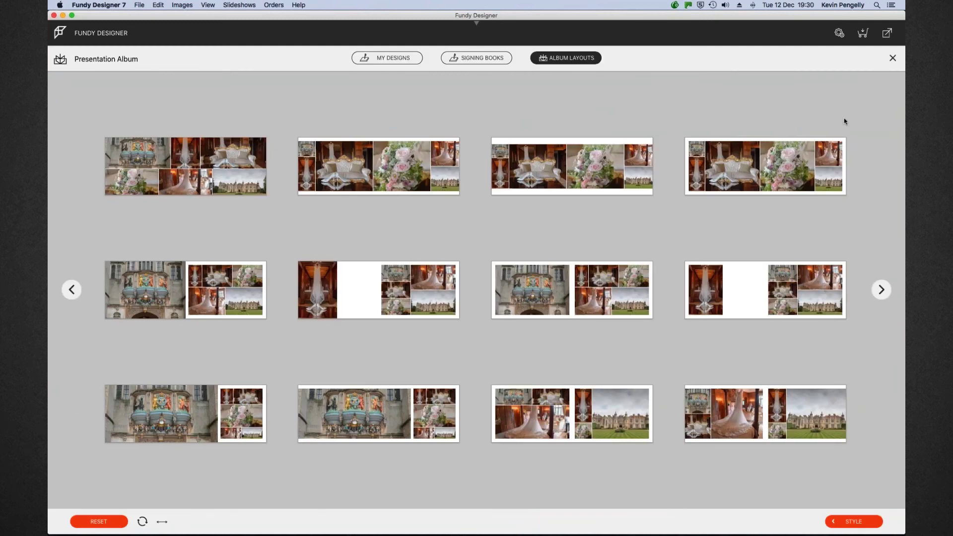
Cycle through two more sets of layout variants for Pages 1–2
mouse_move(752, 168)
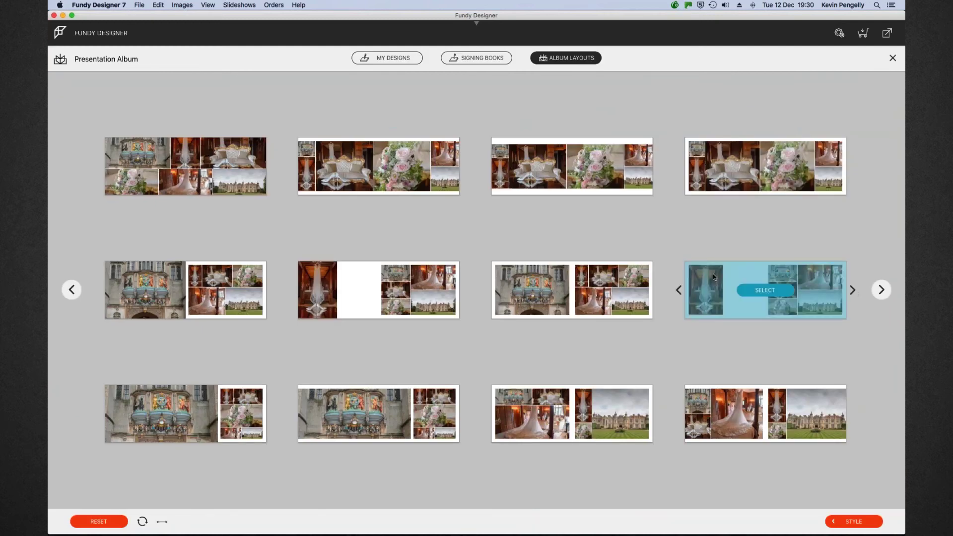
click(882, 292)
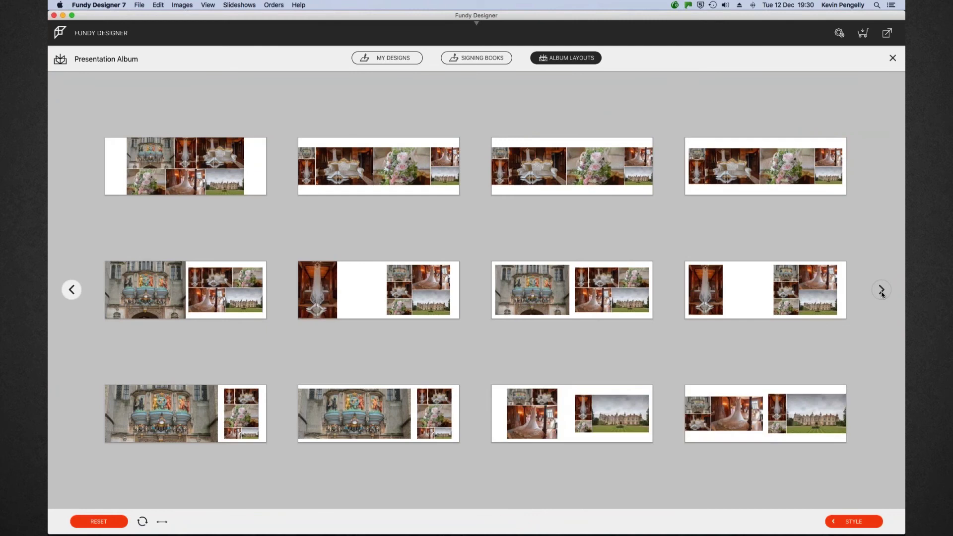
click(882, 293)
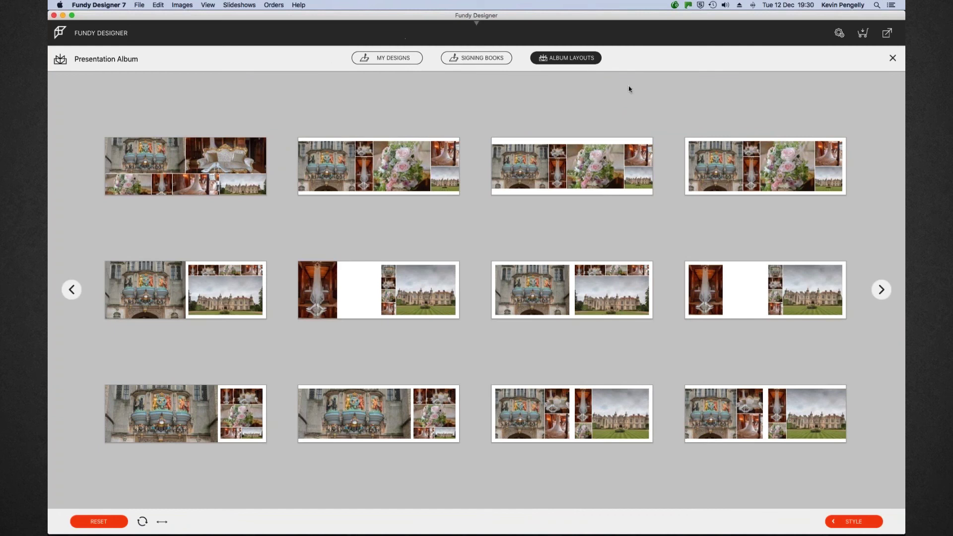
Apply the bottom-row layout with the heraldic carving left and castle right
mouse_move(426, 182)
mouse_move(570, 414)
click(570, 414)
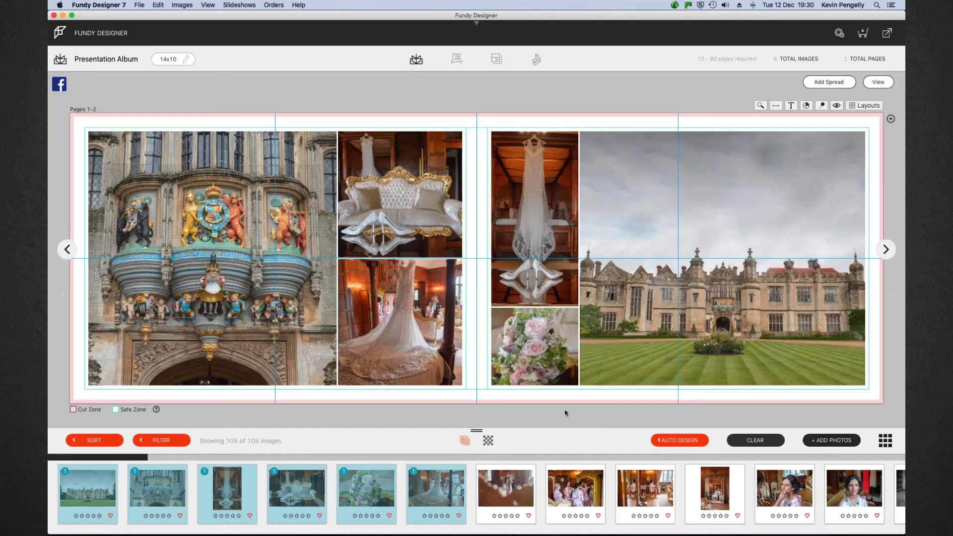
Shrink the right-page photo group from the top and centre it vertically on the page
click(725, 286)
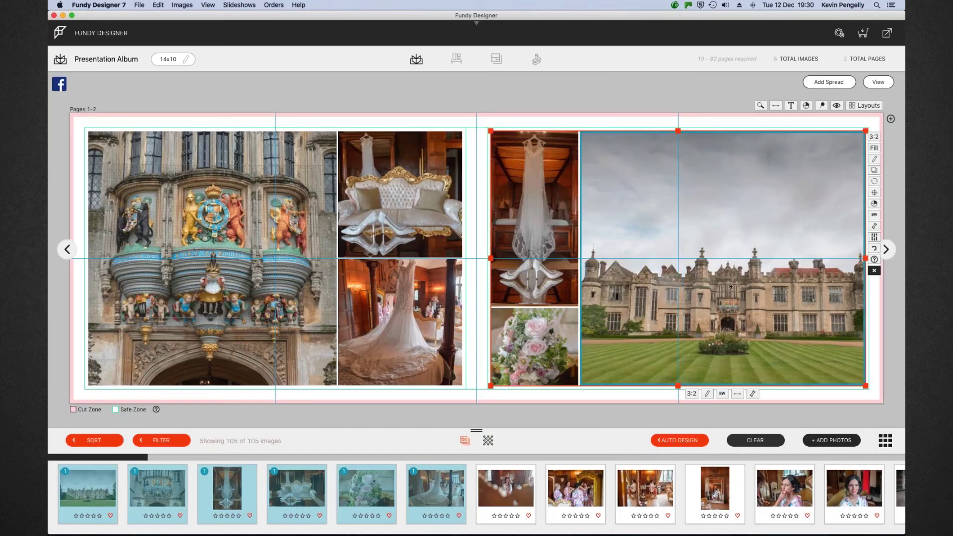
drag(678, 131, 675, 179)
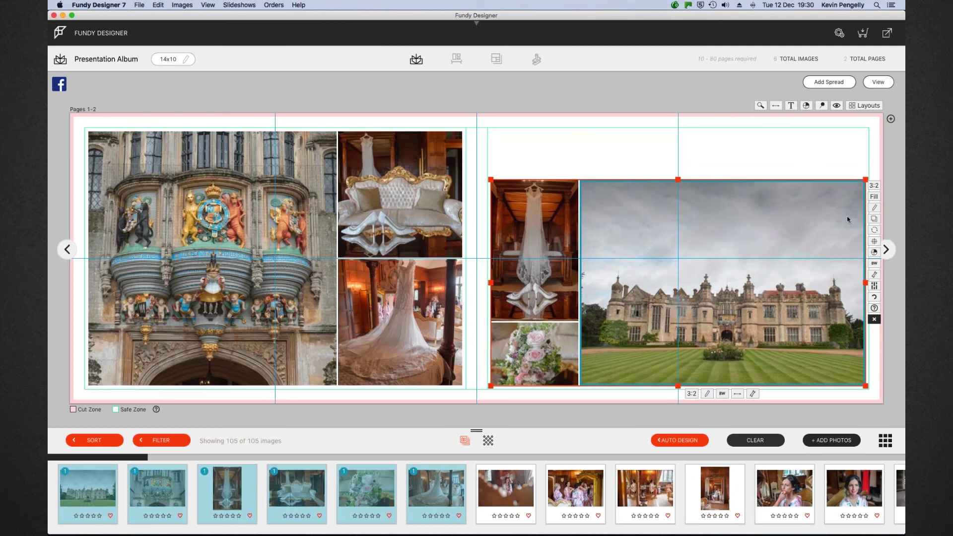
click(875, 243)
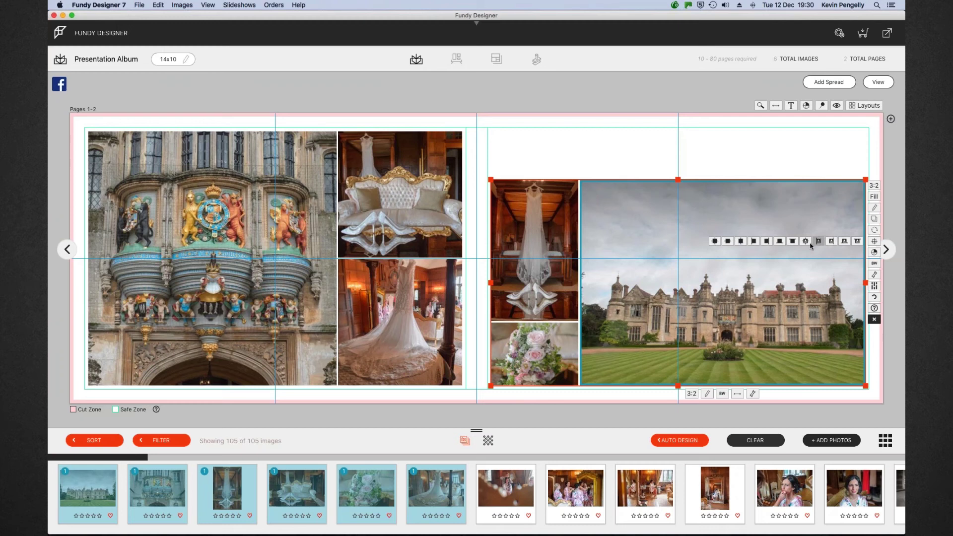
click(716, 245)
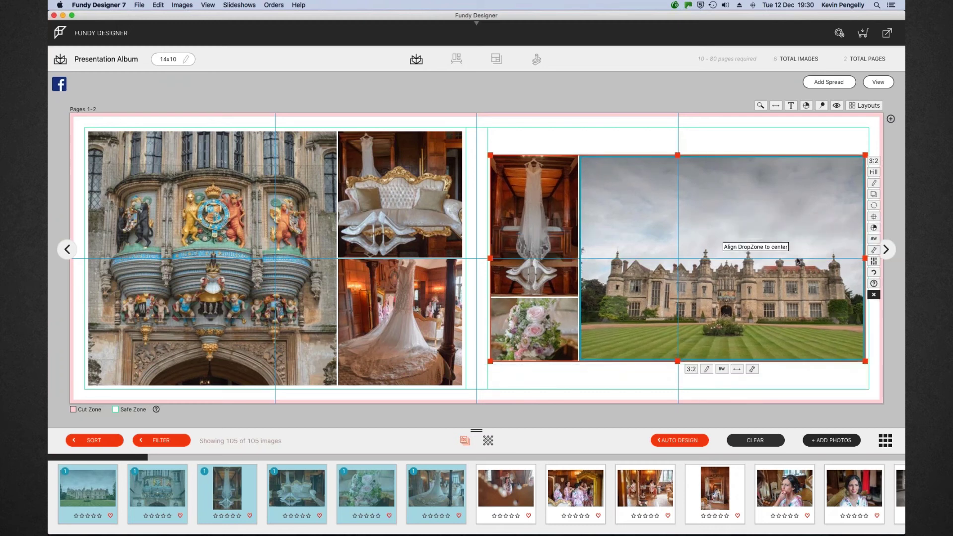
click(878, 82)
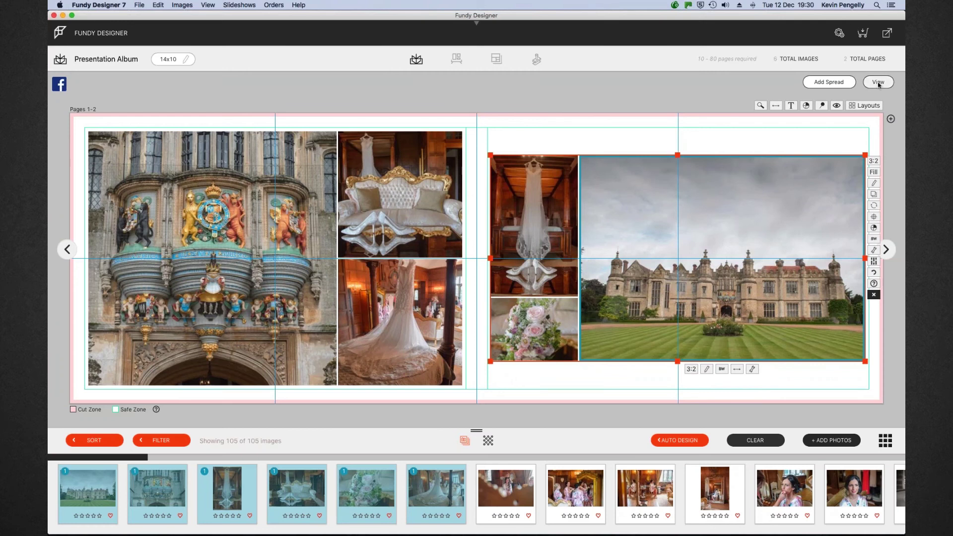
Drop six bridal-prep photos onto the empty spread as Pages 3-4, then open it for editing
click(497, 492)
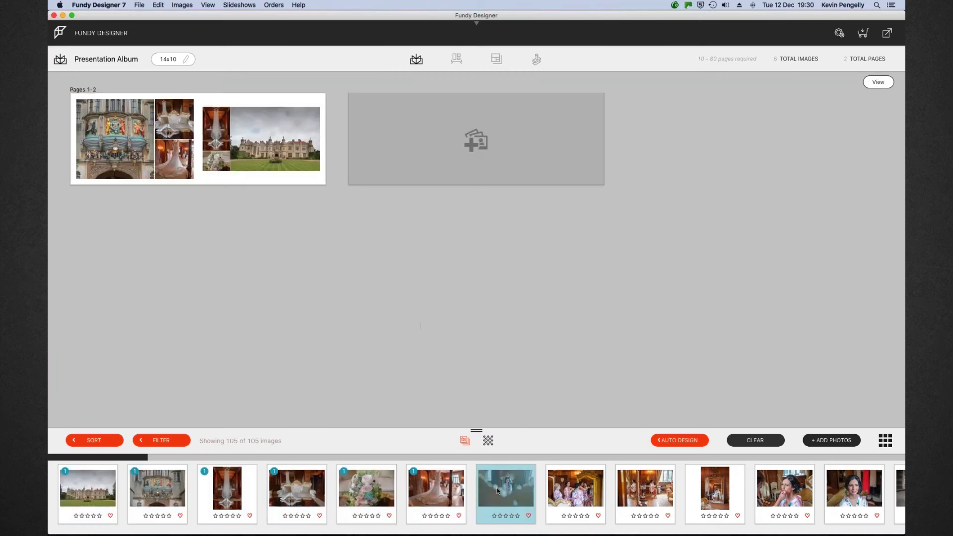
scroll(645, 492, right, 3)
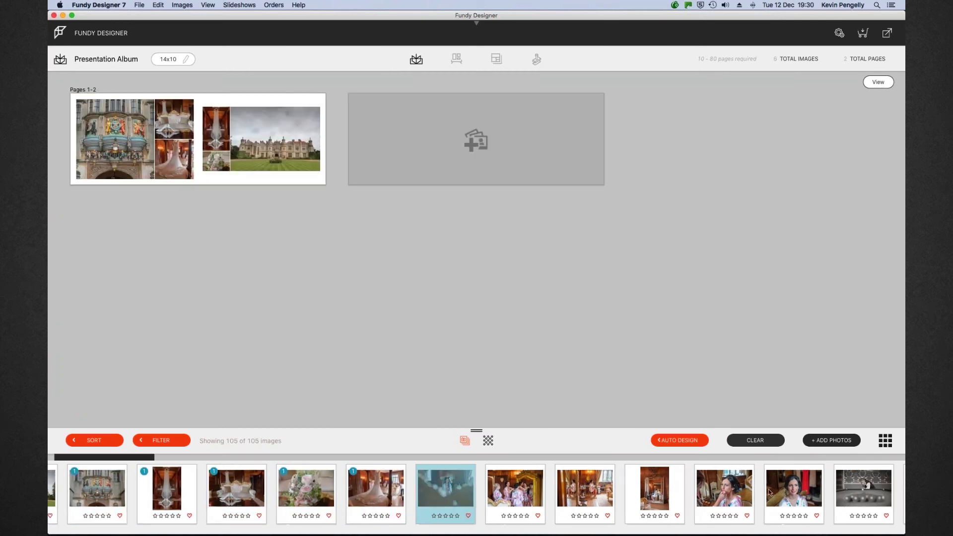
shift+click(788, 489)
drag(729, 489, 485, 168)
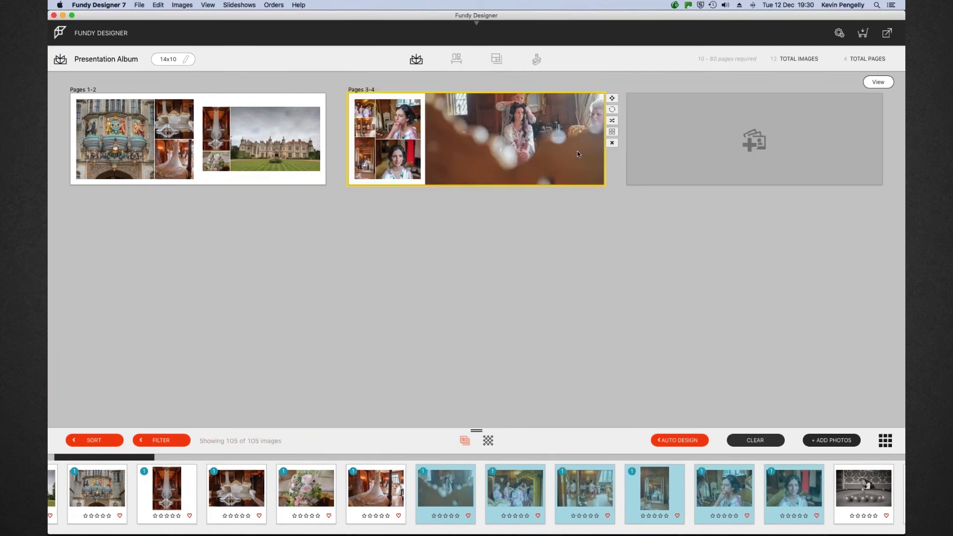
double_click(546, 148)
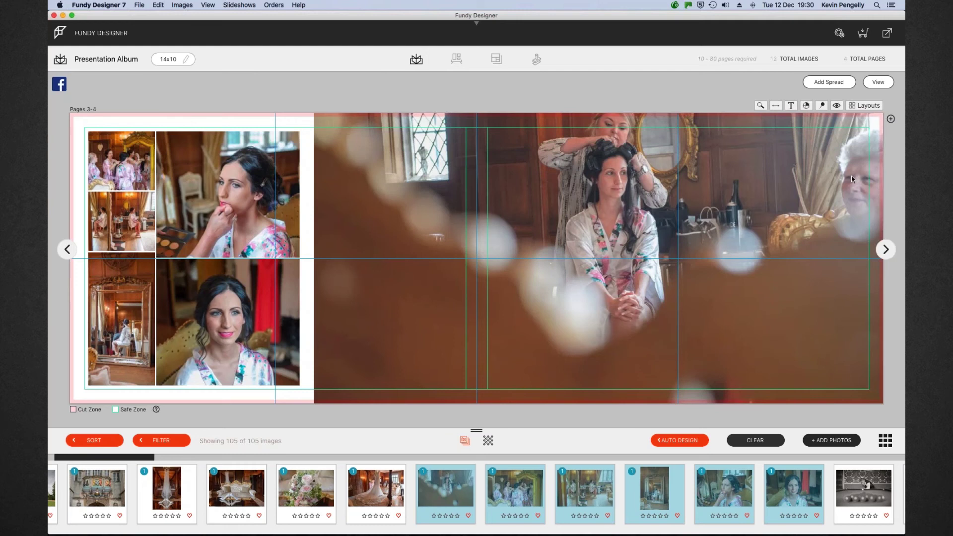
Zoom into the right-page hair-styling photo and reposition it to show the hairdresser, bride and gilt mirror
click(673, 331)
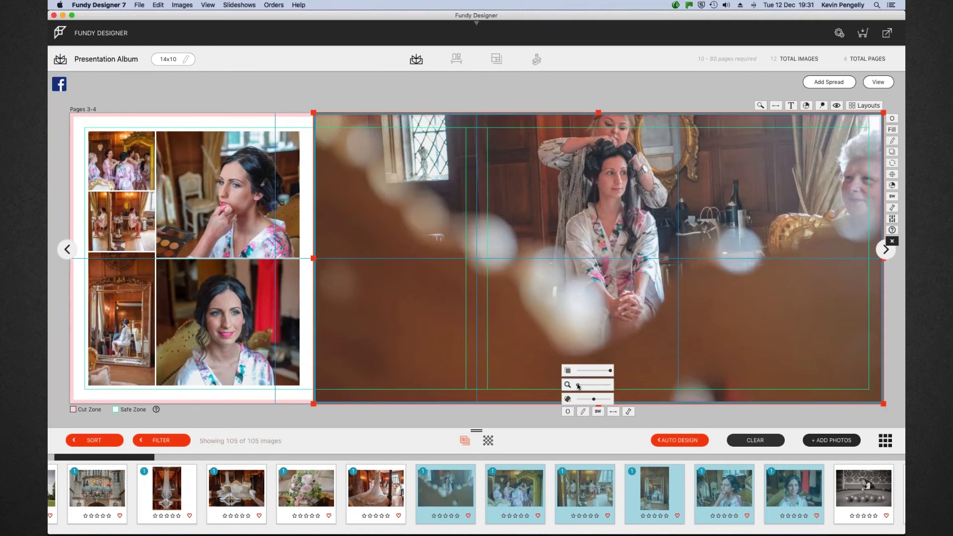
drag(579, 385, 582, 385)
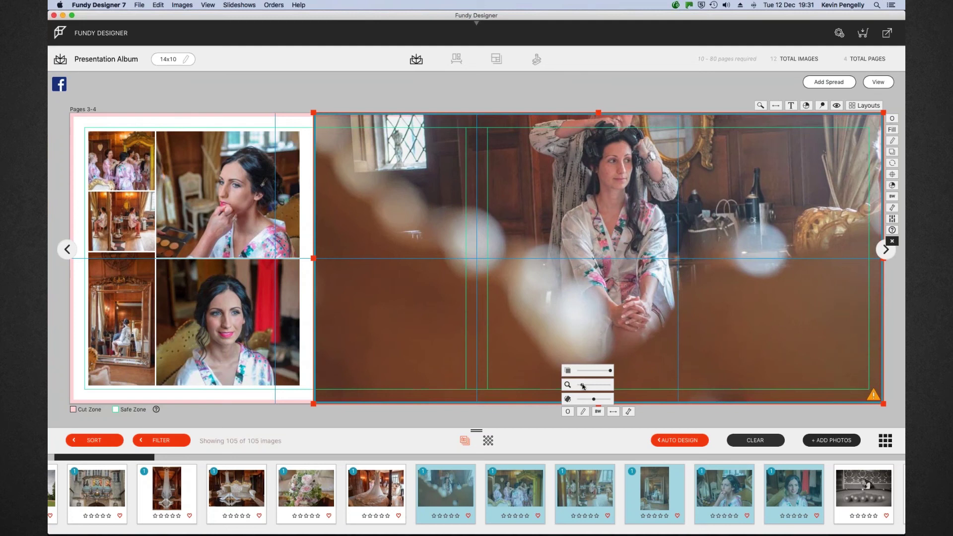
drag(634, 255, 632, 310)
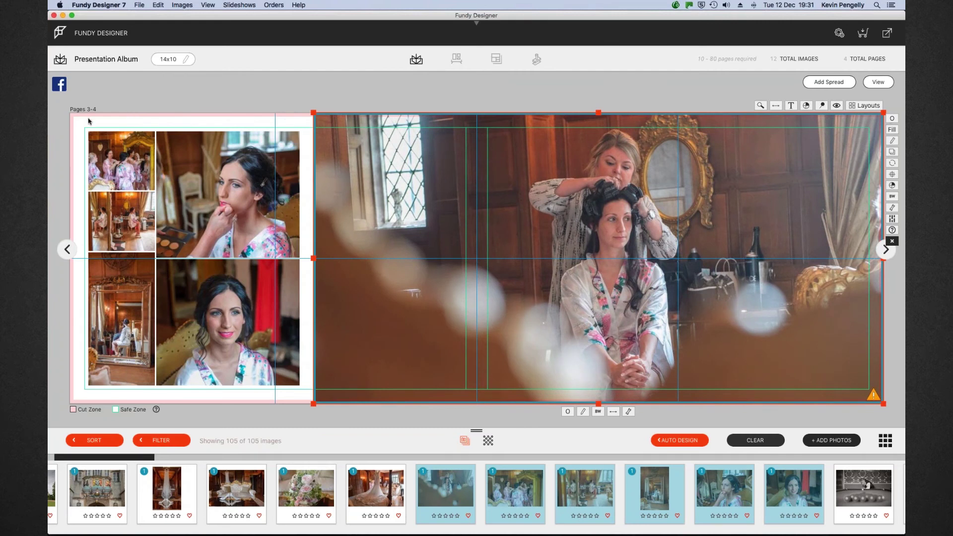
drag(628, 171, 624, 138)
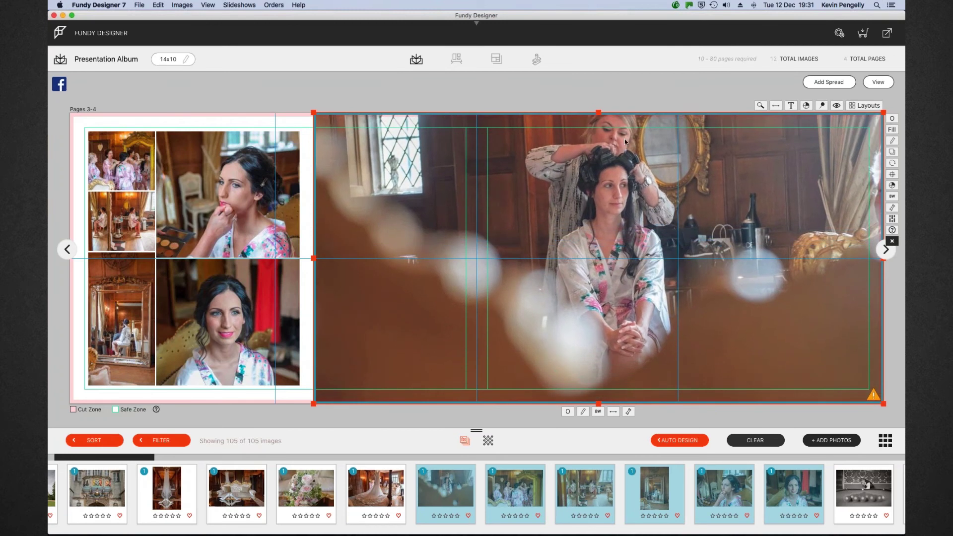
drag(611, 118, 619, 157)
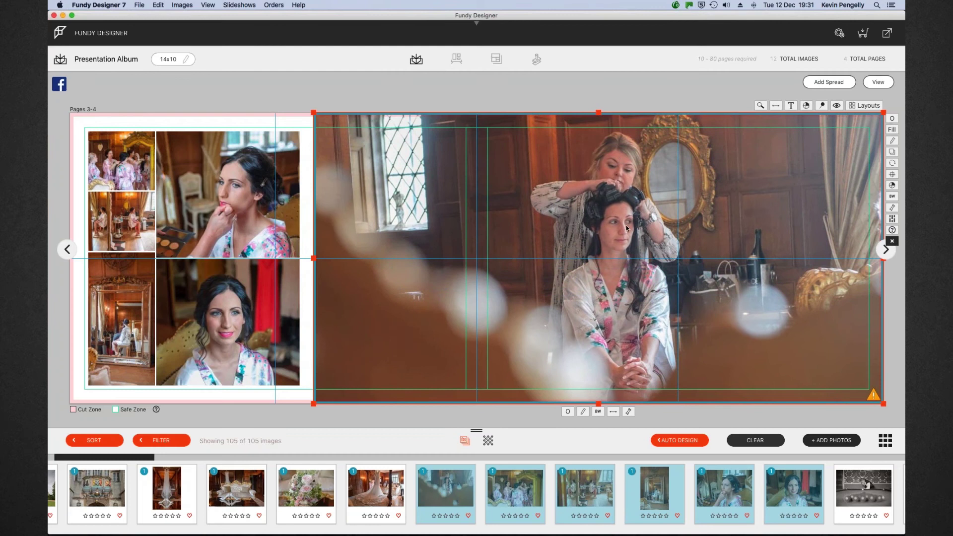
drag(623, 228, 626, 224)
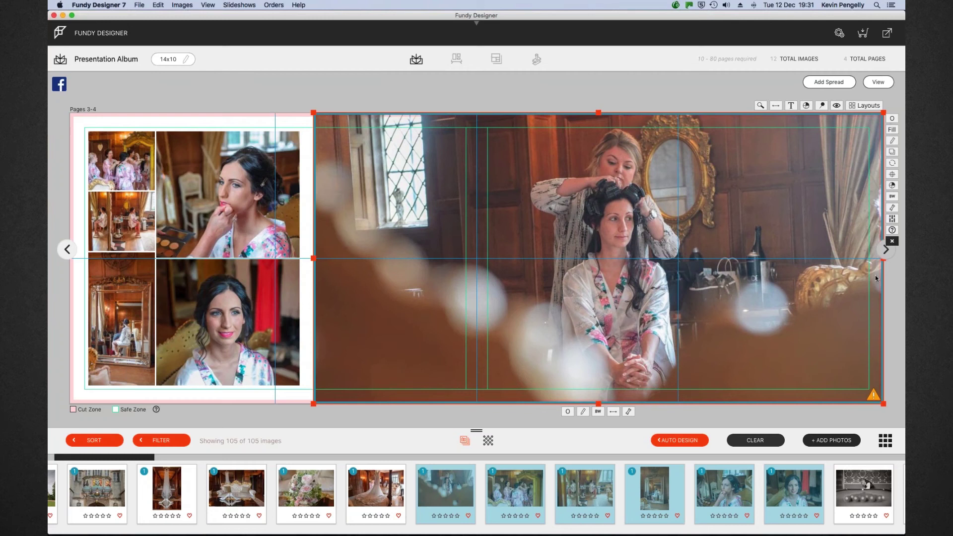
mouse_move(873, 394)
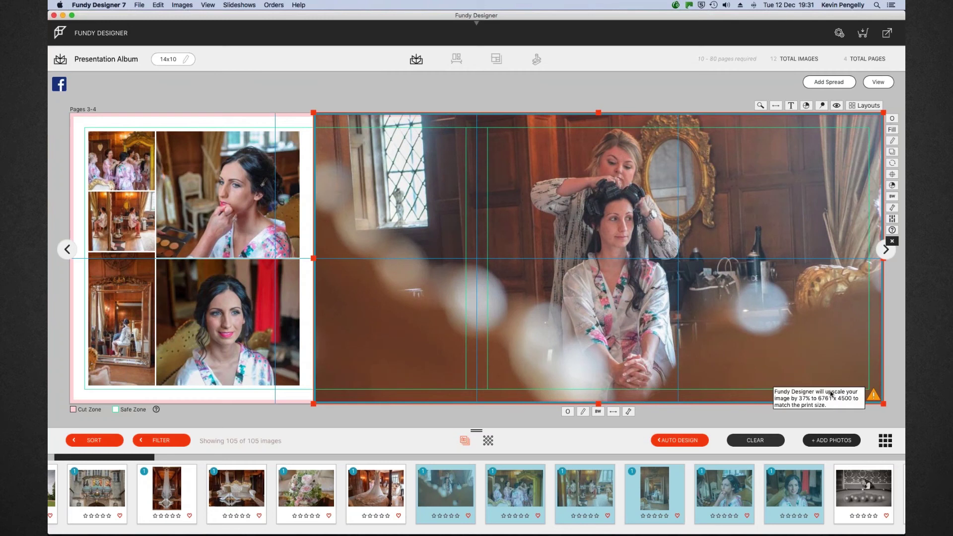
From the overview, drop seven bride-in-dress photos onto the empty slot as Pages 5-6
click(877, 82)
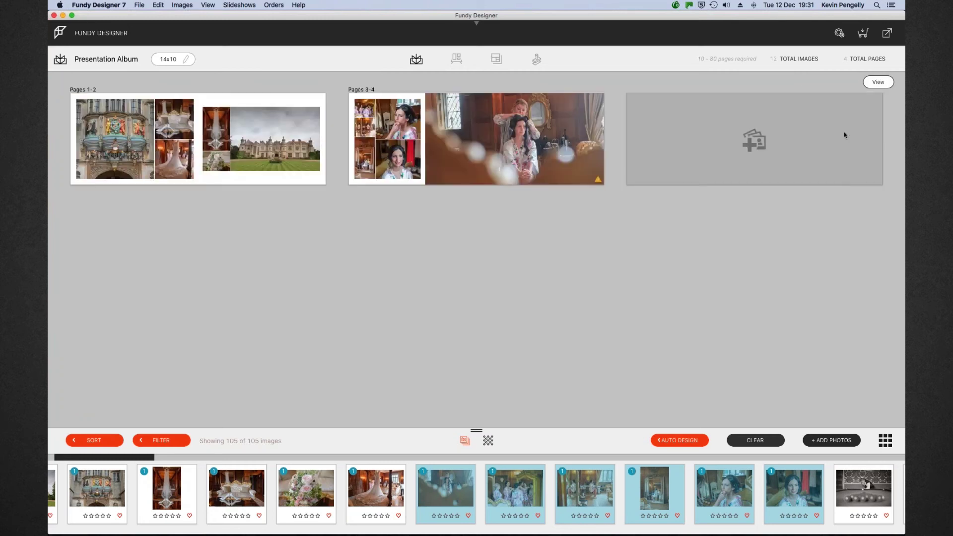
scroll(749, 499, right, 5)
scroll(751, 502, right, 3)
scroll(780, 492, right, 5)
scroll(780, 491, right, 3)
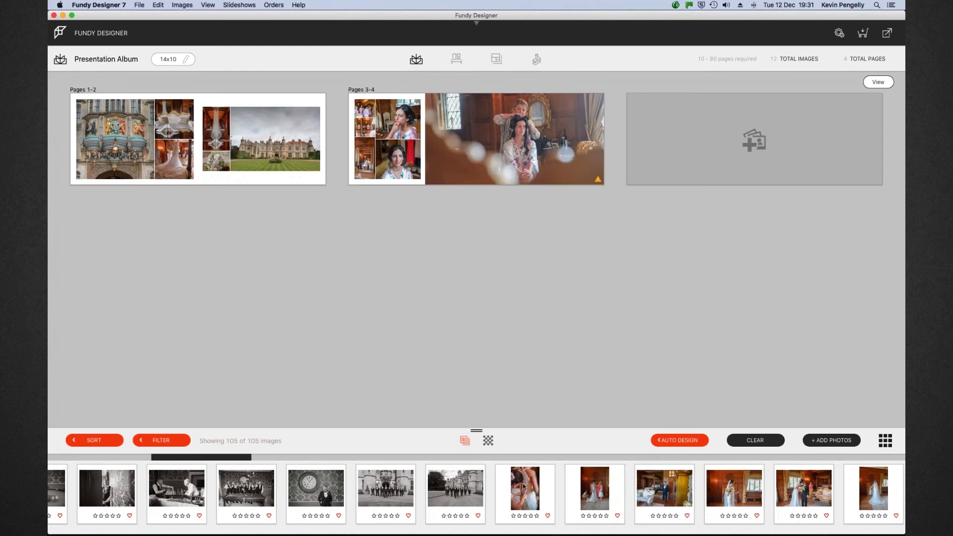
click(522, 484)
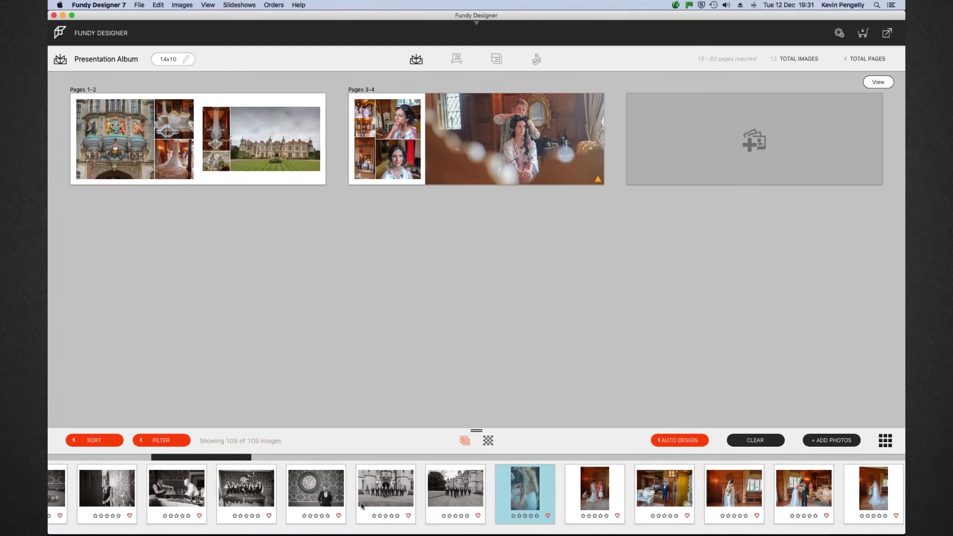
scroll(584, 489, right, 3)
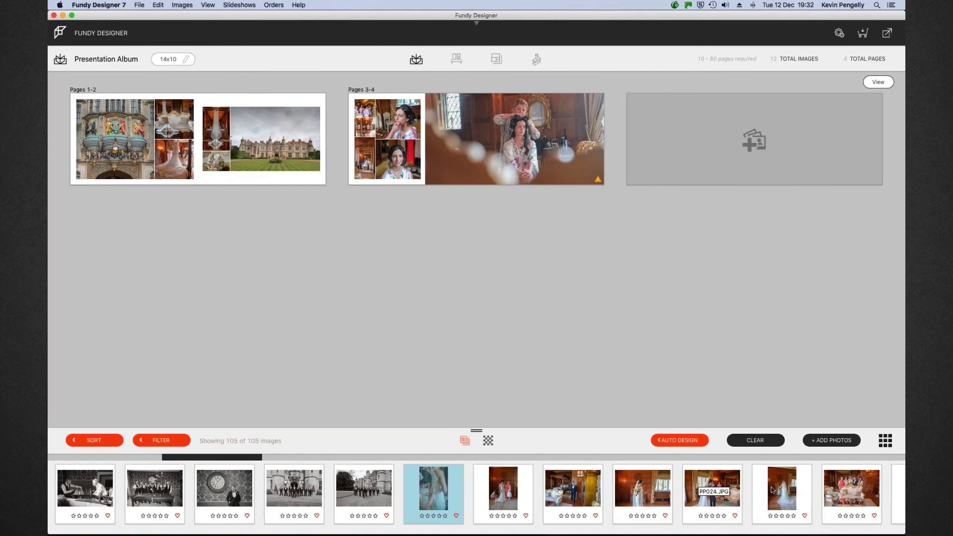
shift+click(857, 492)
drag(784, 477, 747, 150)
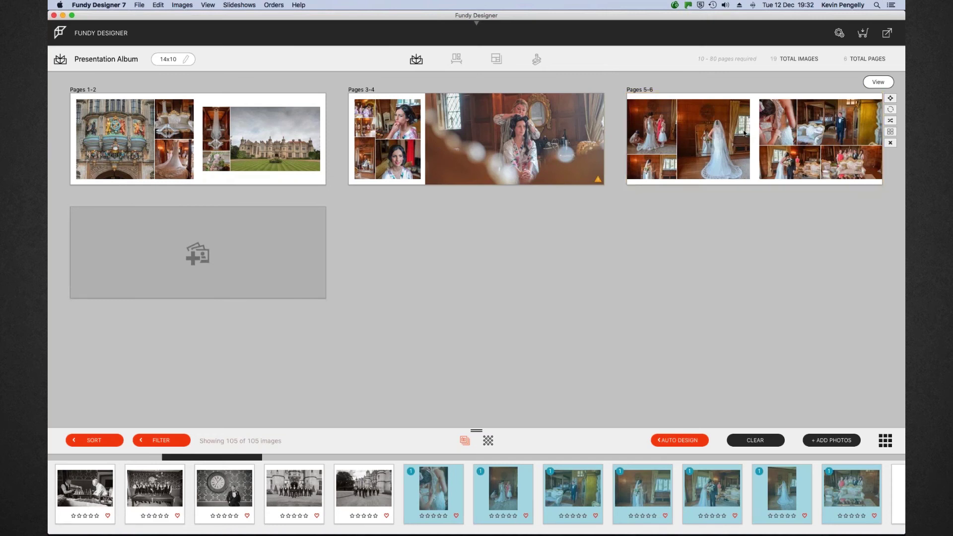
Open Pages 5-6, resize the left-page photo group and lift the bride in the centre frame
double_click(752, 140)
click(378, 185)
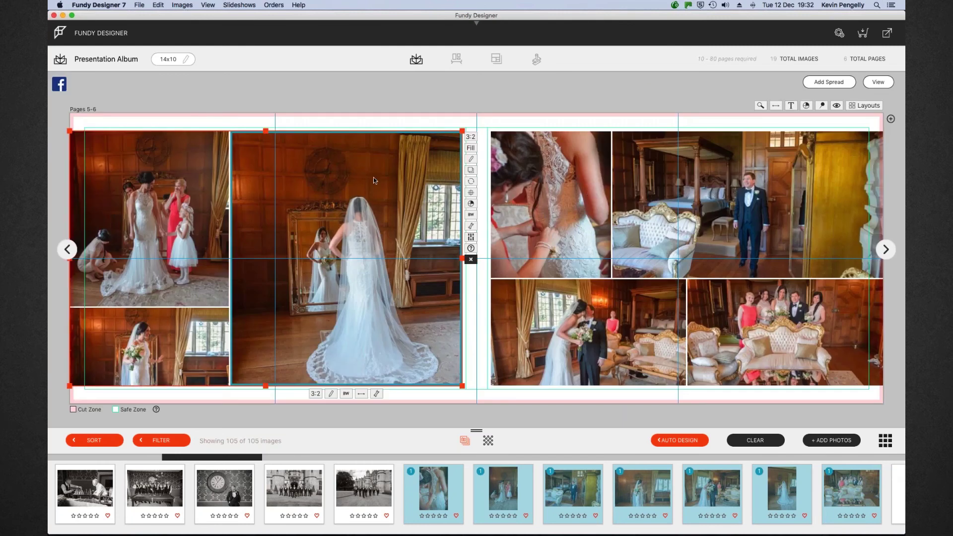
drag(70, 131, 82, 129)
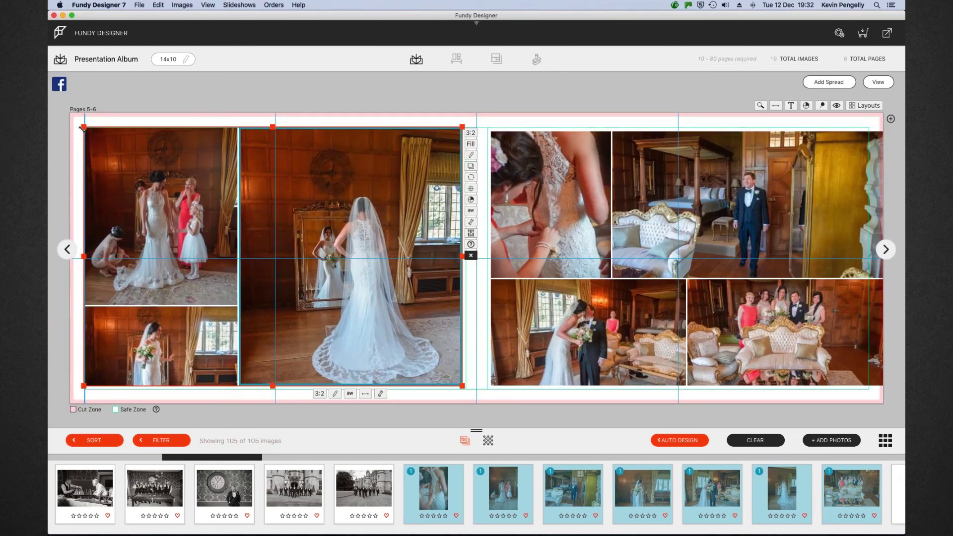
drag(462, 385, 465, 389)
drag(414, 345, 413, 334)
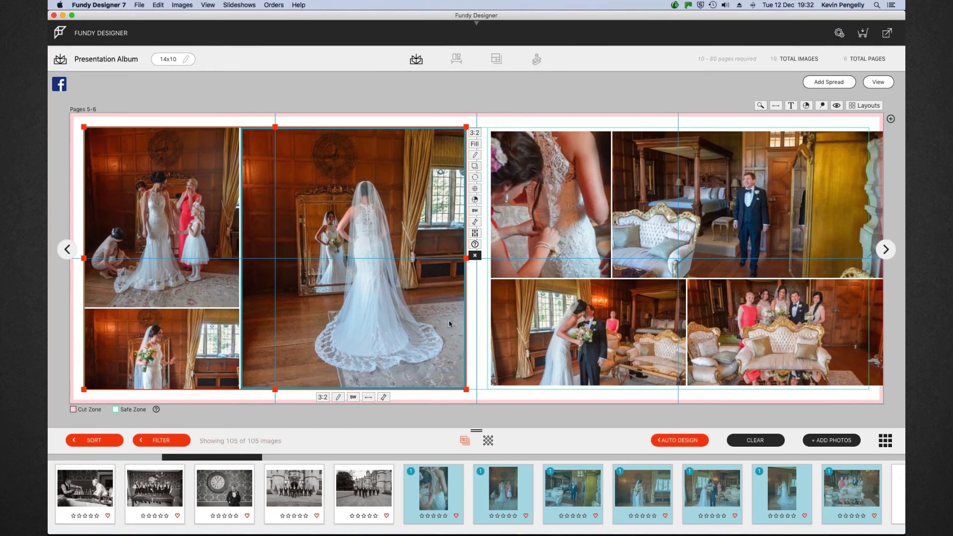
Resize the right-page photo group and raise the groom within his frame
click(747, 192)
drag(880, 130, 868, 128)
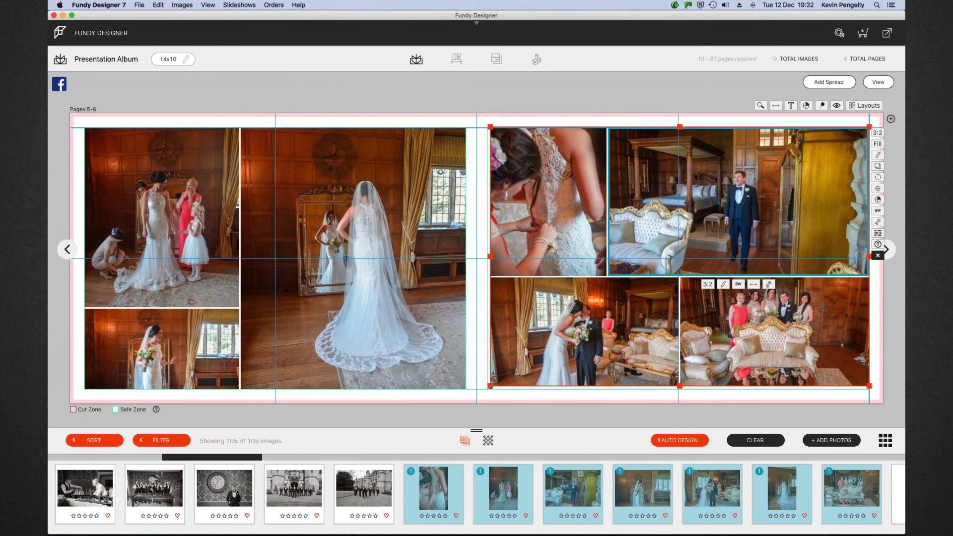
drag(494, 382, 491, 385)
drag(767, 216, 768, 206)
Select the large centre bride photo and send it to Photoshop for editing
click(611, 338)
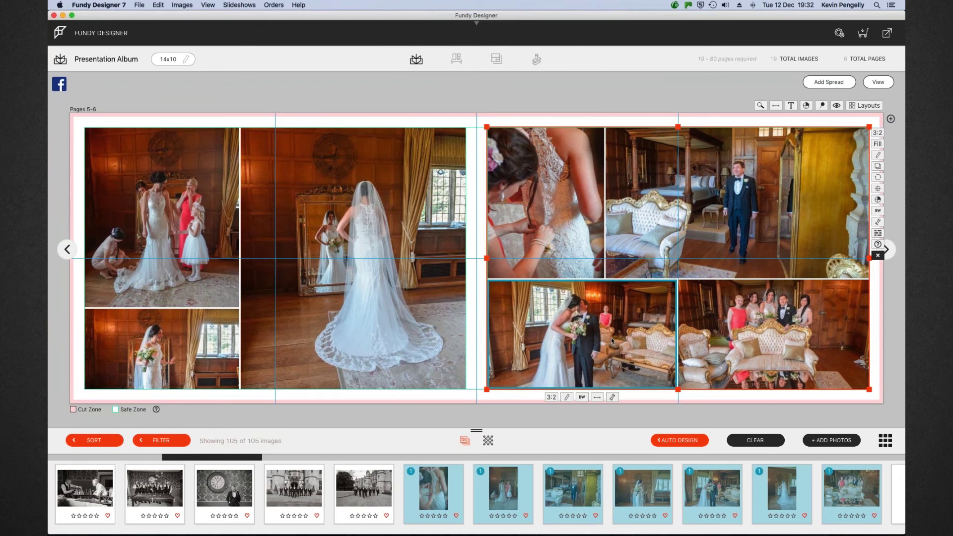
click(542, 217)
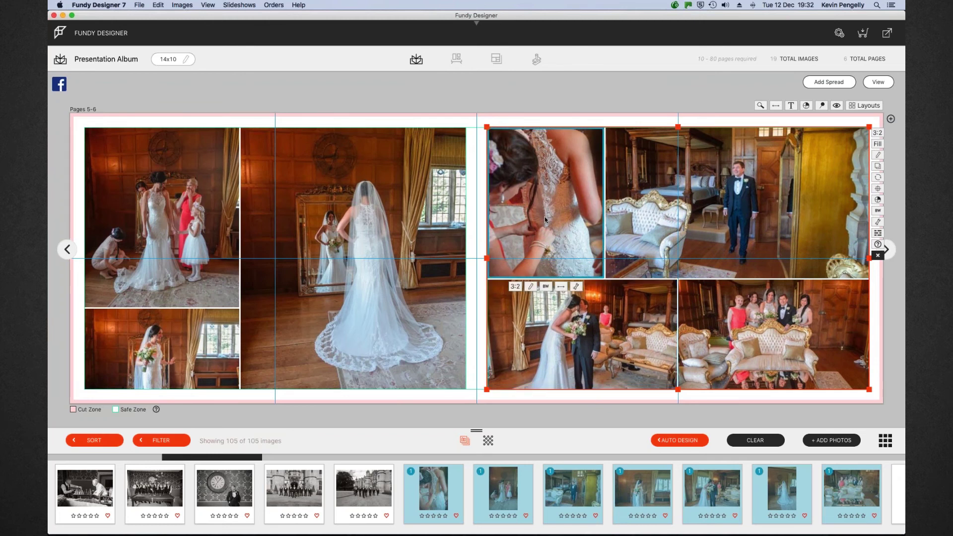
click(158, 355)
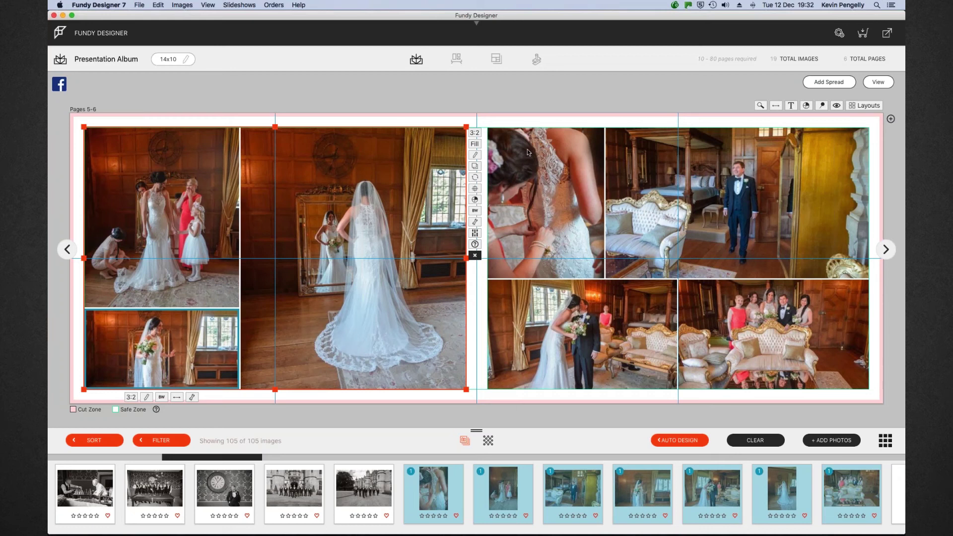
key(Tab)
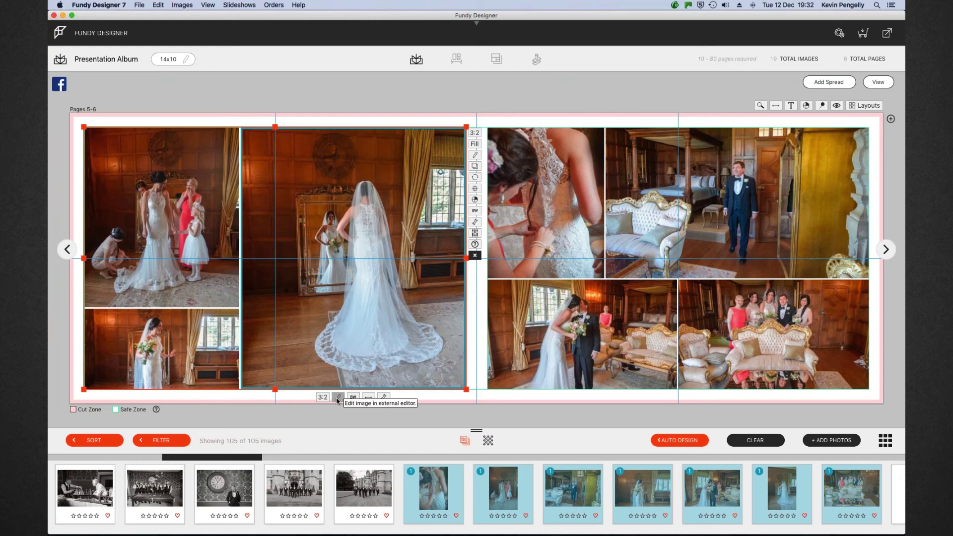
click(338, 399)
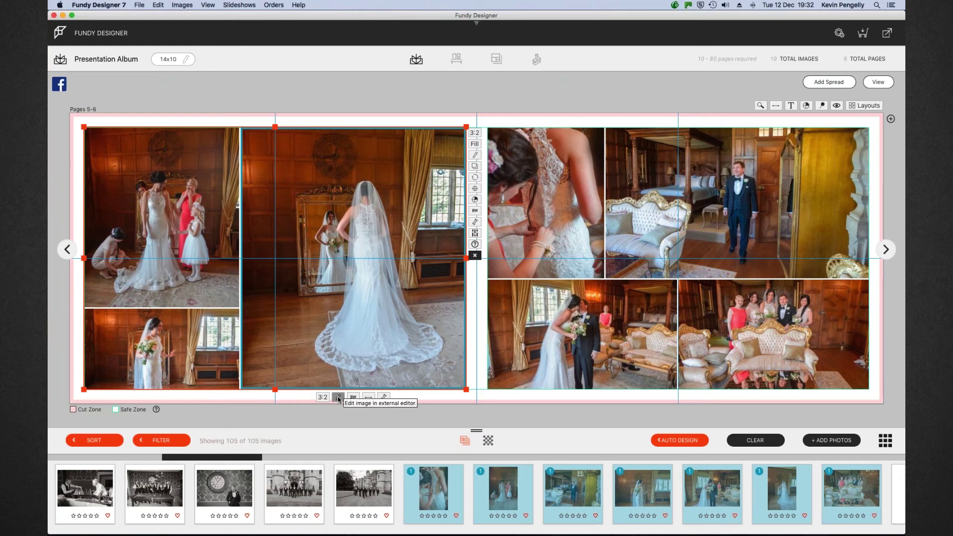
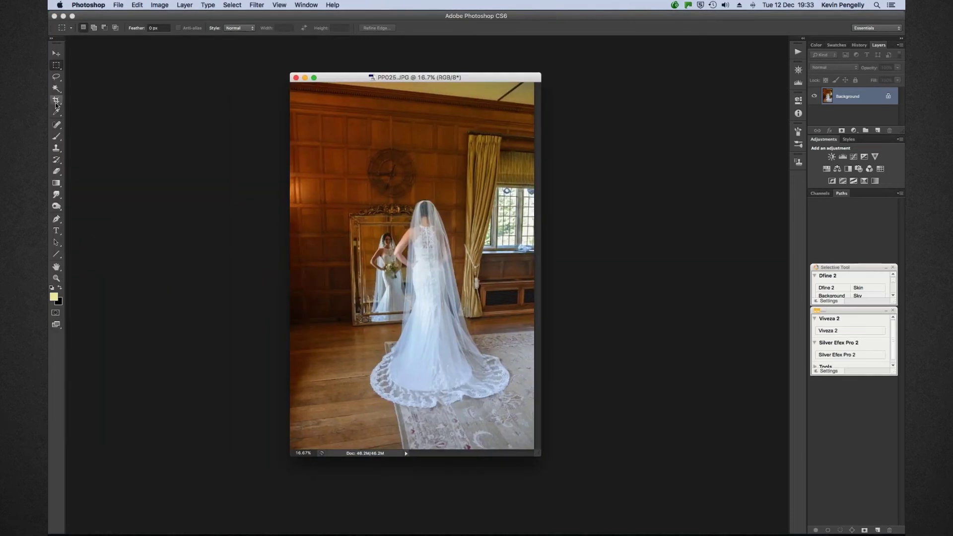
Try an unconstrained, slightly rotated crop of the bride photo, then choose Don't Crop
click(56, 100)
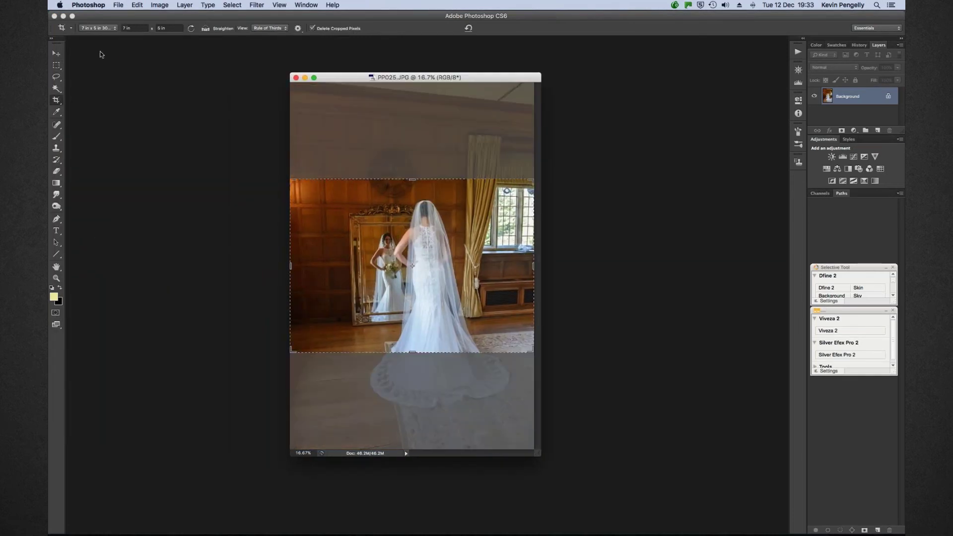
click(114, 31)
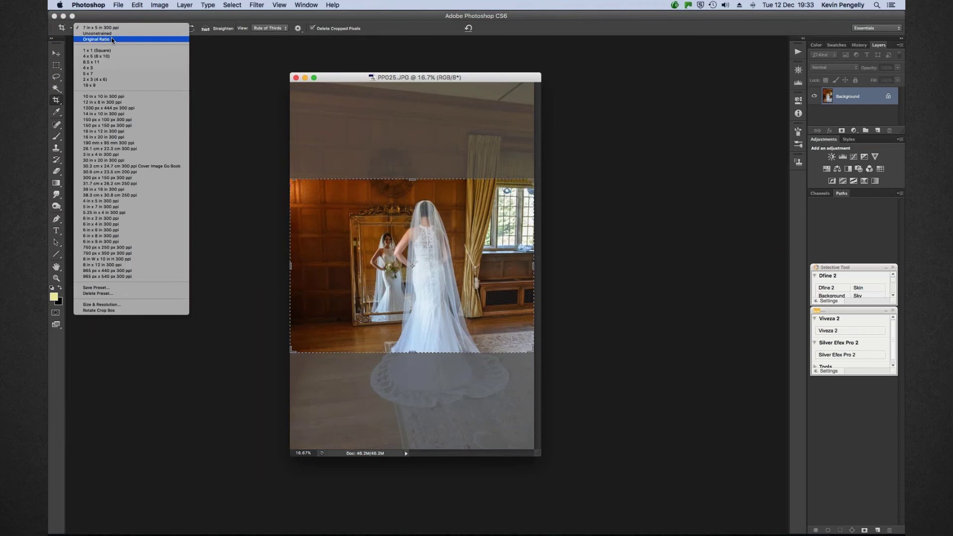
click(103, 34)
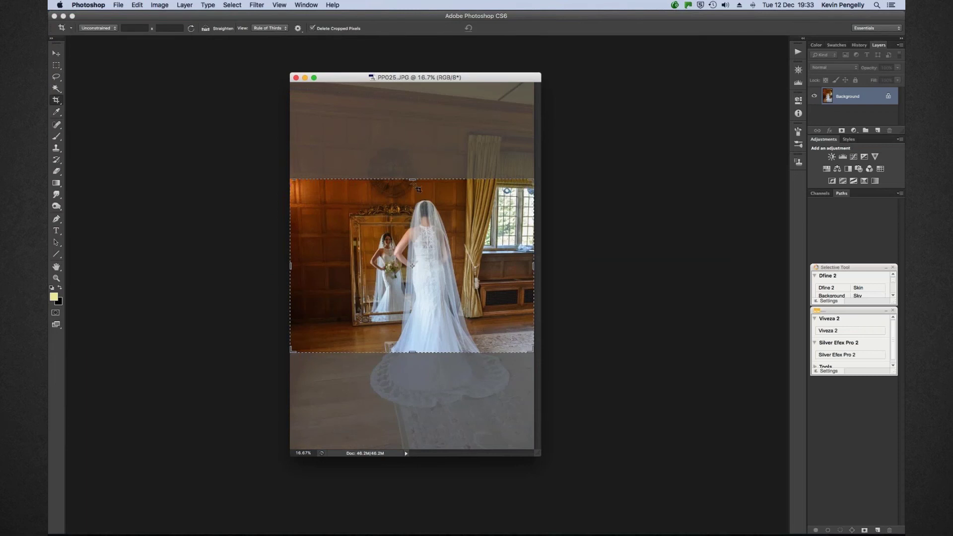
drag(412, 180, 412, 84)
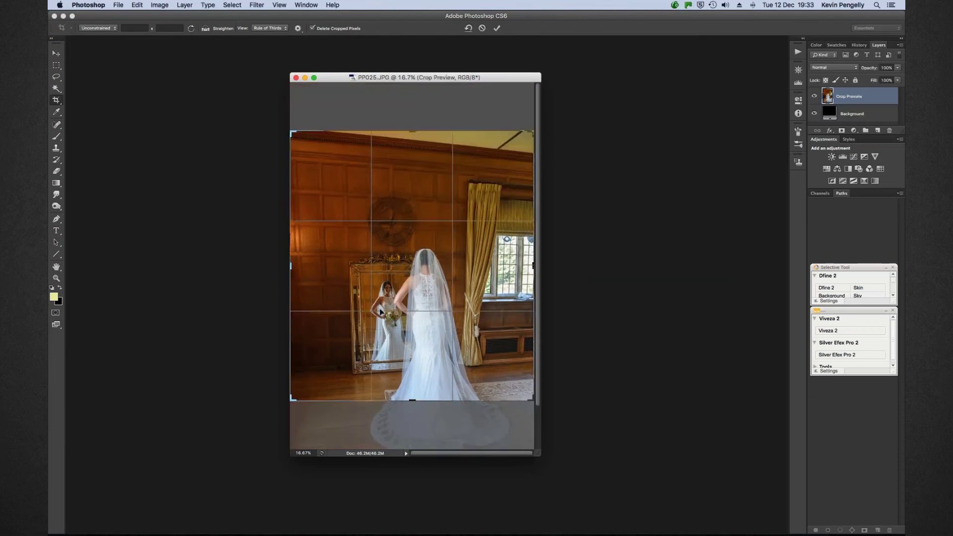
drag(413, 402, 413, 436)
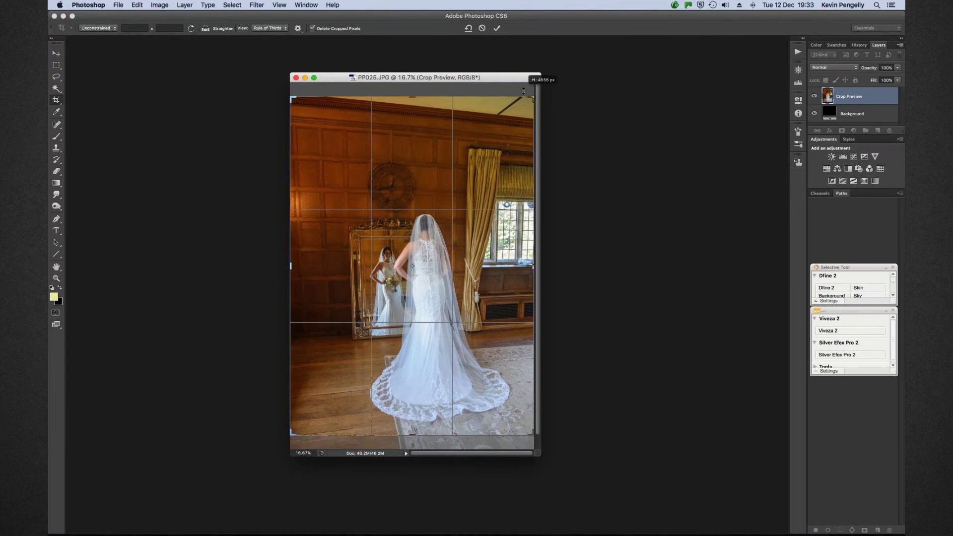
mouse_move(531, 92)
mouse_down()
mouse_move(543, 82)
mouse_move(529, 99)
mouse_move(530, 88)
mouse_up()
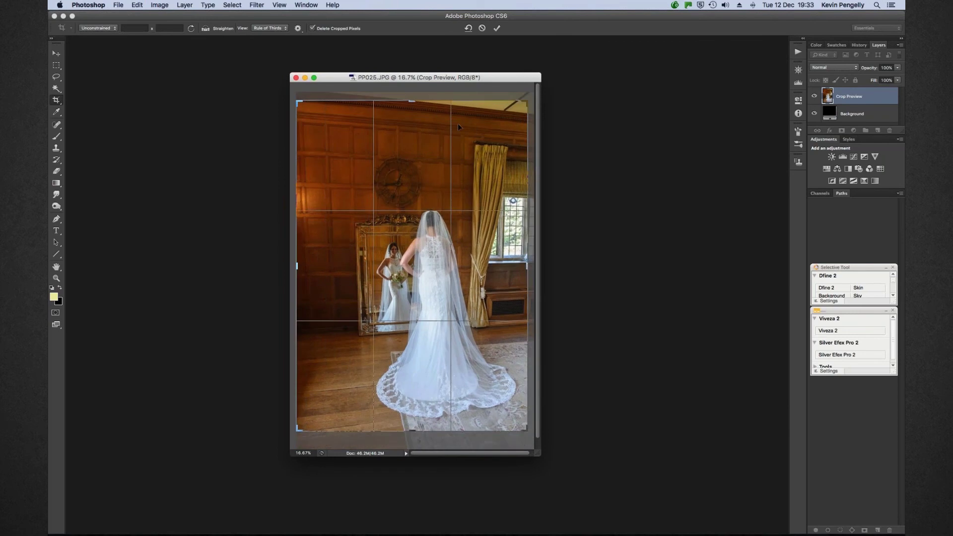
click(56, 53)
click(453, 179)
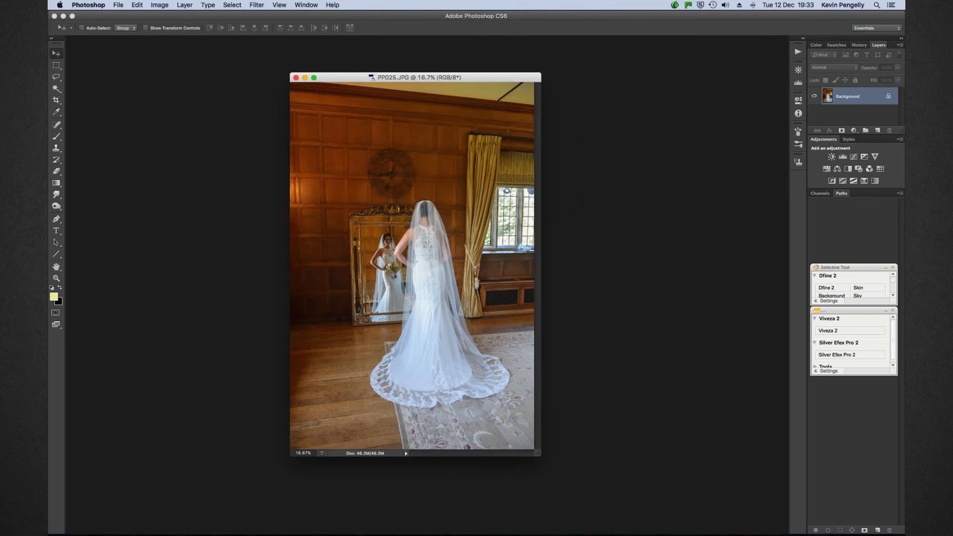
Close PP025.JPG unchanged and quit Photoshop
click(296, 77)
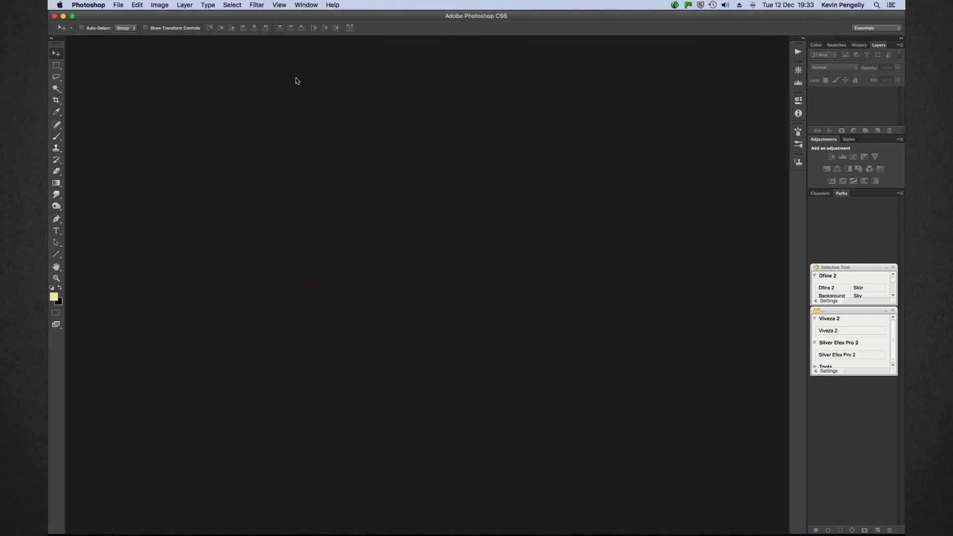
click(88, 5)
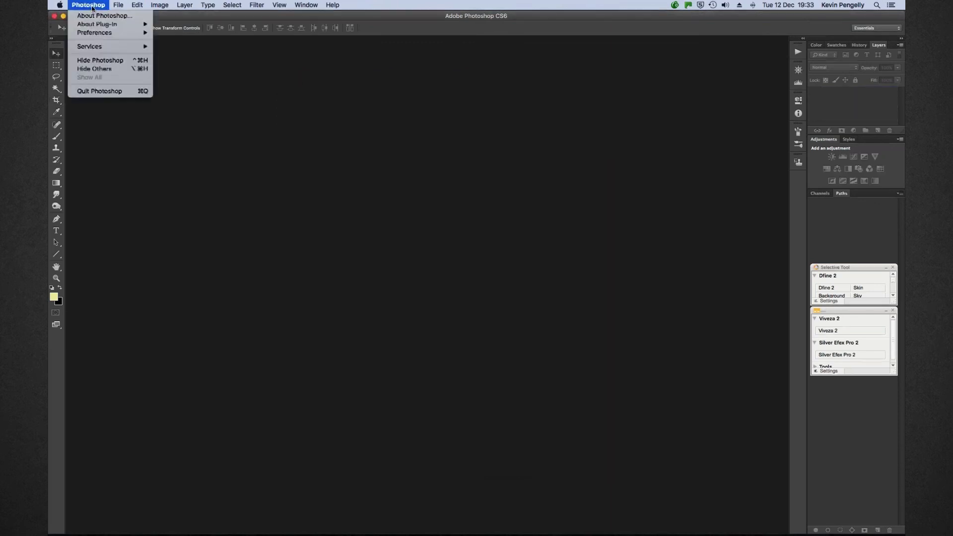
click(103, 91)
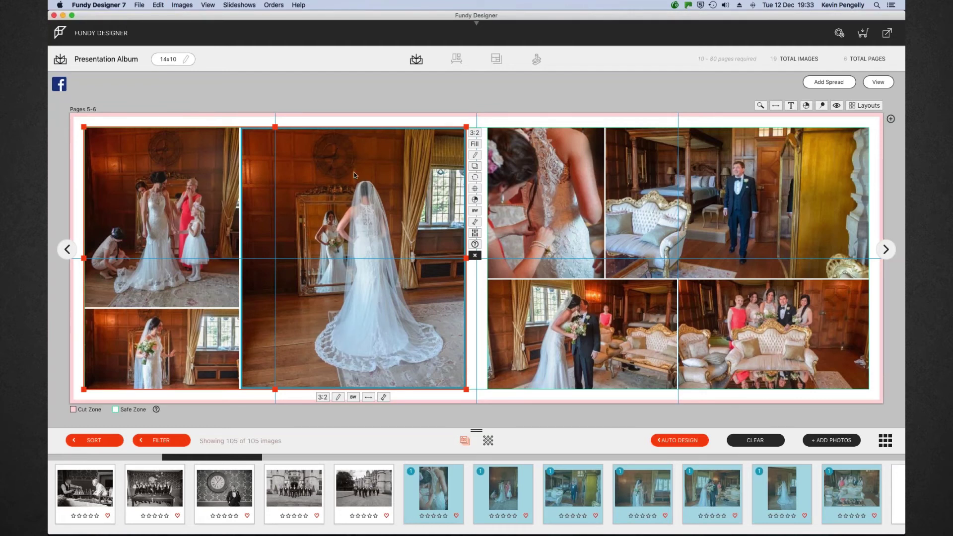
Apply a darker Black & White preset to the bride-at-the-mirror photo, then view all spreads
click(353, 397)
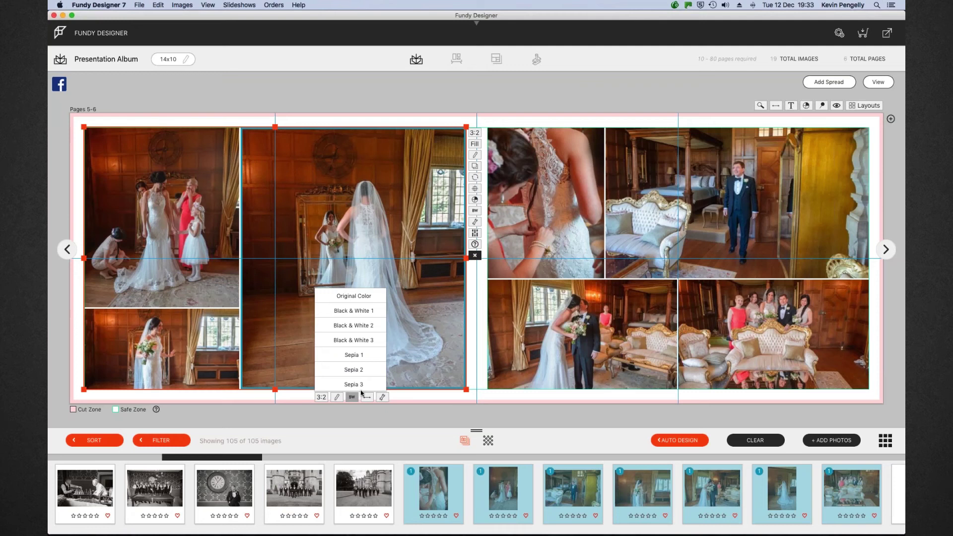
click(371, 316)
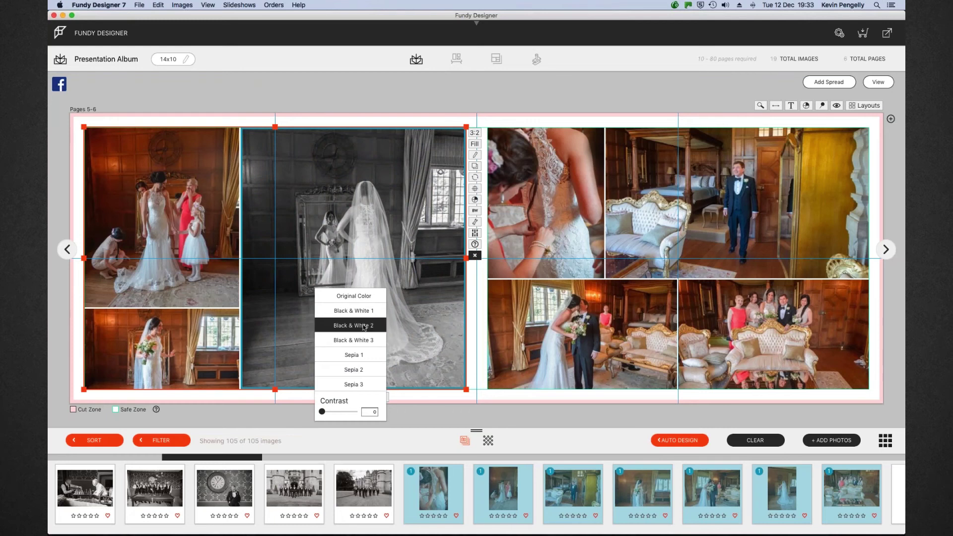
click(361, 341)
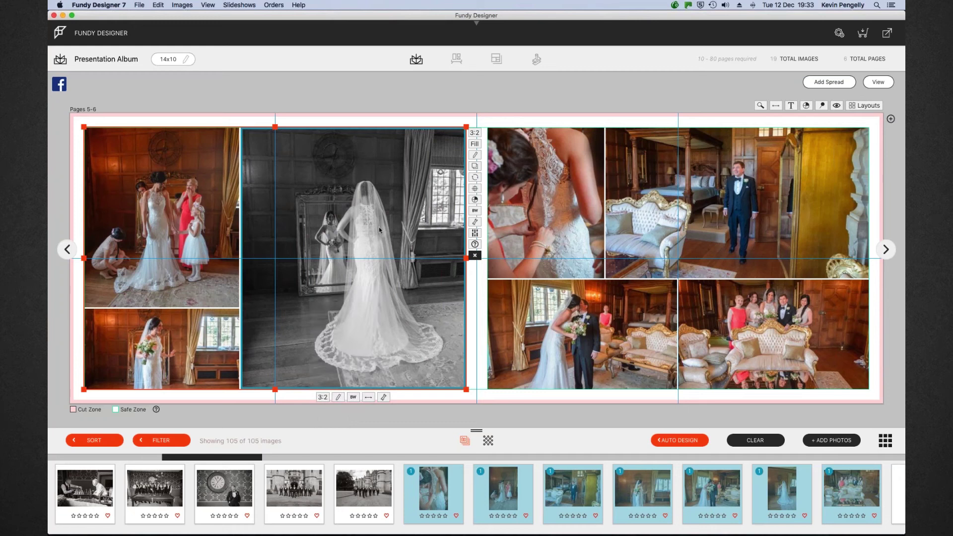
click(587, 318)
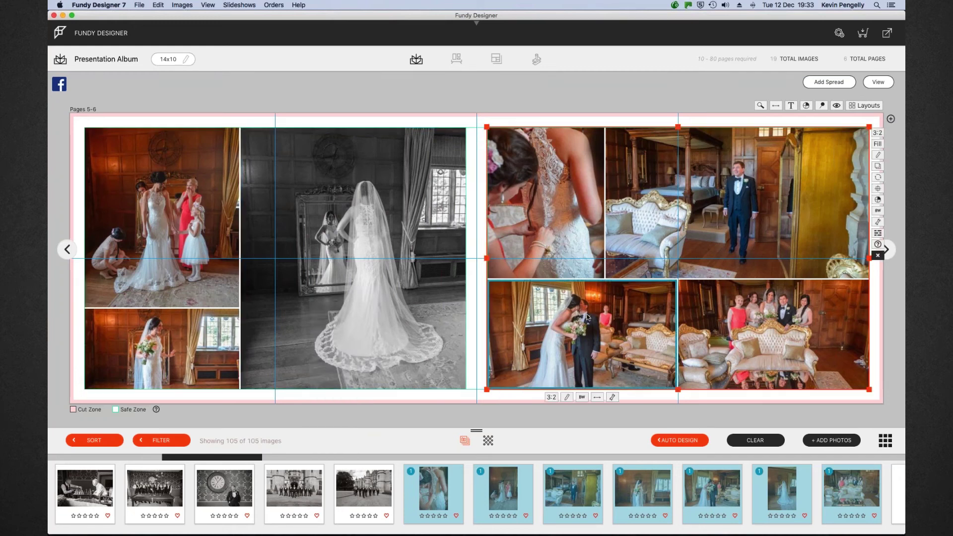
click(877, 84)
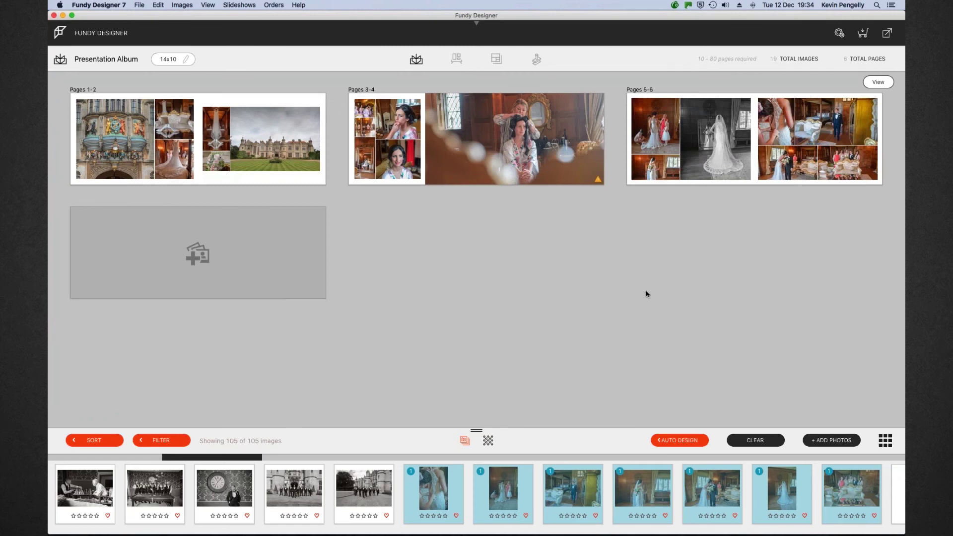
Drop four snooker-room photos onto Pages 7-8 and delete the large pool-table photo
scroll(423, 488, left, 6)
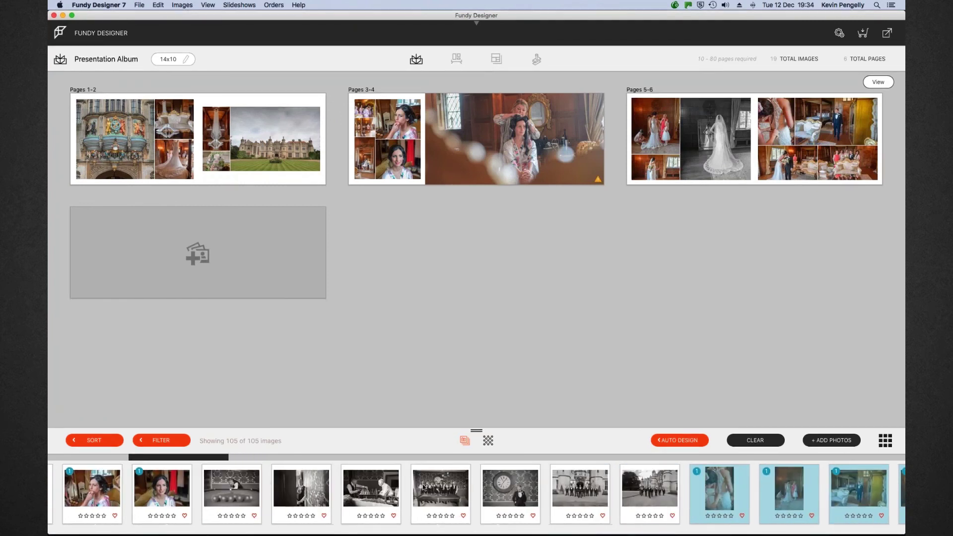
click(255, 486)
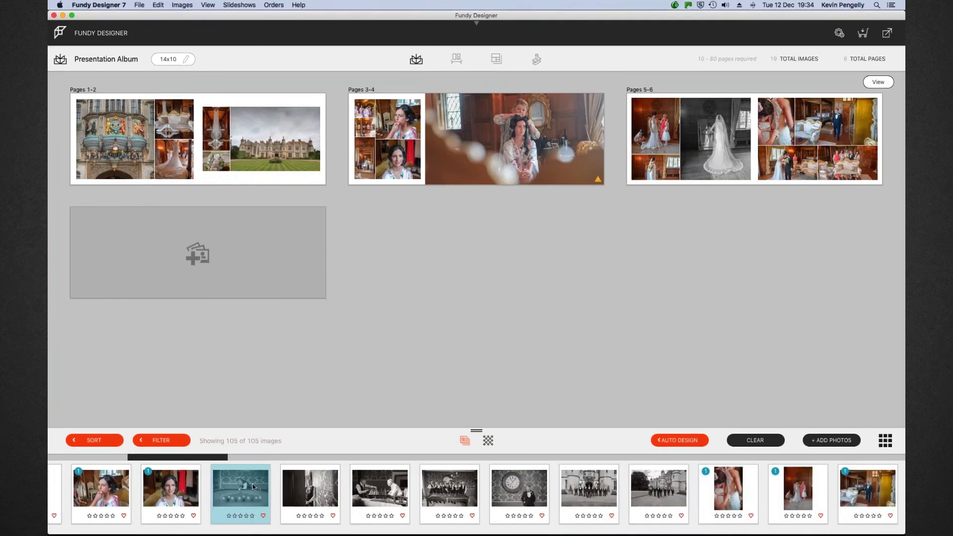
shift+click(468, 498)
drag(467, 498, 200, 268)
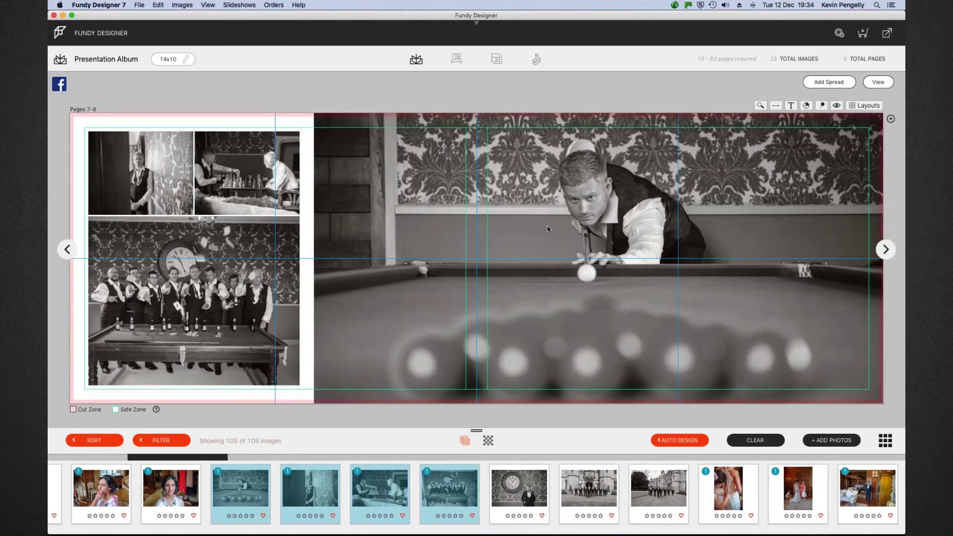
click(547, 226)
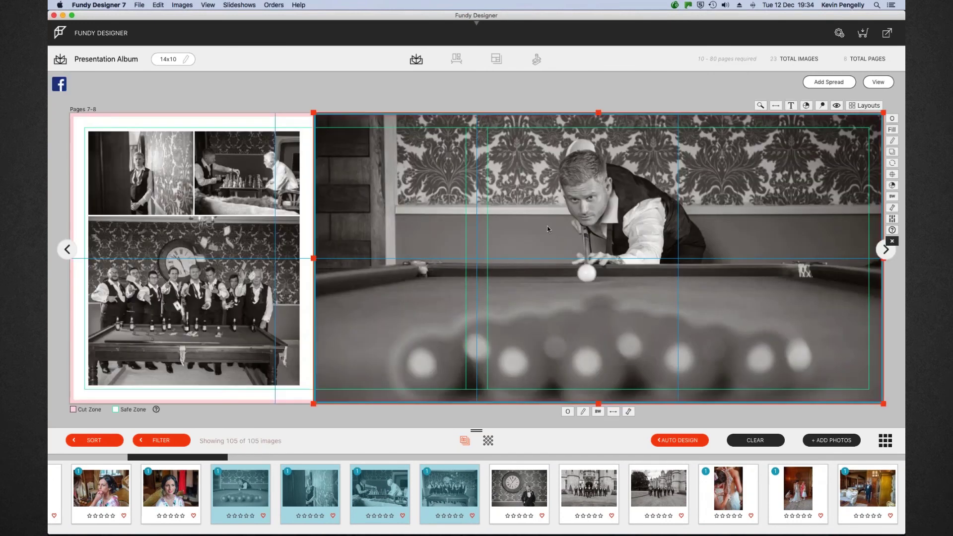
click(891, 240)
Lay the left-page photos out as an enlarged, vertically centred row; add the clock portrait on the right
click(288, 263)
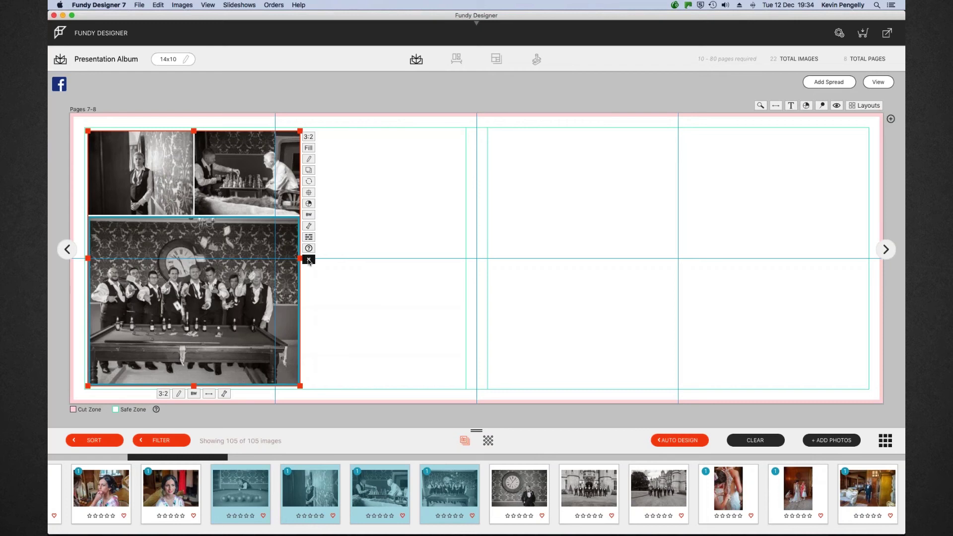
click(308, 260)
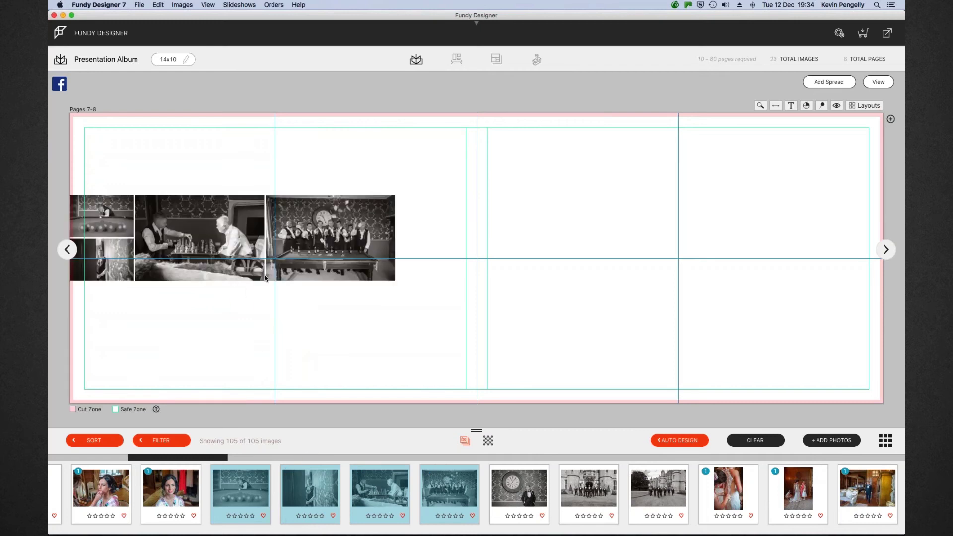
click(266, 279)
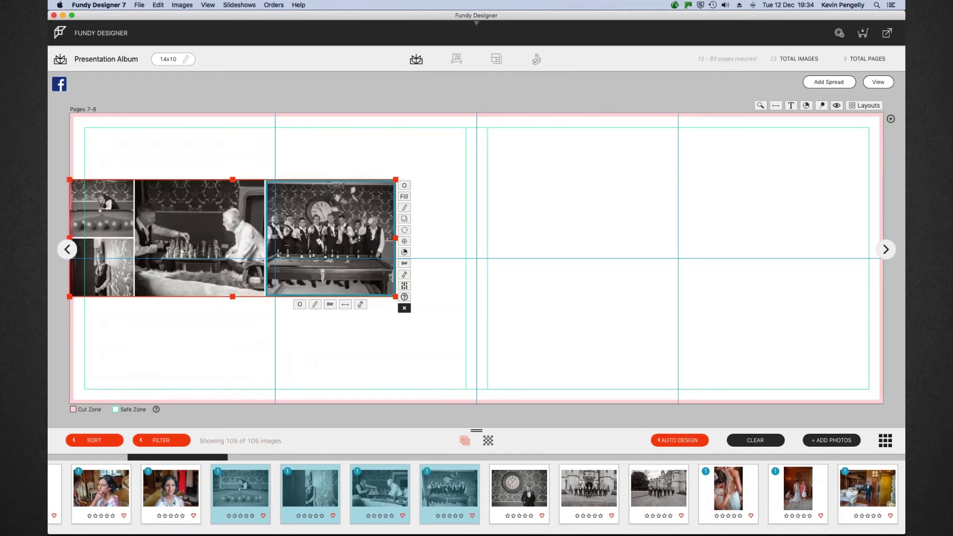
drag(258, 179, 262, 197)
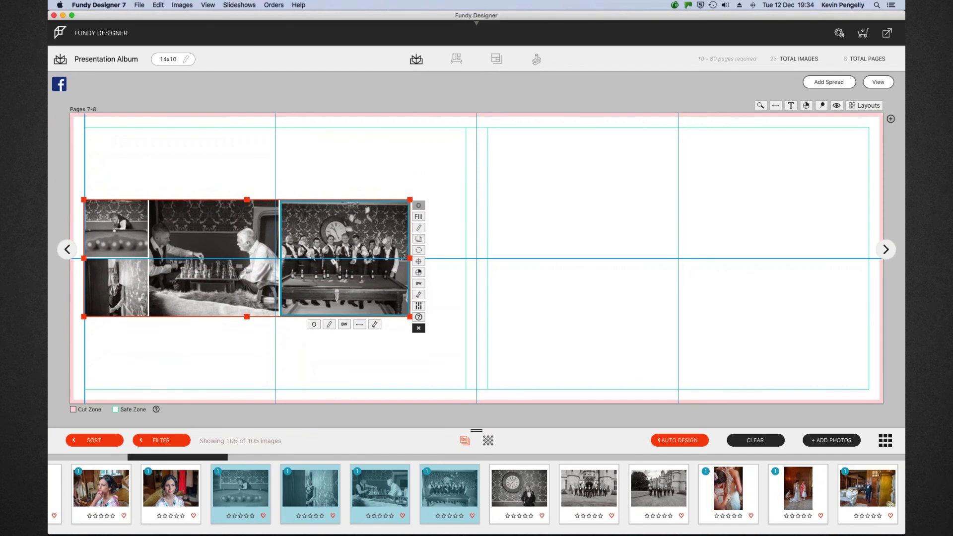
drag(417, 197, 465, 175)
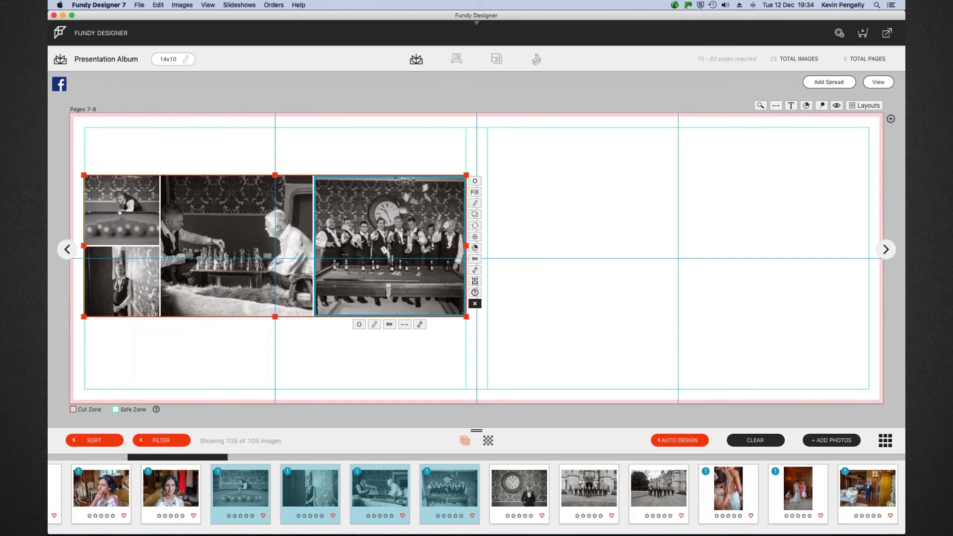
click(212, 266)
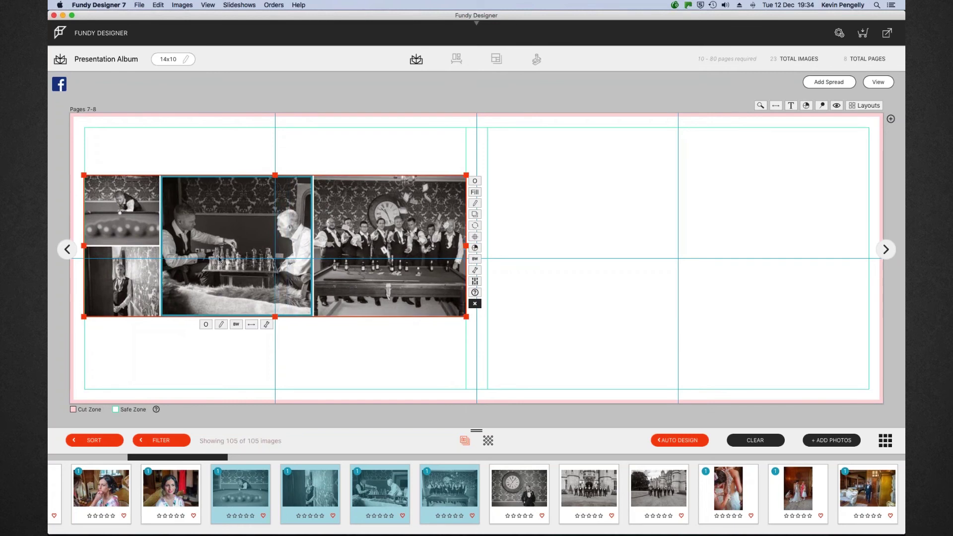
drag(275, 175, 275, 190)
click(475, 251)
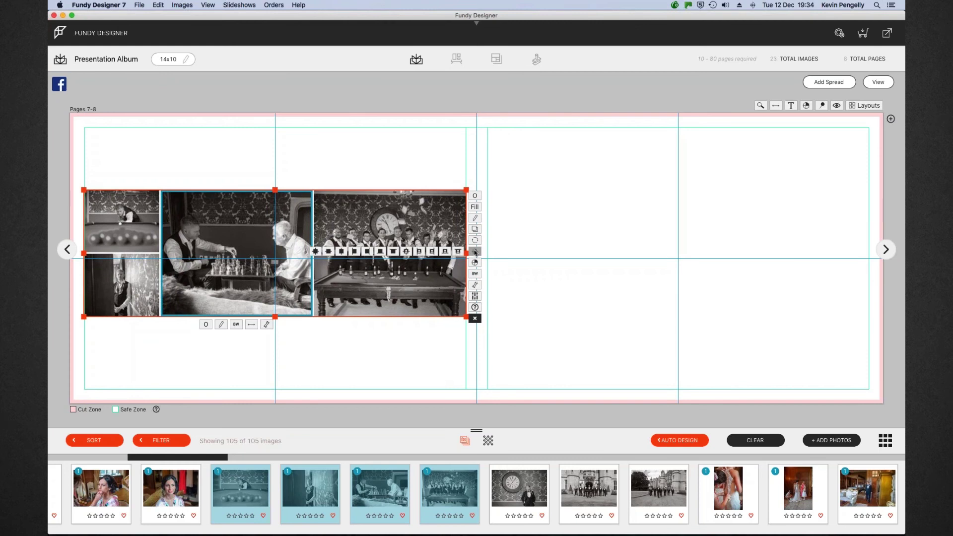
click(316, 252)
click(353, 145)
drag(514, 494, 660, 259)
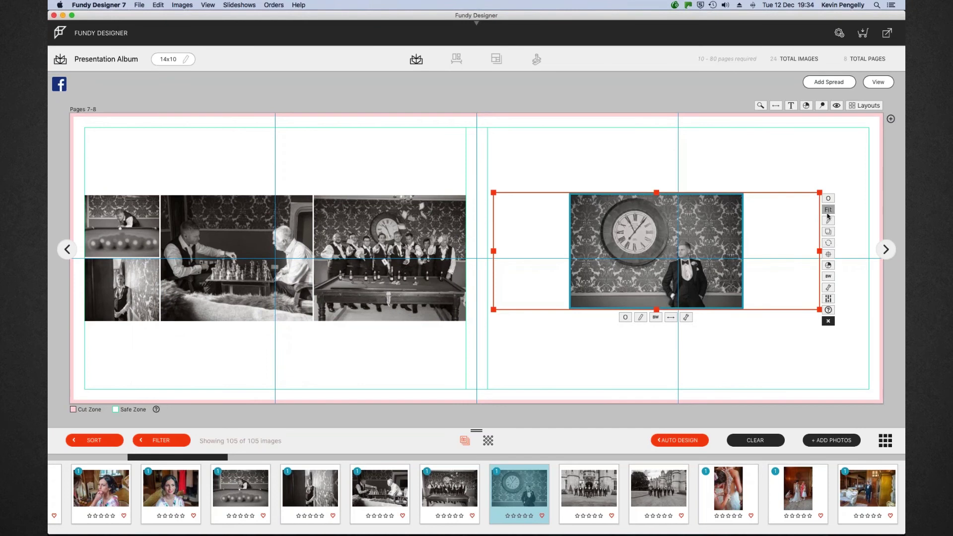
Fill and stretch the clock photo's frame to the right page's outer and bottom edges
click(827, 209)
drag(656, 192, 656, 129)
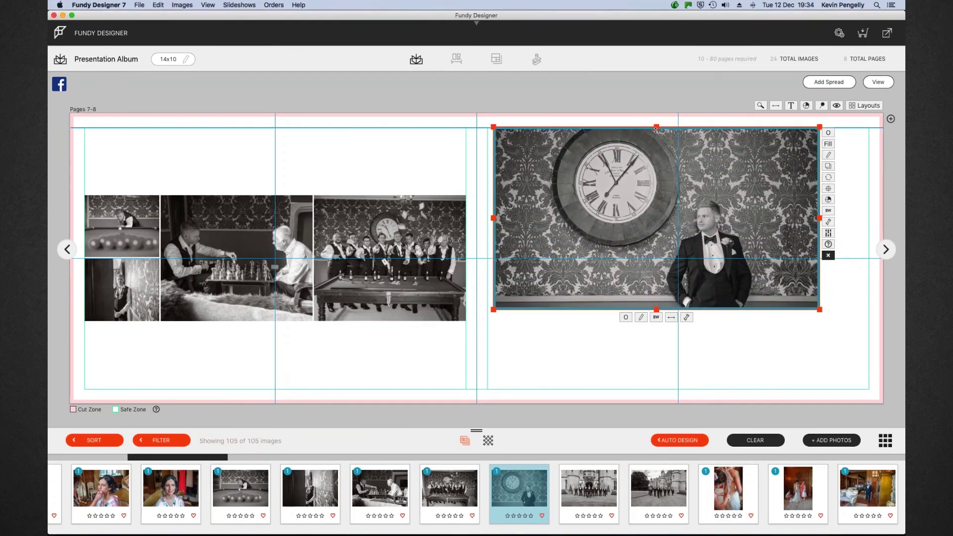
drag(656, 309, 656, 385)
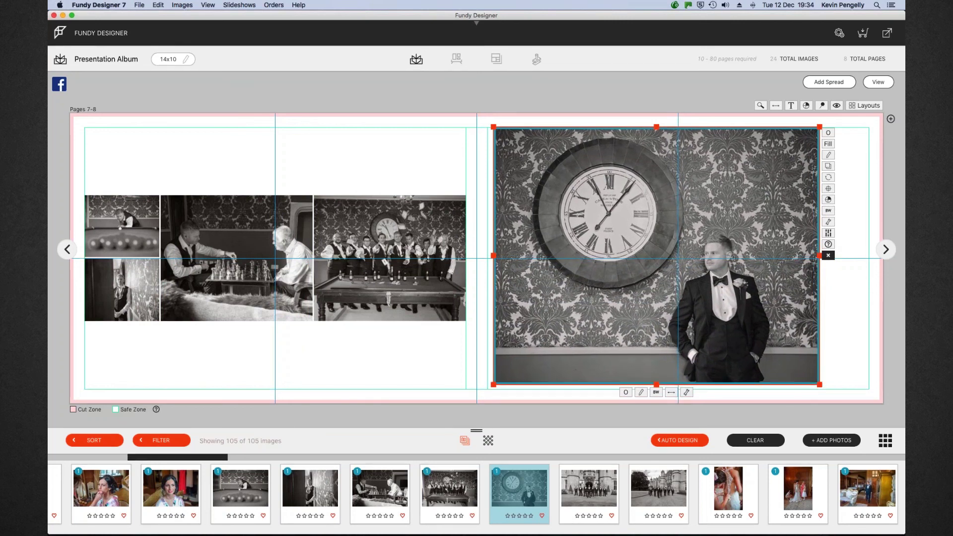
drag(493, 385, 501, 388)
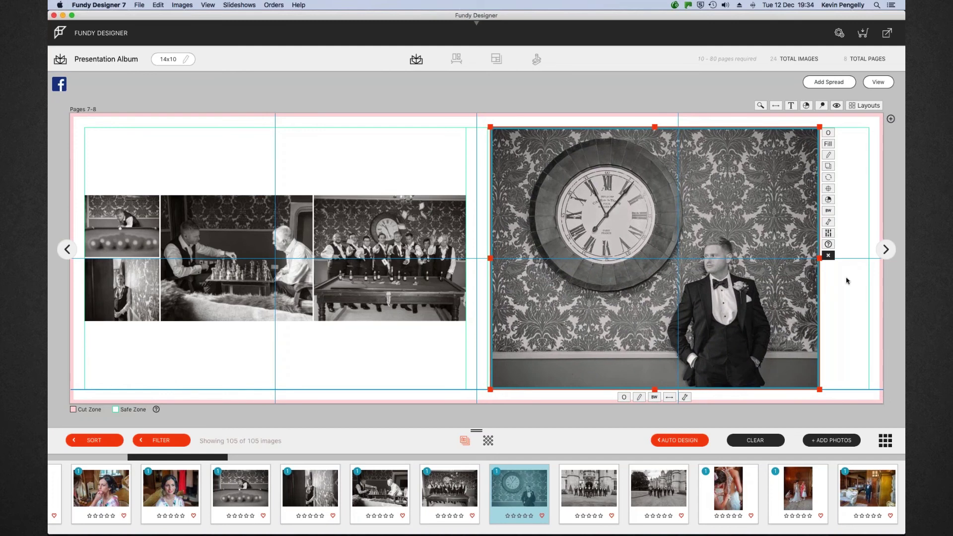
drag(820, 258, 865, 257)
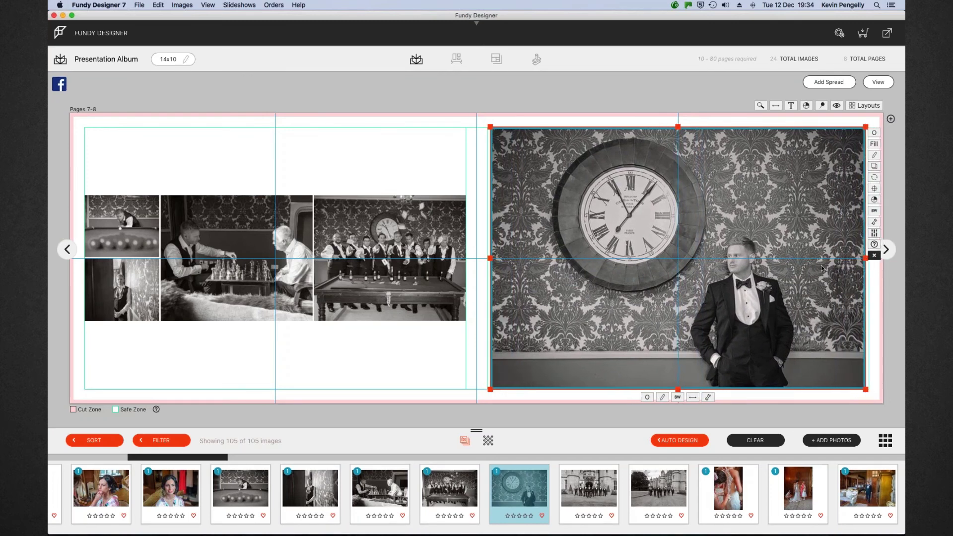
scroll(742, 281, up, 2)
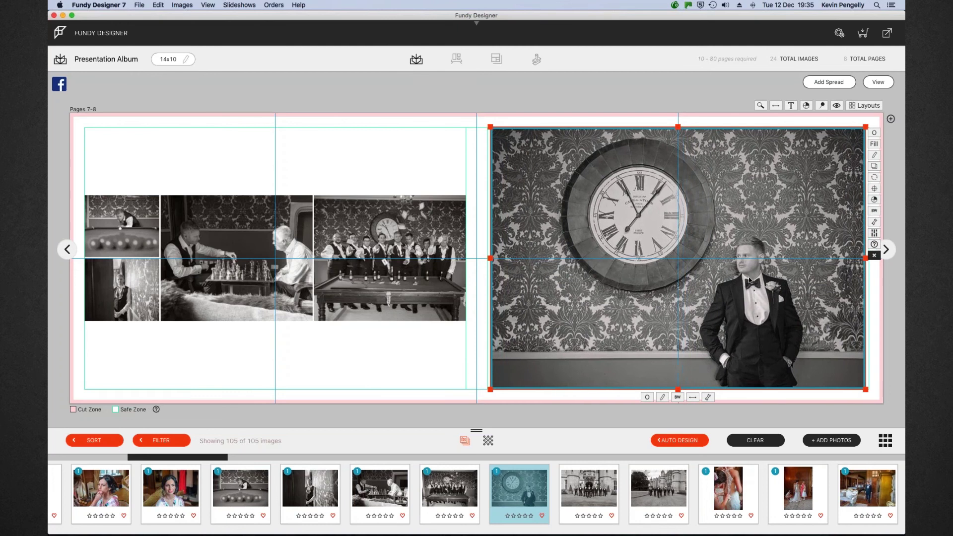
click(878, 82)
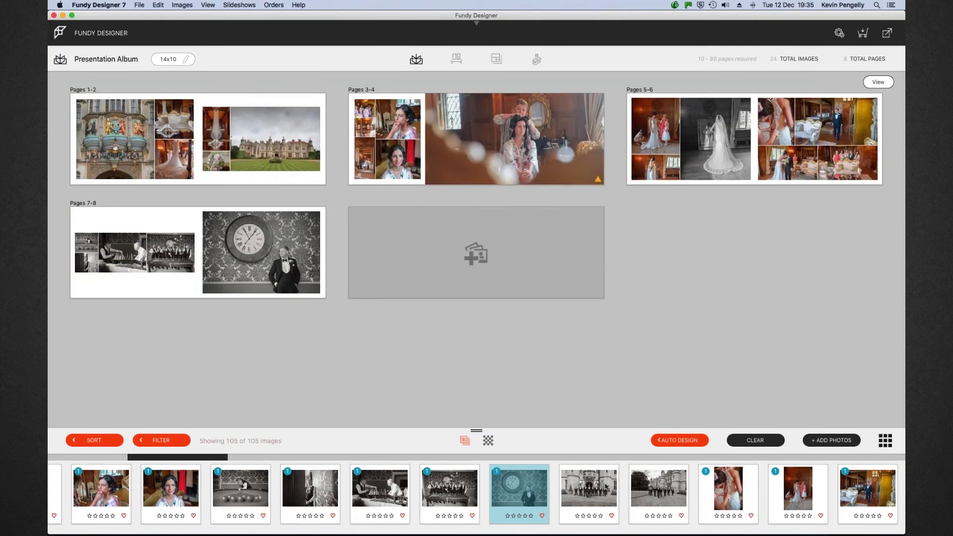
Place both castle groomsmen photos on Pages 9-10 and fit the wide one within the left page's margins
click(610, 487)
shift+click(659, 488)
drag(589, 483, 507, 236)
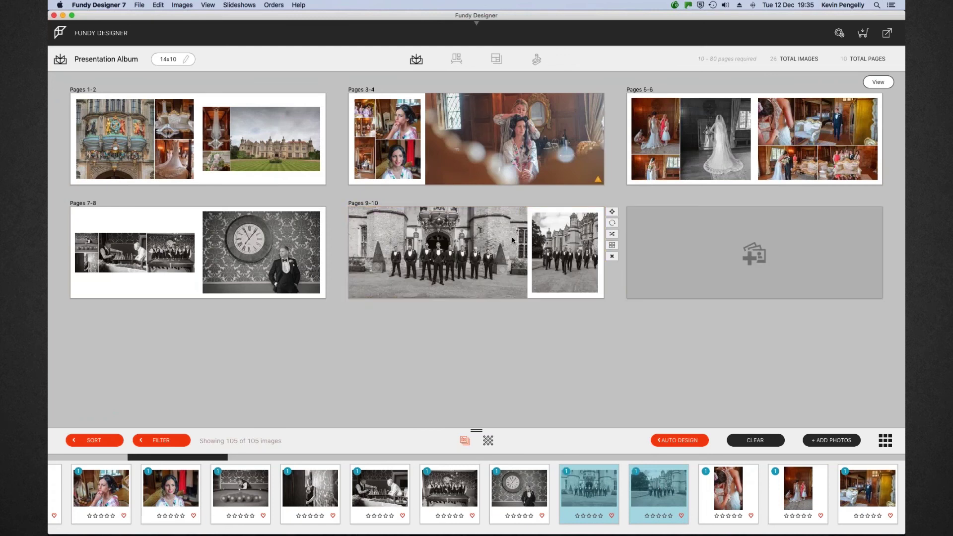
double_click(513, 240)
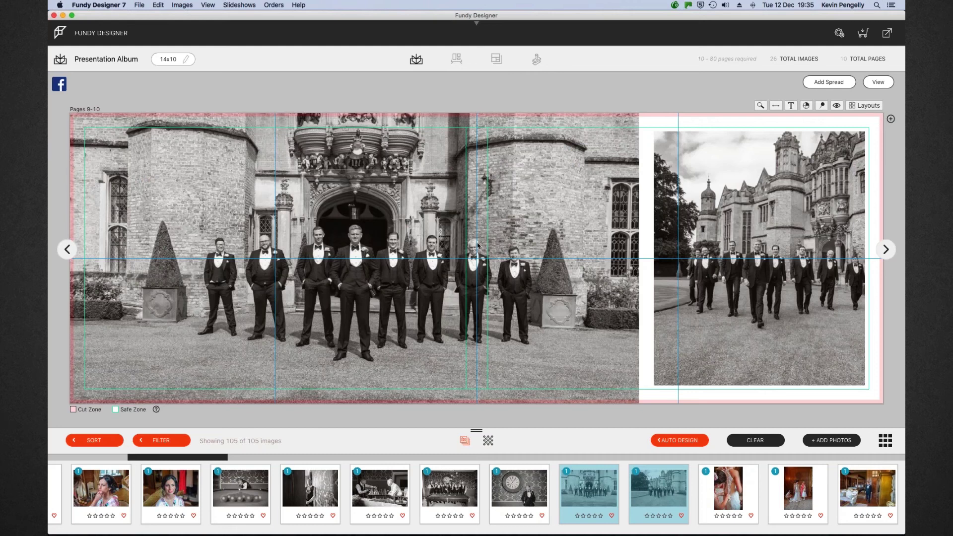
click(553, 207)
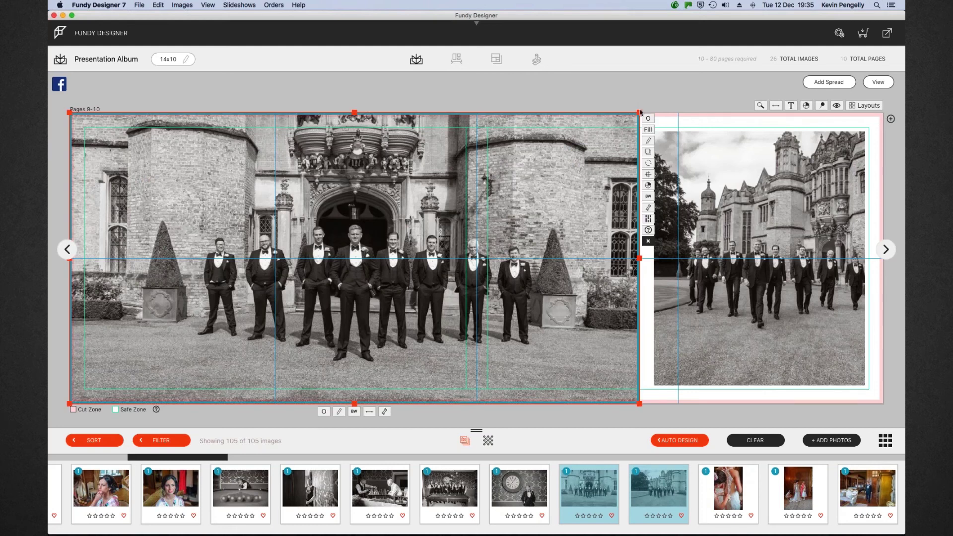
drag(623, 113, 465, 125)
drag(69, 404, 83, 403)
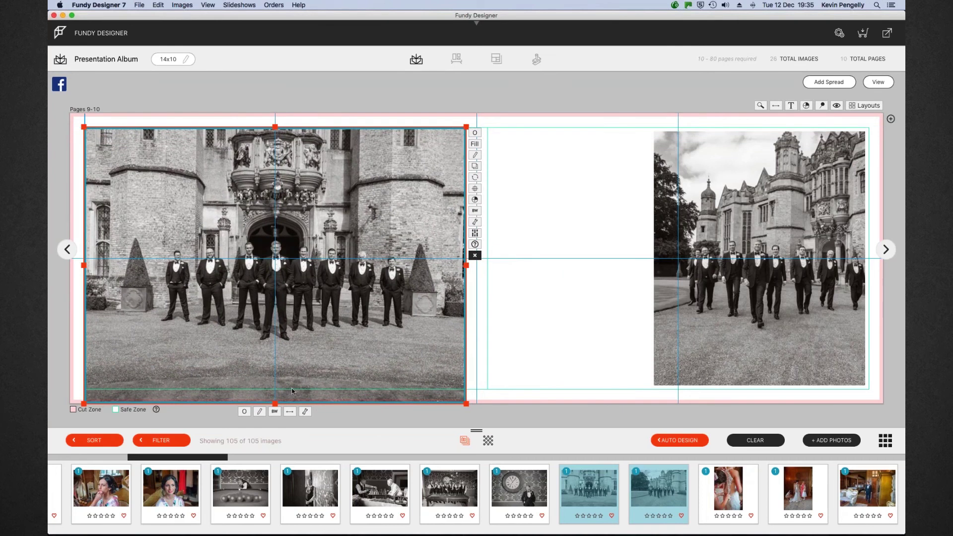
drag(276, 400, 279, 390)
Widen the walking groomsmen photo across the right page, centre it vertically and zoom in
click(698, 215)
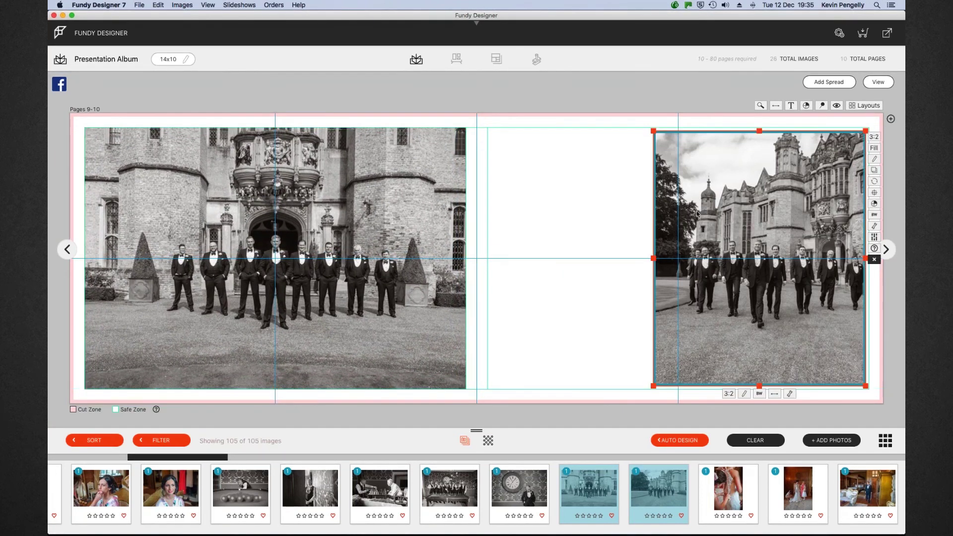
drag(655, 259, 488, 254)
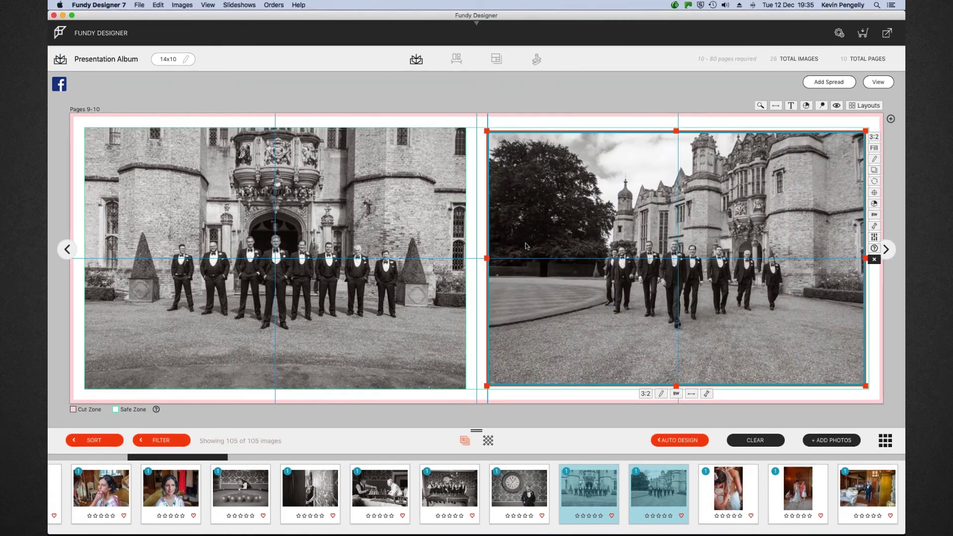
drag(676, 130, 676, 170)
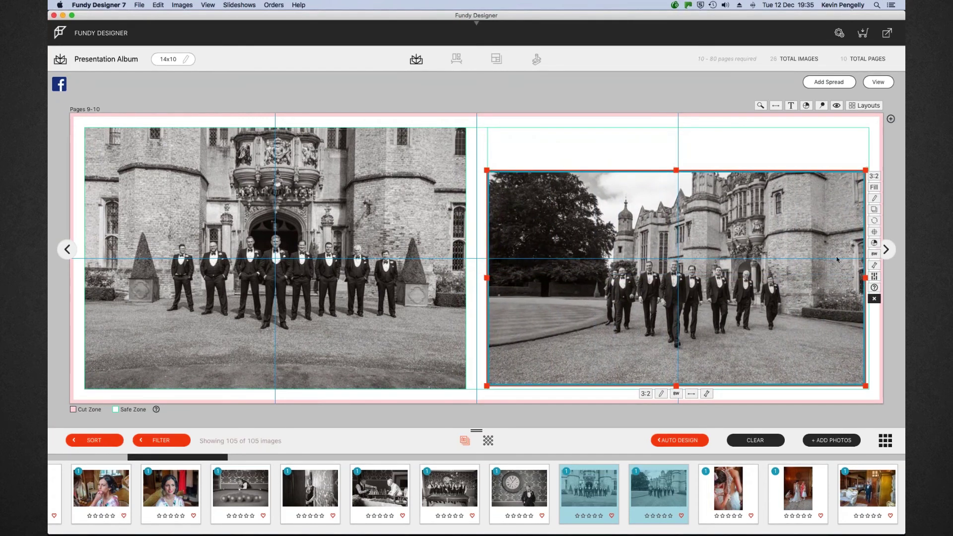
click(873, 232)
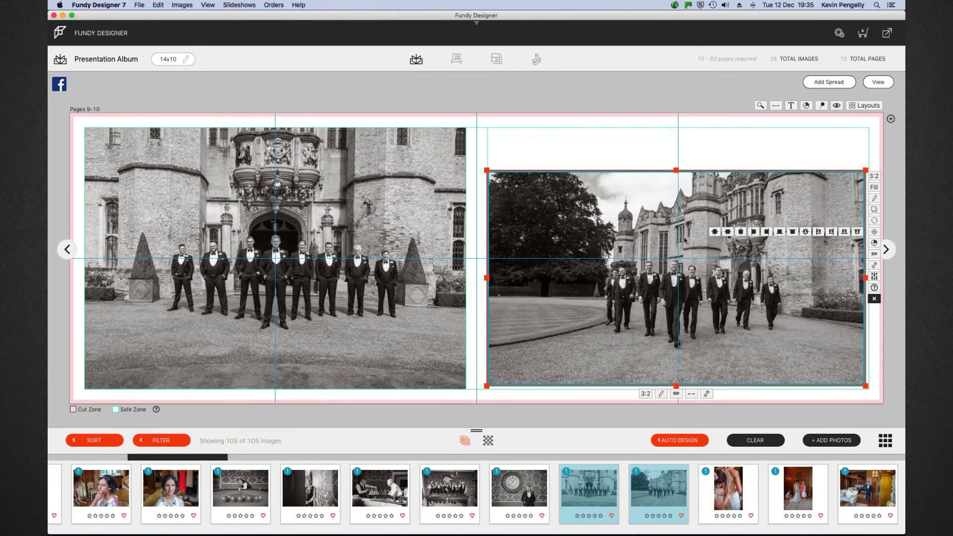
click(715, 233)
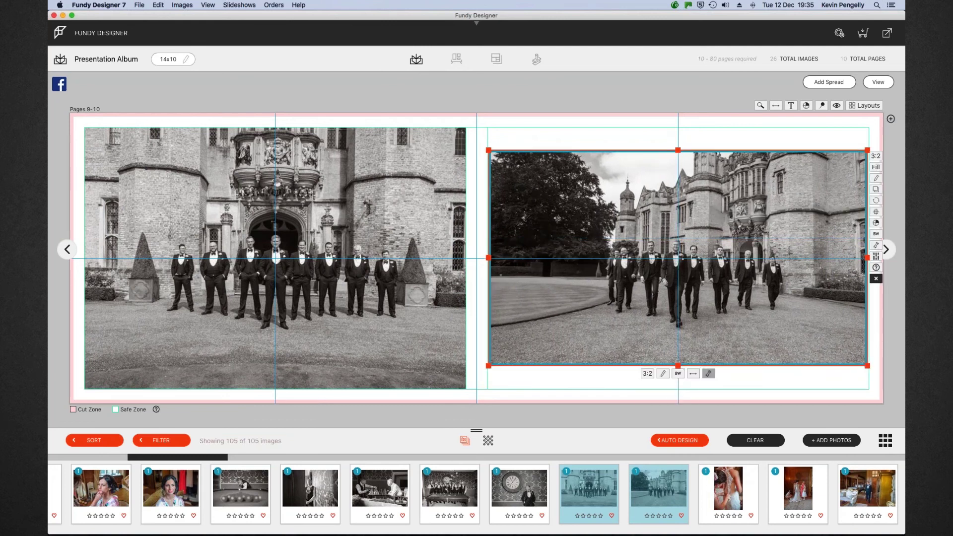
click(708, 374)
drag(657, 401, 673, 400)
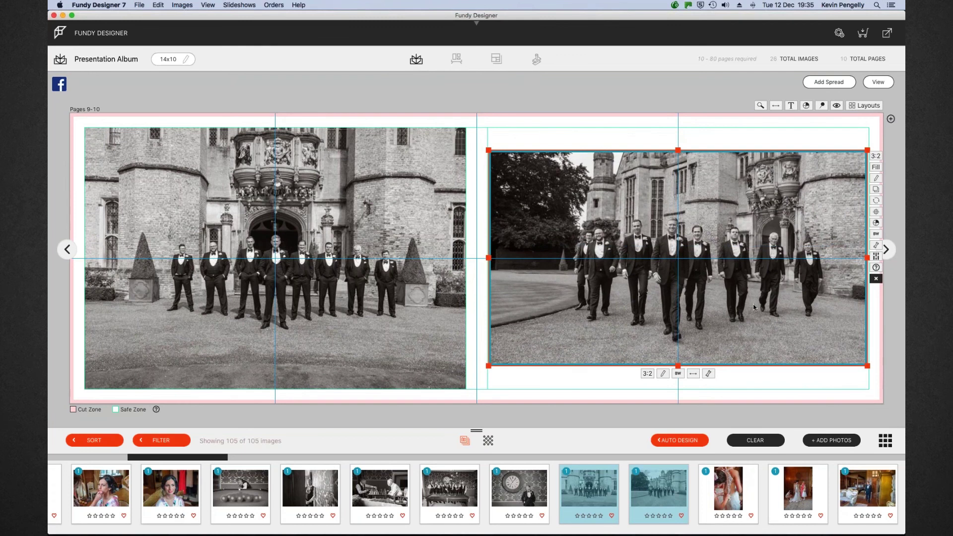
Zoom into the left groomsmen photo and move the picture up within its frame
click(322, 256)
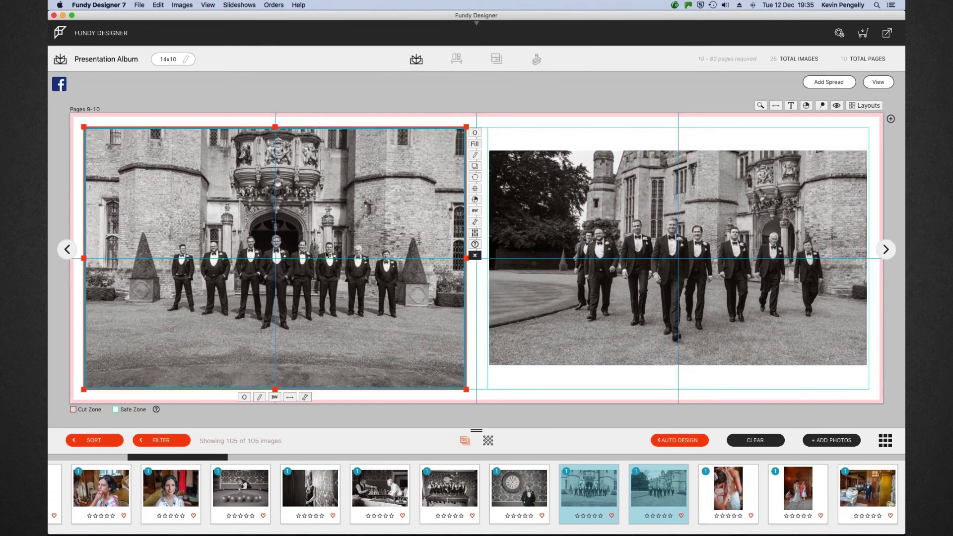
click(305, 398)
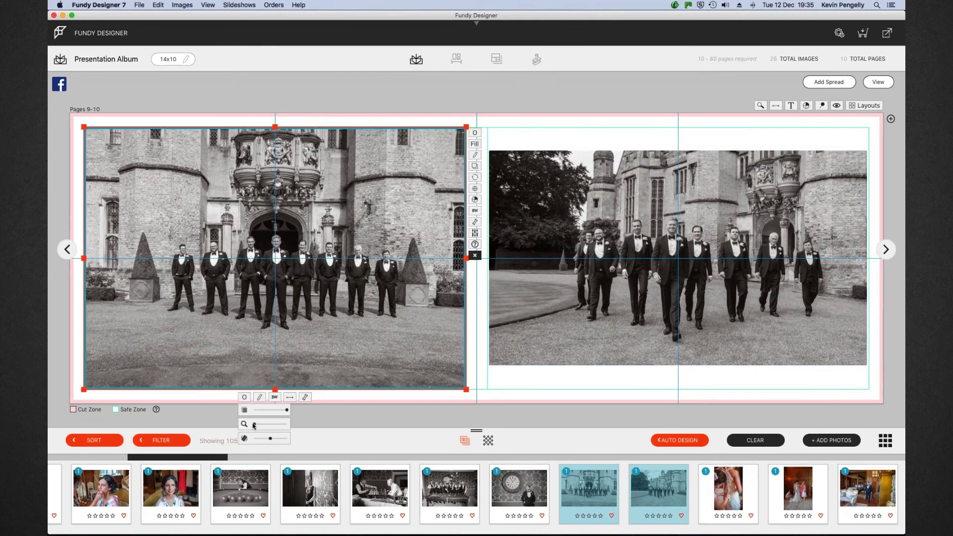
drag(254, 425, 259, 426)
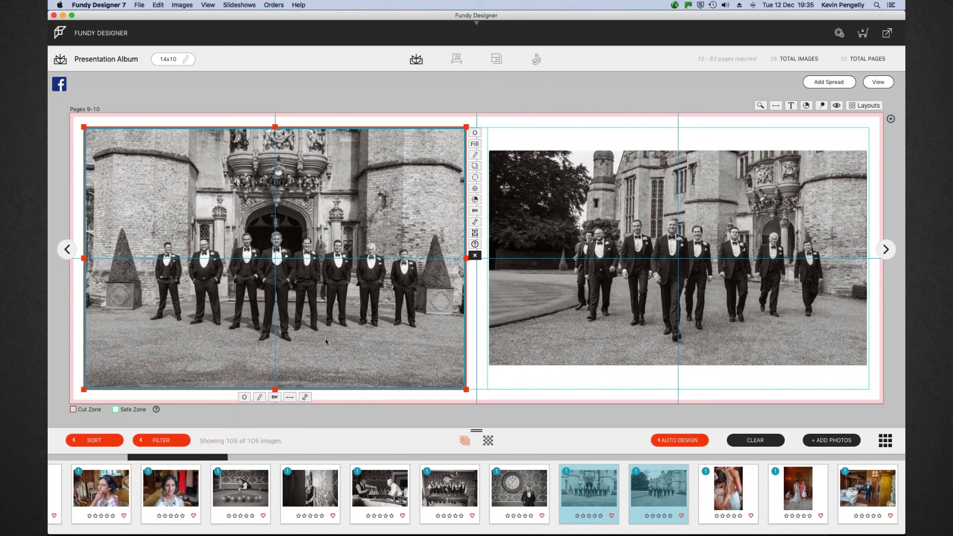
drag(326, 338, 326, 327)
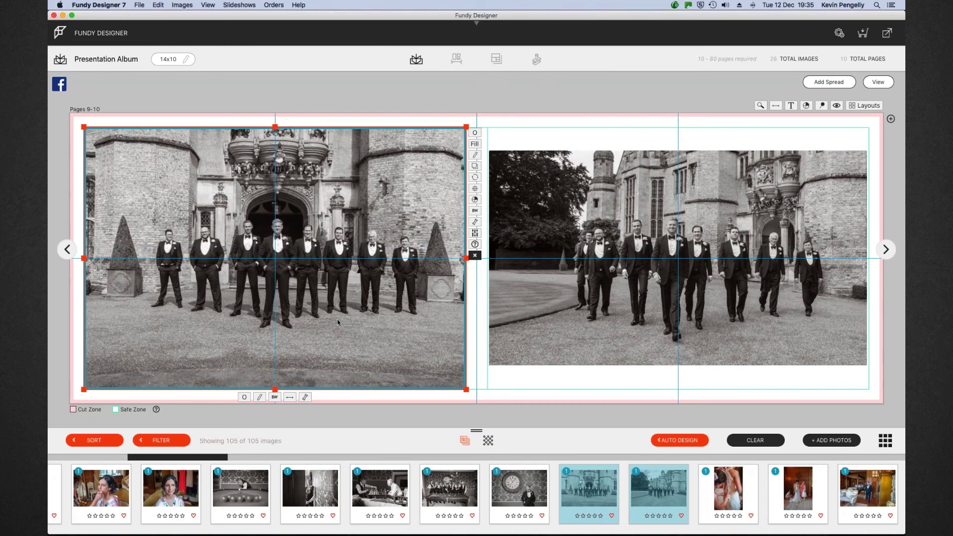
Drop the five photos from the bride-at-window to the garden couple onto a new Pages 11-12 spread
click(878, 83)
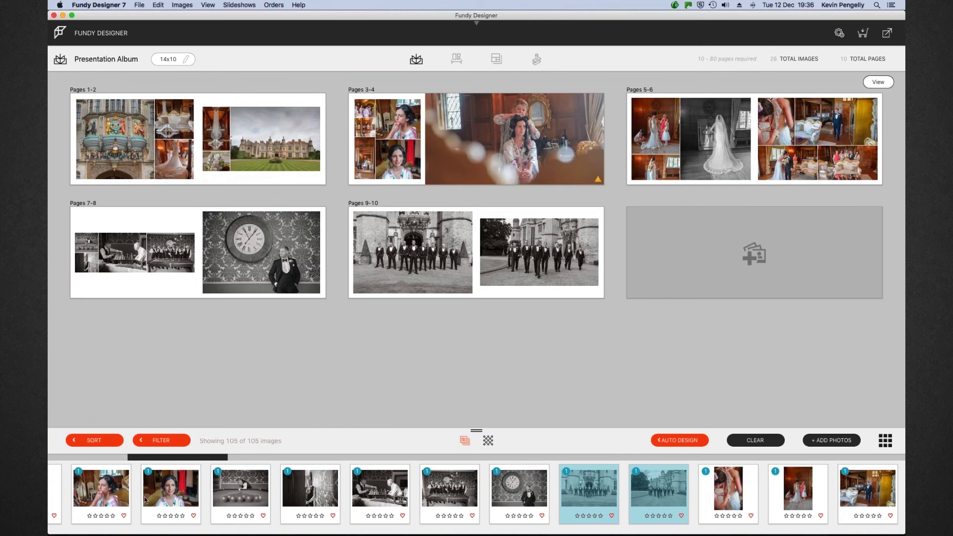
drag(184, 459, 302, 469)
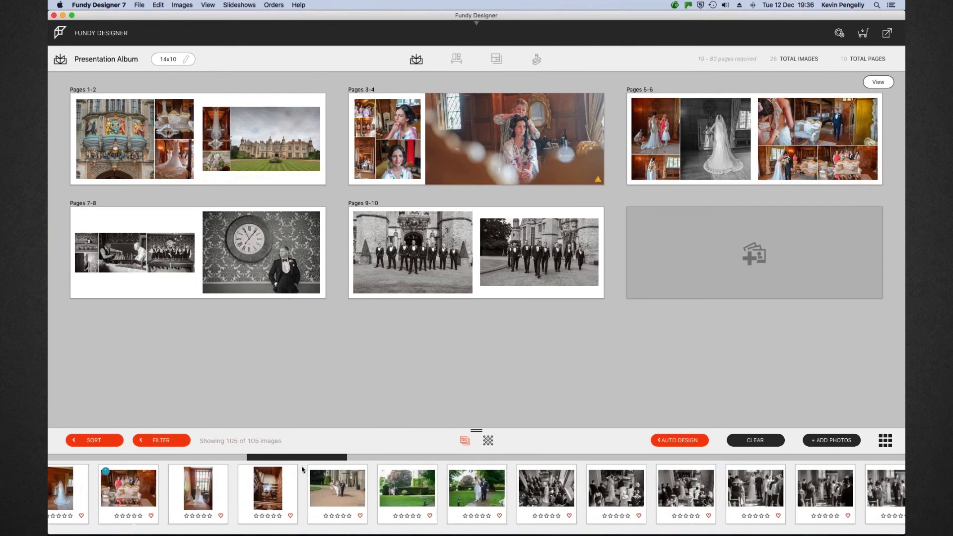
click(201, 489)
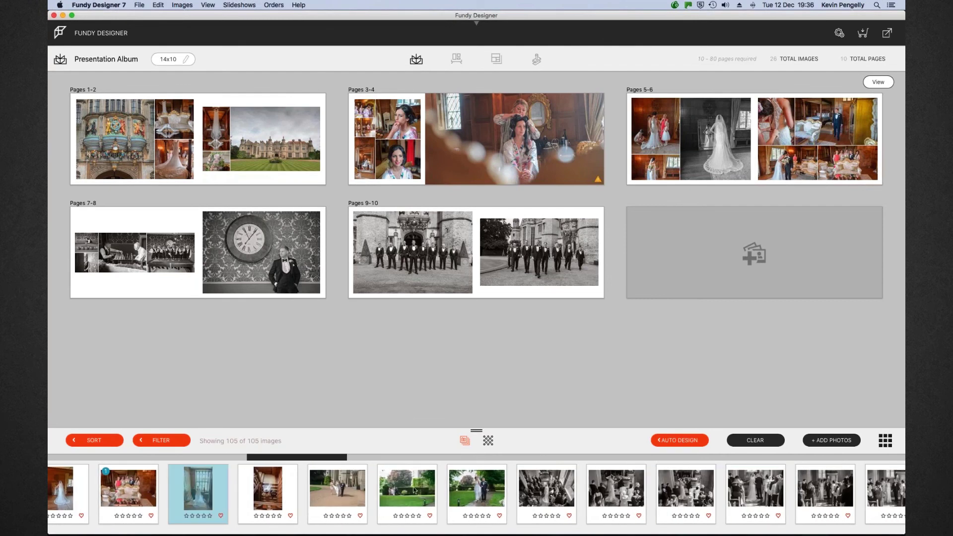
shift+click(479, 491)
drag(691, 301, 731, 258)
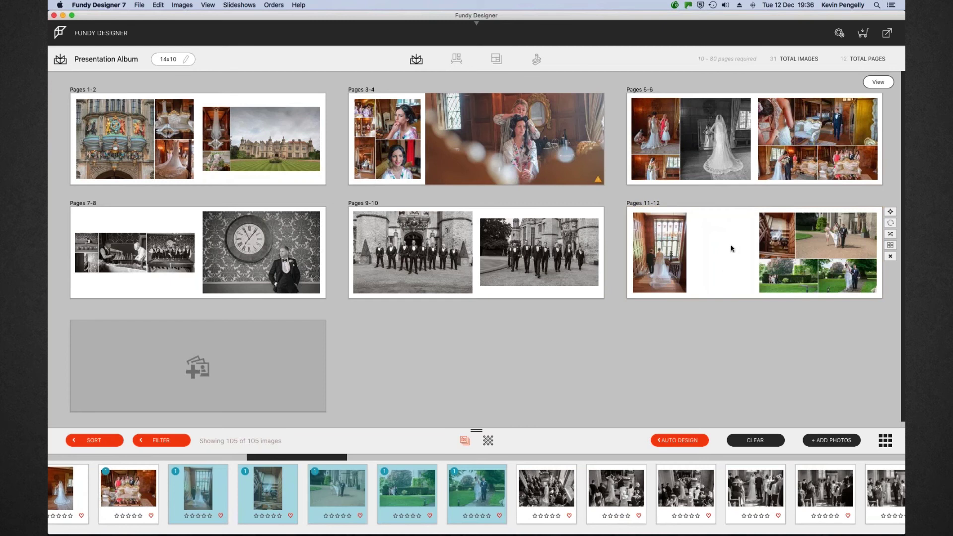
Narrow and heighten the staircase photo frame to the margins, showing more stairs, and centre it horizontally
double_click(731, 248)
click(427, 242)
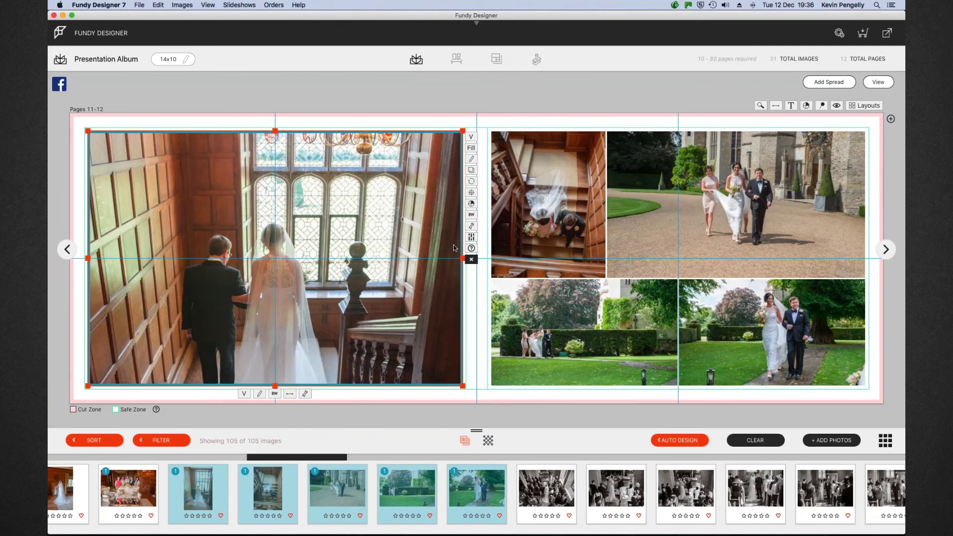
drag(463, 258, 326, 258)
drag(246, 277, 252, 251)
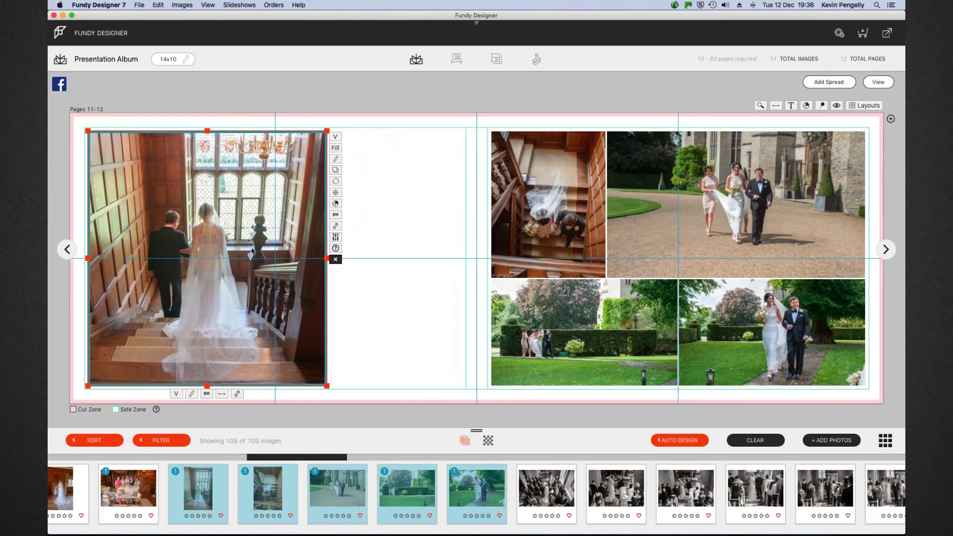
drag(207, 131, 209, 128)
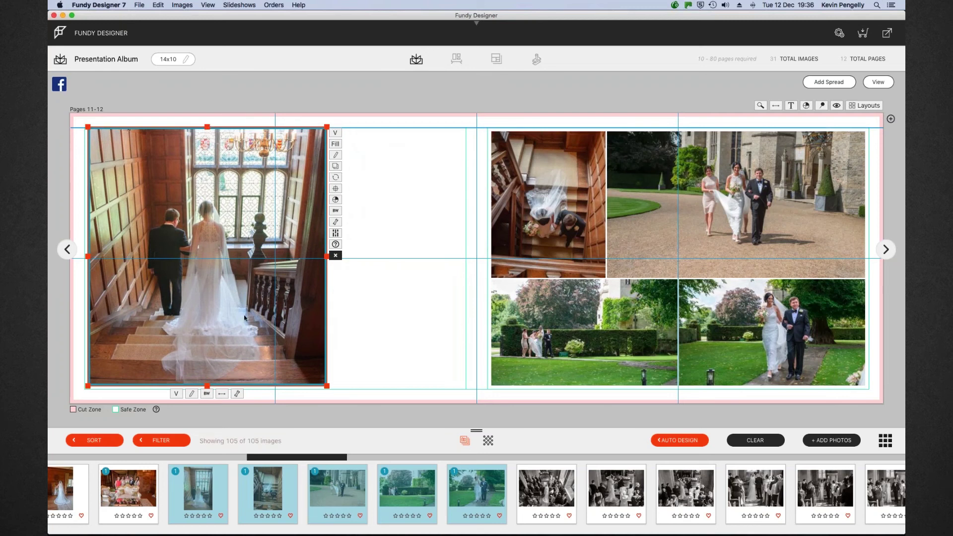
drag(207, 385, 207, 389)
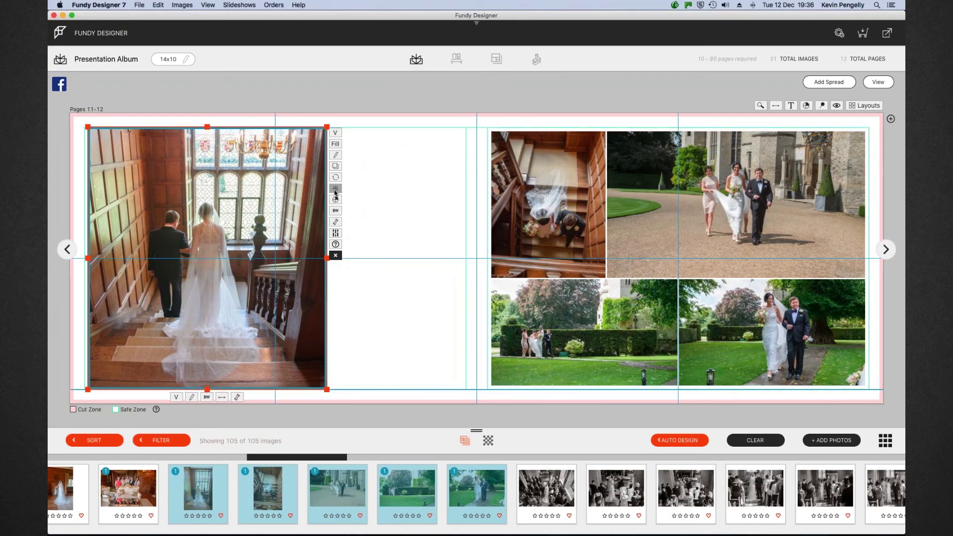
click(335, 188)
click(179, 191)
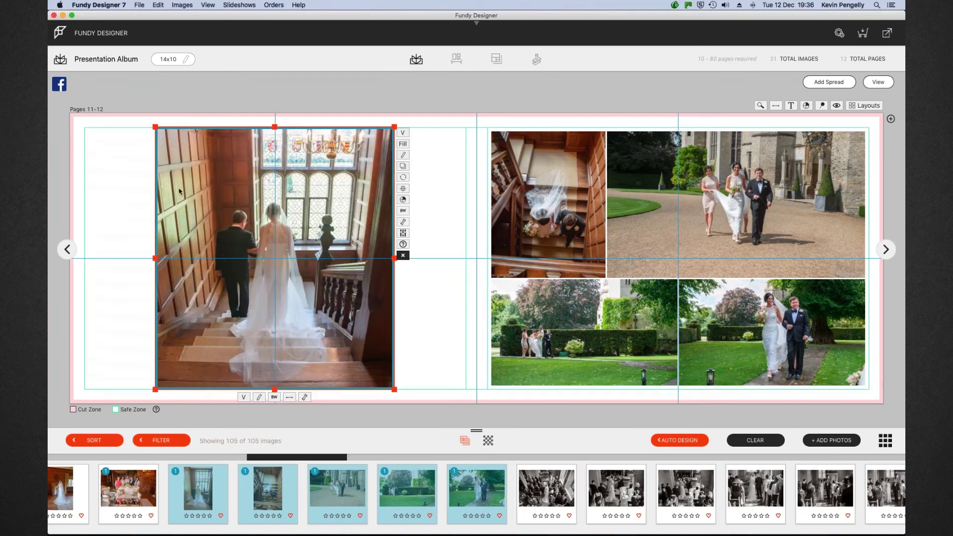
click(95, 189)
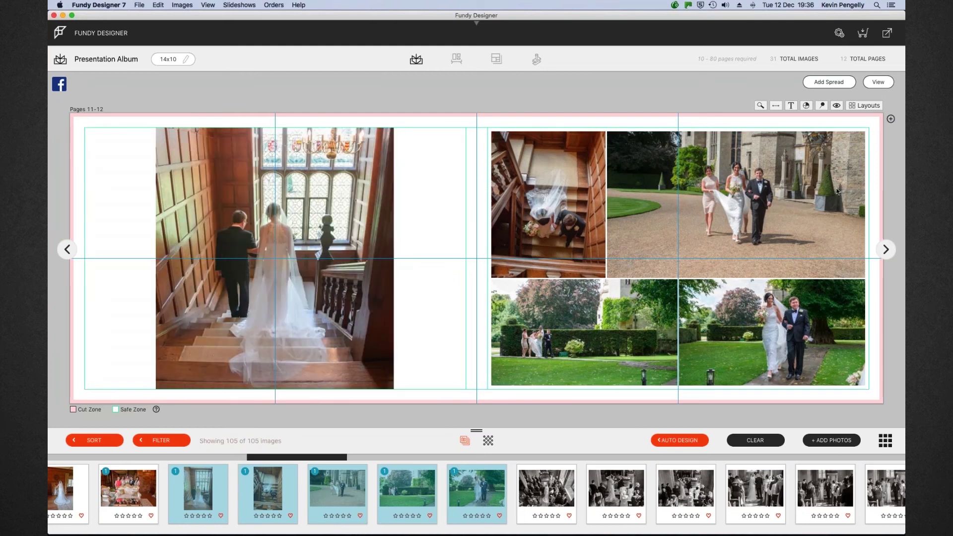
Drop the six black-and-white ceremony photos onto a new Pages 13-14 spread
click(877, 82)
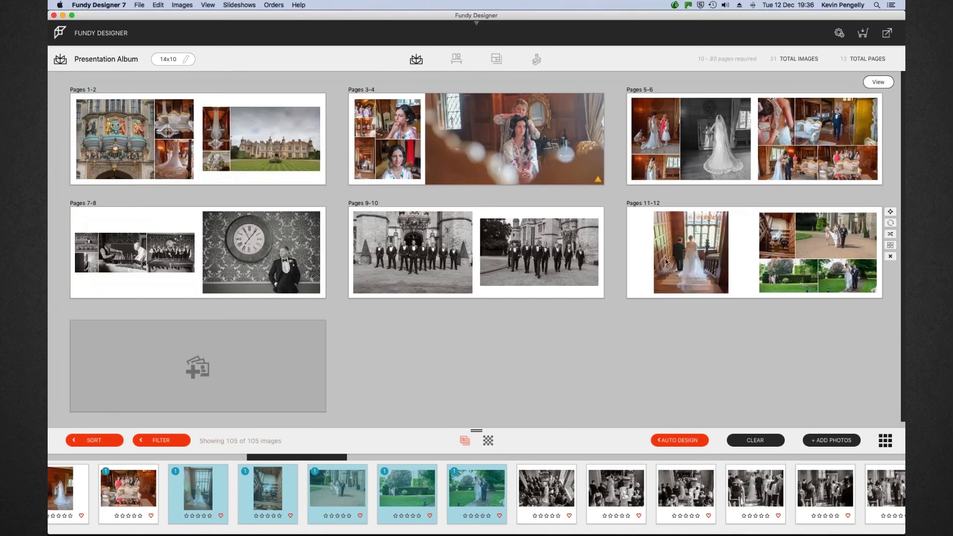
scroll(599, 511, right, 5)
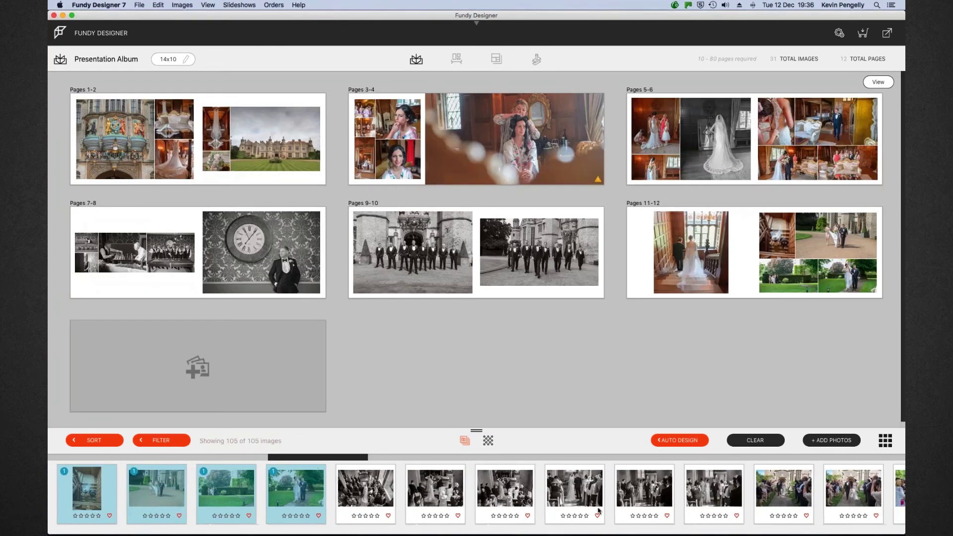
click(372, 484)
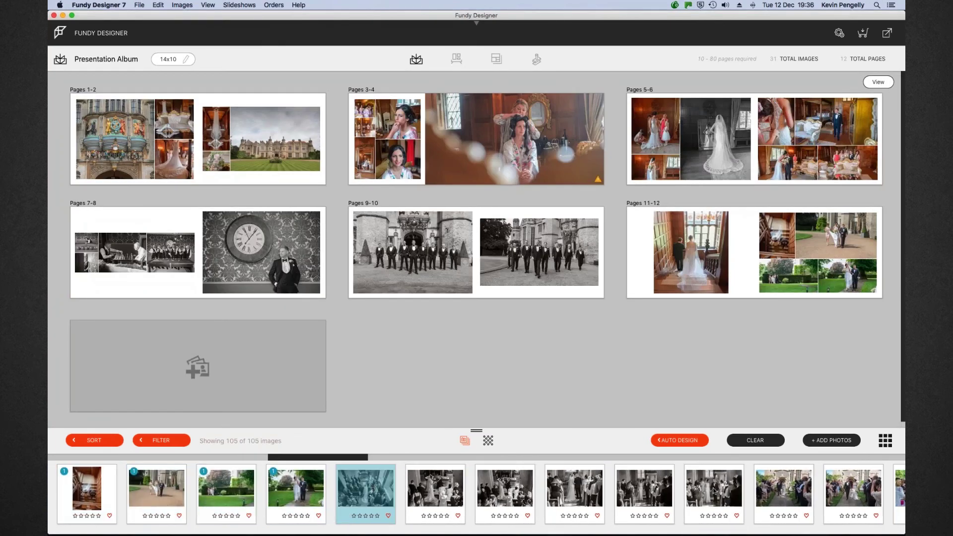
shift+click(688, 496)
drag(688, 497, 273, 362)
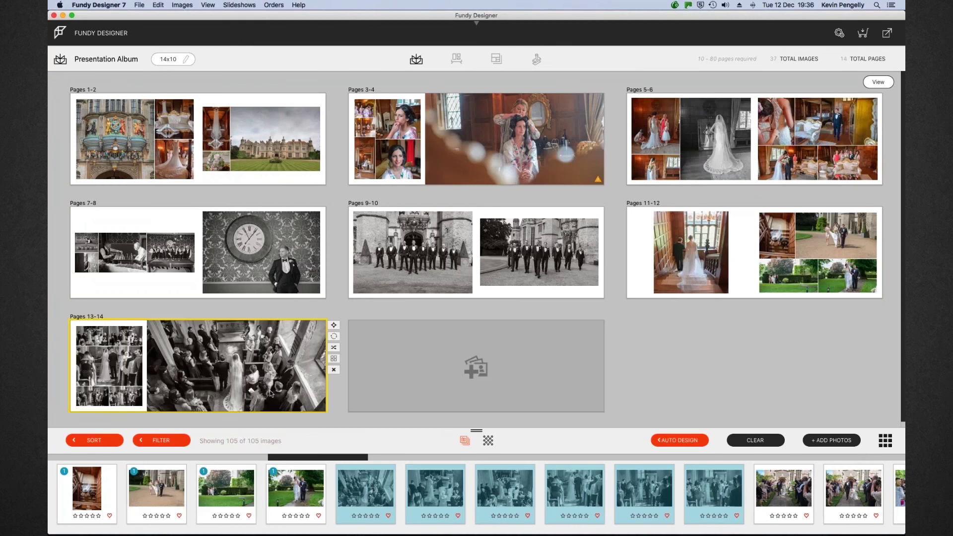
Flip Pages 13-14 so the aisle photo sits on the left, reframing it slightly higher
double_click(284, 368)
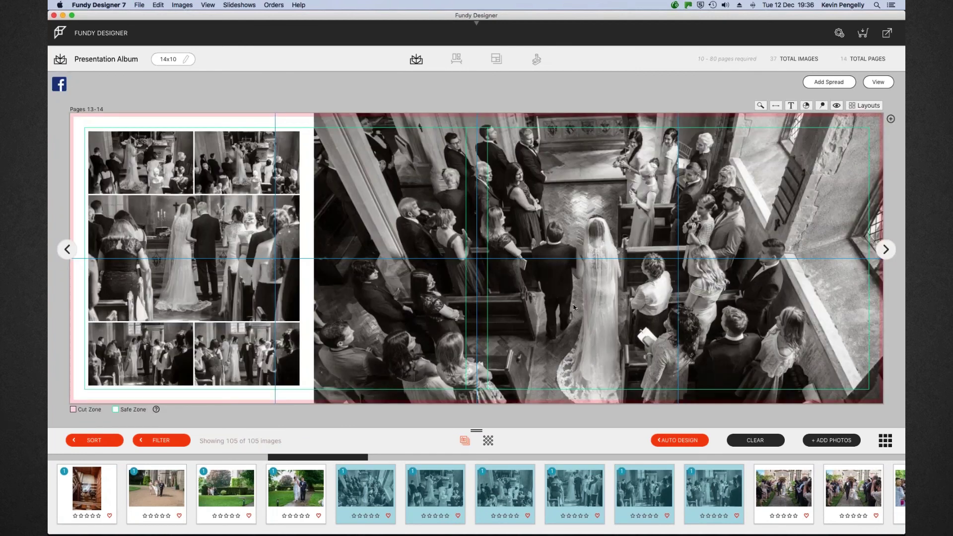
drag(578, 303, 577, 277)
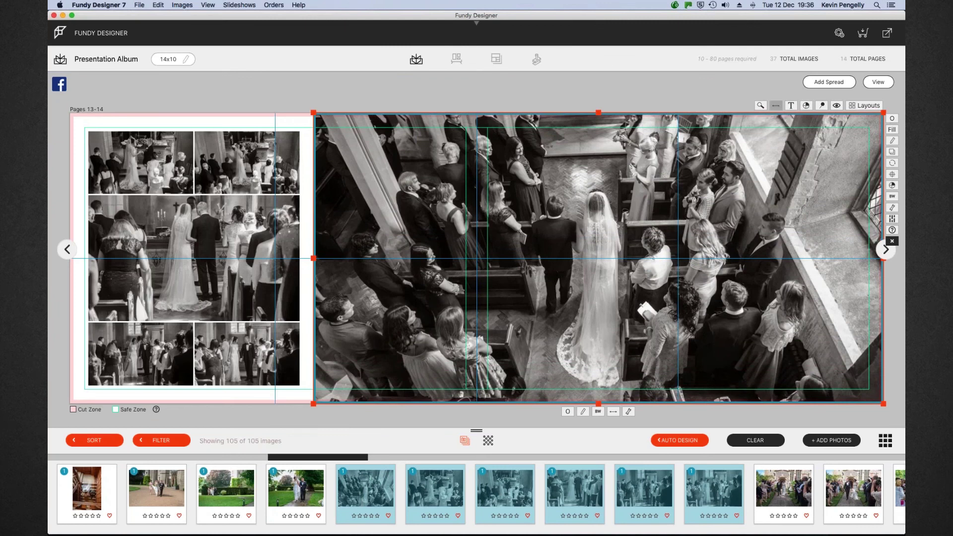
click(776, 105)
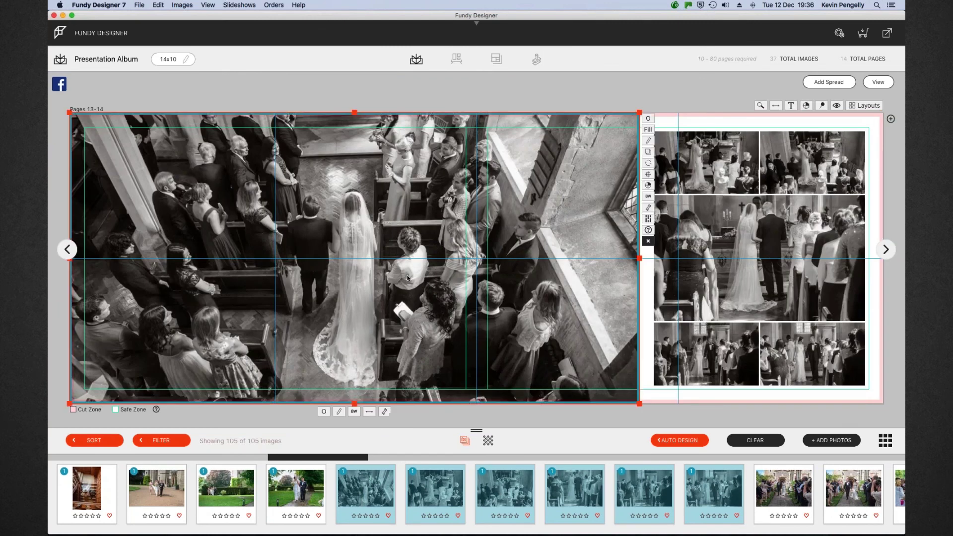
drag(405, 277, 403, 274)
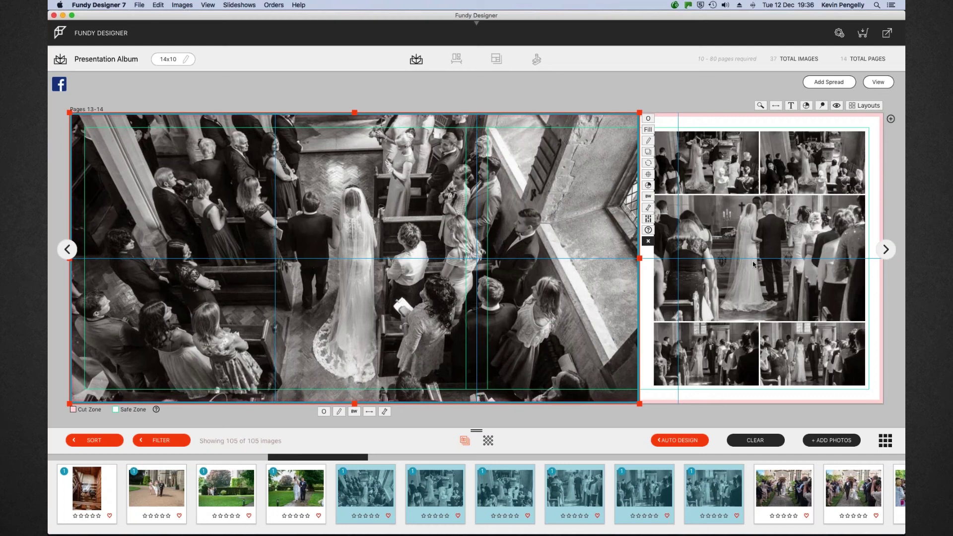
Enlarge the right-page ceremony collage up, down and rightward to the margins
click(713, 369)
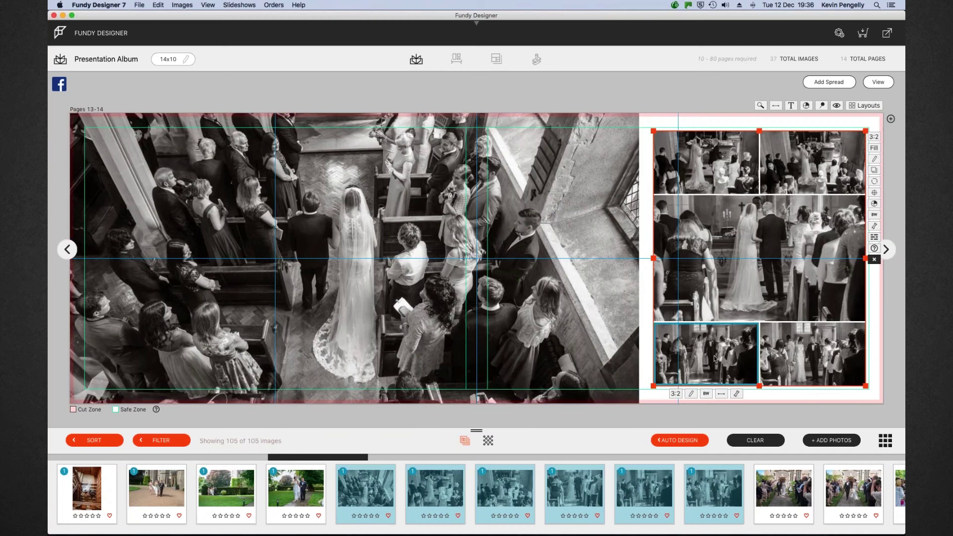
drag(796, 359, 796, 358)
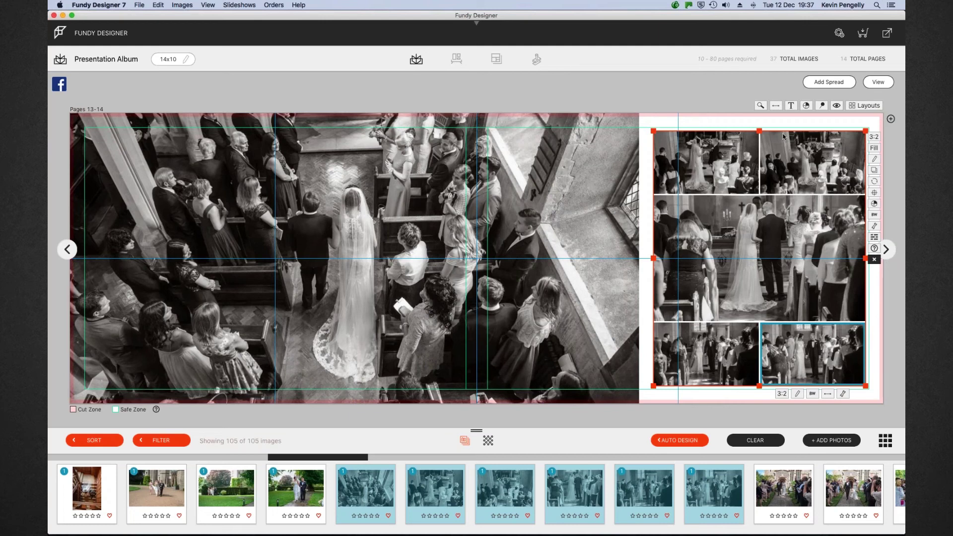
drag(759, 130, 759, 127)
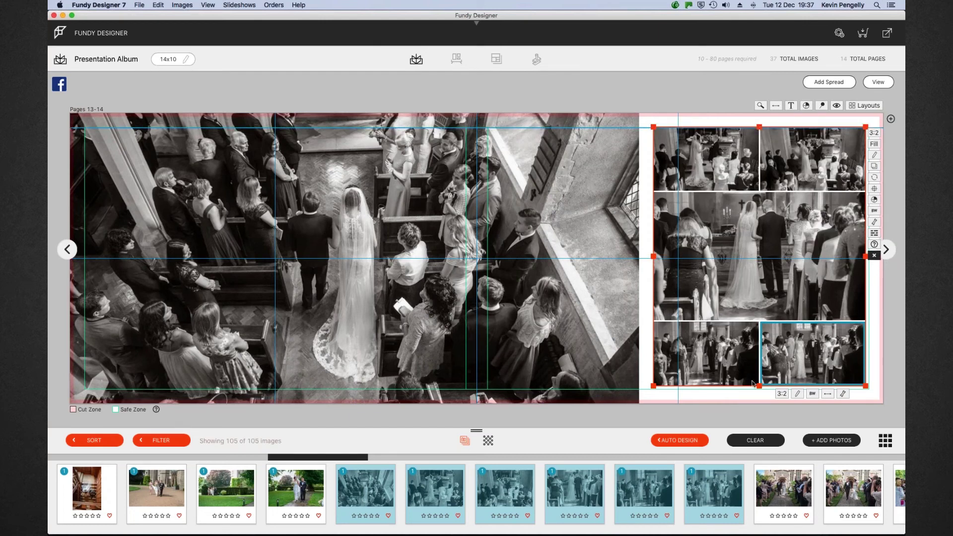
drag(759, 386, 758, 390)
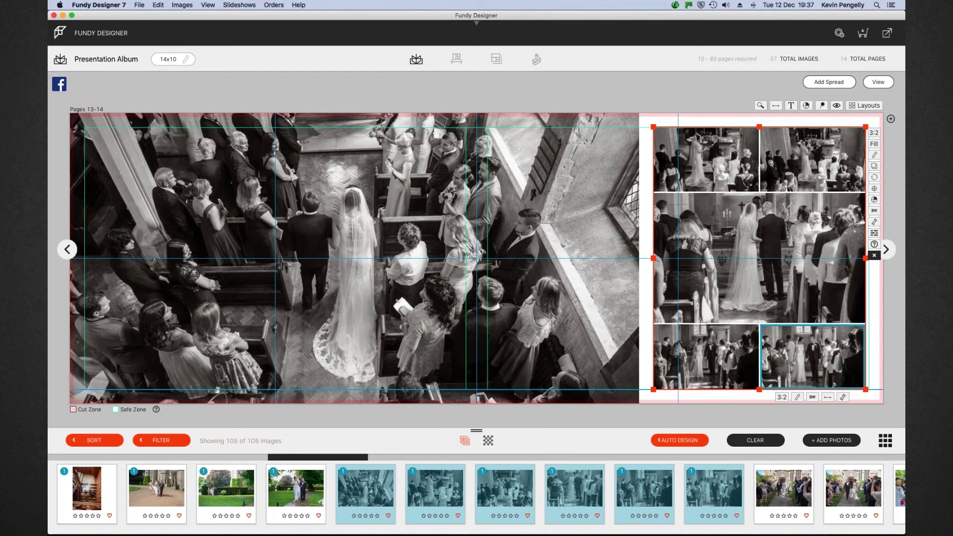
drag(866, 258, 869, 258)
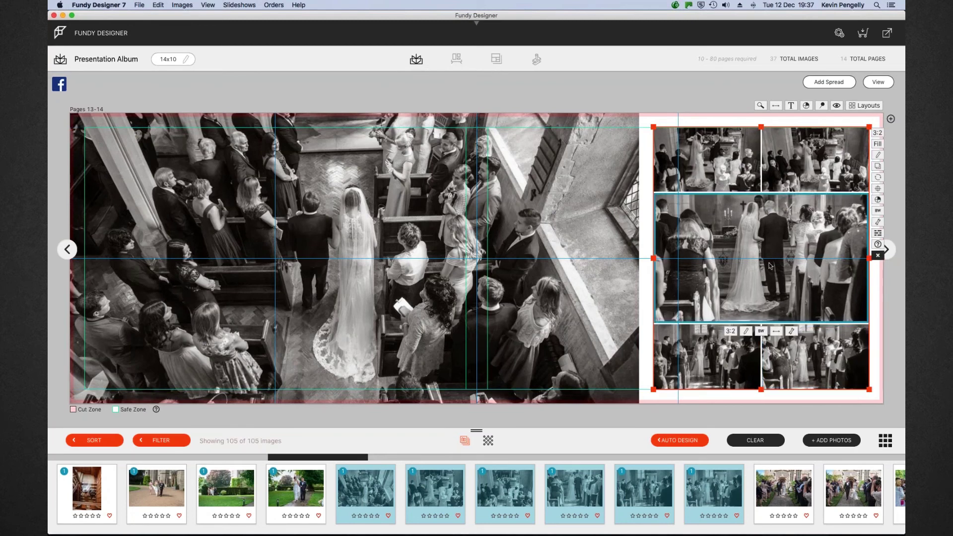
click(876, 84)
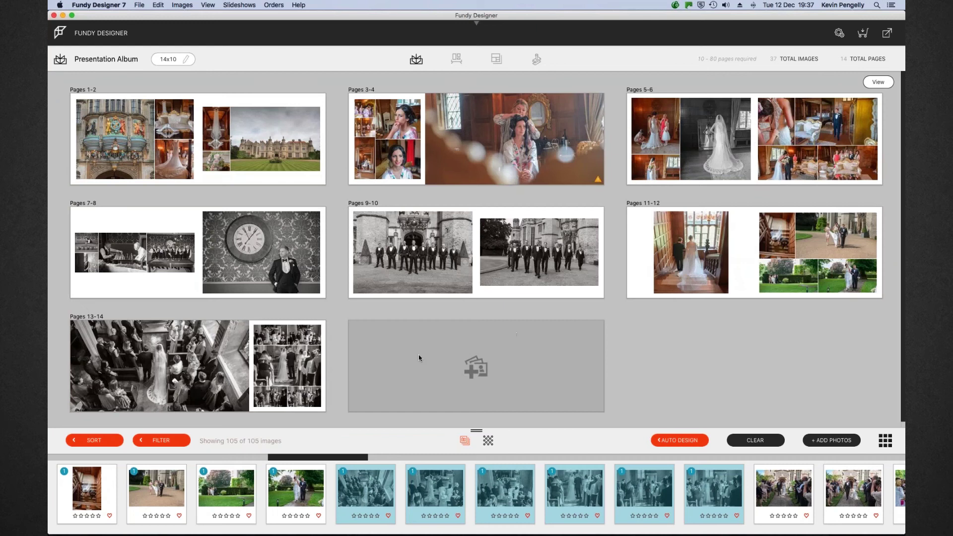
Drop the three confetti-walk photos onto the empty spread to create Pages 15-16
mouse_move(193, 341)
scroll(704, 490, right, 5)
scroll(704, 494, right, 10)
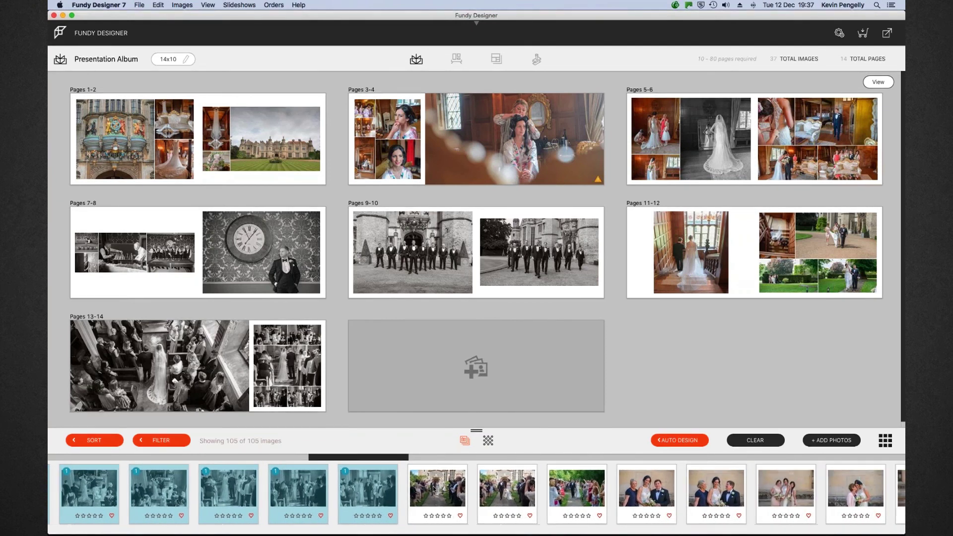
click(435, 489)
shift+click(571, 490)
drag(511, 474, 461, 349)
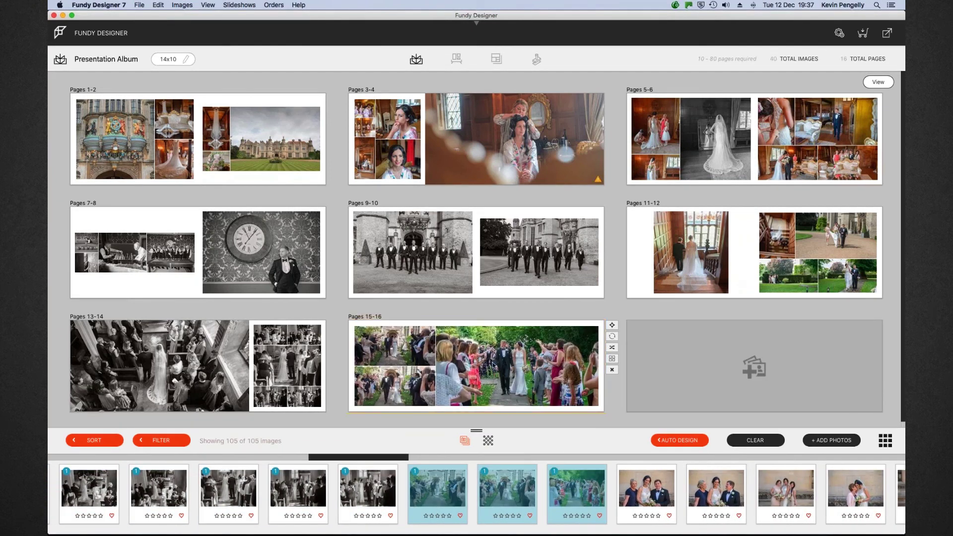
click(494, 366)
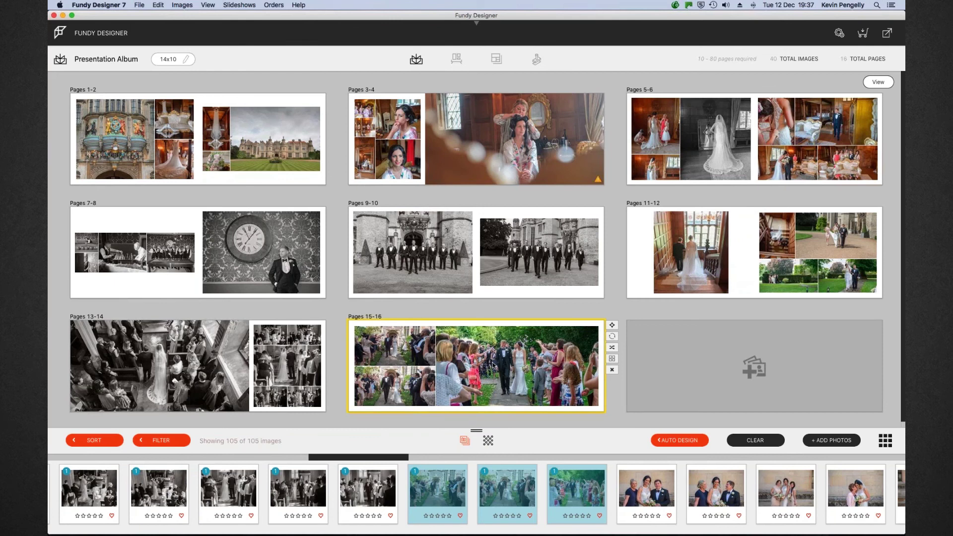
Narrow the Pages 15-16 photo group from its left edge, centre it on the spread, and return to the overview
double_click(494, 366)
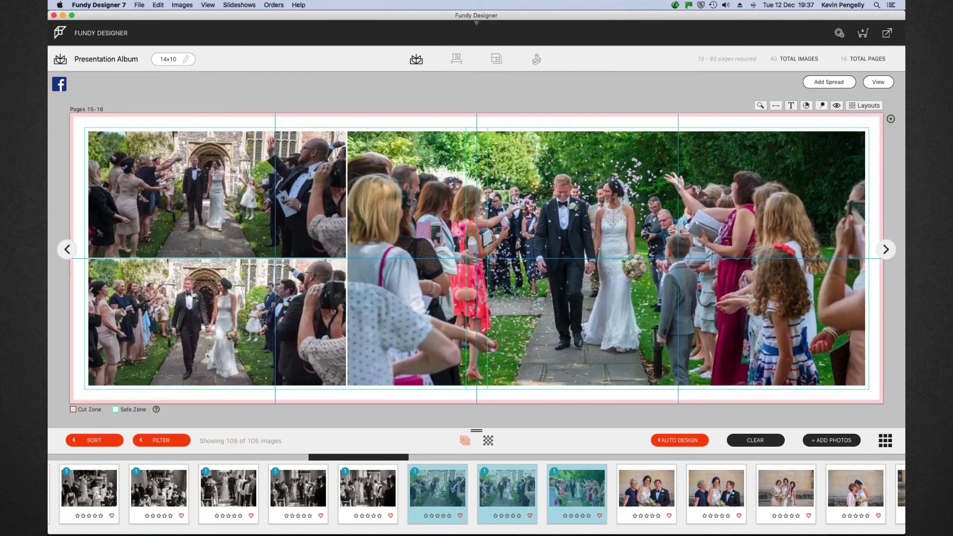
click(262, 307)
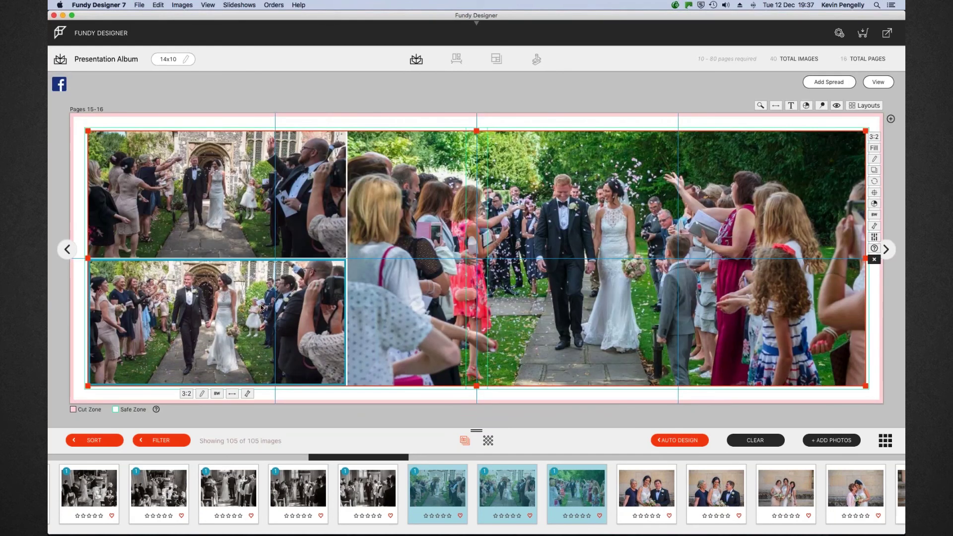
drag(89, 258, 116, 258)
click(874, 192)
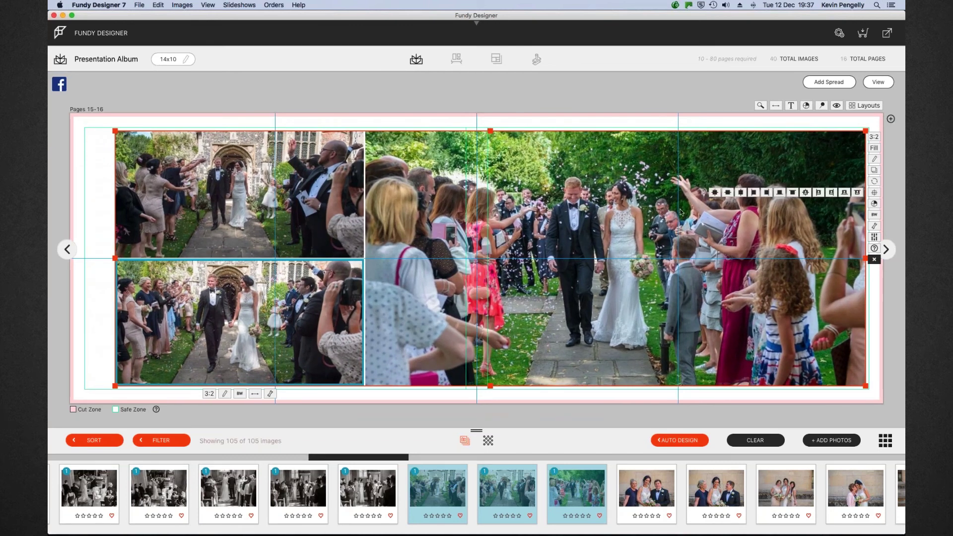
click(715, 192)
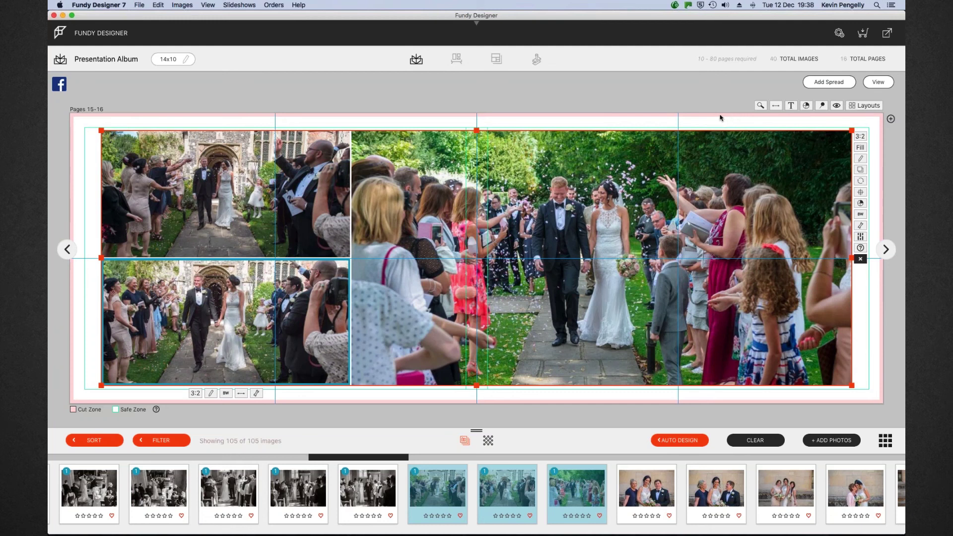
click(878, 83)
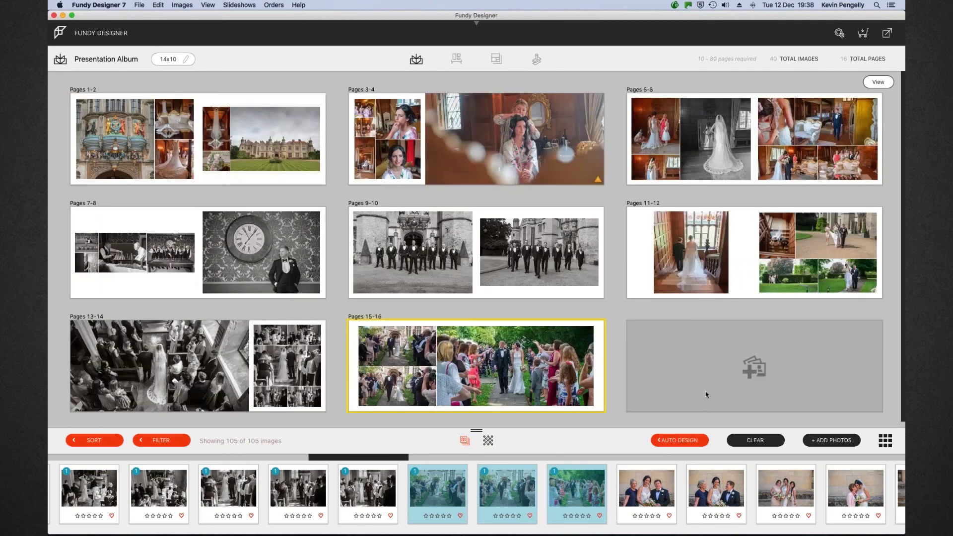
Fill the empty spread with four family and bridesmaid photos to create Pages 17-18
click(645, 476)
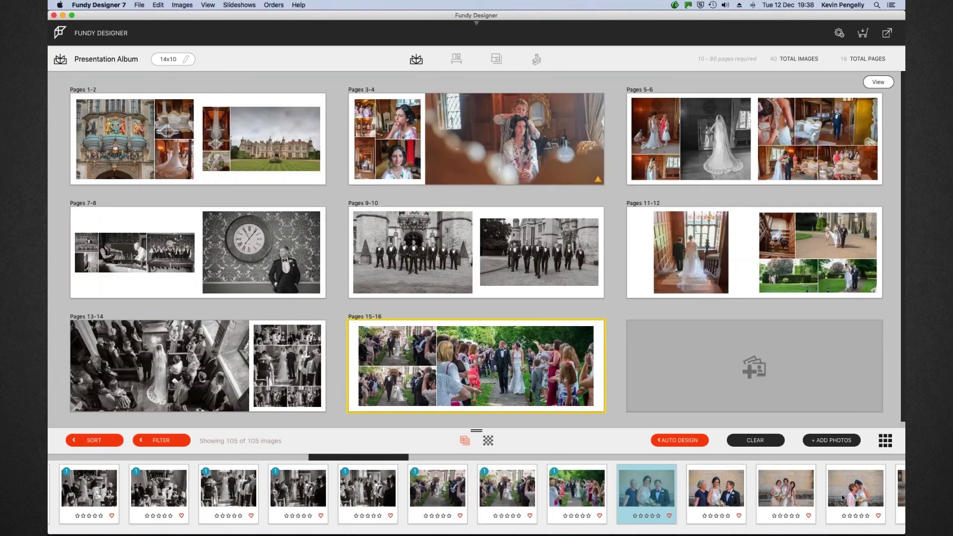
shift+click(854, 489)
click(748, 355)
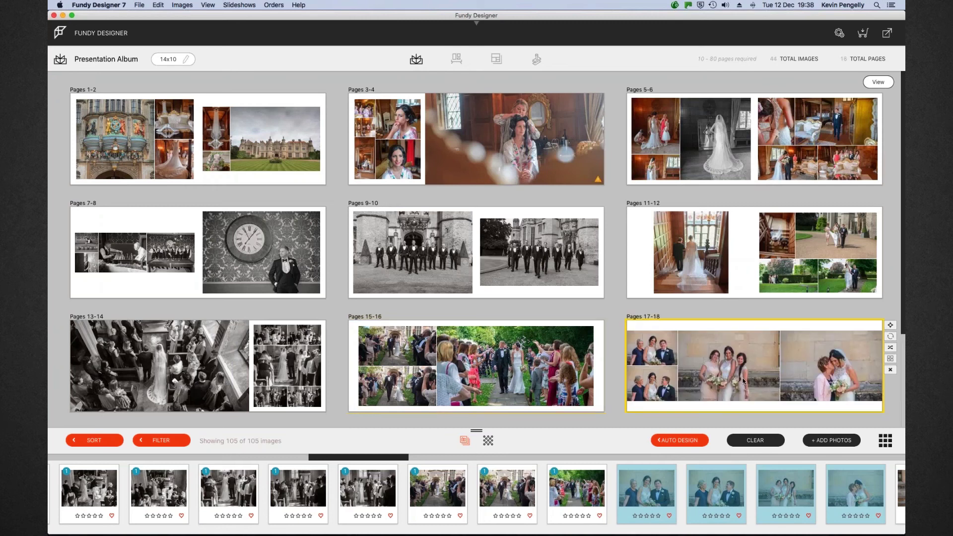
Pull the Pages 17-18 layout's top-left and top-right corners inward to tighten it
double_click(672, 333)
click(127, 159)
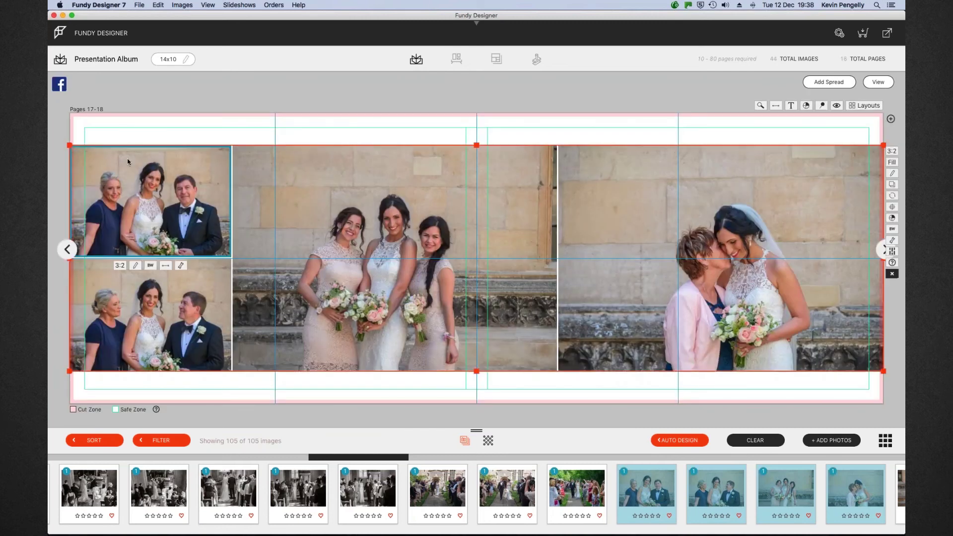
drag(73, 142, 82, 134)
click(420, 254)
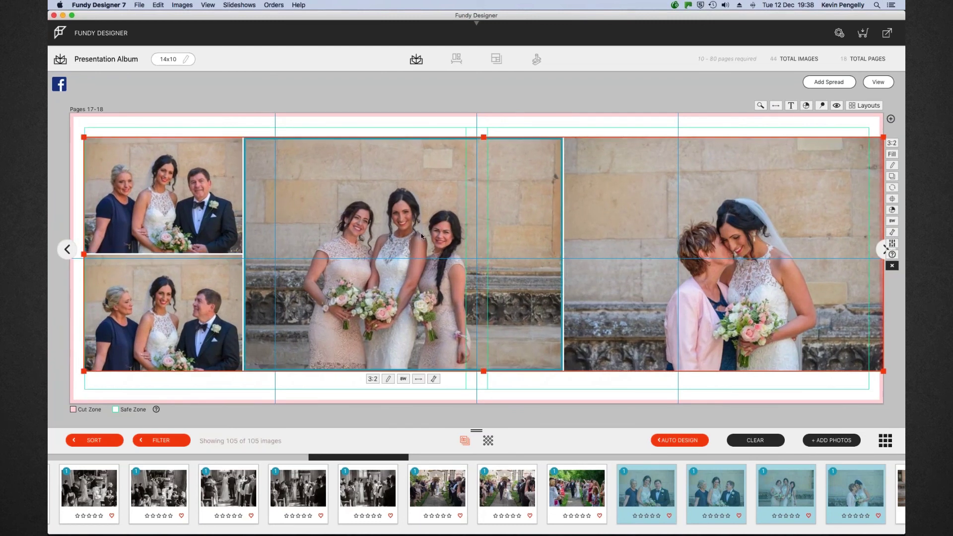
drag(882, 136, 868, 136)
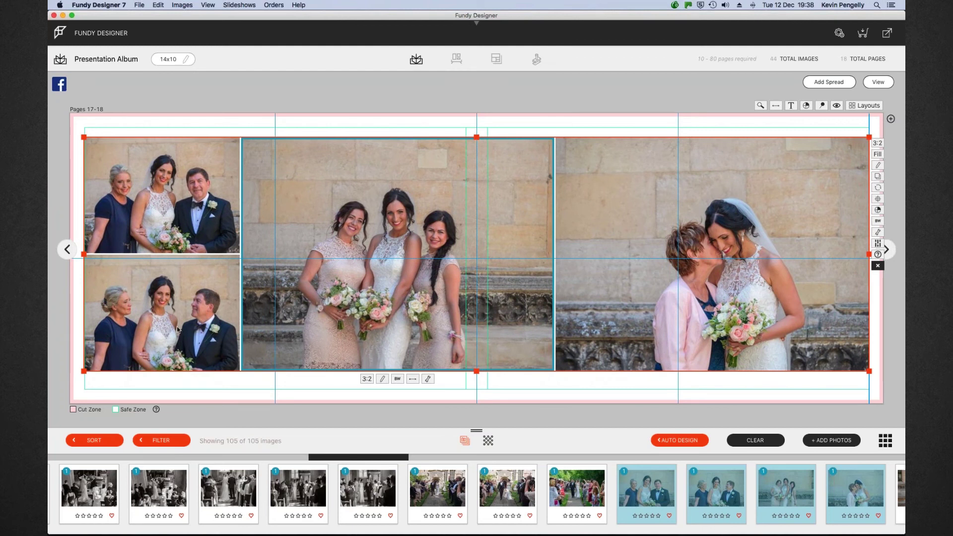
Zoom in on the mother-and-bride photo and reframe it toward the upper left
click(751, 283)
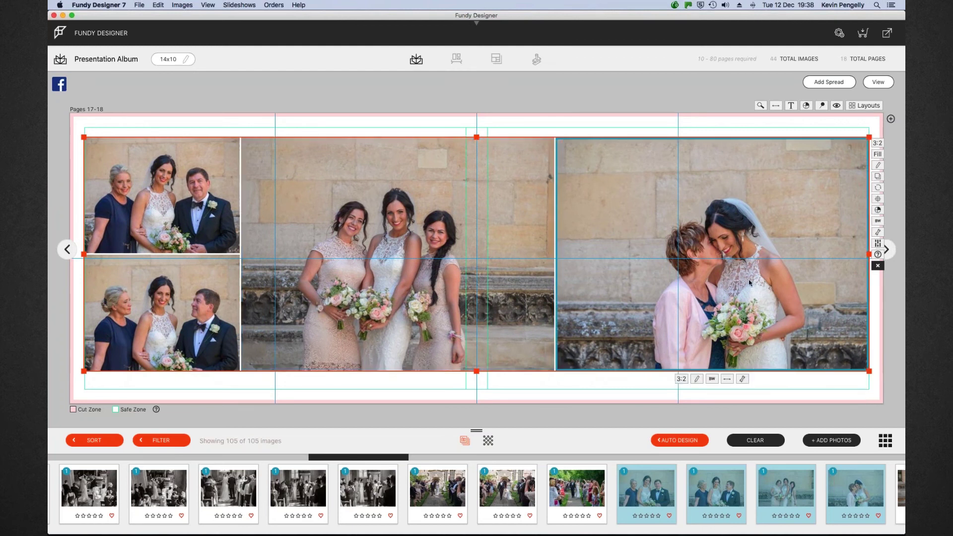
click(742, 379)
drag(692, 406, 701, 407)
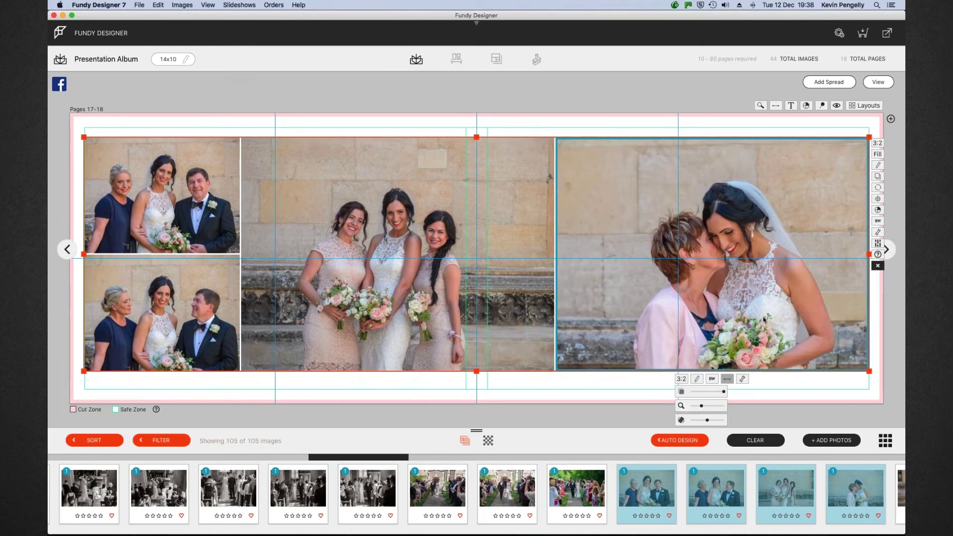
drag(763, 316, 729, 280)
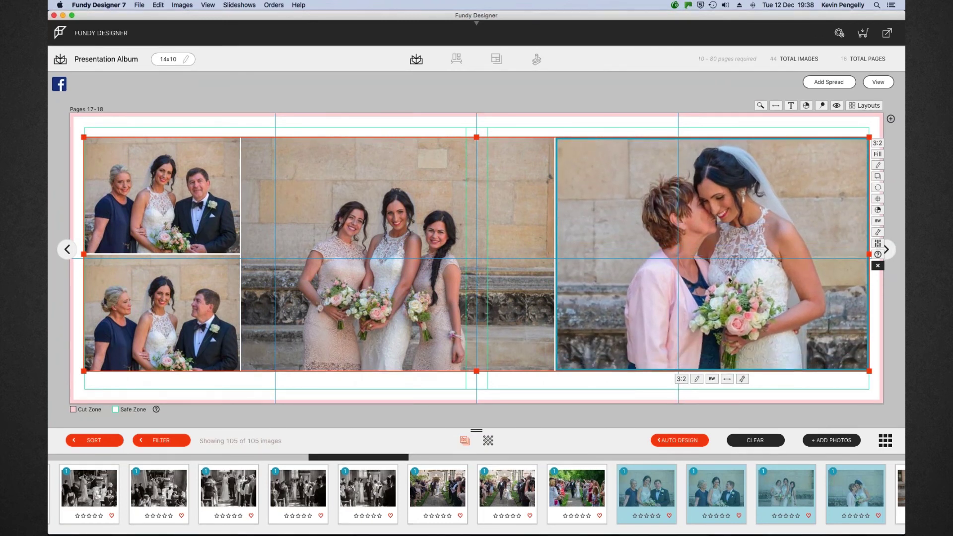
Zoom in on the bridesmaids photo, reframe it toward the upper left, and return to the overview
click(411, 312)
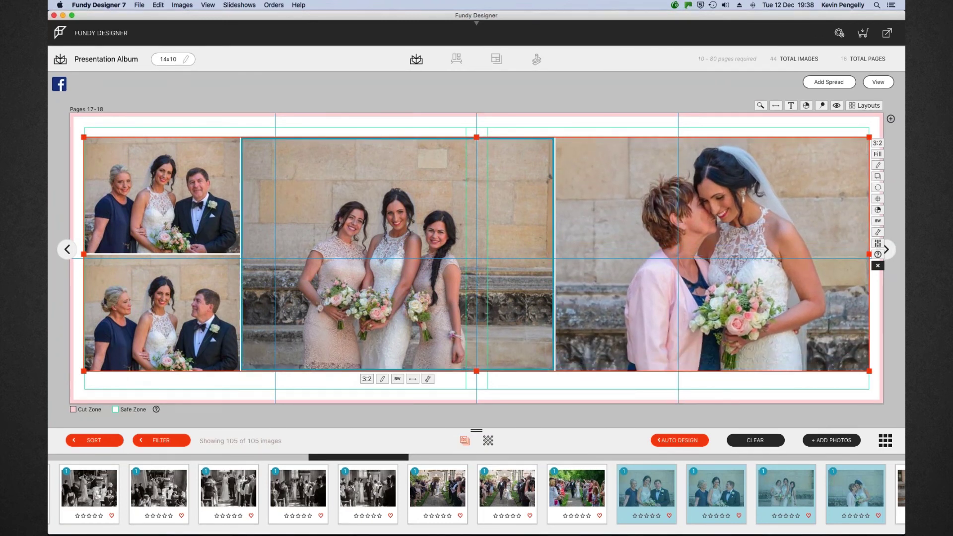
click(428, 378)
drag(377, 406, 380, 405)
drag(450, 295, 441, 262)
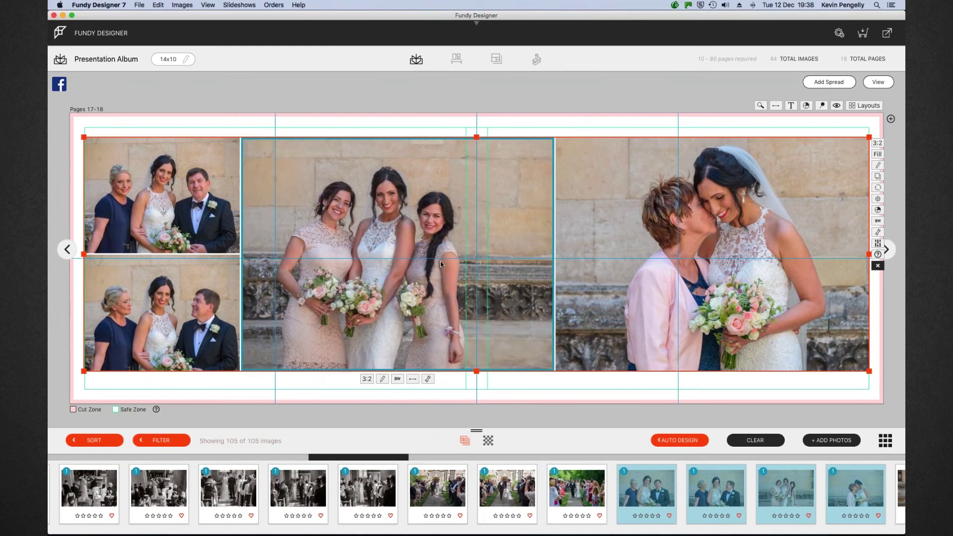
click(875, 83)
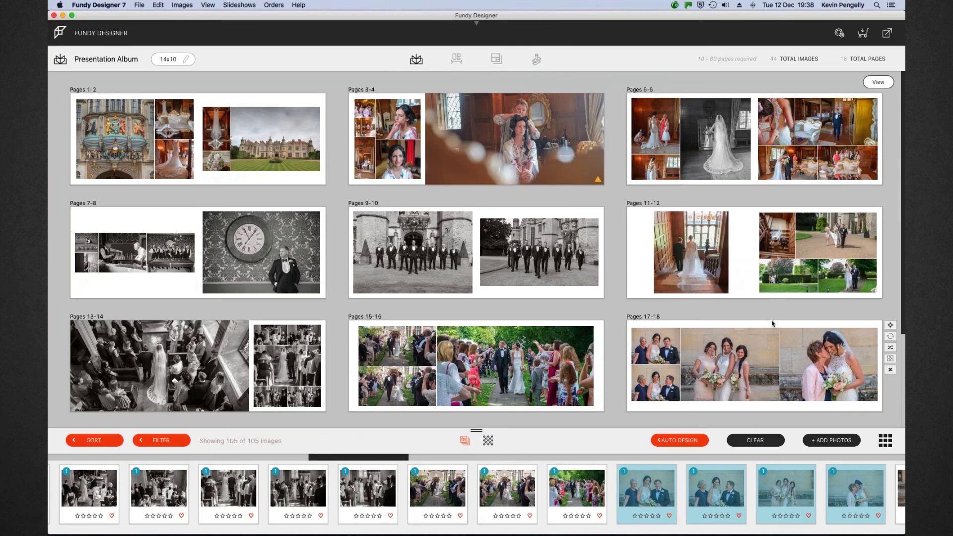
Create Pages 19-20 from two bride-by-the-stone-wall photos and open it for editing
scroll(771, 323, down, 3)
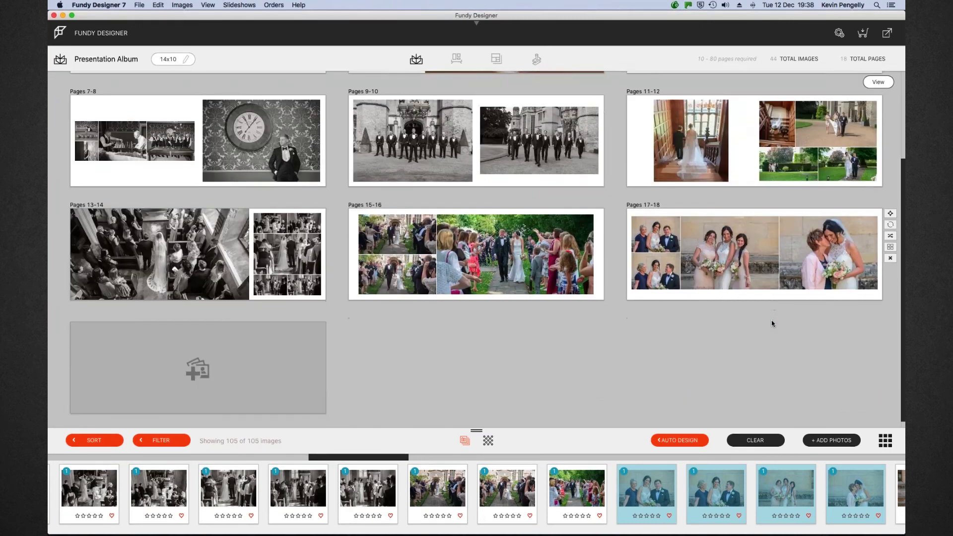
scroll(772, 323, up, 2)
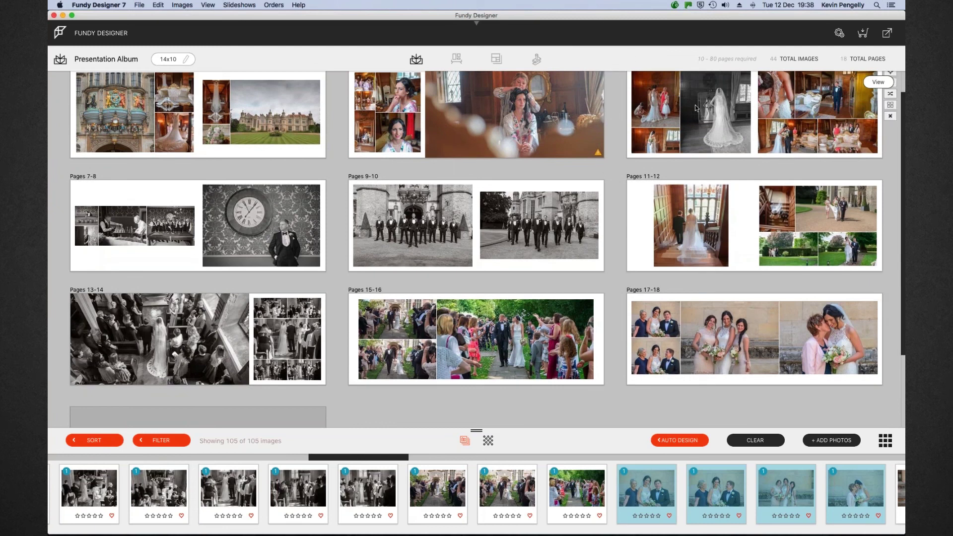
scroll(645, 342, down, 3)
scroll(774, 468, right, 3)
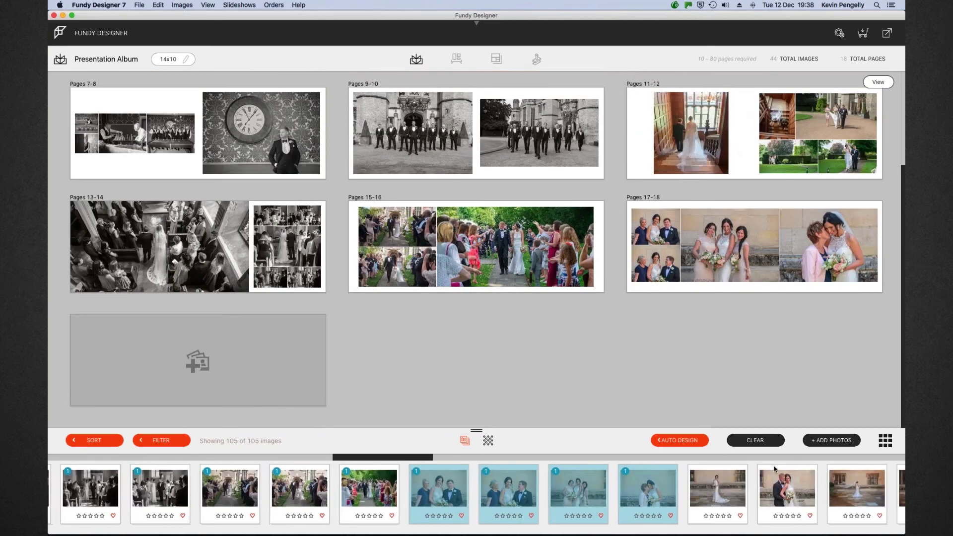
scroll(774, 469, right, 3)
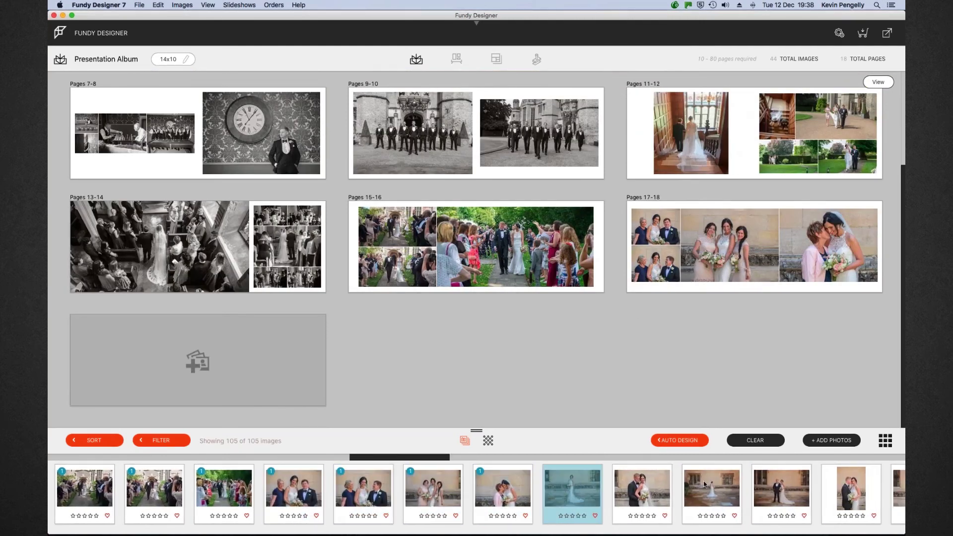
shift+click(710, 485)
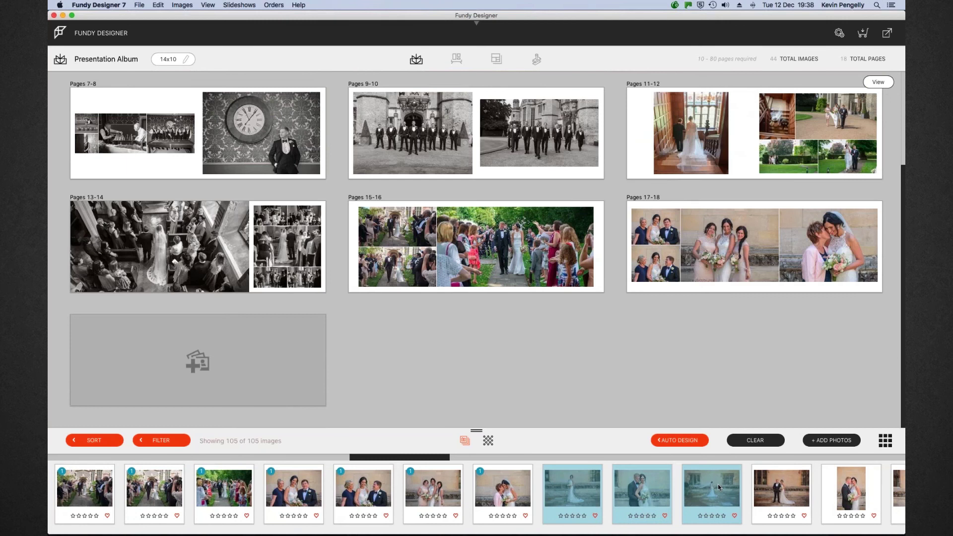
super+click(654, 484)
drag(561, 493, 237, 371)
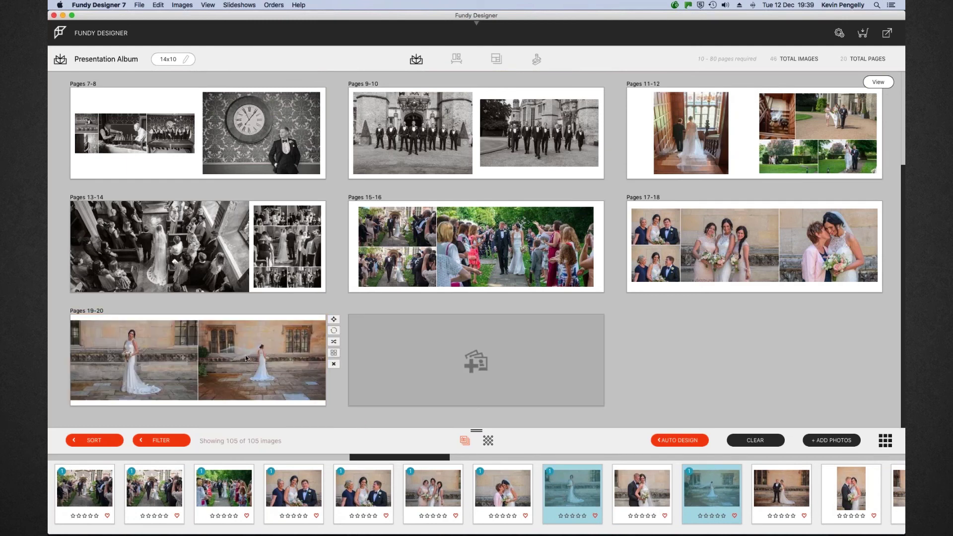
double_click(249, 359)
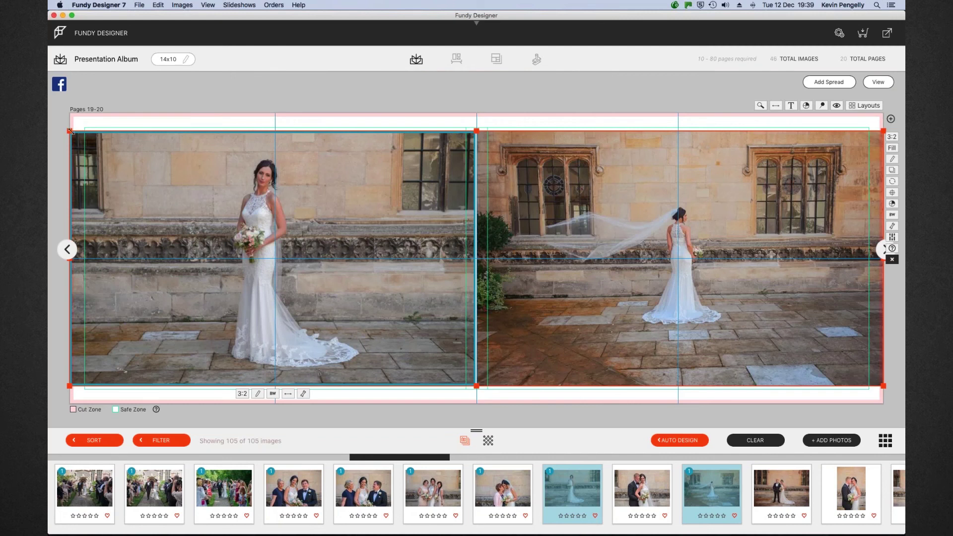
Resize the two bride photos from their corners and edges to fill pages 19-20
drag(70, 131, 83, 128)
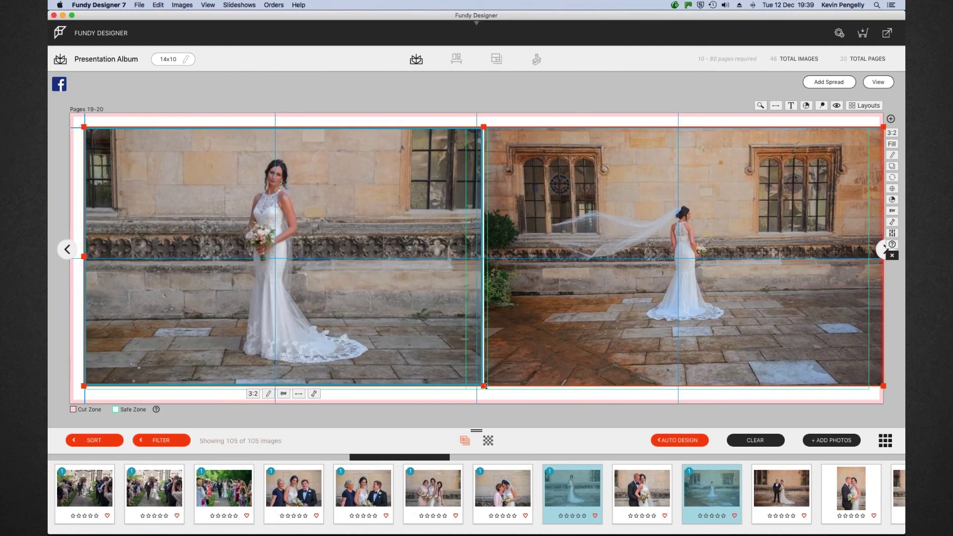
drag(485, 387, 485, 389)
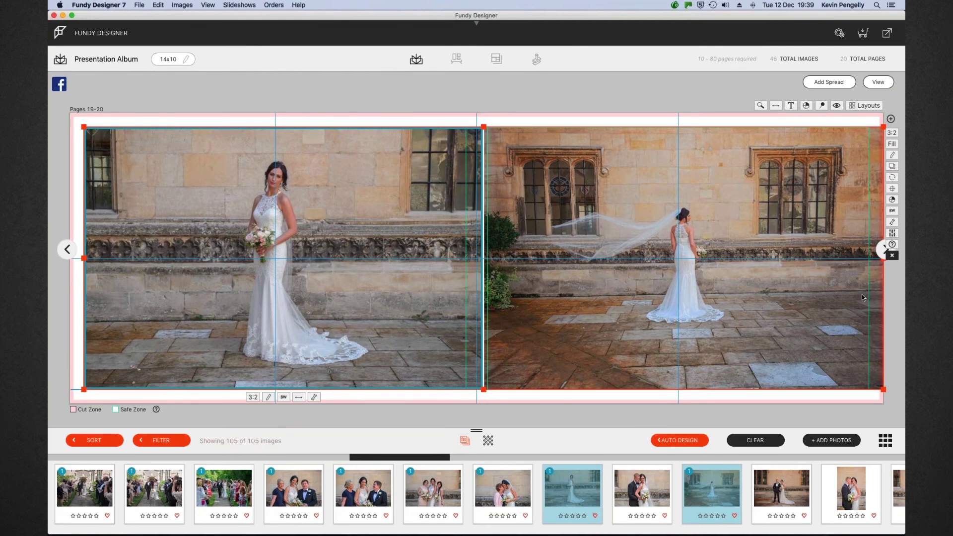
drag(885, 389, 870, 390)
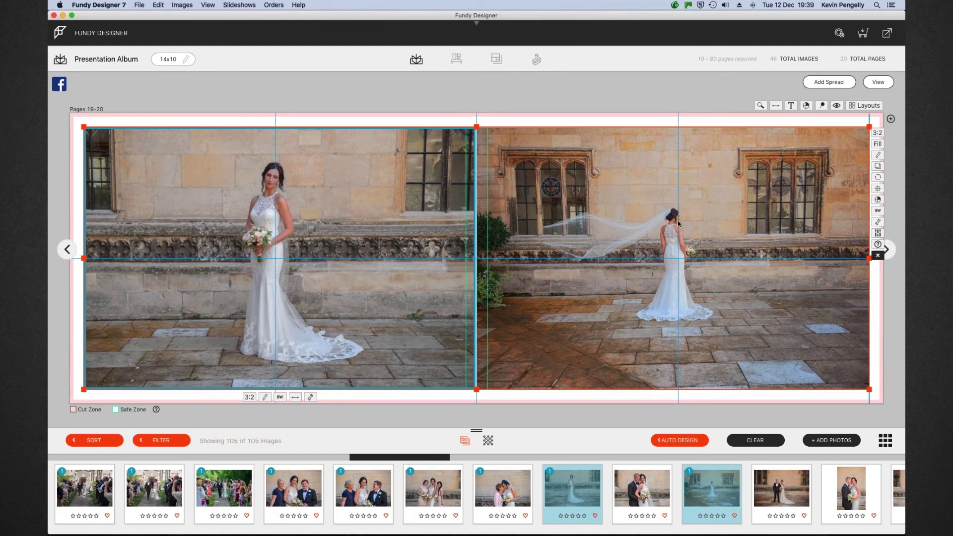
Swap the two bride photos so the veil shot is on the left, then return to the overview
click(770, 117)
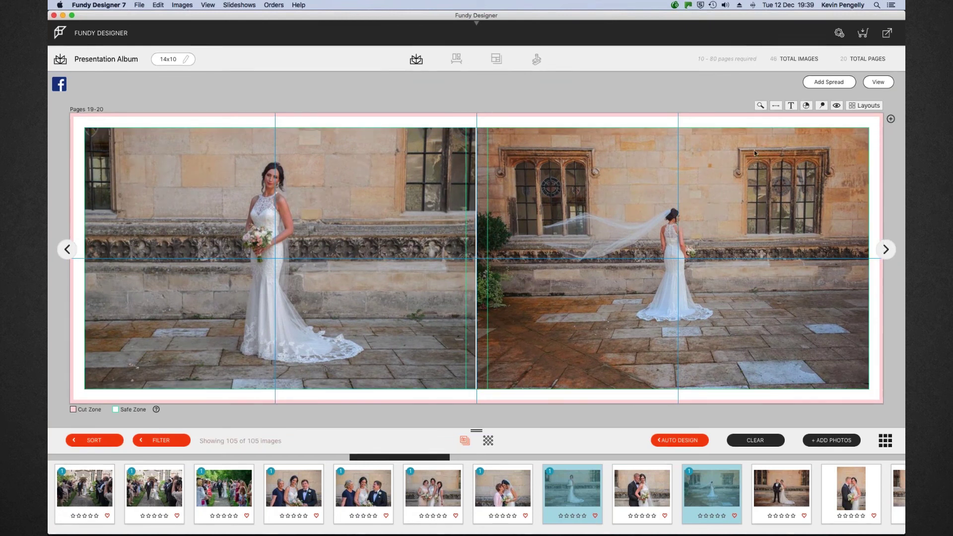
click(776, 106)
drag(764, 218, 361, 217)
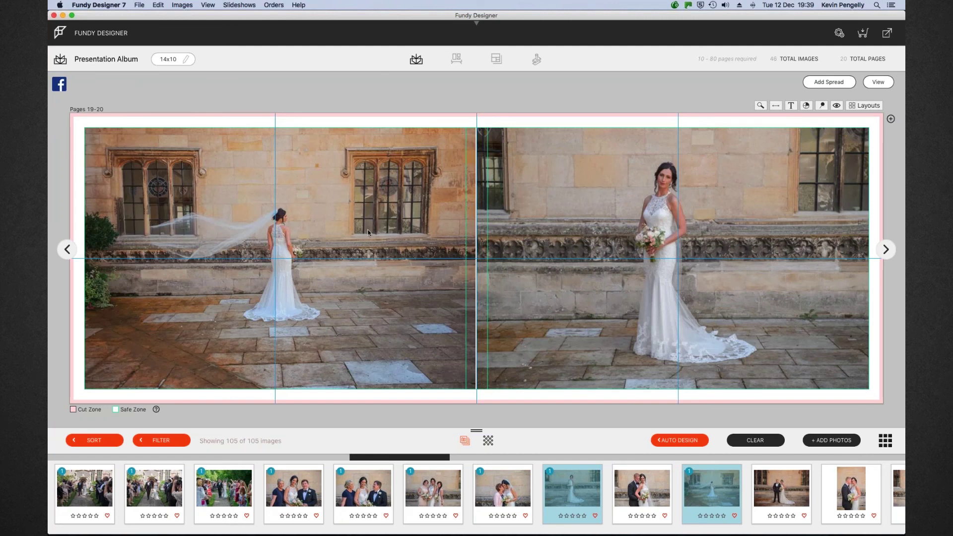
click(876, 83)
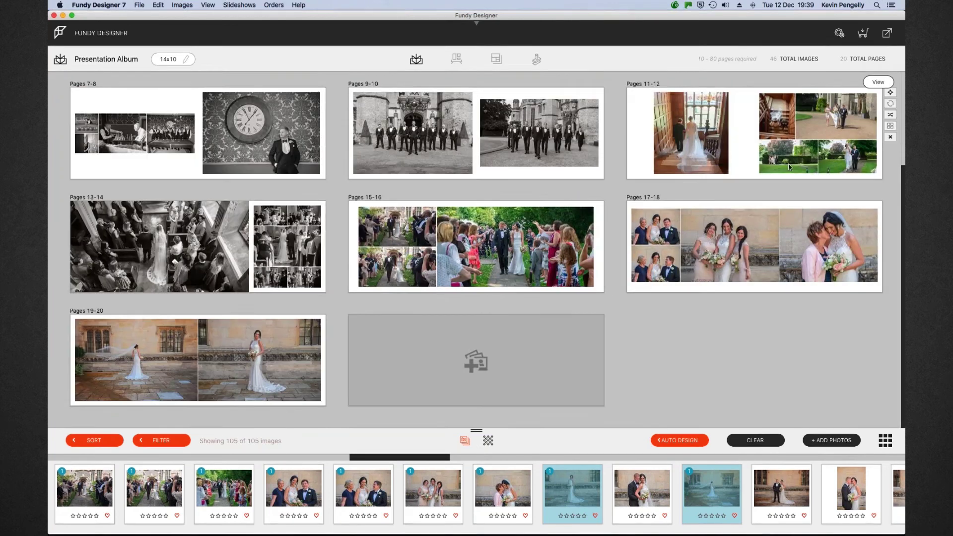
Create a Pages 21-22 spread from three couple photos and open it
click(651, 480)
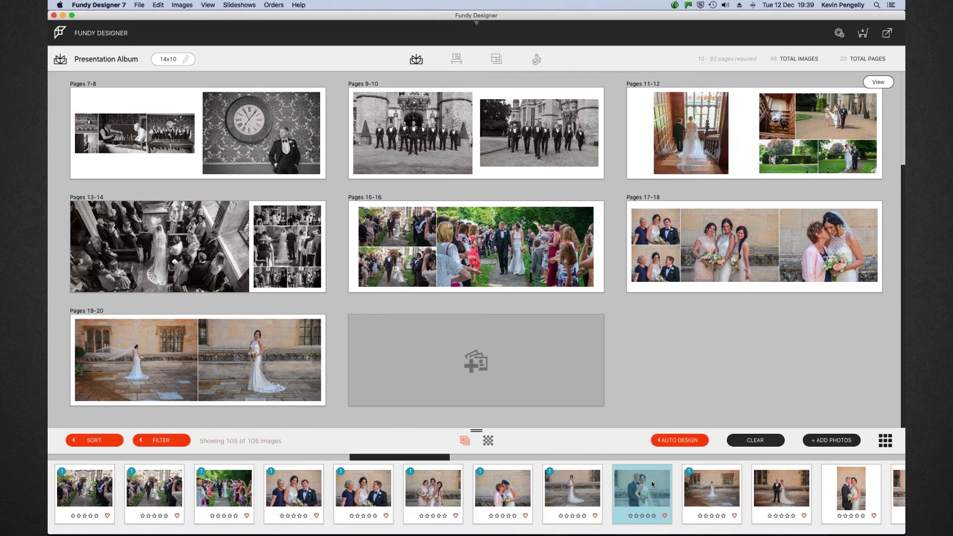
super+click(837, 486)
drag(766, 490, 517, 369)
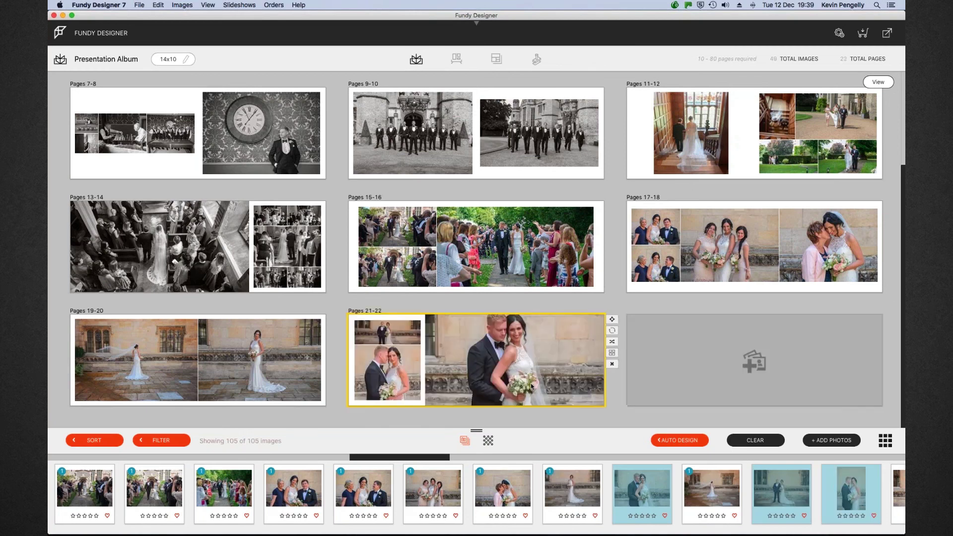
double_click(547, 304)
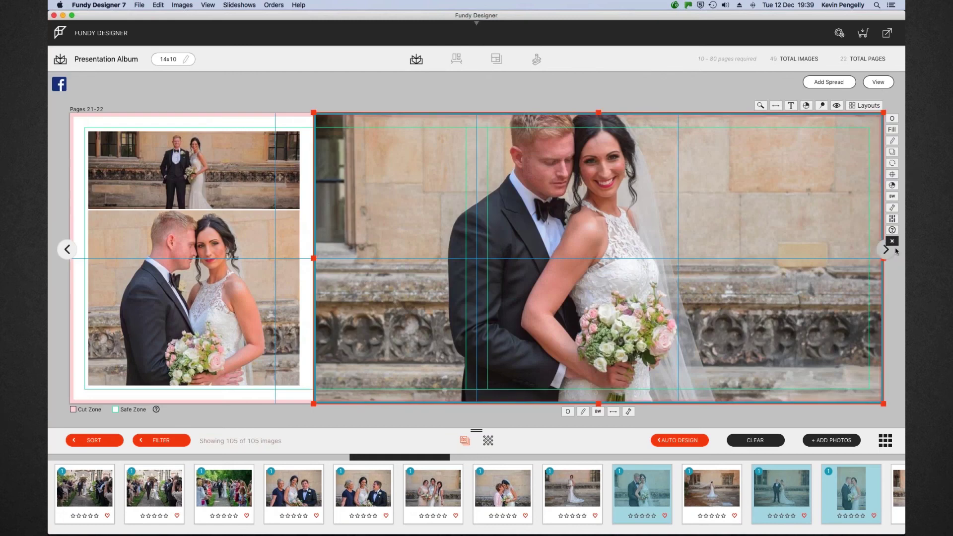
Clear the auto-placed photos and drop the three couple photos onto the left page
click(892, 241)
click(296, 256)
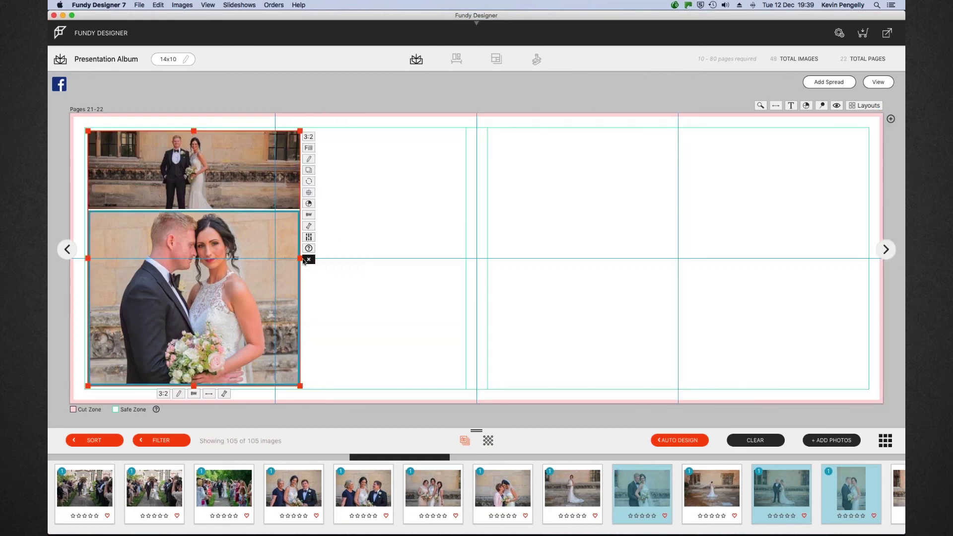
click(308, 259)
drag(650, 499, 249, 296)
Make the photo row fill its frames, enlarge it across the left page, and centre it vertically
click(280, 247)
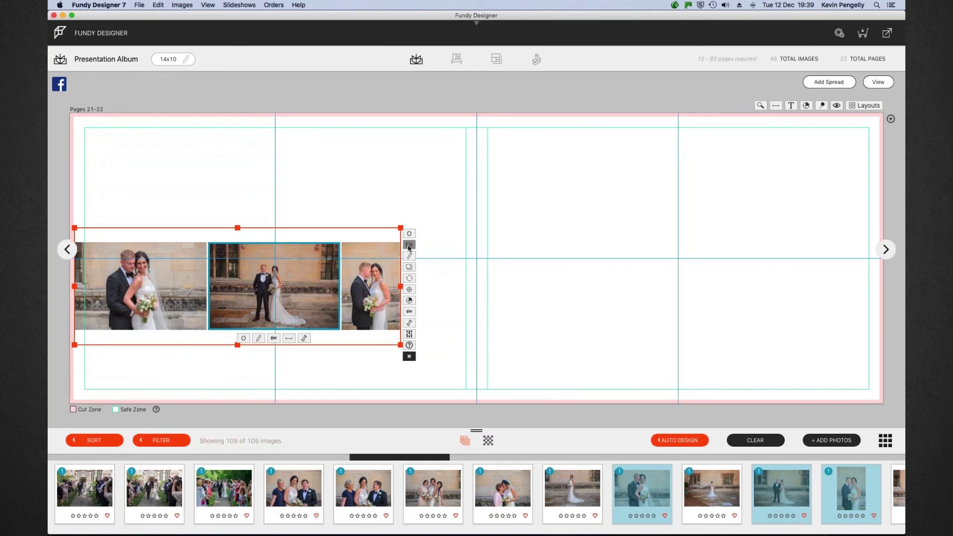
click(409, 245)
drag(267, 229, 277, 202)
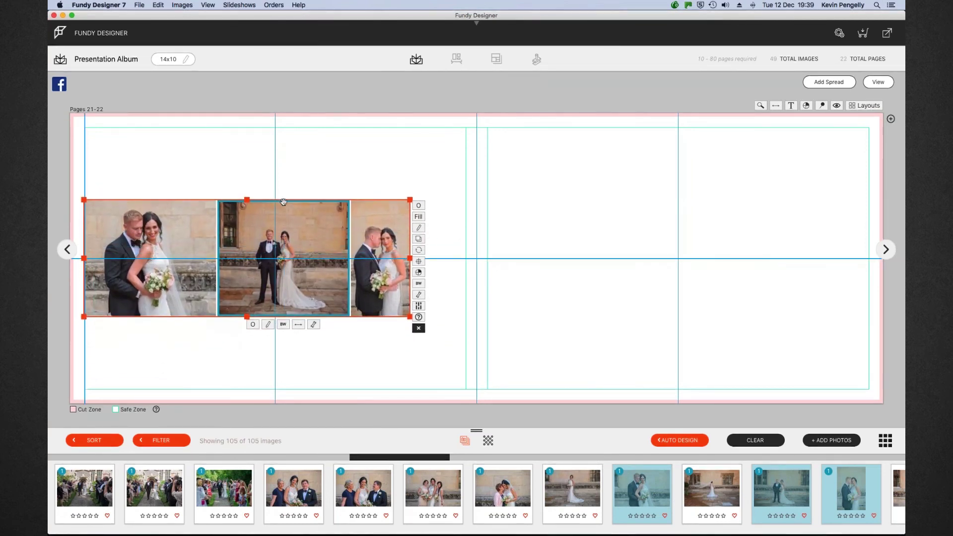
drag(409, 199, 465, 190)
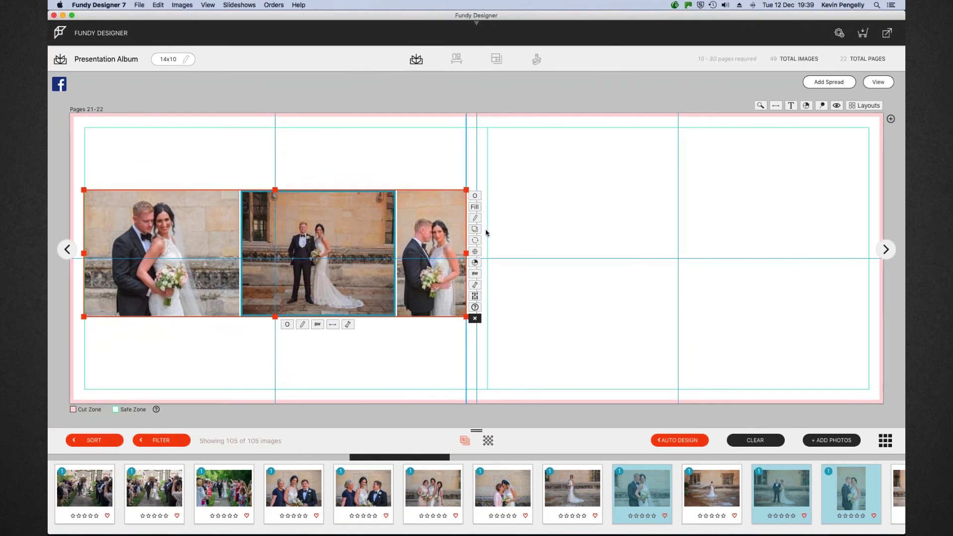
click(475, 252)
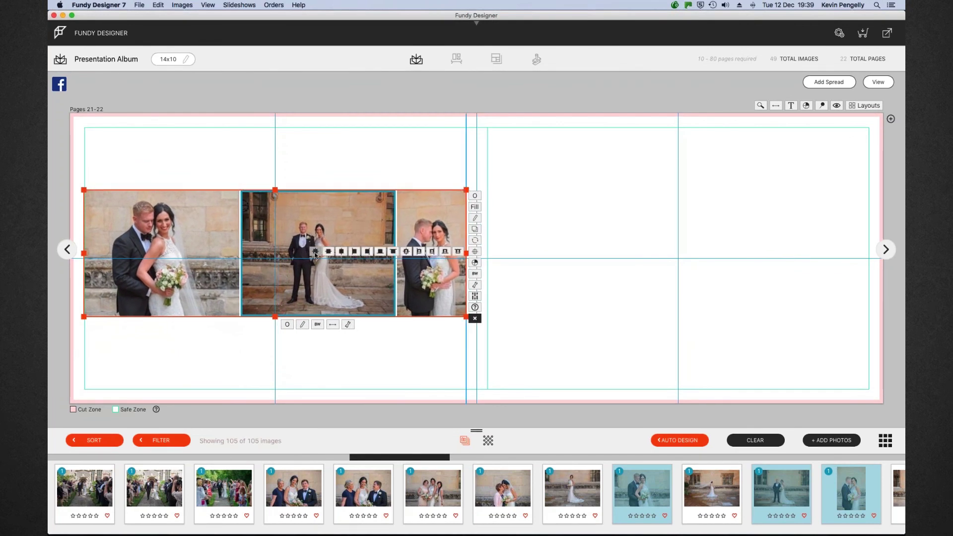
click(335, 252)
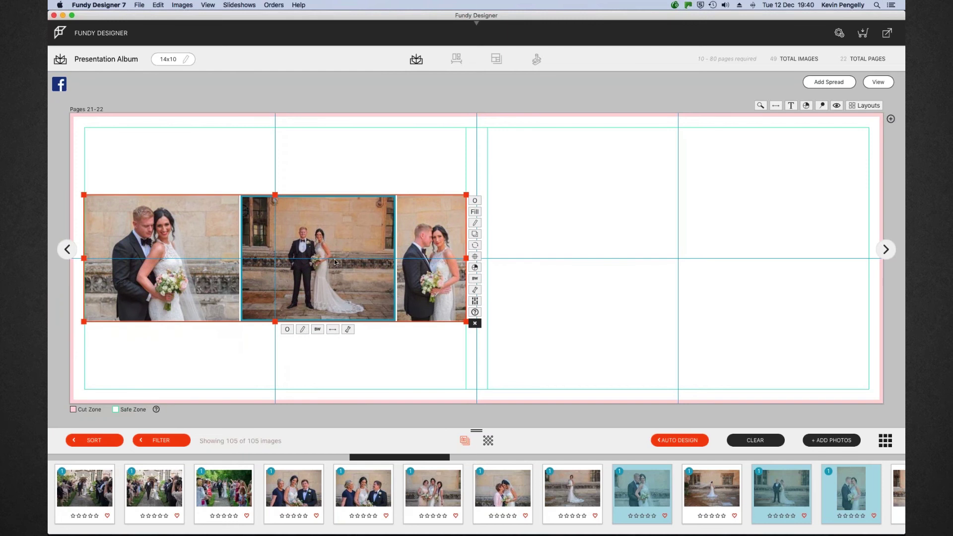
Select the centre couple photo and zoom it in slightly within its frame
click(348, 329)
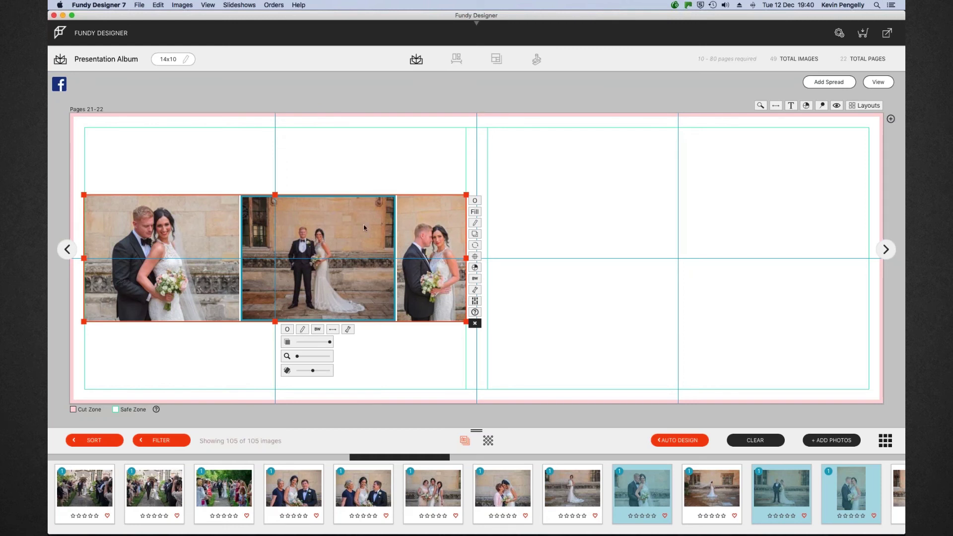
click(381, 172)
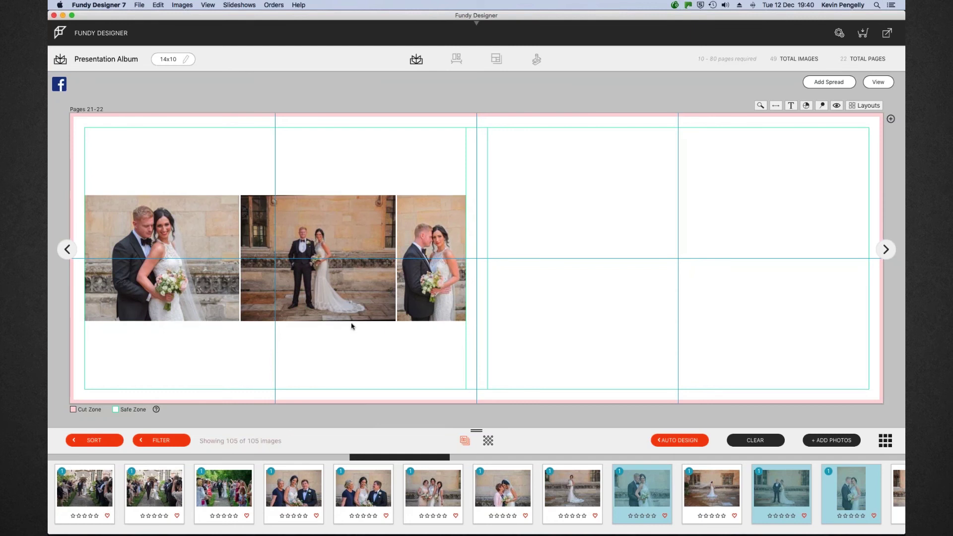
click(346, 287)
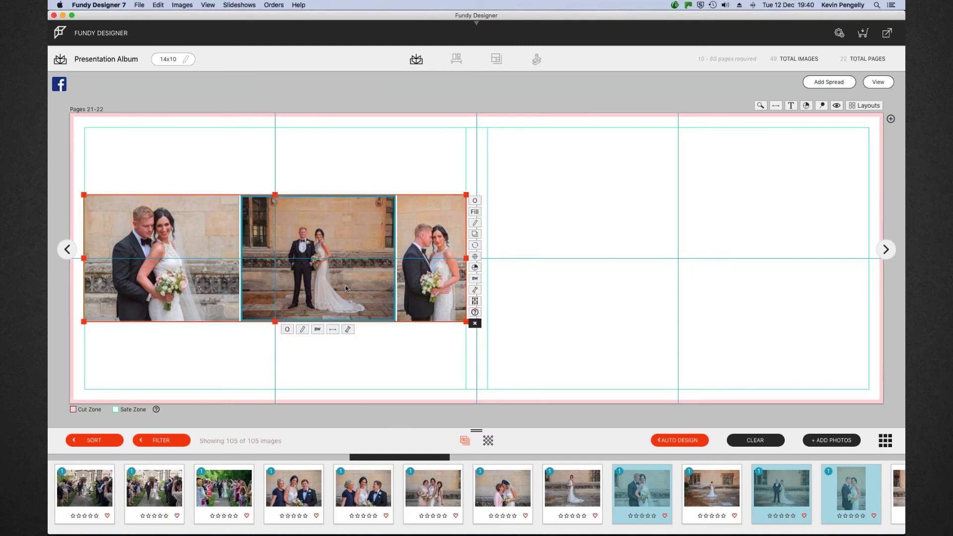
click(348, 330)
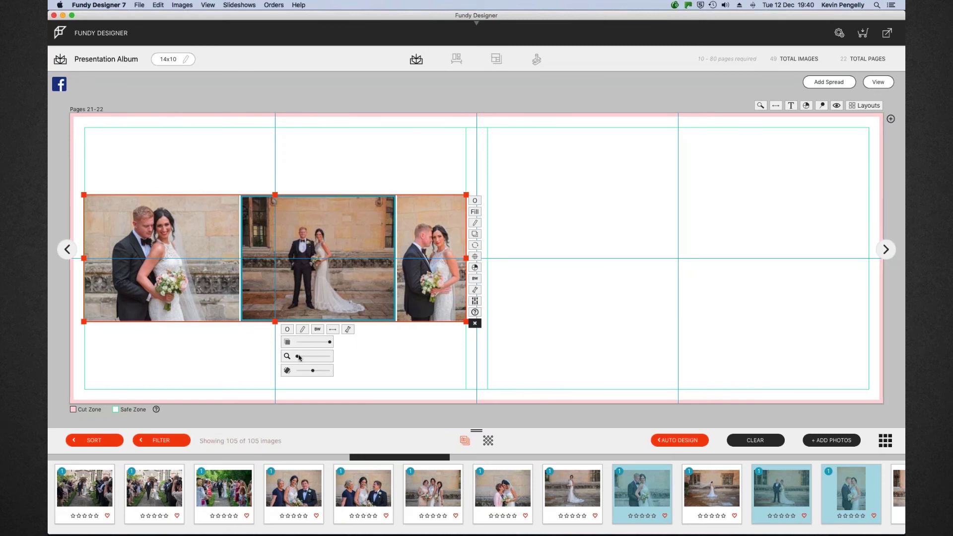
drag(298, 357, 301, 357)
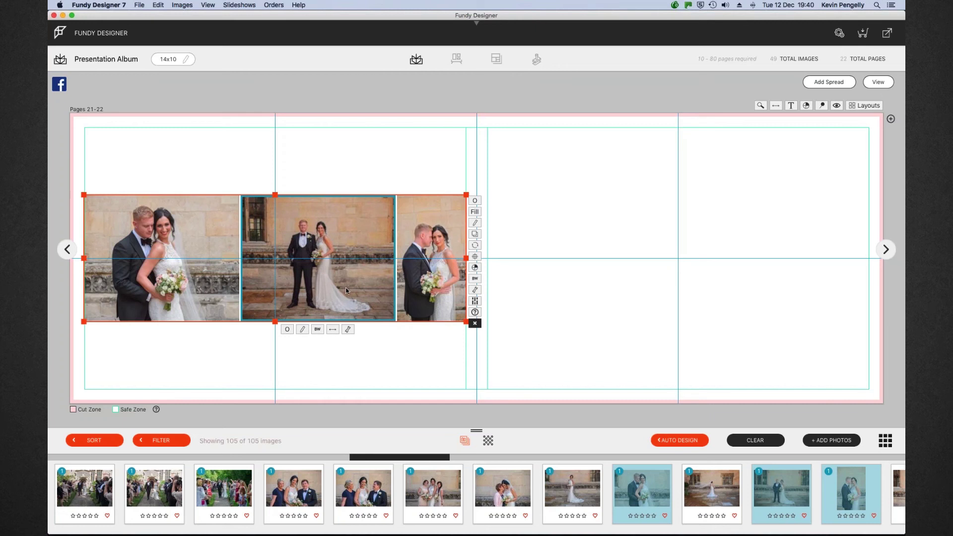
click(383, 347)
Zoom the centre couple photo in two more small increments, then deselect the group
click(368, 313)
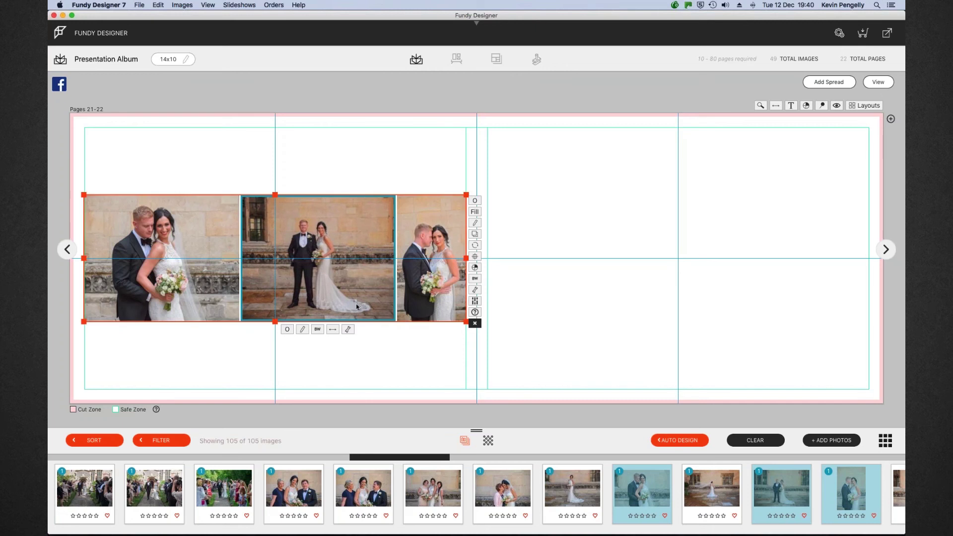
mouse_move(348, 329)
drag(297, 358, 303, 357)
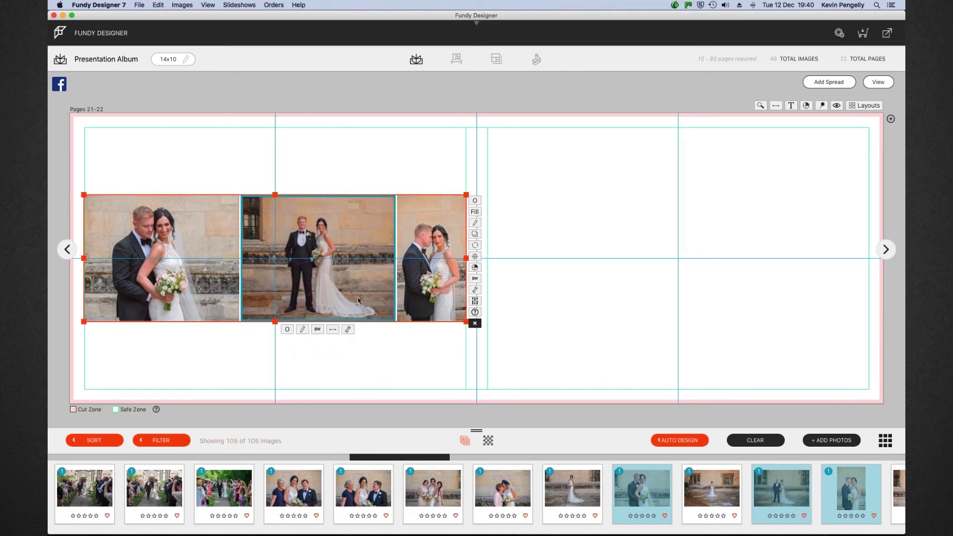
click(385, 353)
click(374, 294)
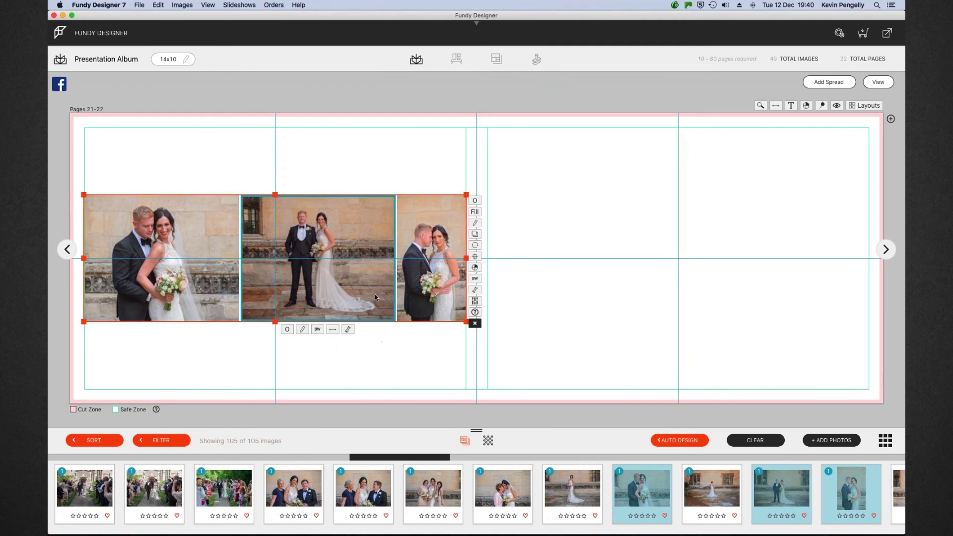
mouse_move(347, 330)
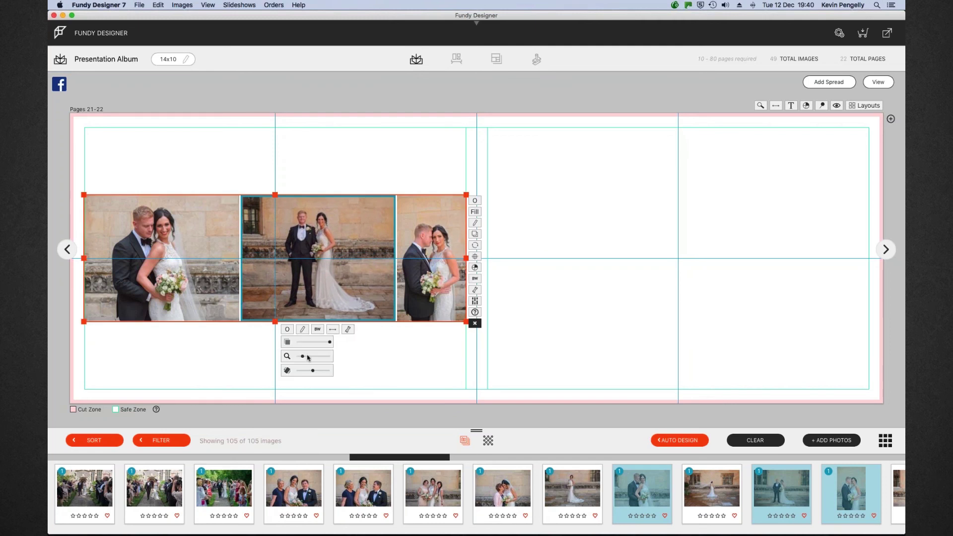
drag(303, 356, 308, 358)
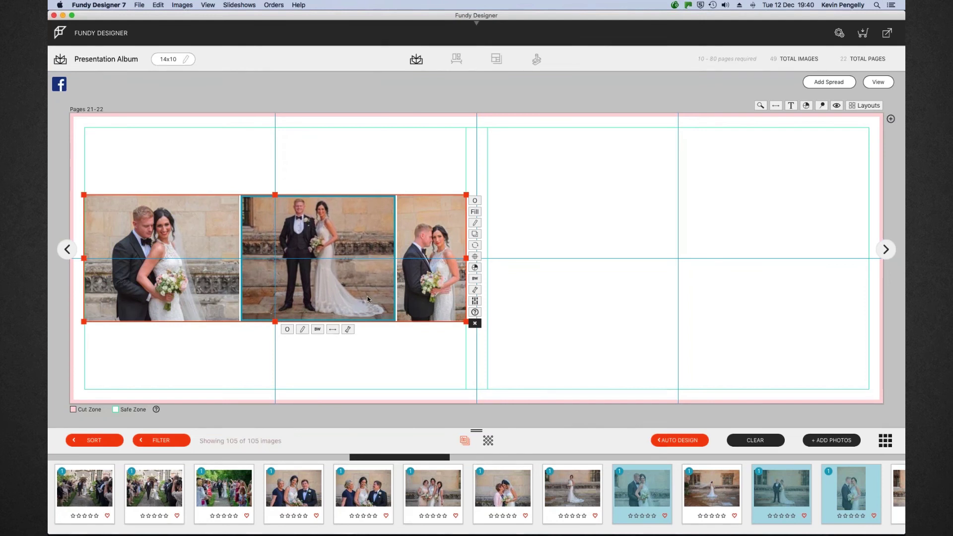
key(Escape)
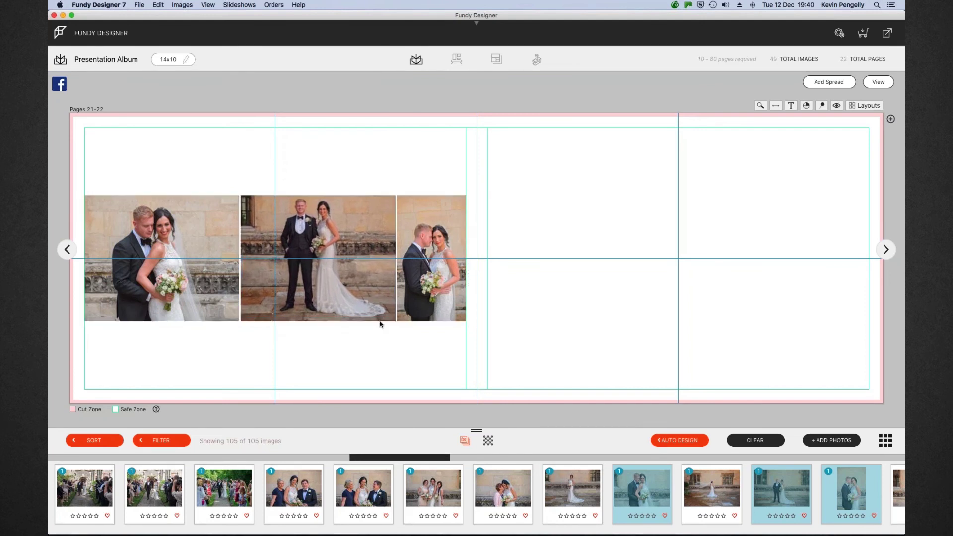
Add a bride-and-groom photo to the right page of Pages 21-22 and make it fill its frame
scroll(732, 502, right, 5)
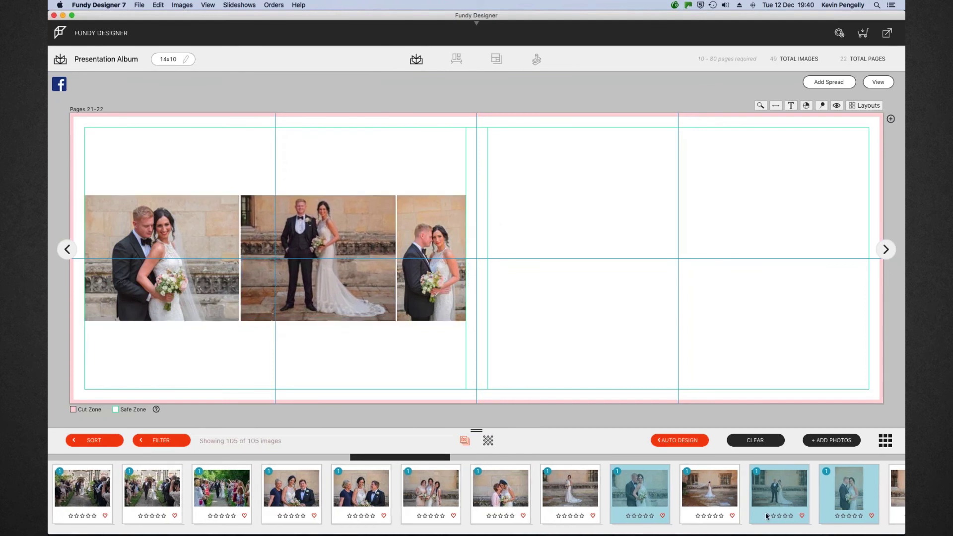
drag(648, 489, 659, 257)
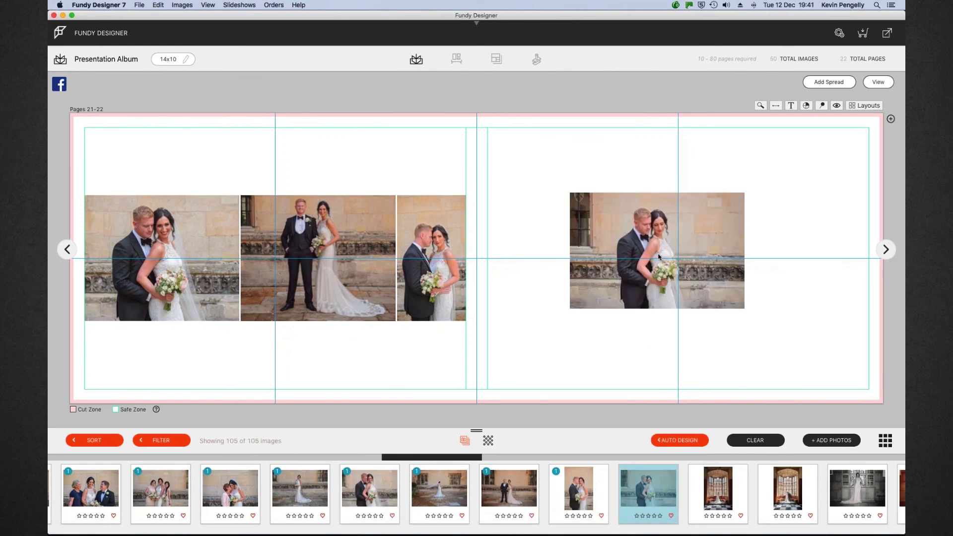
click(680, 273)
click(828, 209)
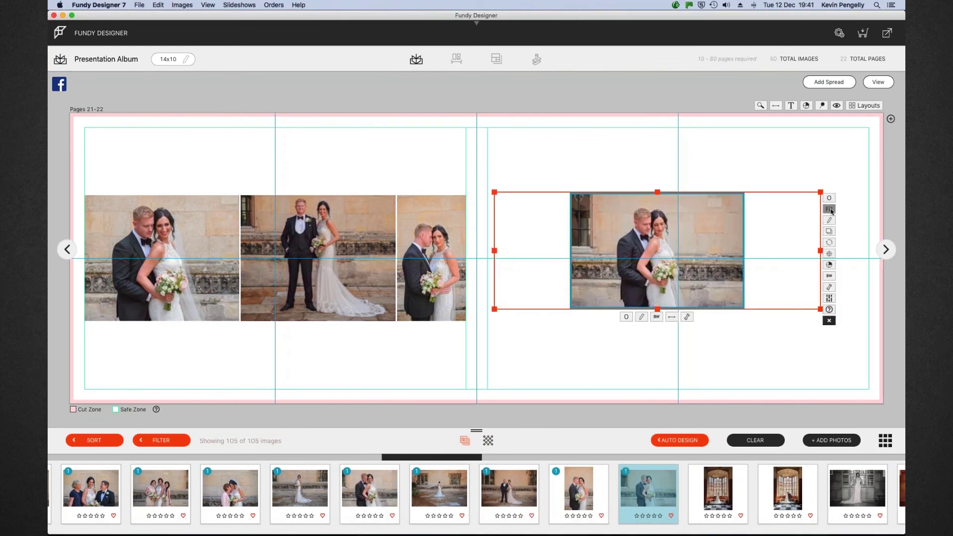
Stretch the couple photo to the right page's top, bottom-right corner and fold, then return to the overview
drag(660, 190, 658, 127)
drag(819, 308, 864, 390)
drag(499, 260, 488, 258)
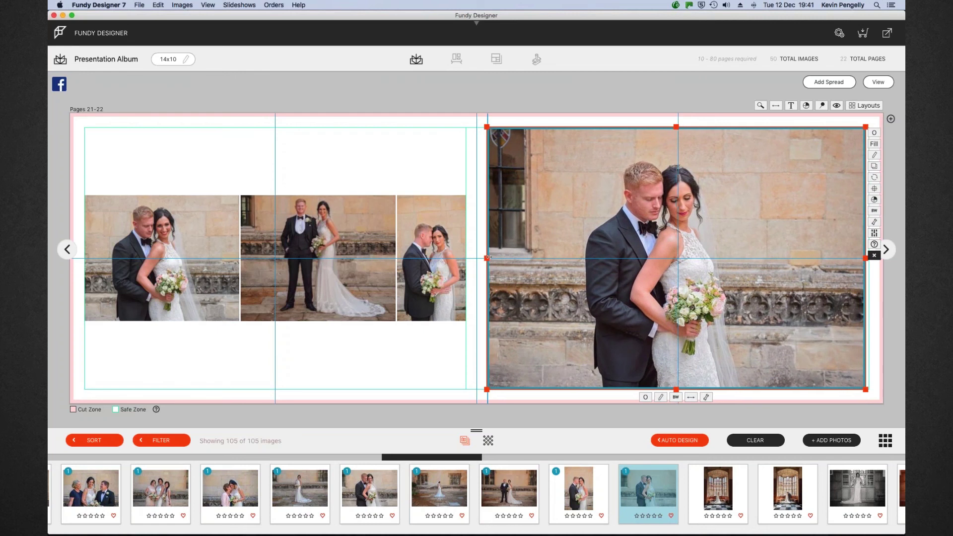
click(877, 82)
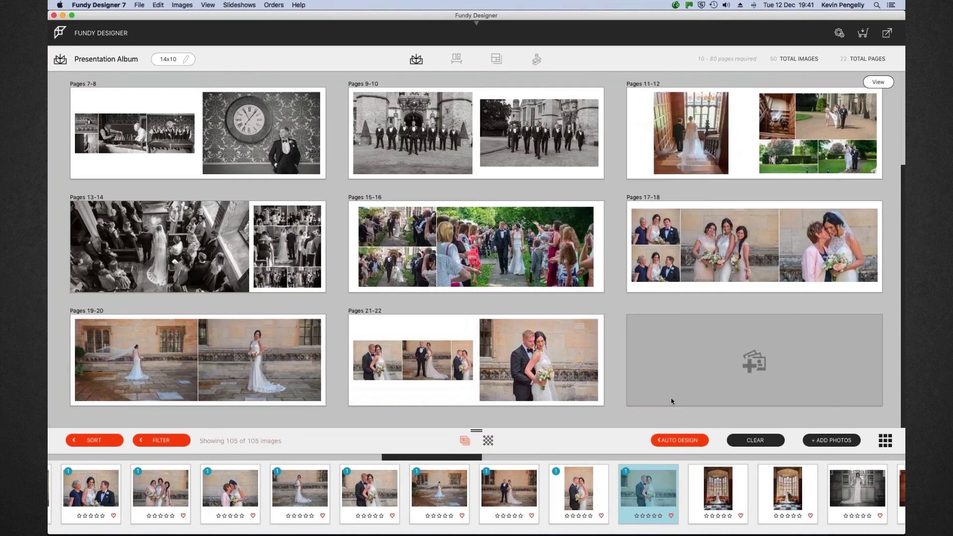
Create a Pages 23-24 spread from two stained-glass window photos and open it
click(726, 484)
shift+click(775, 487)
drag(720, 492, 727, 364)
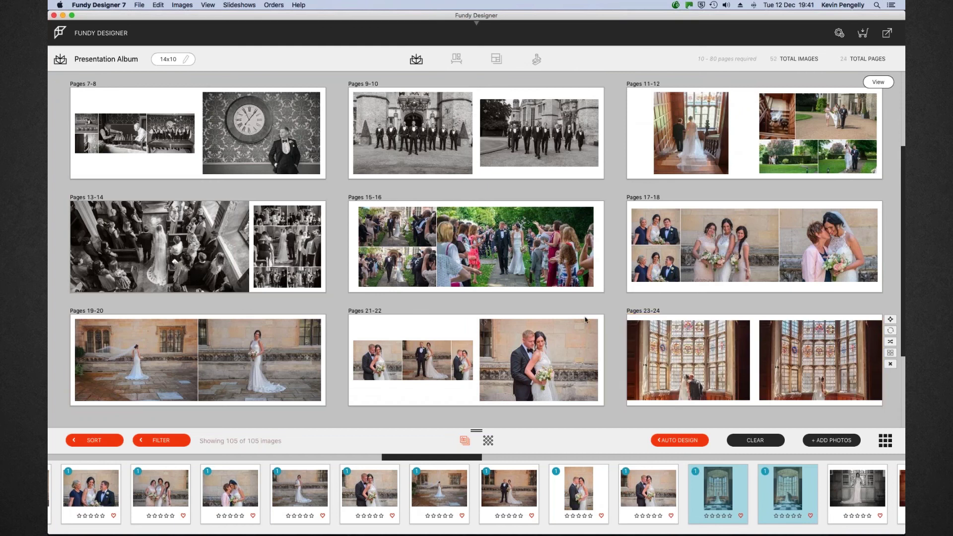
key(space)
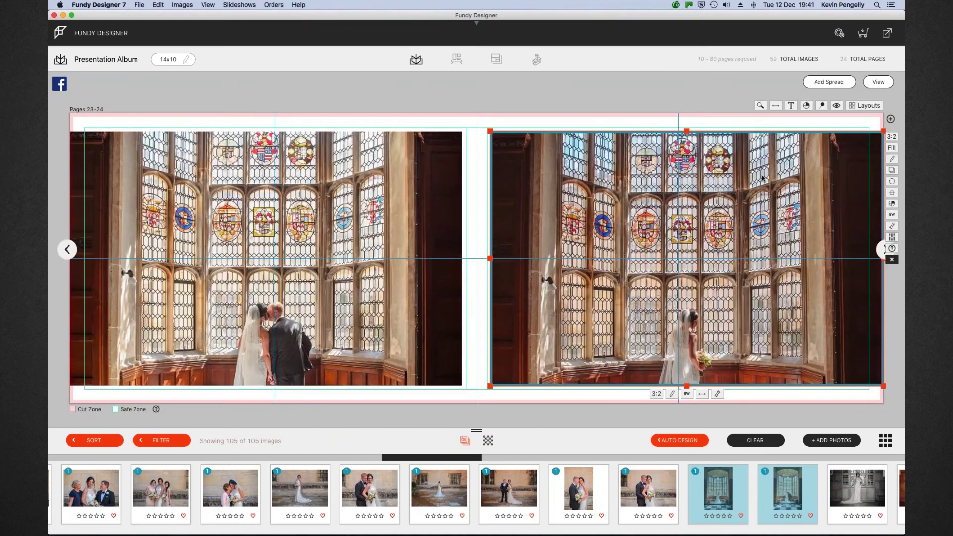
Remove the auto-placed photos and drop two window photos onto the left page
click(892, 259)
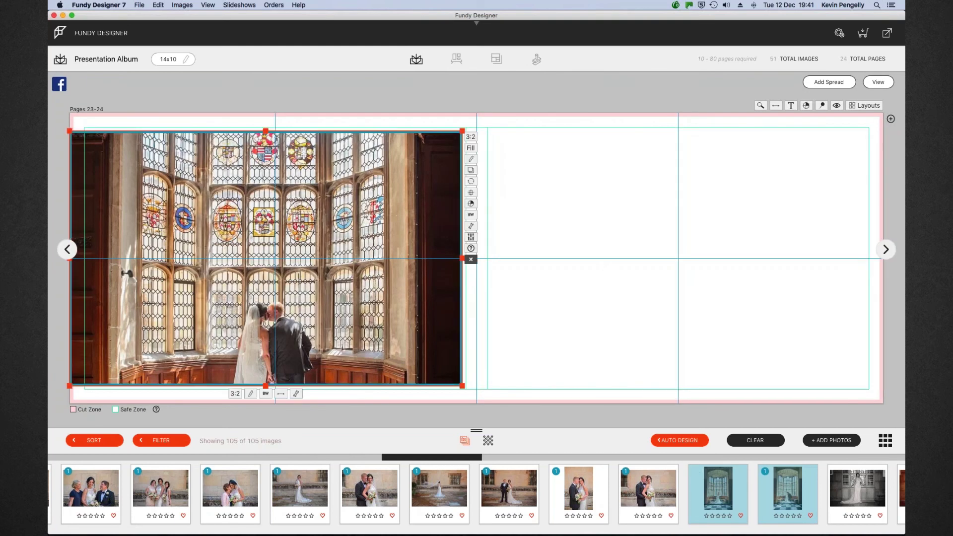
click(471, 259)
drag(704, 476, 335, 272)
Make both window photos fill their frames, stretch them to the left page edges, and align them
click(472, 216)
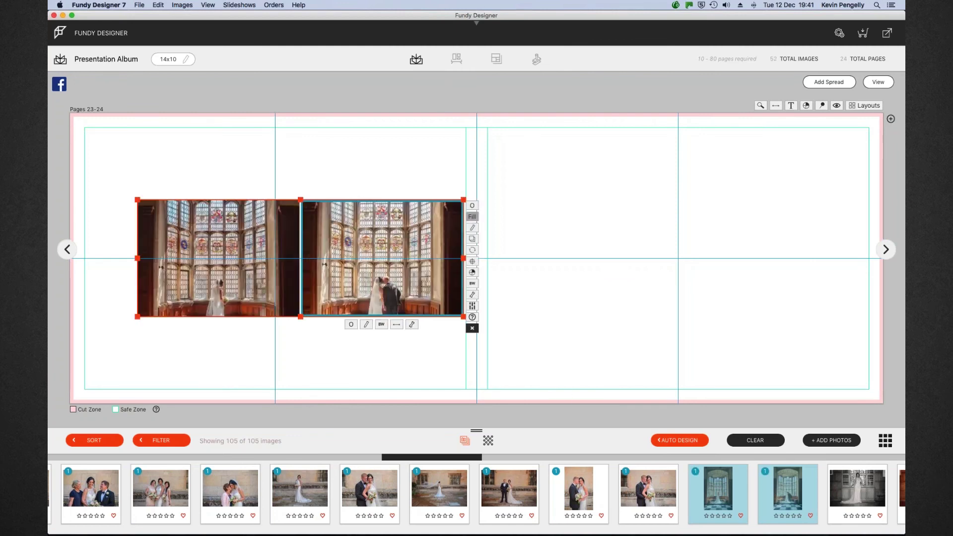
drag(300, 200, 300, 131)
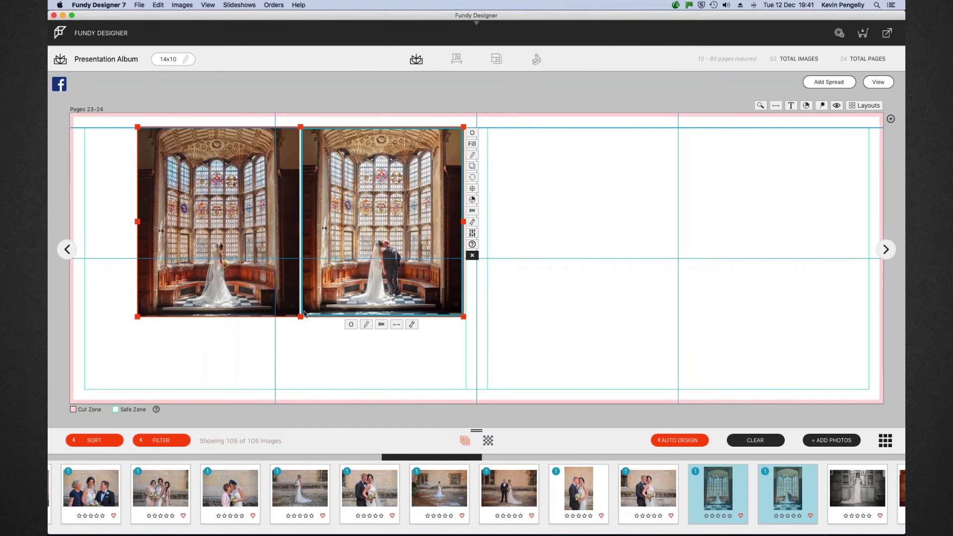
drag(300, 317, 298, 387)
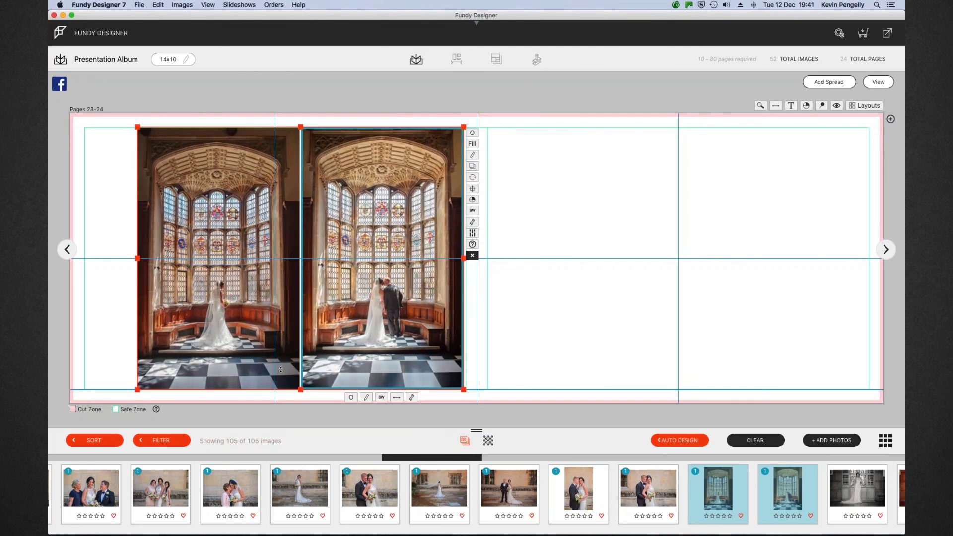
drag(124, 258, 83, 257)
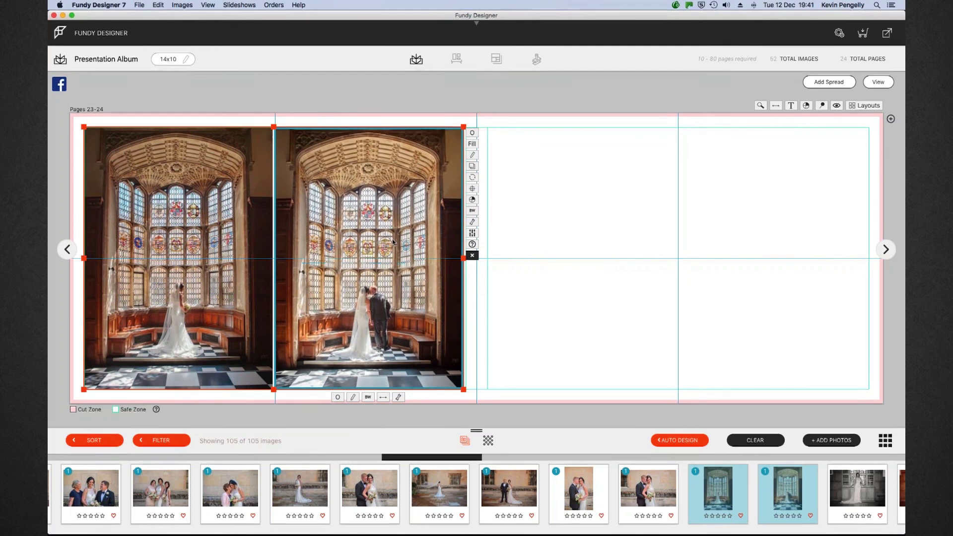
click(228, 235)
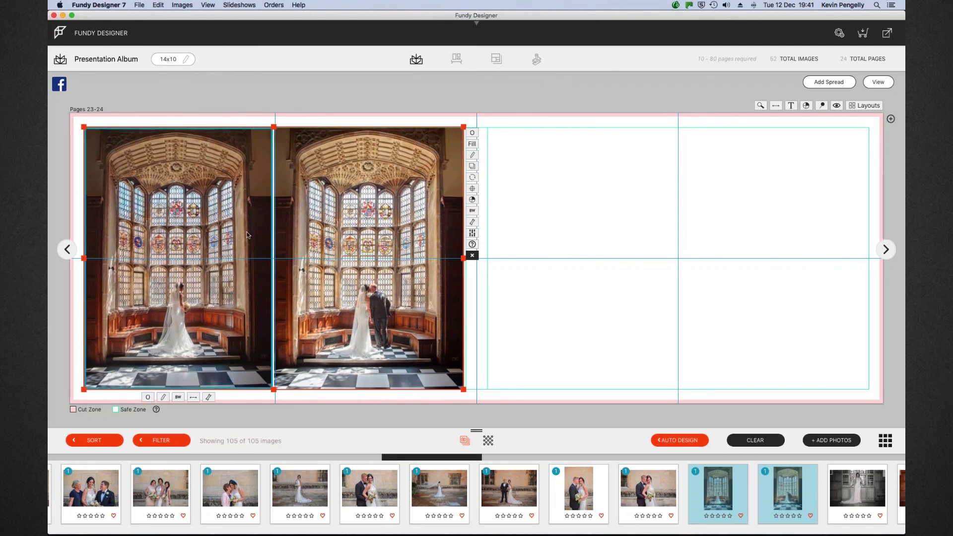
click(474, 188)
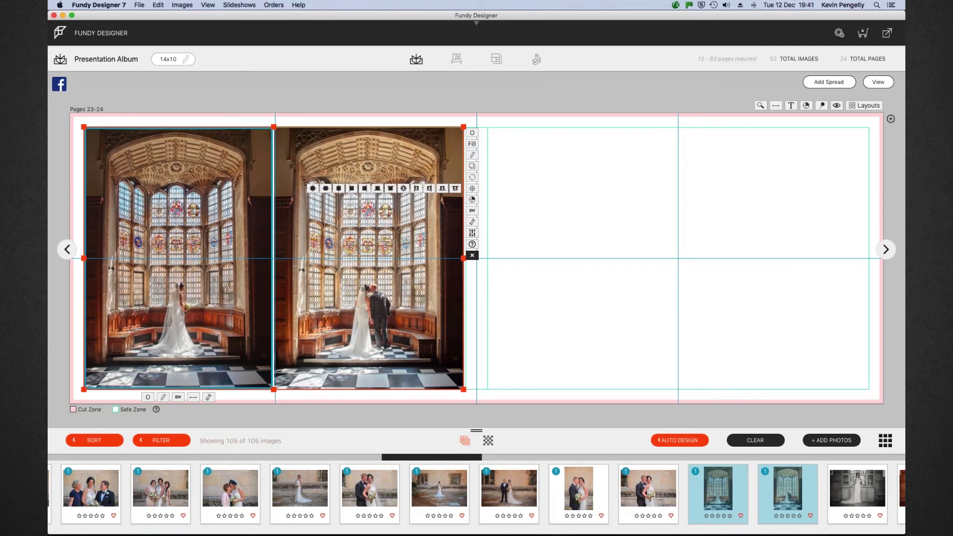
click(312, 189)
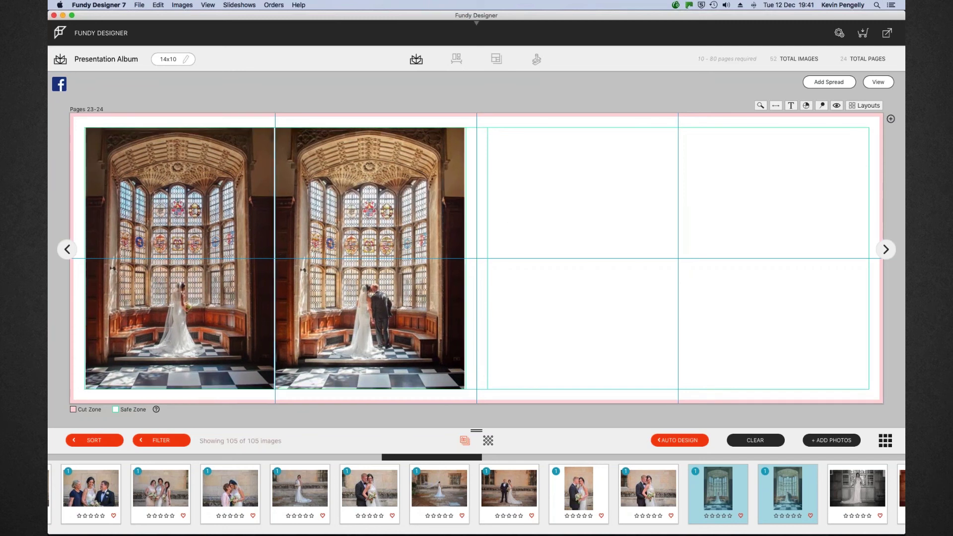
scroll(798, 514, right, 5)
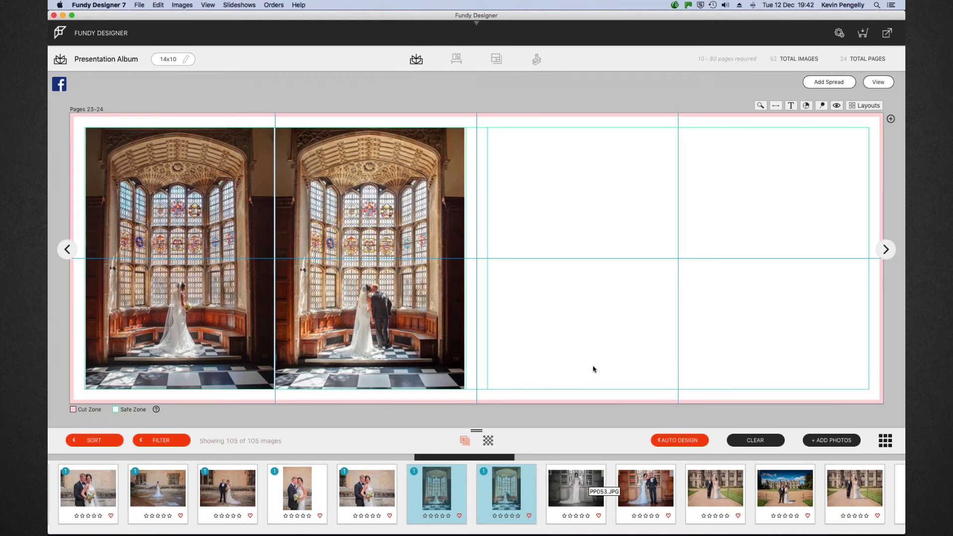
click(457, 317)
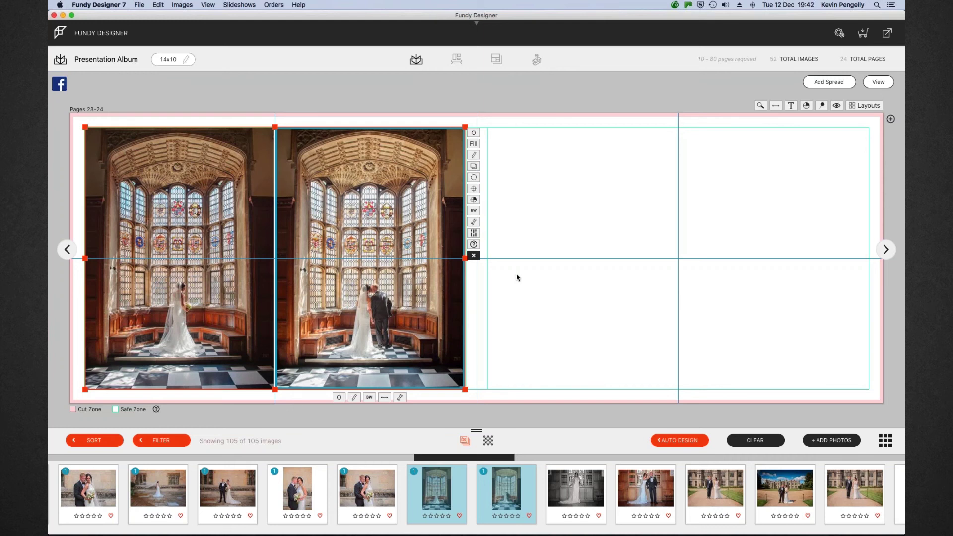
Give both stained-glass photos a black stroke of about 9-10 with the Stroke slider
click(475, 227)
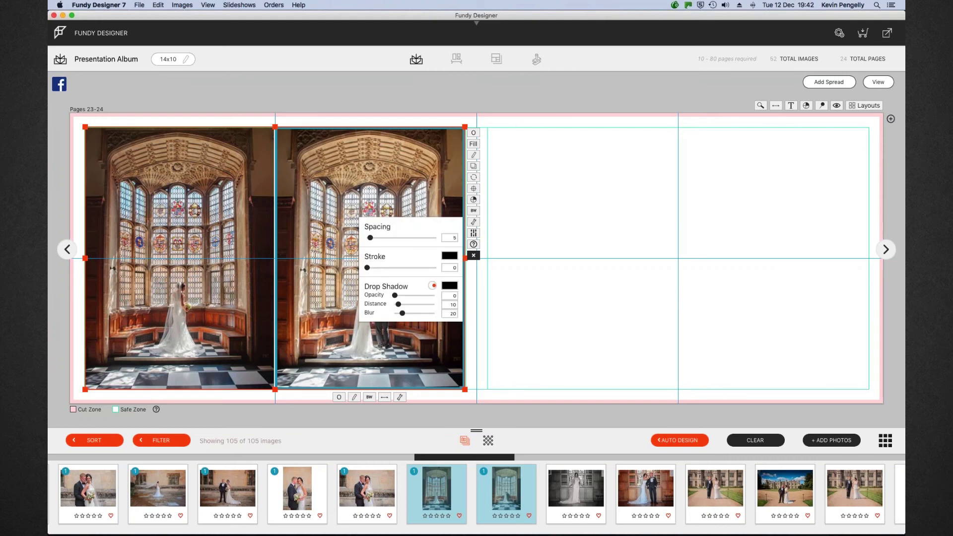
drag(368, 268, 377, 269)
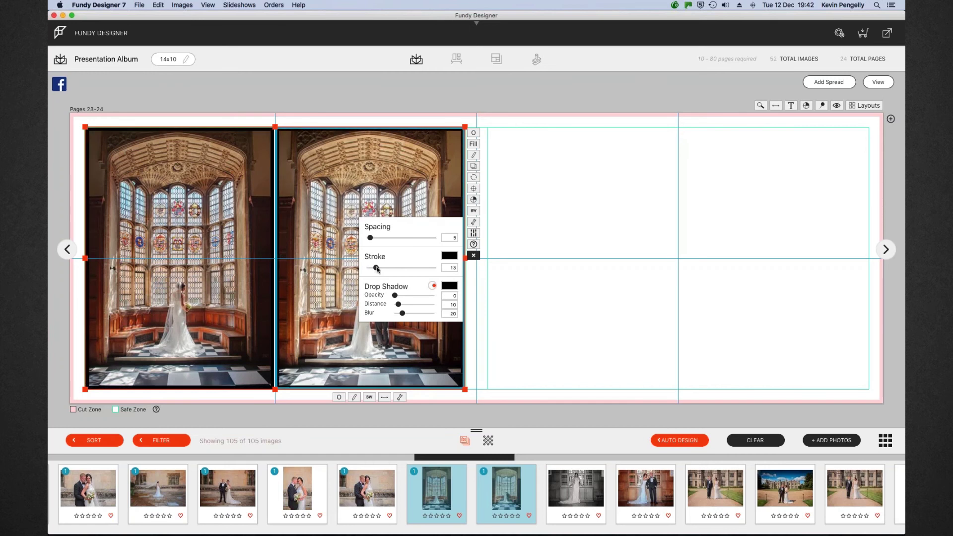
drag(377, 268, 374, 269)
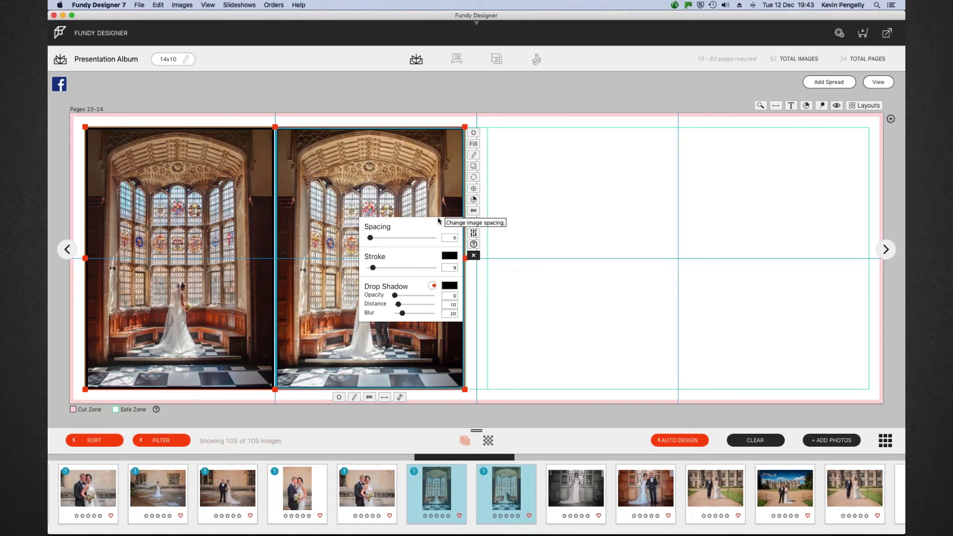
drag(375, 267, 373, 268)
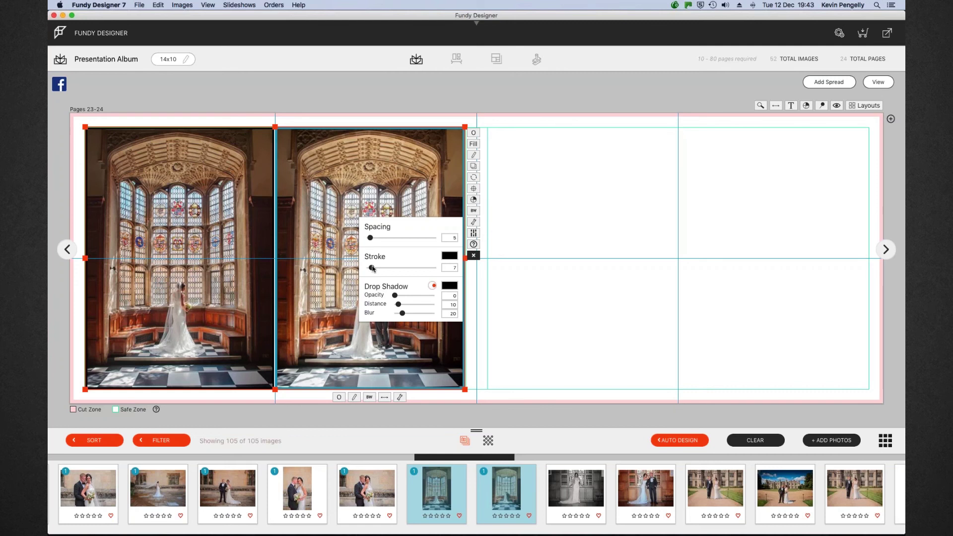
drag(373, 268, 375, 269)
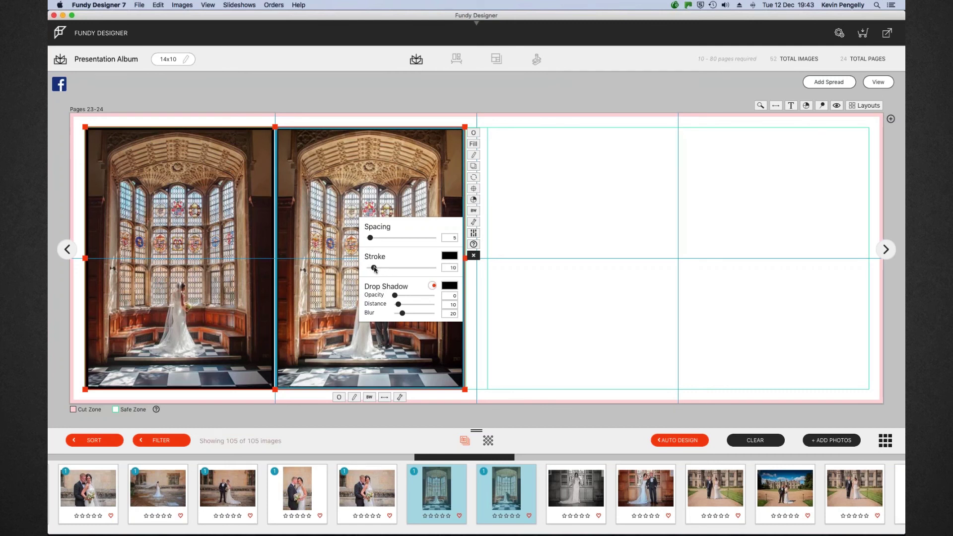
click(385, 170)
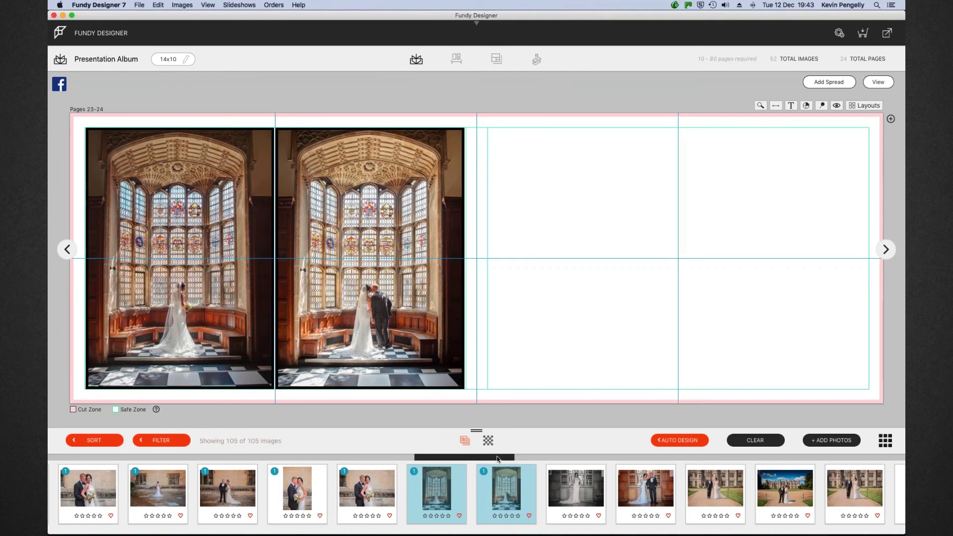
Place a black-and-white bride photo and a colour couple photo on the empty right page
drag(498, 458, 519, 460)
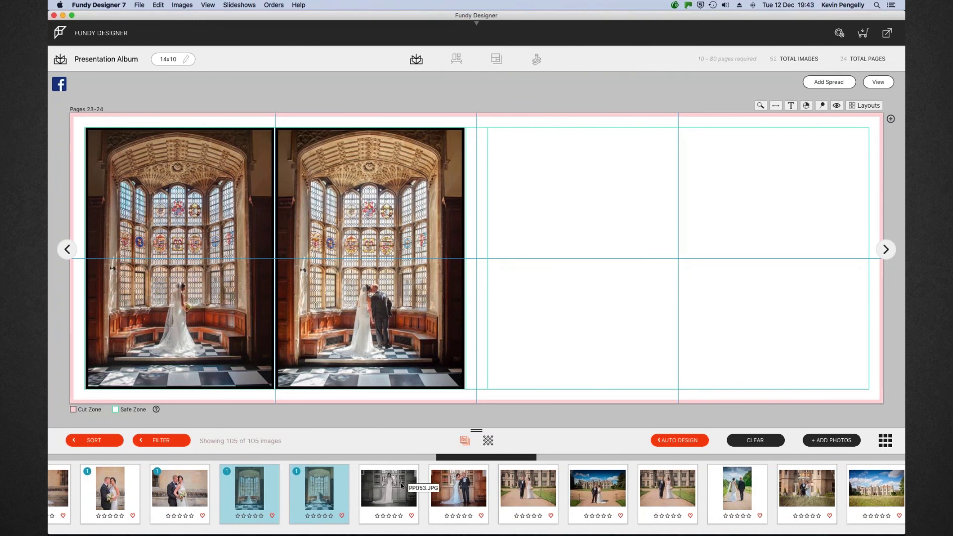
click(402, 486)
shift+click(457, 485)
drag(457, 485, 674, 231)
Make the photo pair fill its frames, widen it to the fold and page edge, and centre it vertically
click(686, 213)
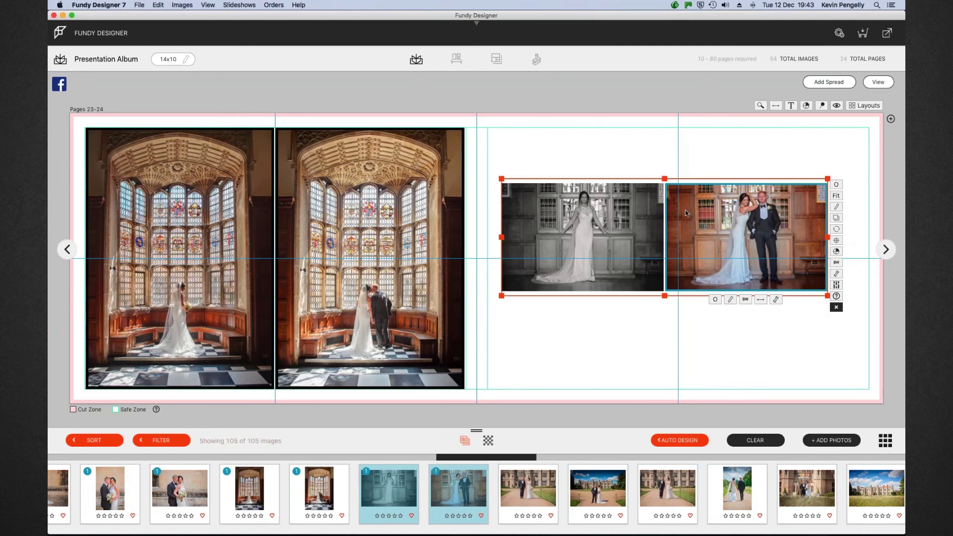
click(835, 196)
drag(831, 179, 868, 147)
drag(501, 222, 486, 221)
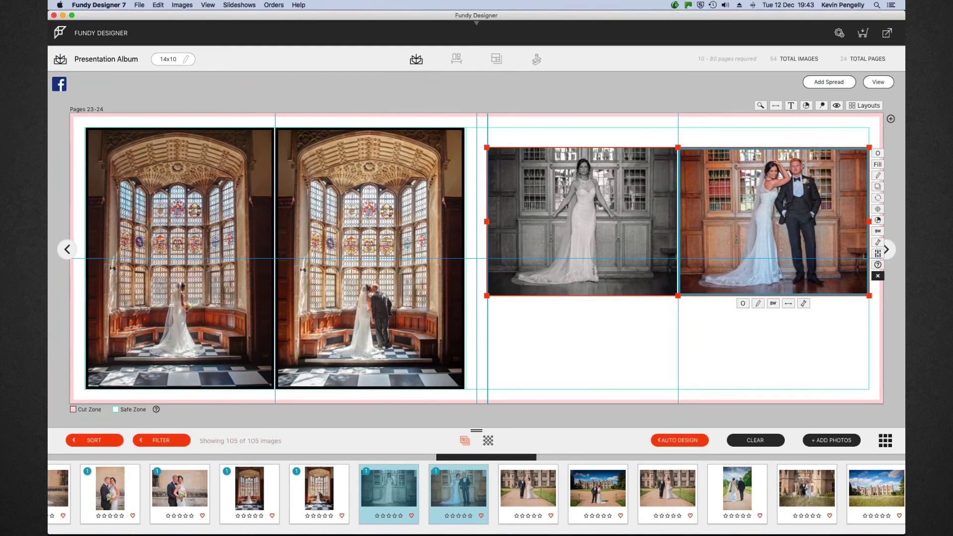
click(877, 209)
click(718, 209)
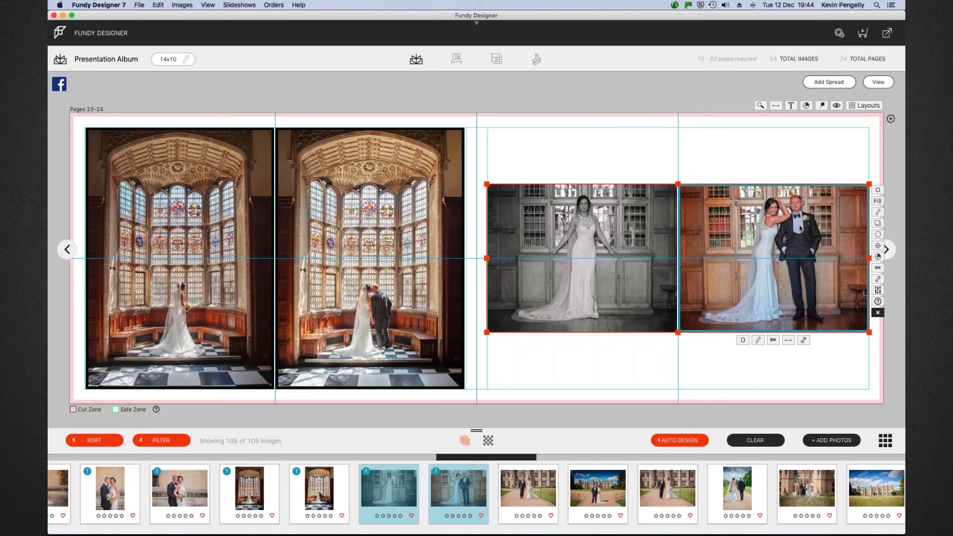
click(766, 148)
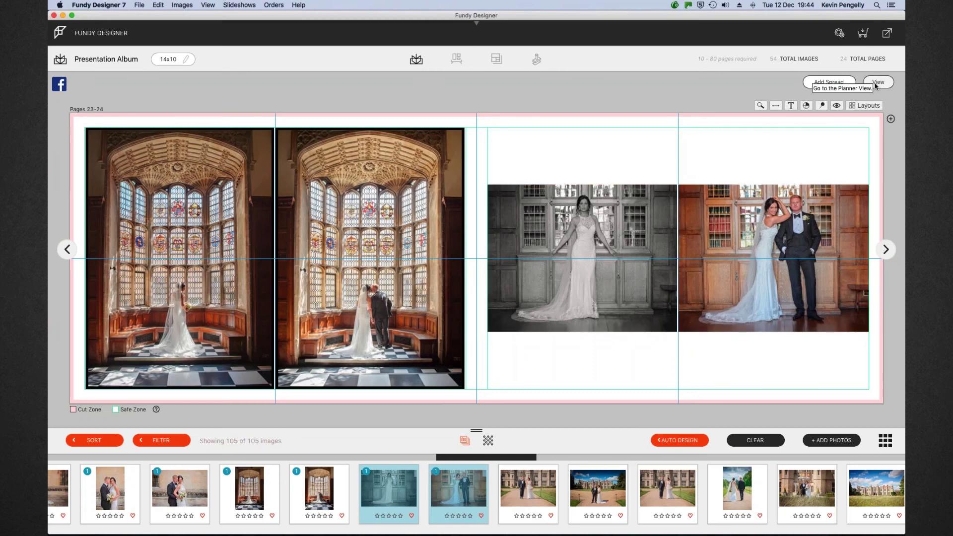
Create the Pages 25-26 spread from four selected garden photos
click(875, 84)
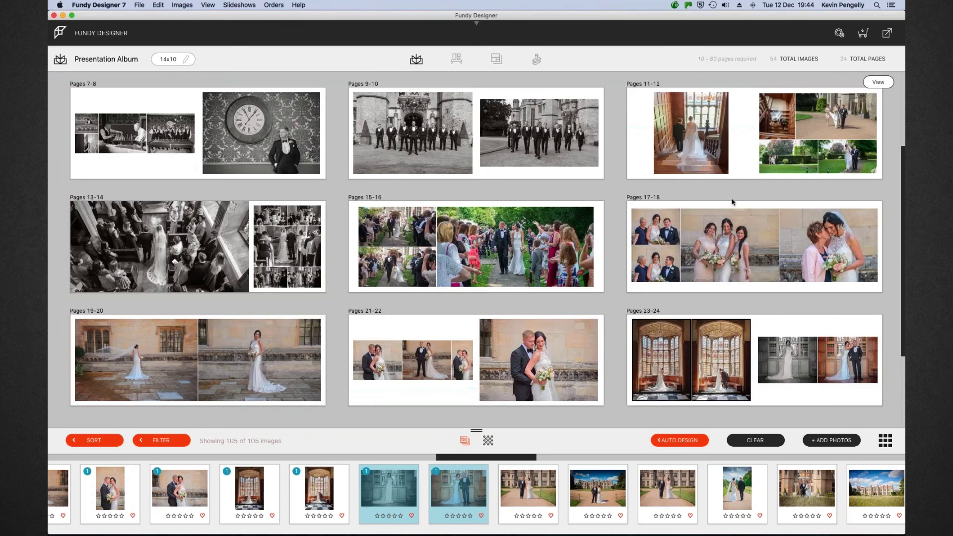
scroll(738, 263, down, 3)
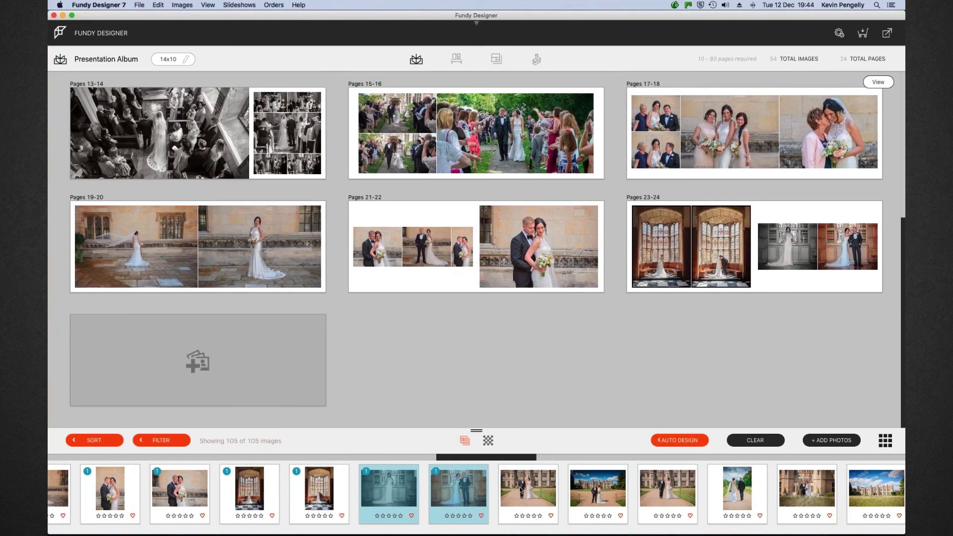
click(520, 489)
shift+click(736, 488)
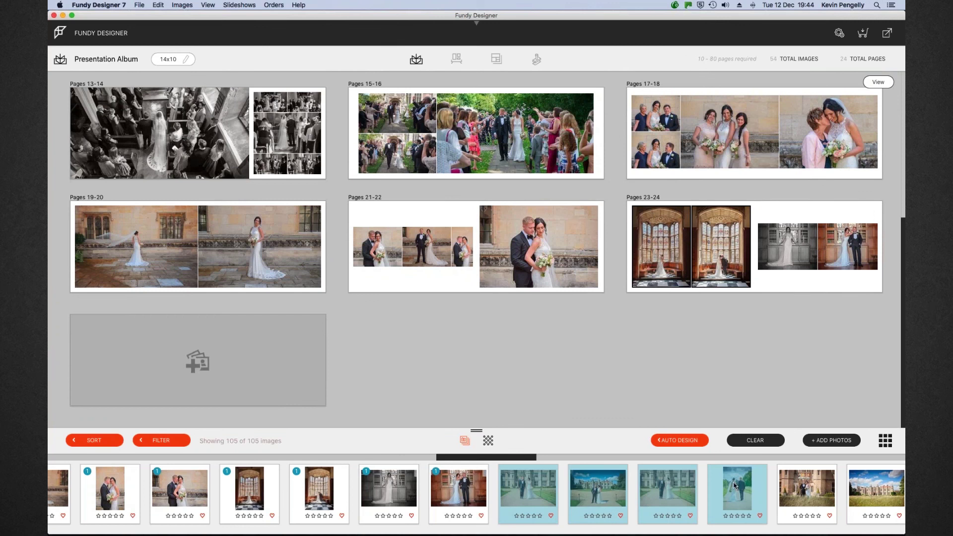
drag(605, 471, 186, 359)
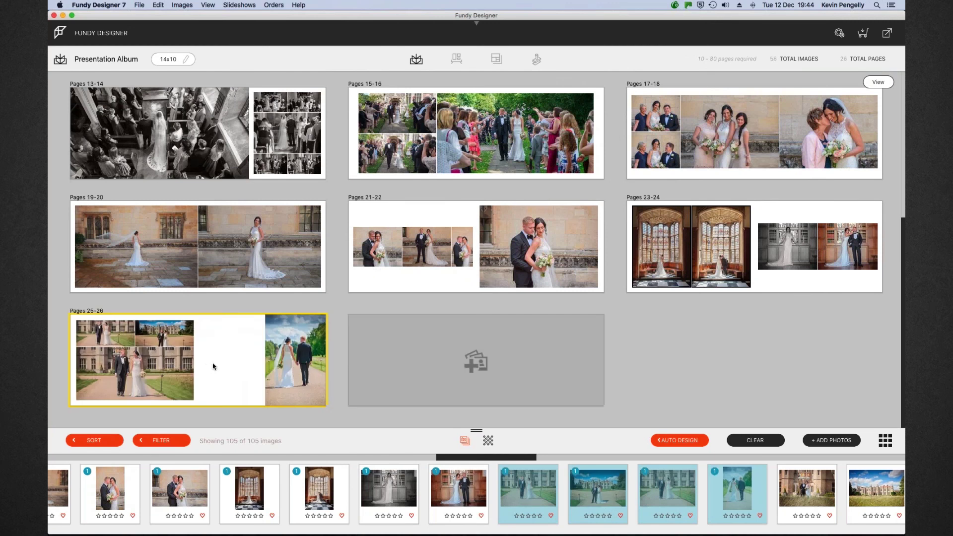
Open Pages 25-26 and shrink the left-page photo group inside the margins
click(235, 352)
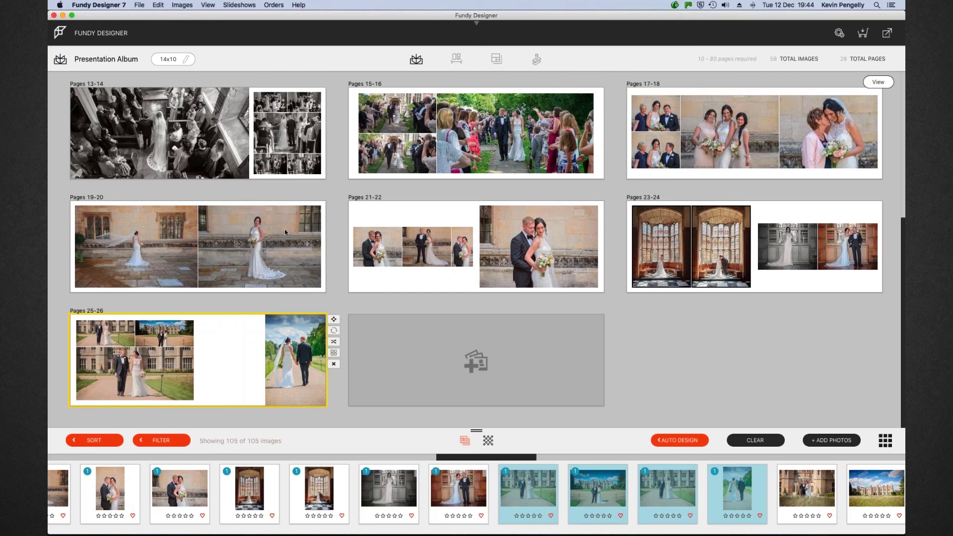
double_click(235, 351)
scroll(364, 184, up, 3)
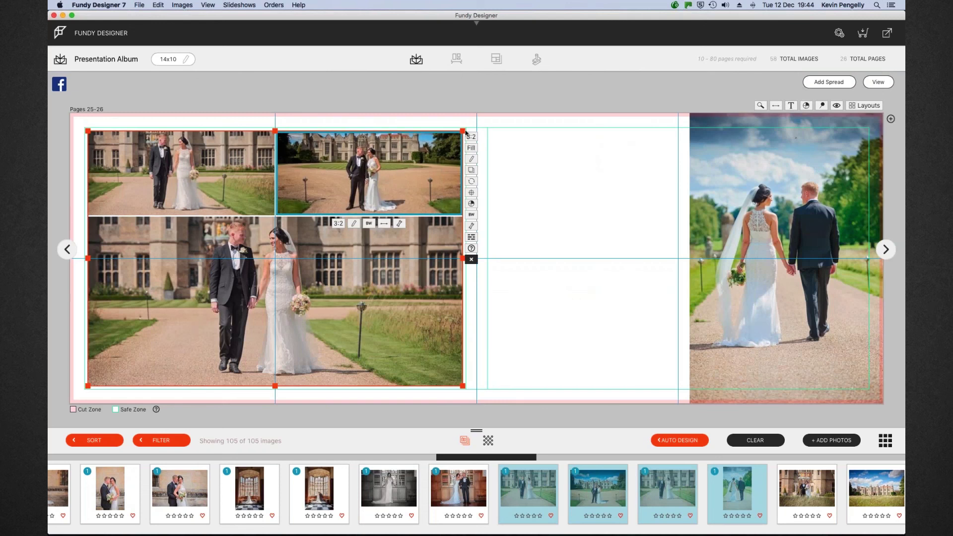
drag(462, 131, 391, 136)
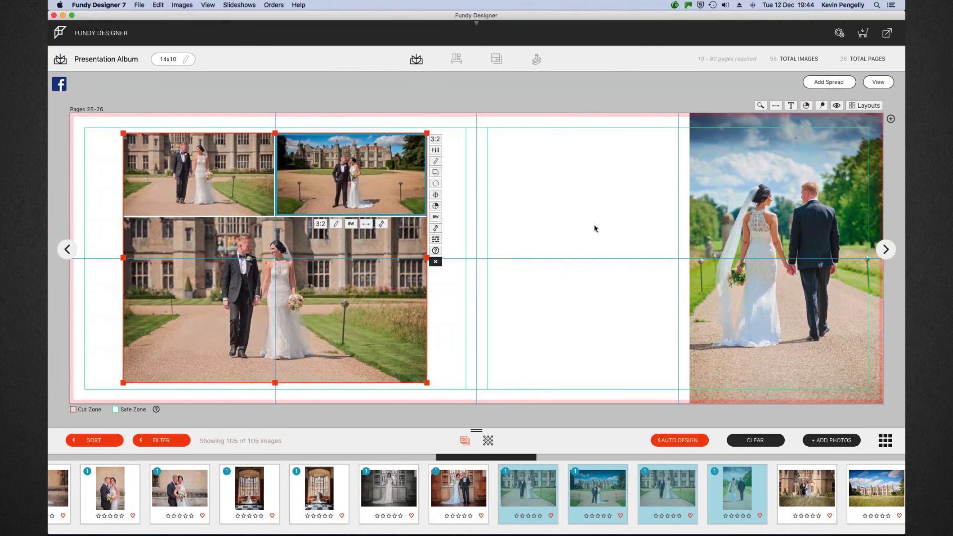
Make the right-page photo fill its frame, inset it evenly from the edges, and return to the overview
click(754, 233)
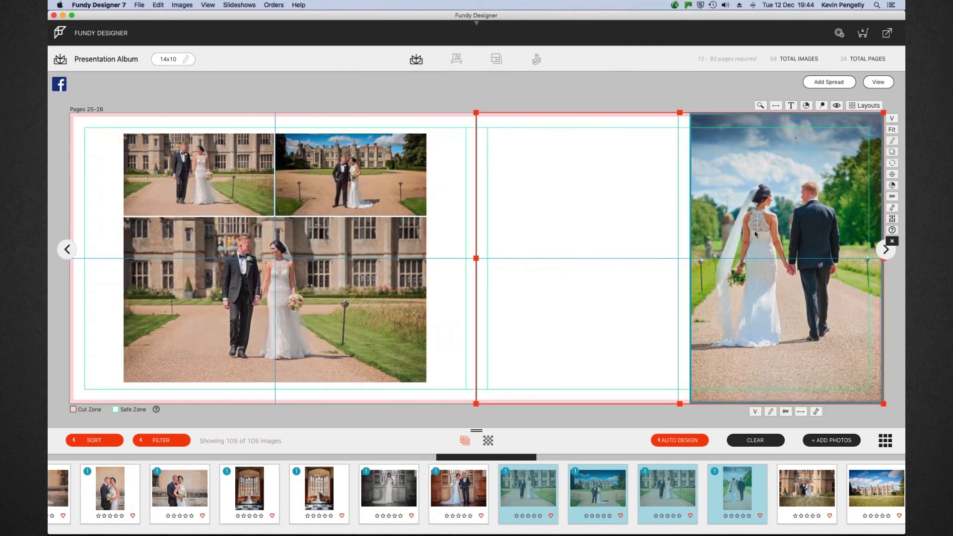
click(891, 131)
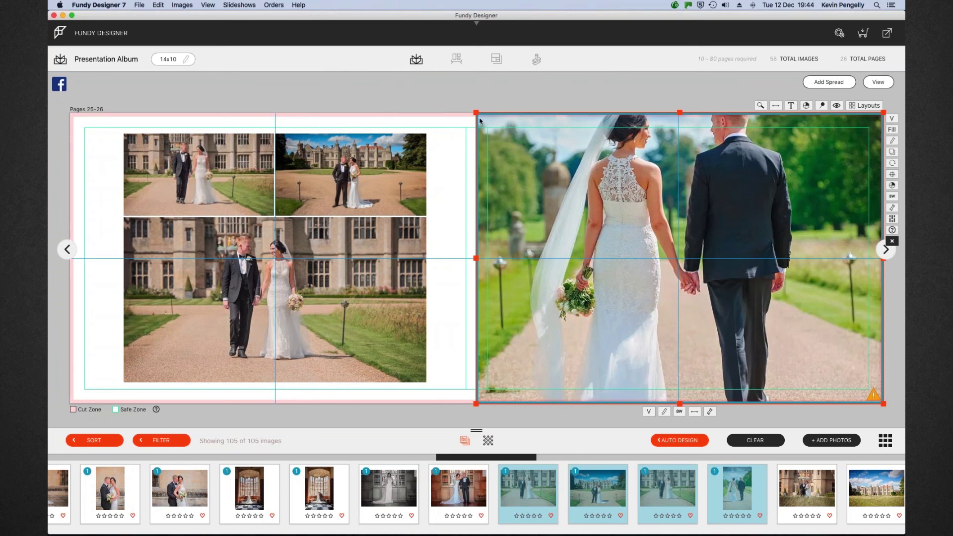
drag(477, 114, 545, 128)
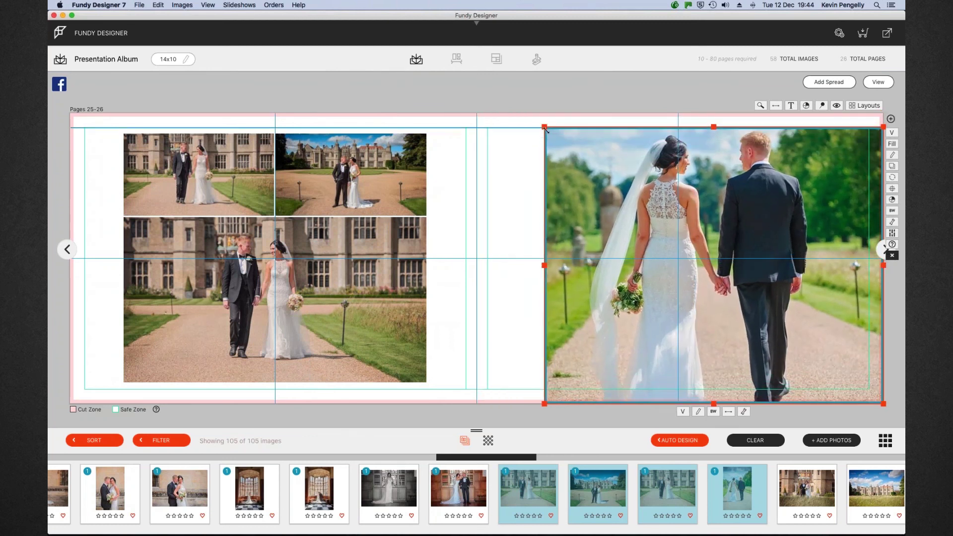
drag(879, 265, 803, 264)
drag(673, 403, 673, 389)
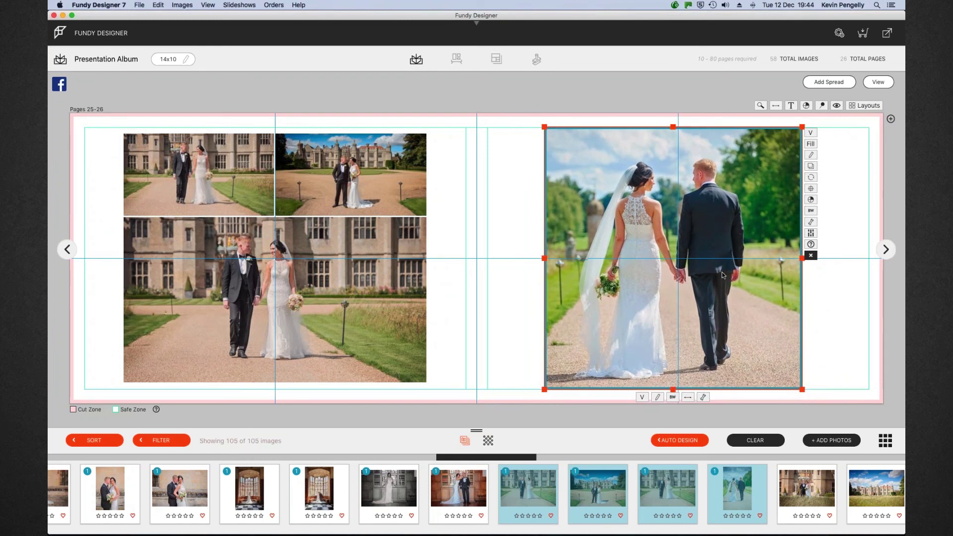
click(811, 189)
click(659, 189)
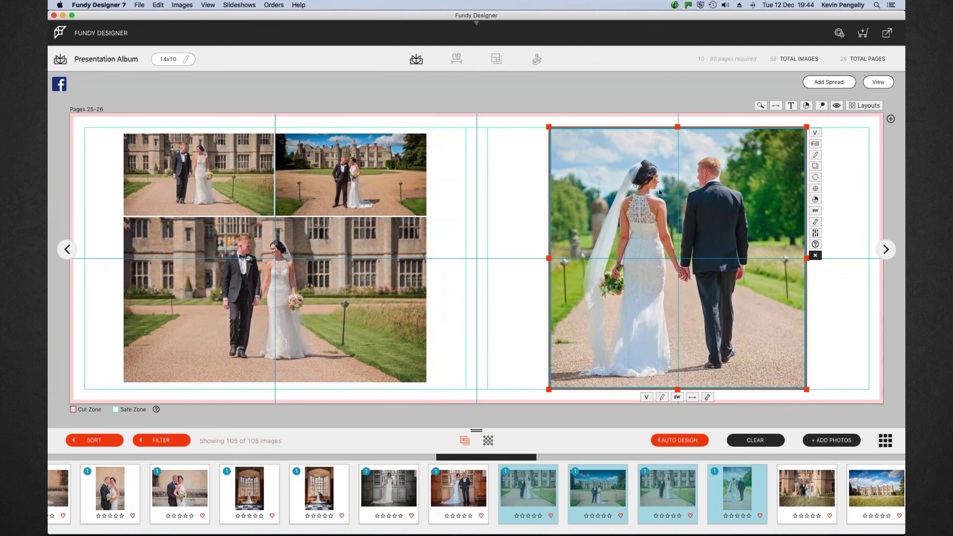
click(839, 188)
click(878, 82)
scroll(468, 491, right, 10)
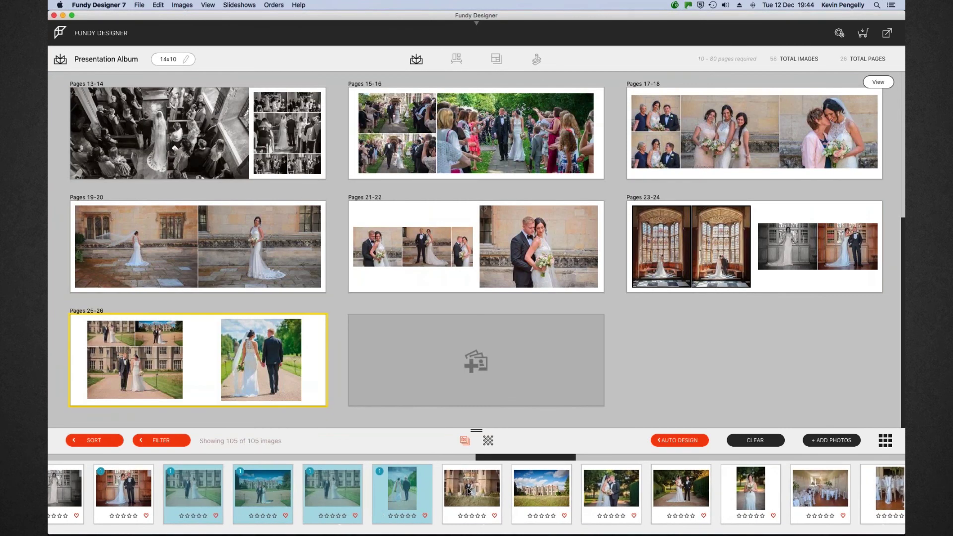
Drop the couple-by-the-castle photo and castle landscape onto the empty spread, then open Pages 27-28
click(468, 492)
super+click(543, 491)
drag(544, 491, 479, 358)
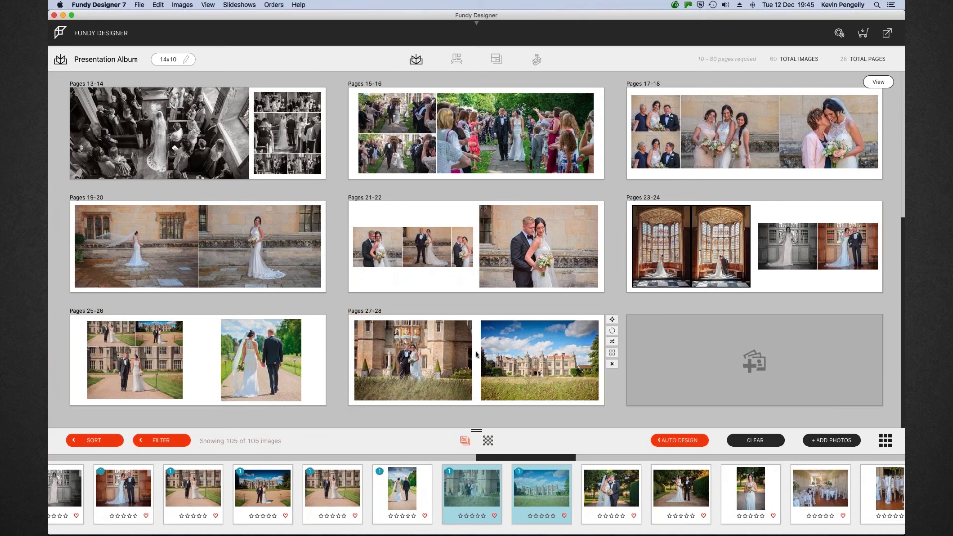
double_click(476, 355)
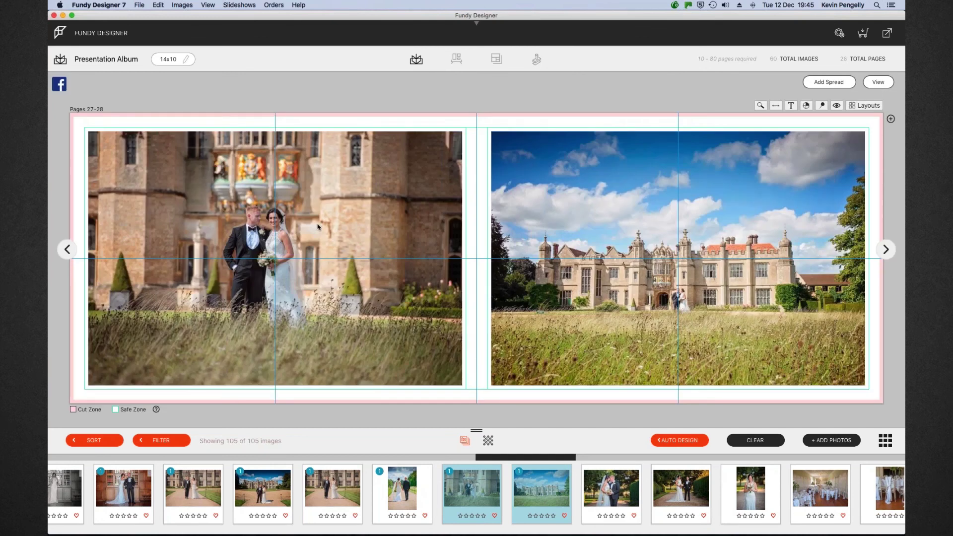
From the overview, place three tree-lined garden couple photos onto the empty spread as Pages 29-30
click(876, 84)
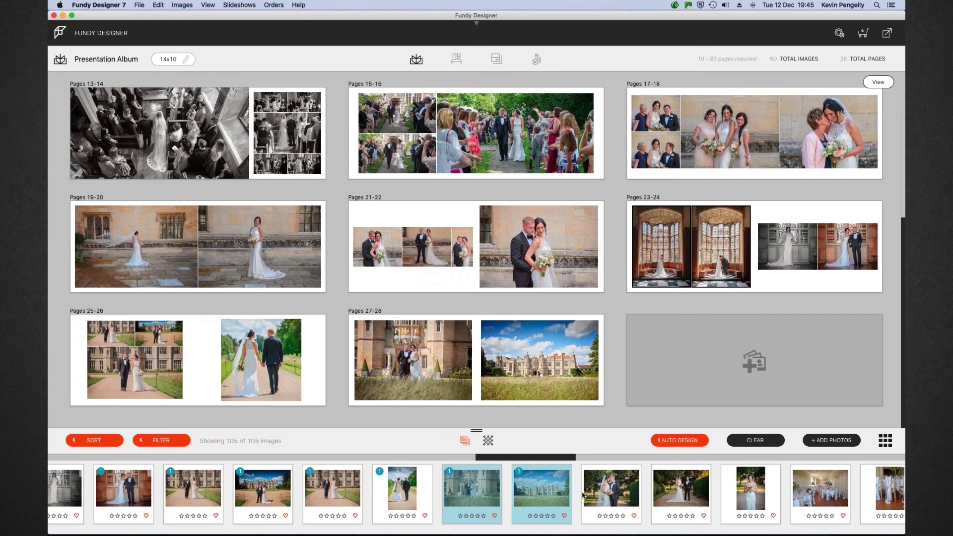
click(603, 490)
shift+click(748, 482)
drag(748, 482, 753, 355)
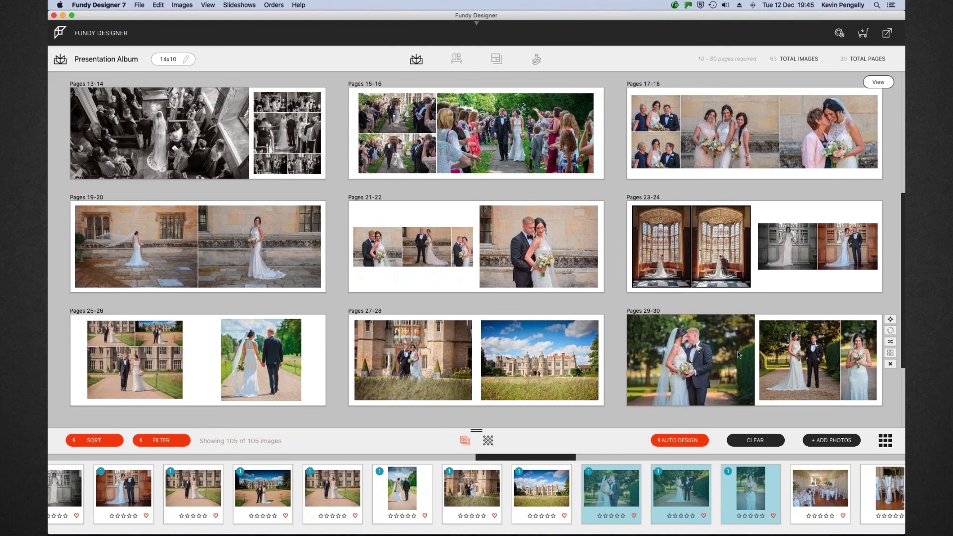
Open Pages 29-30 and fit the large left-page photo's edges to the margins
double_click(737, 351)
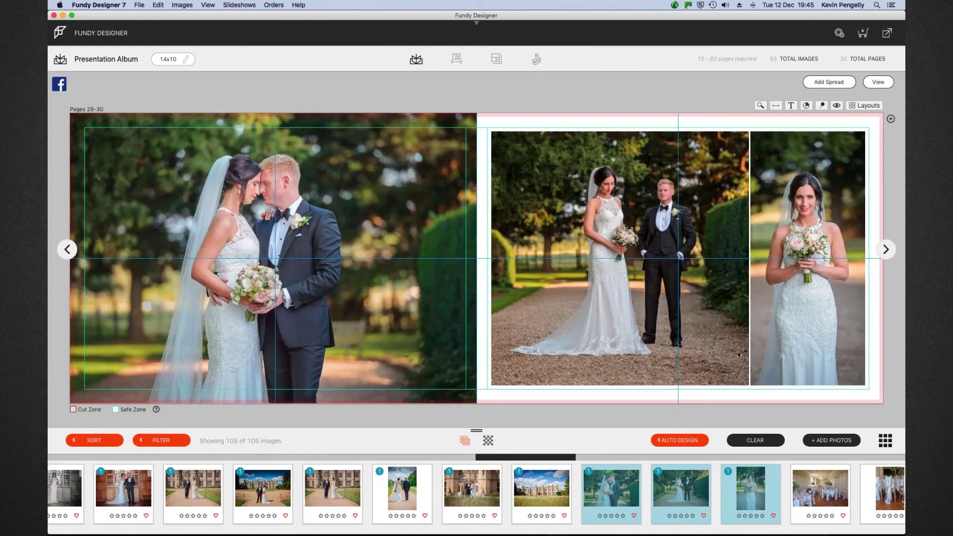
click(398, 281)
drag(275, 117, 274, 130)
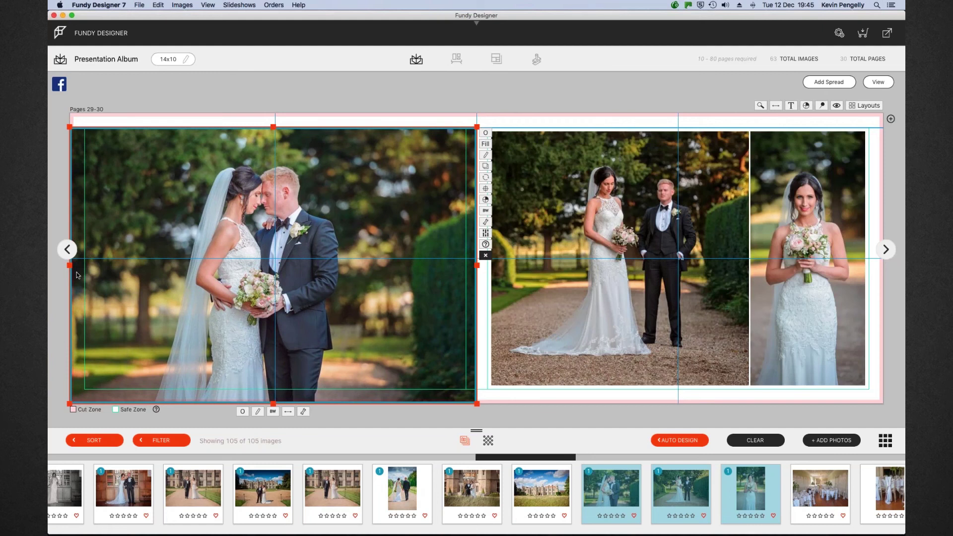
drag(70, 265, 83, 266)
drag(84, 403, 83, 392)
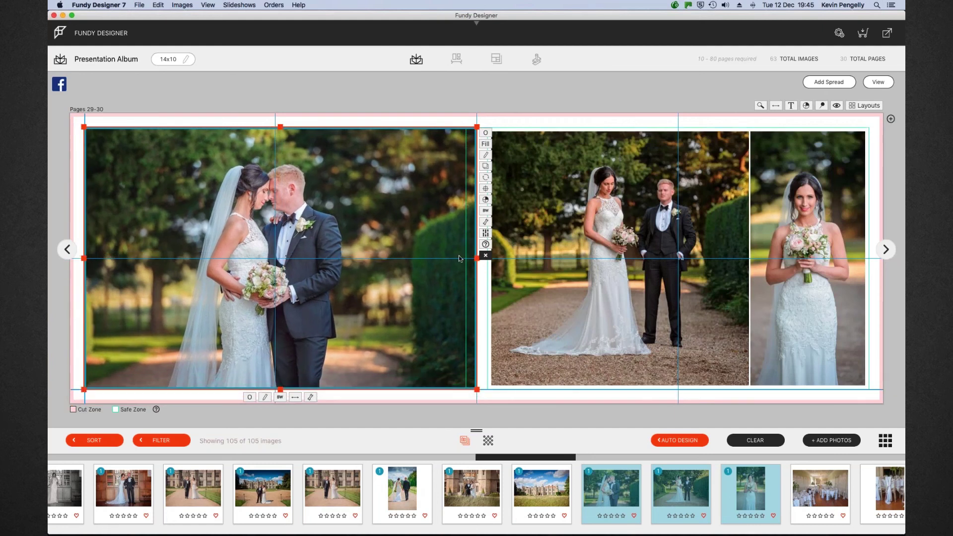
drag(476, 258, 466, 259)
drag(277, 259, 297, 251)
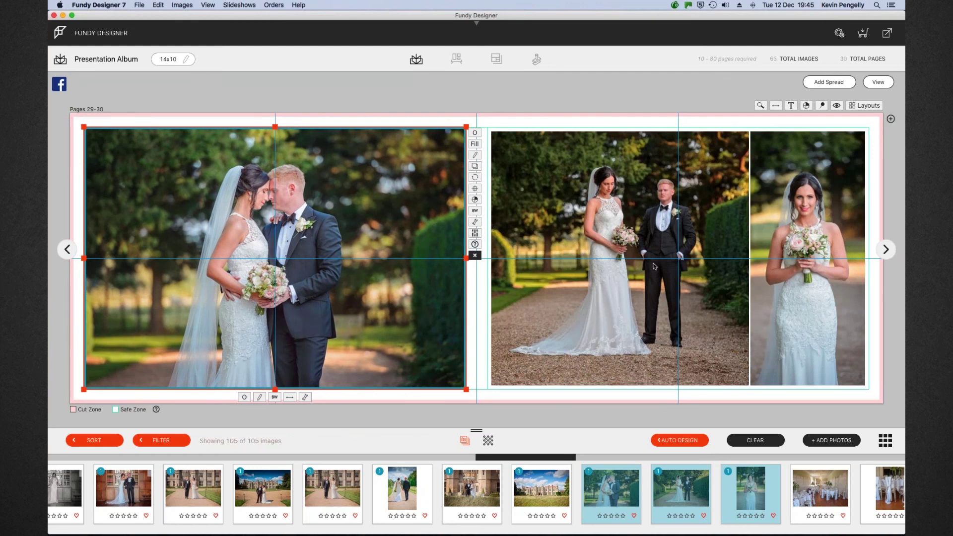
Align the wide right-page couple photo with the left photo and bottom-right margin, then show Layouts
click(669, 254)
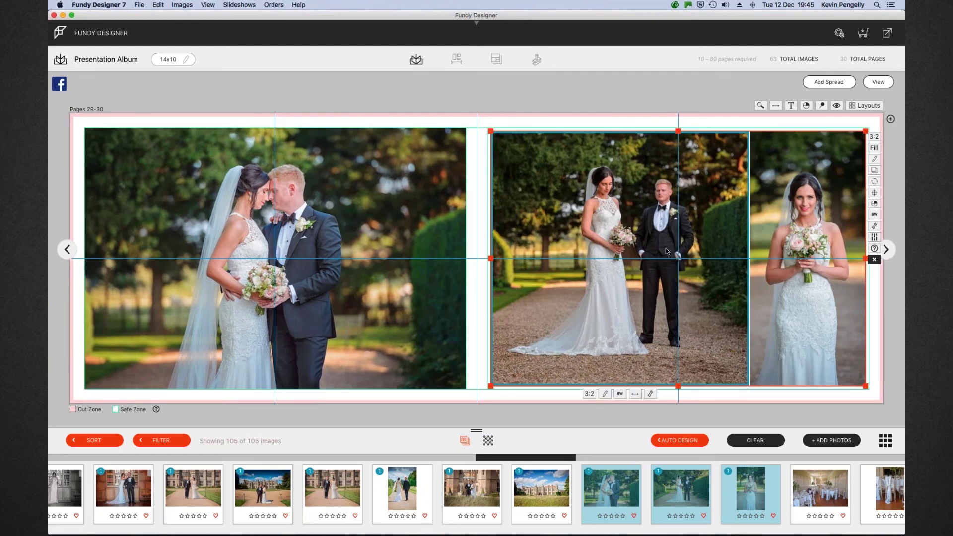
drag(678, 131, 678, 128)
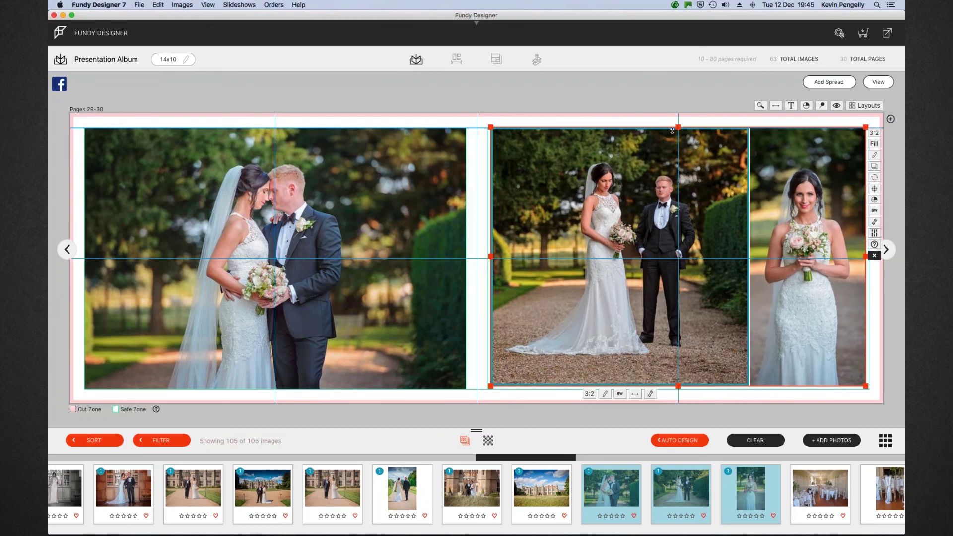
drag(491, 257, 487, 257)
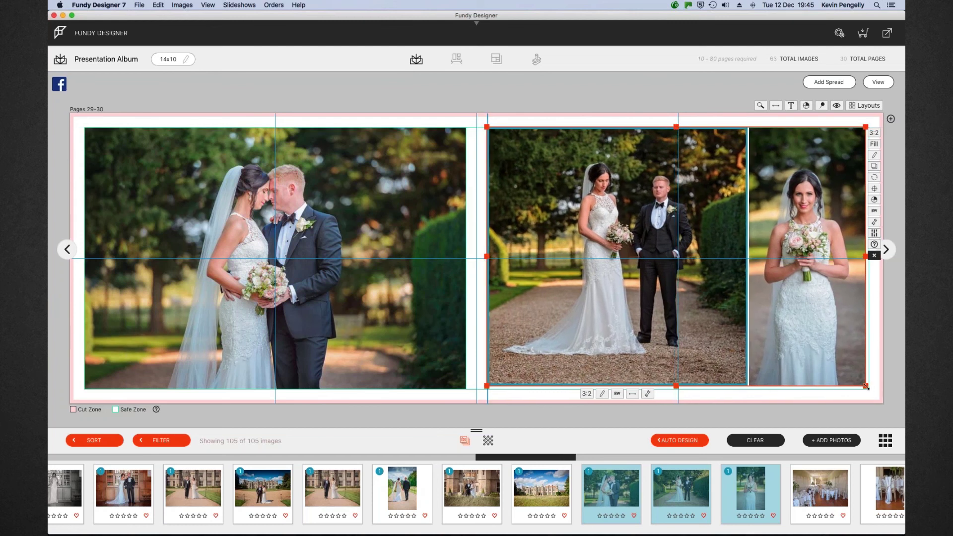
drag(866, 385, 869, 389)
click(840, 148)
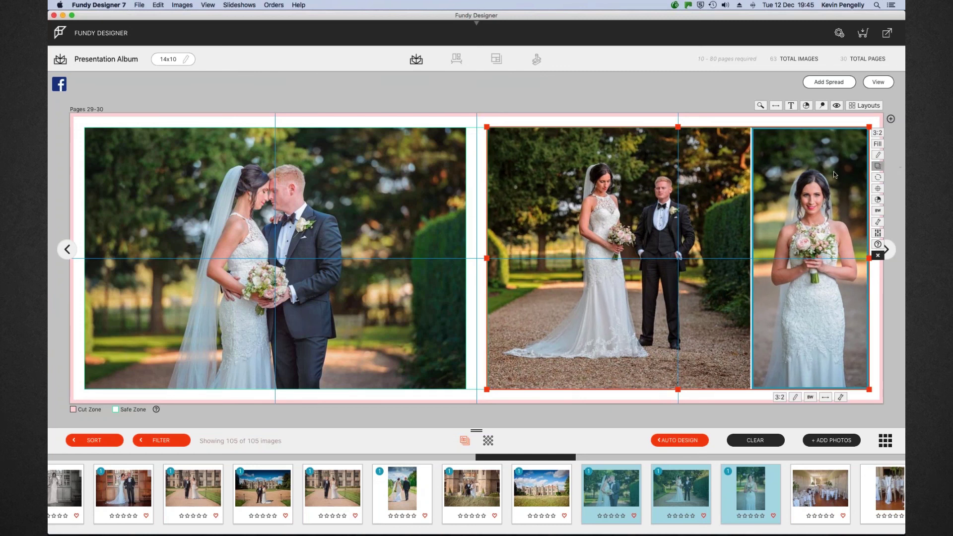
click(865, 106)
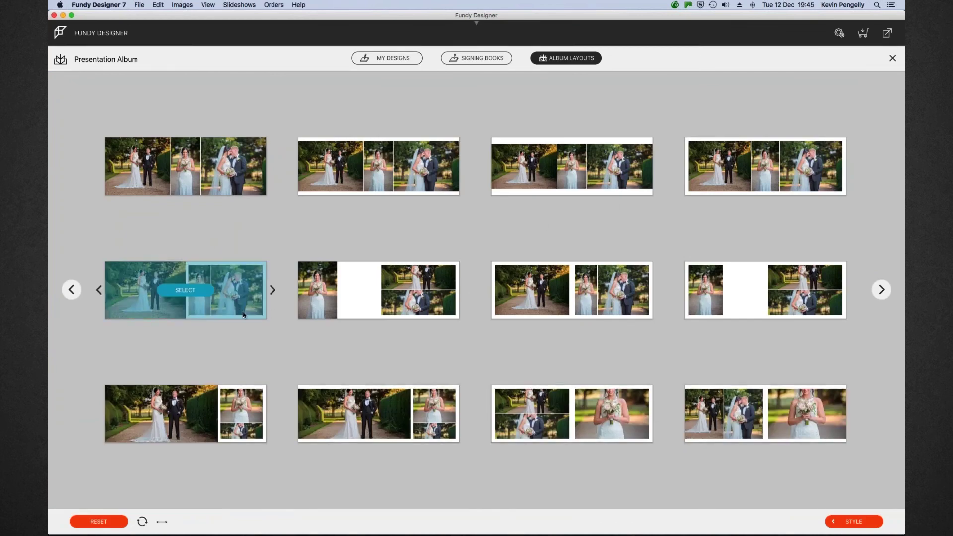
Apply the first middle-row layout with the standing couple on the left page, then return to the overview
click(188, 292)
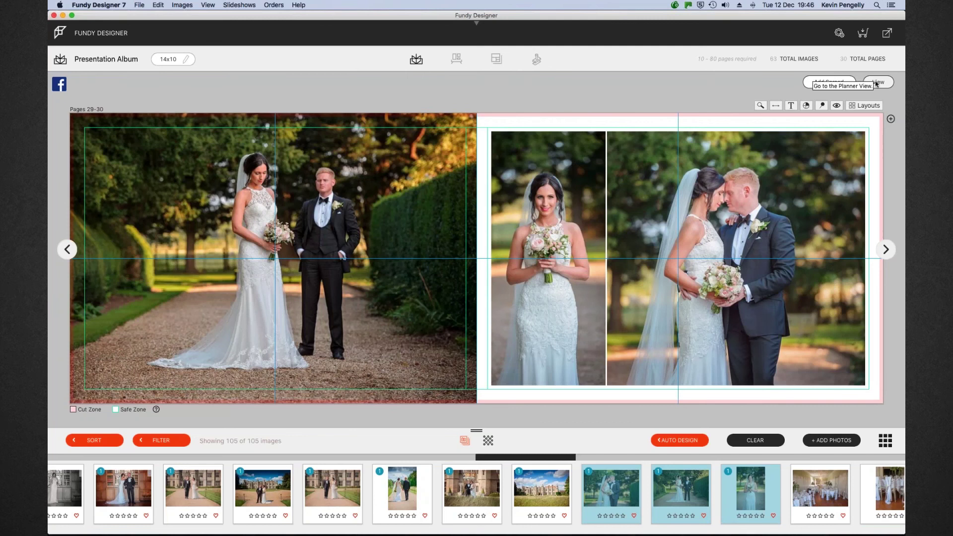
click(876, 83)
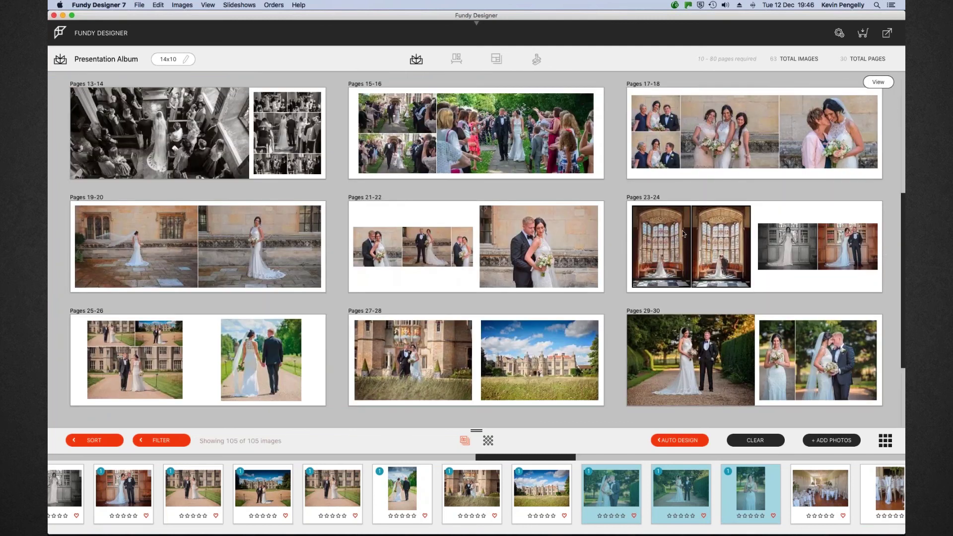
Select six reception photos of dressed tables ending at the cake and drop them as Pages 31-32
scroll(679, 240, down, 3)
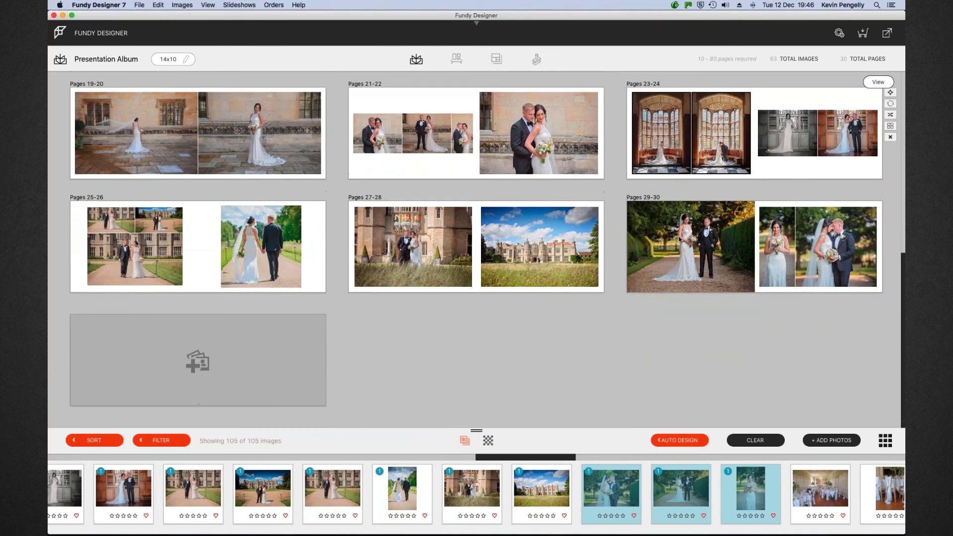
drag(571, 457, 623, 464)
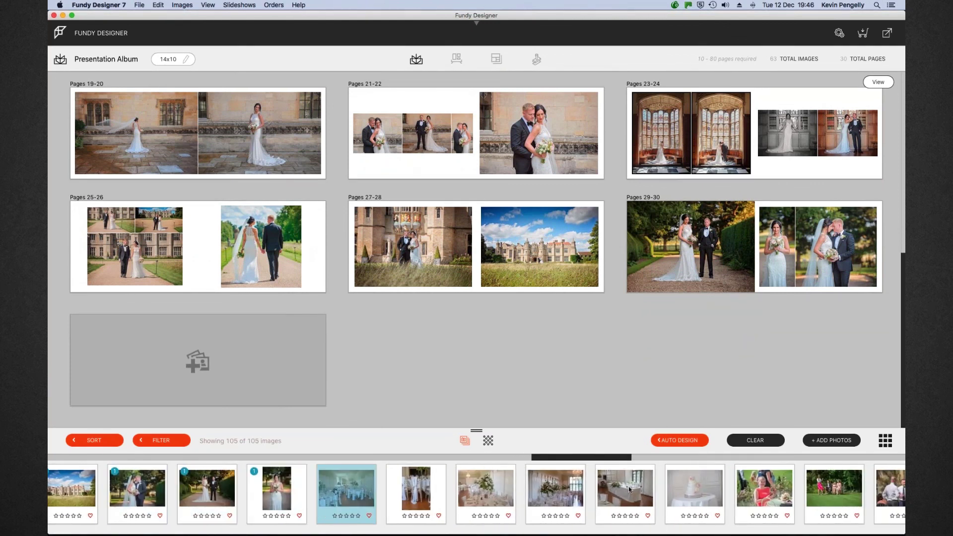
shift+click(686, 483)
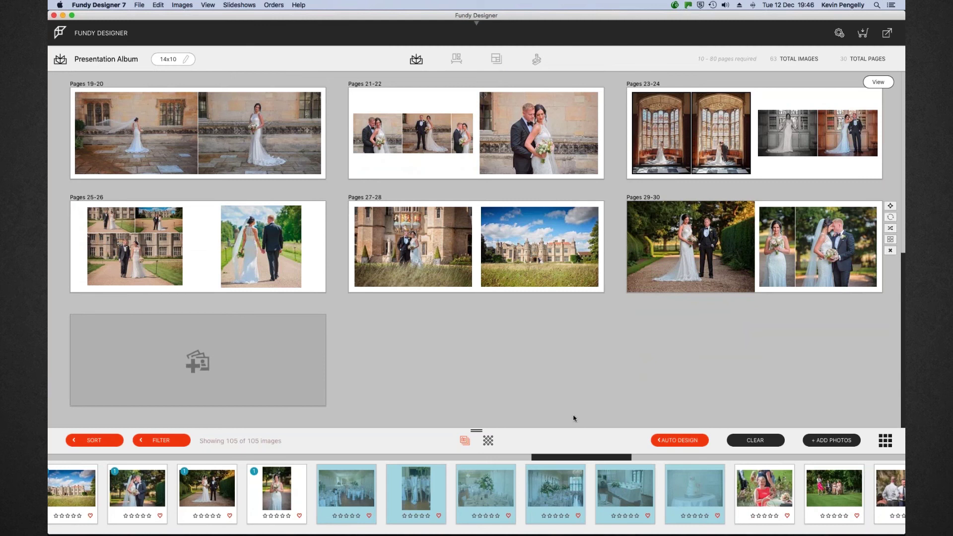
drag(552, 498, 236, 365)
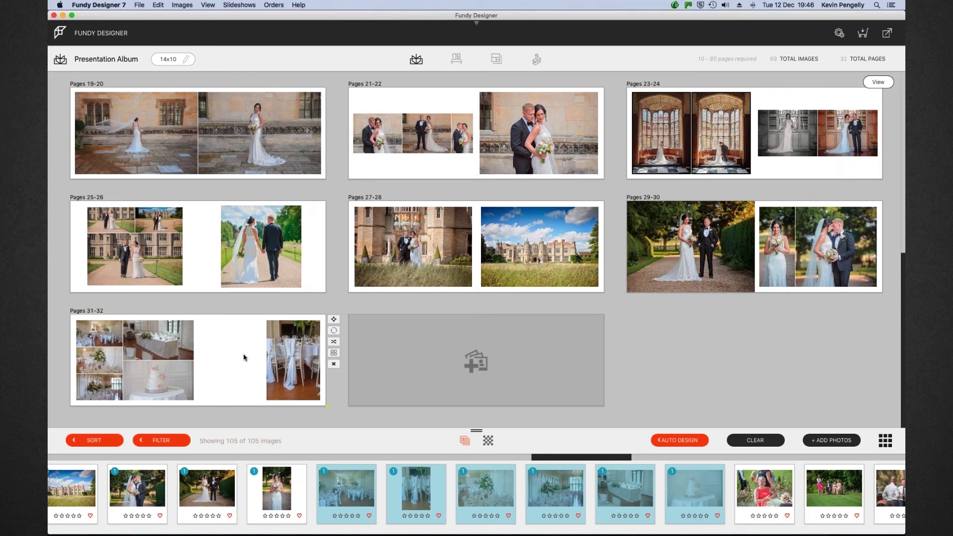
Open Pages 31-32, remove the right-page table photo, and regroup the left photos into a filled six-photo collage
double_click(243, 358)
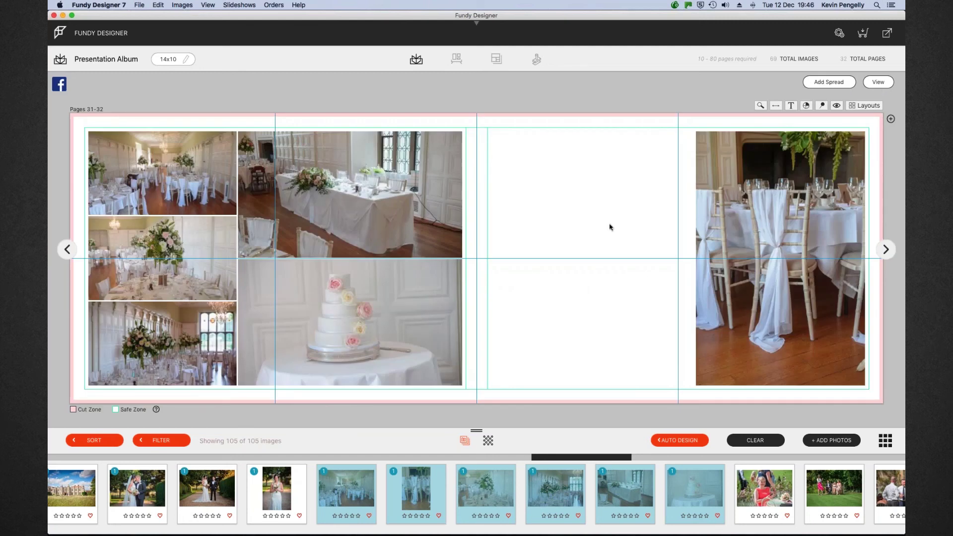
click(836, 167)
click(871, 254)
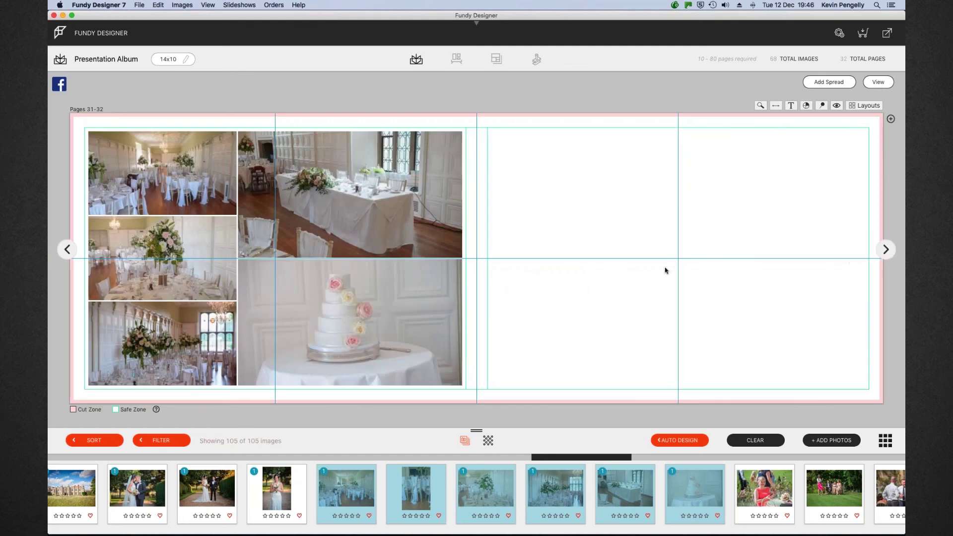
click(458, 264)
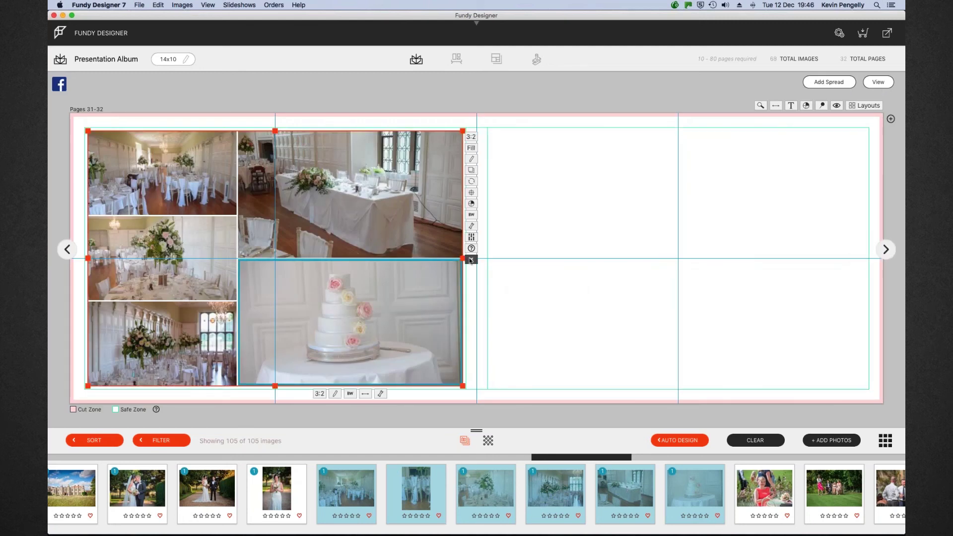
click(470, 259)
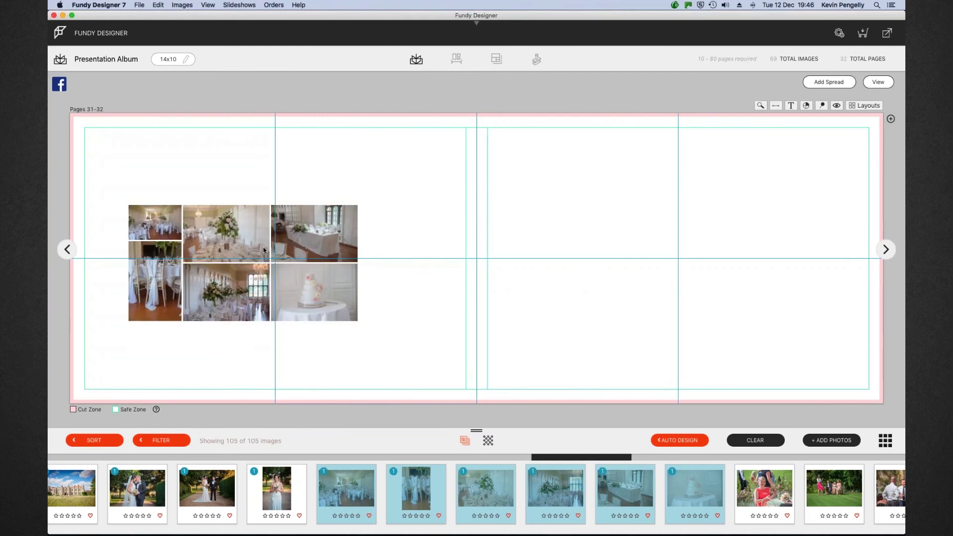
click(263, 246)
Move the collage onto the centre line, stretch it toward the bottom margin, and align it within the left page
click(415, 222)
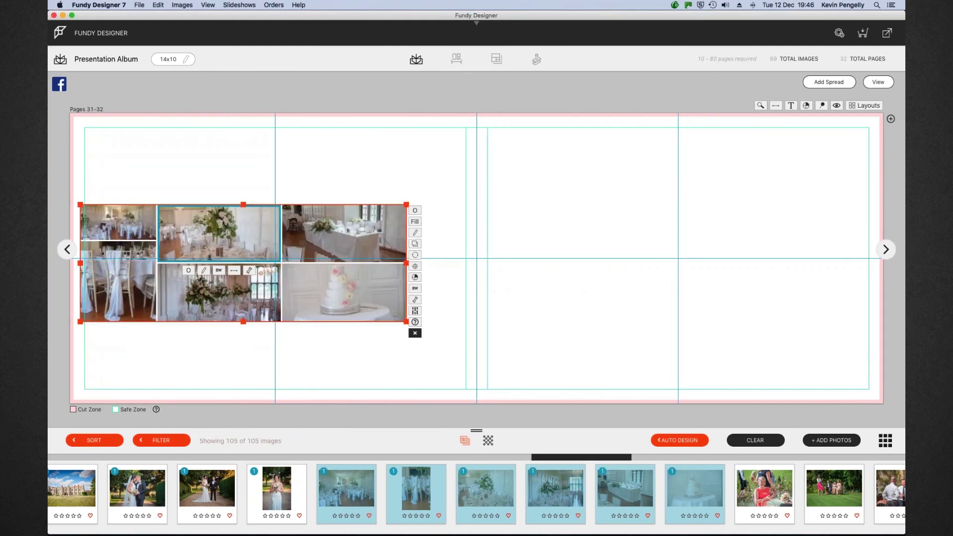
drag(379, 207, 465, 165)
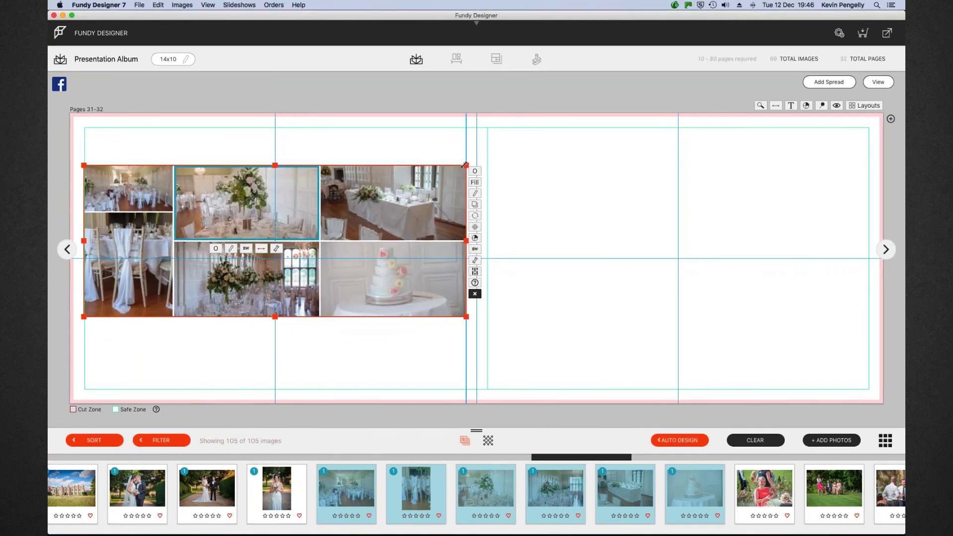
drag(275, 316, 275, 355)
click(474, 227)
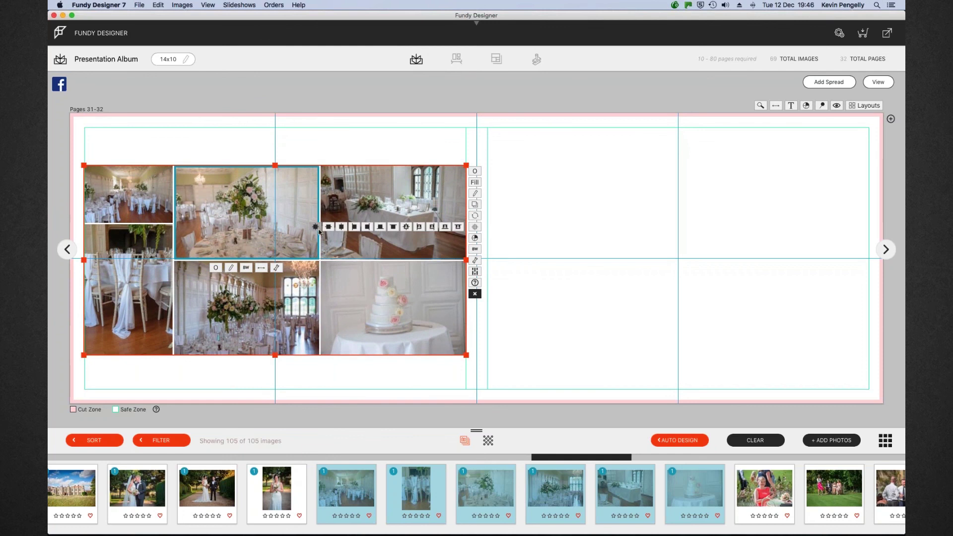
click(316, 227)
click(386, 143)
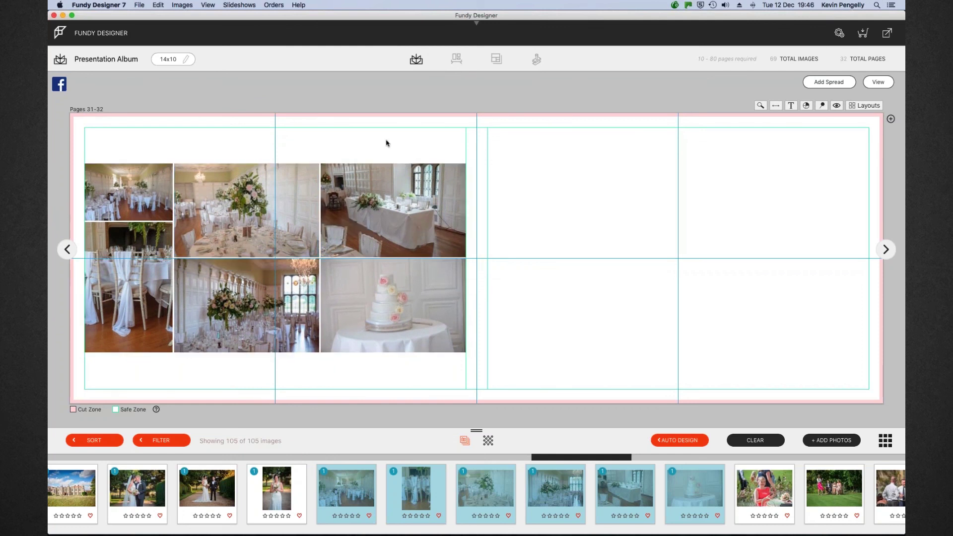
Place the dining room photo on the empty right page and make it fill its frame
scroll(768, 487, right, 10)
scroll(768, 487, right, 2)
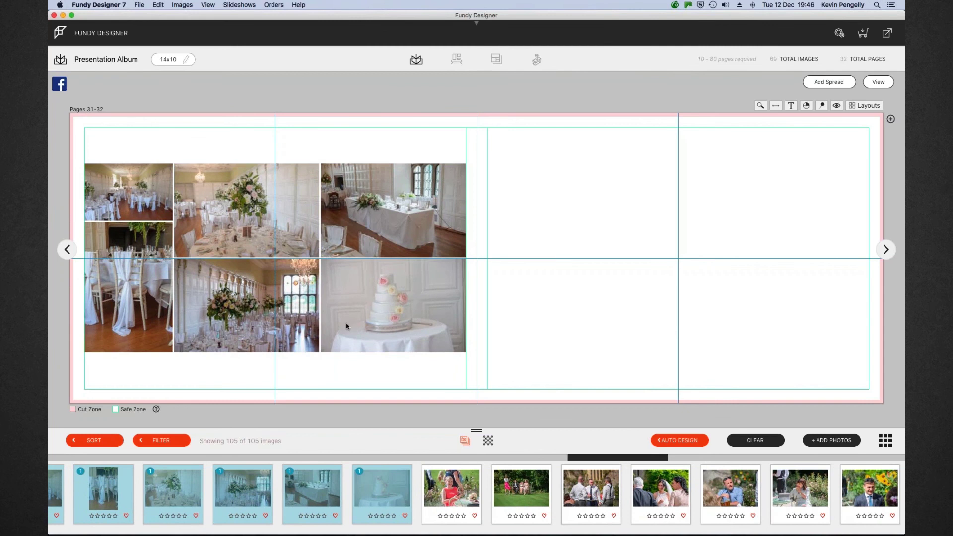
drag(140, 194, 689, 227)
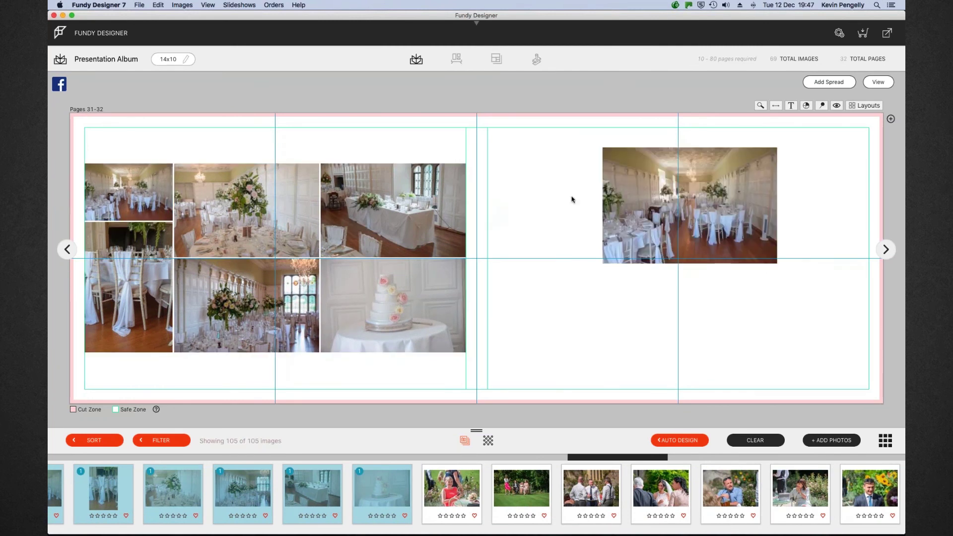
click(142, 187)
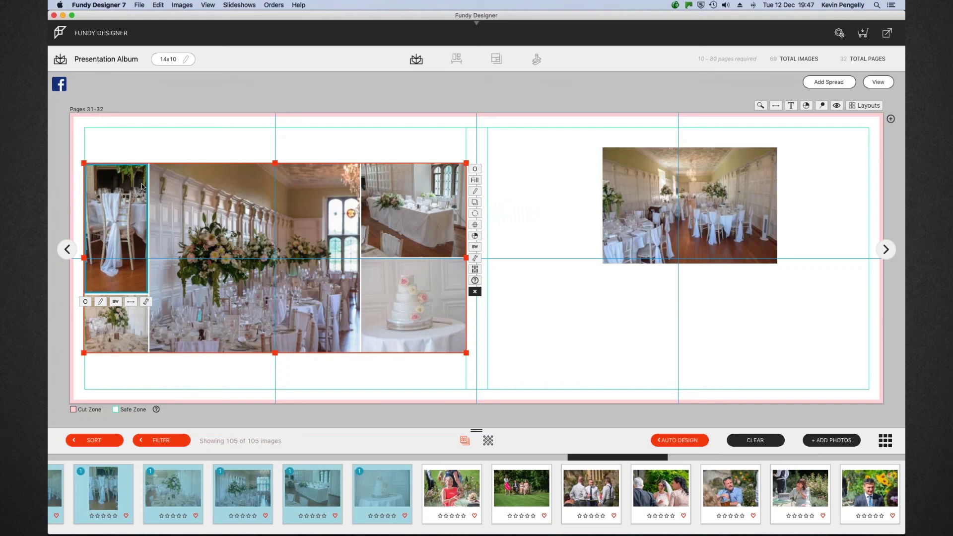
mouse_move(669, 210)
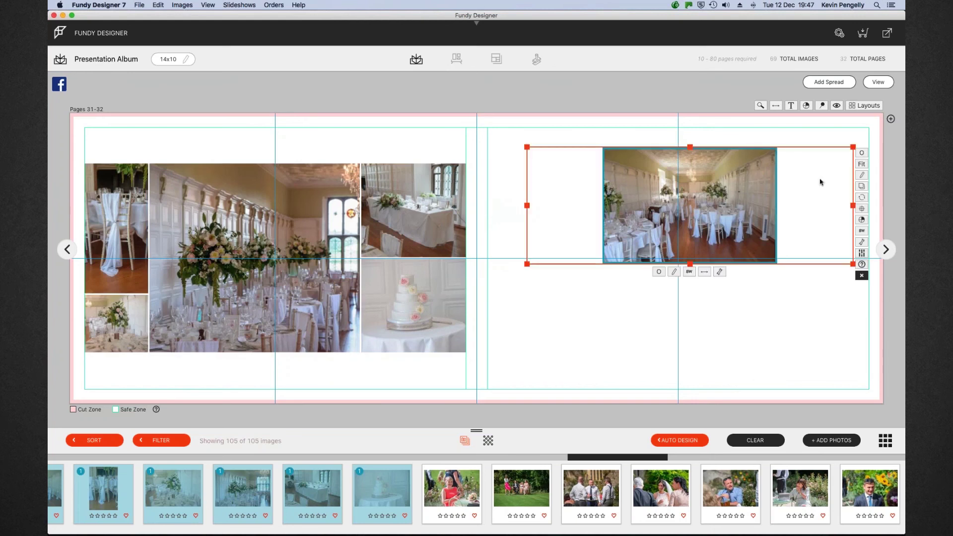
click(862, 165)
Enlarge the dining room photo to the right page's top corner and bottom margin, aligned within the page
drag(778, 149, 739, 199)
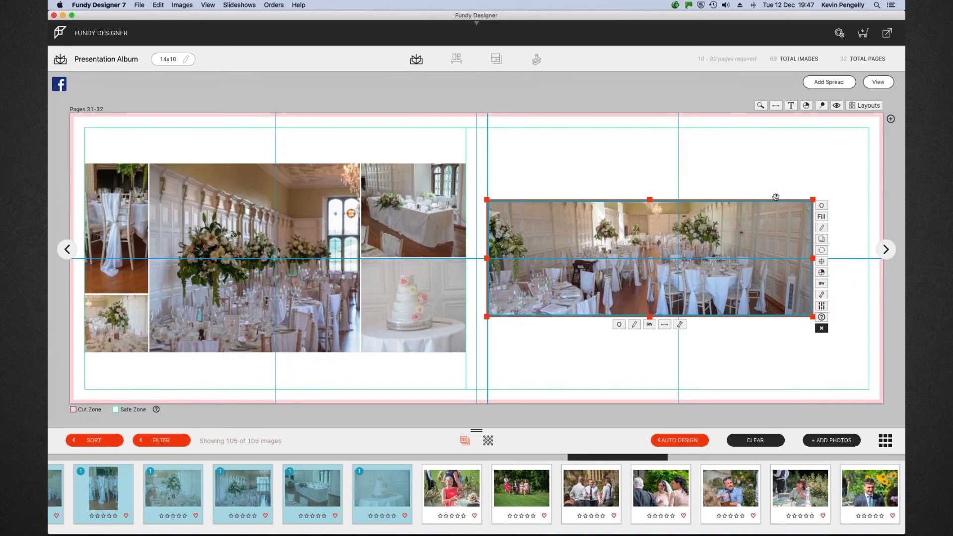
drag(813, 199, 864, 147)
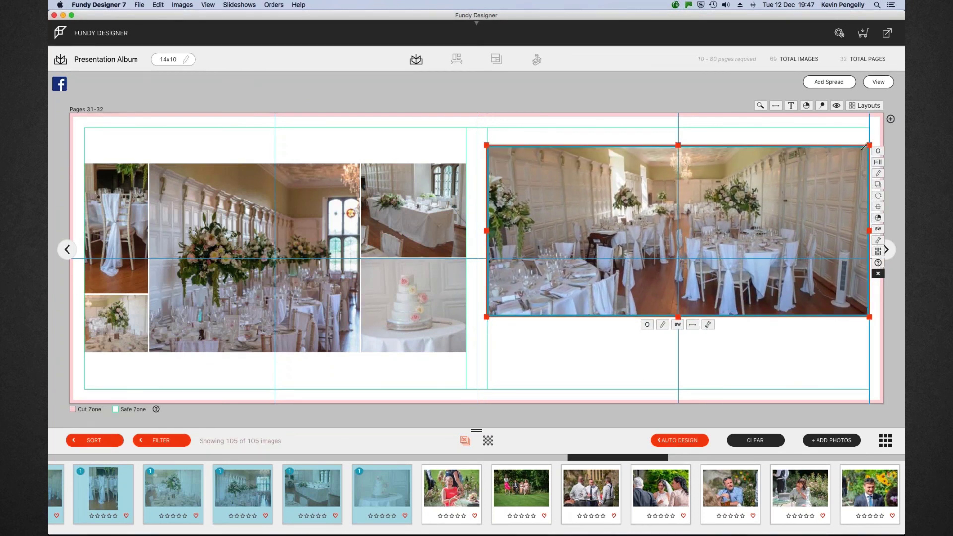
drag(678, 316, 681, 371)
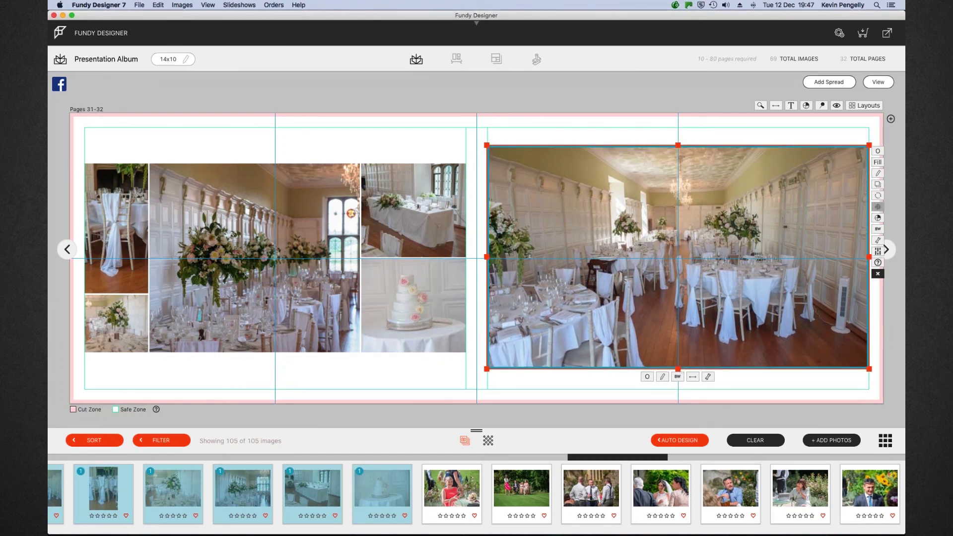
click(877, 206)
click(719, 208)
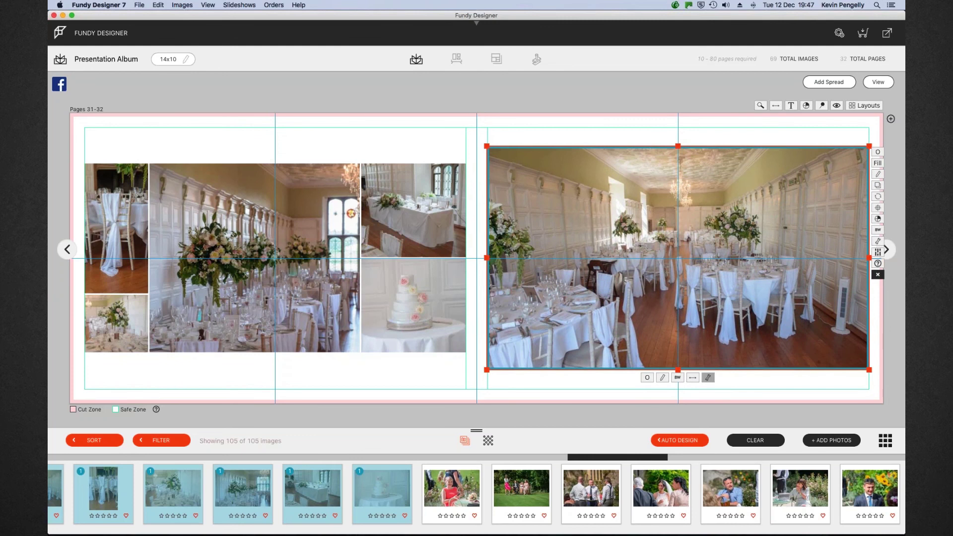
Zoom into the dining room photo slightly, shift the image up and right, then return to the overview
click(707, 377)
drag(657, 404, 663, 405)
drag(747, 306, 758, 281)
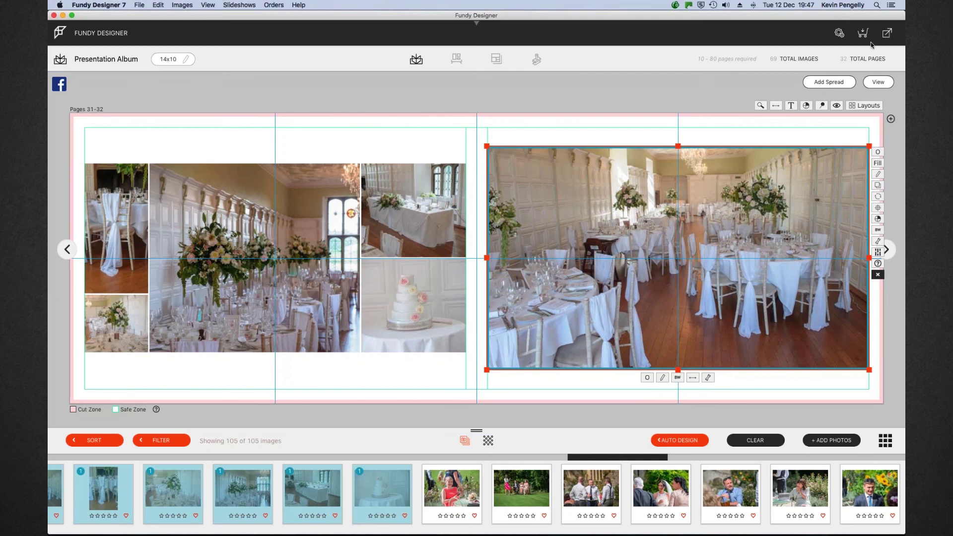
click(874, 82)
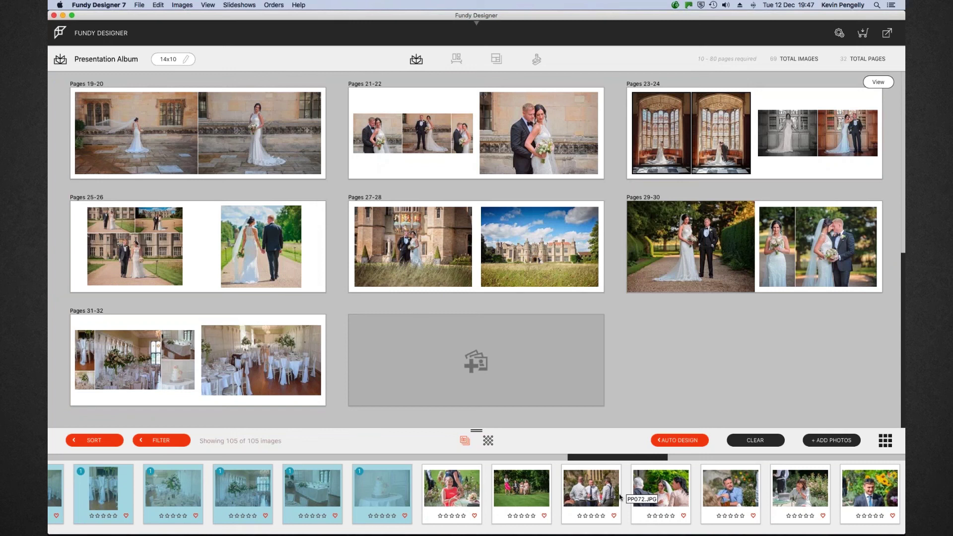
Select the garden guest photos from the red-dress guest onward, drop them as Pages 33-34, and open it
scroll(496, 494, right, 3)
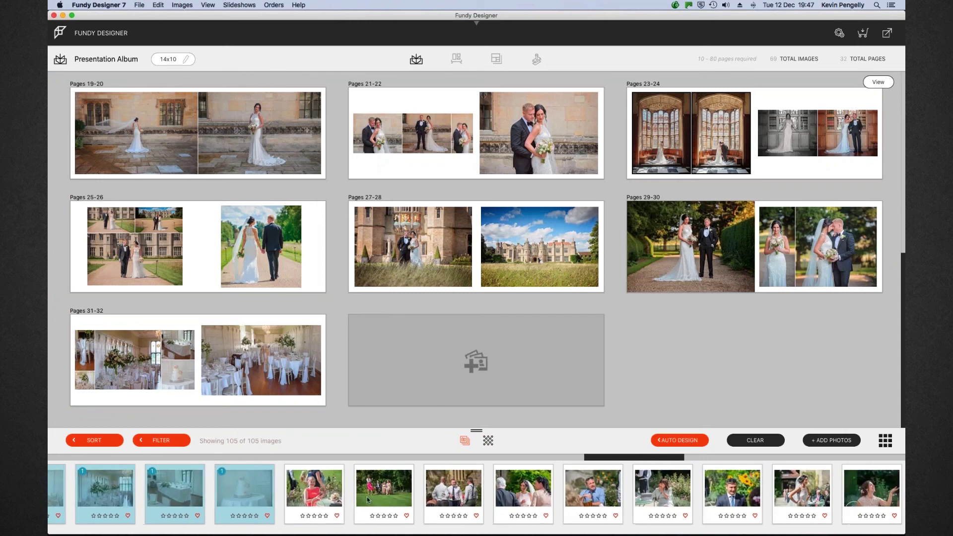
click(316, 495)
scroll(705, 504, right, 3)
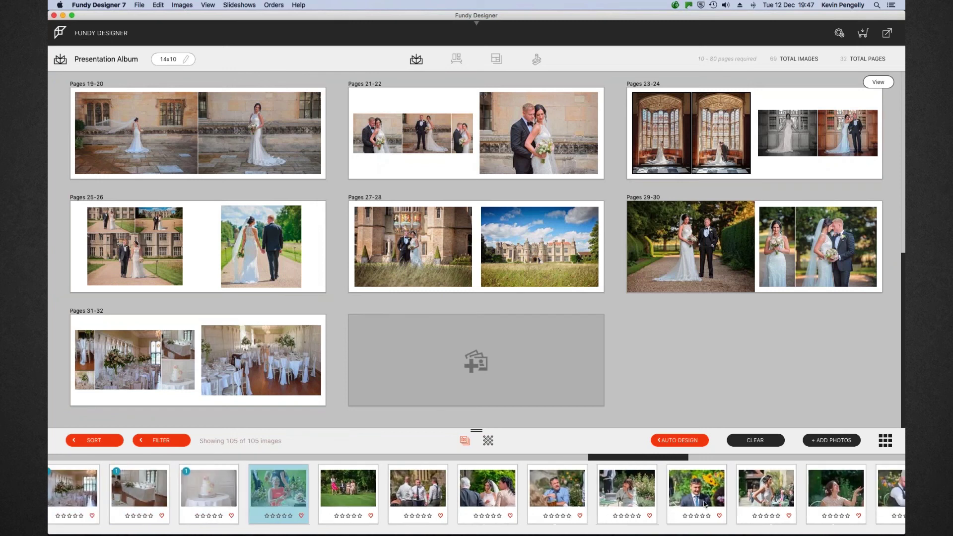
scroll(705, 504, right, 5)
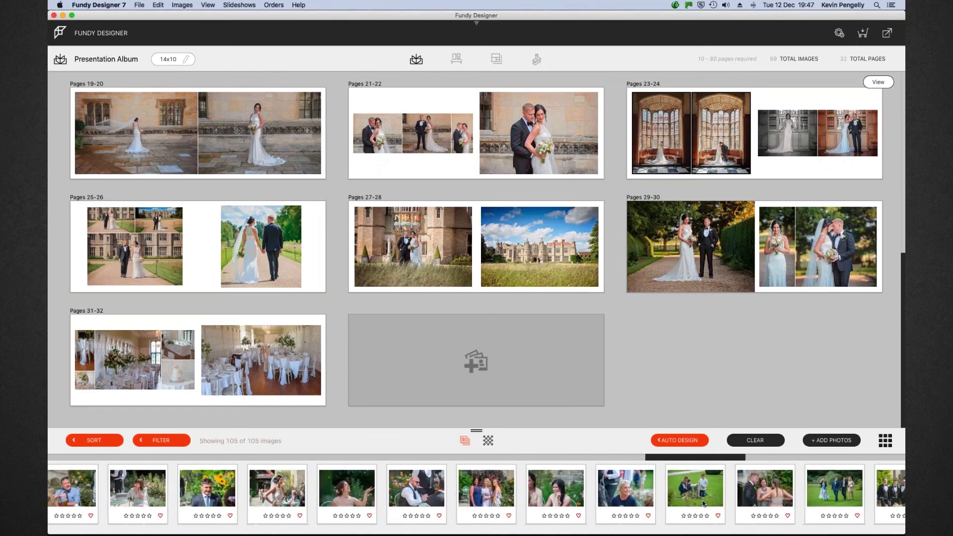
shift+click(861, 492)
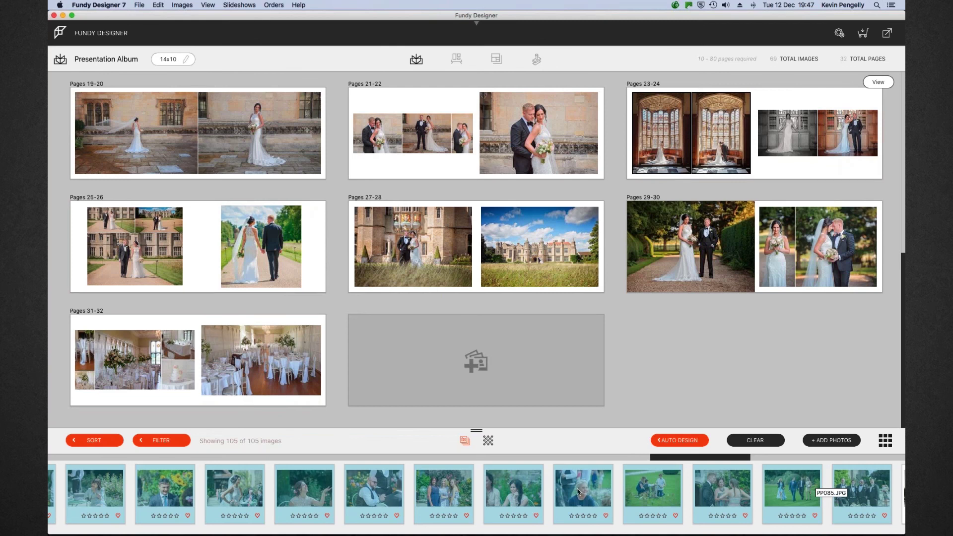
drag(574, 488, 519, 377)
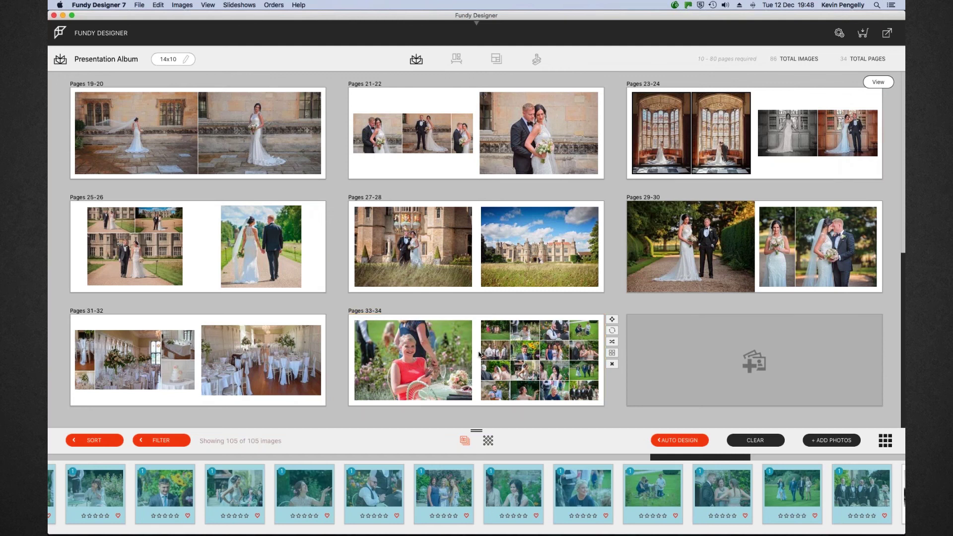
double_click(479, 354)
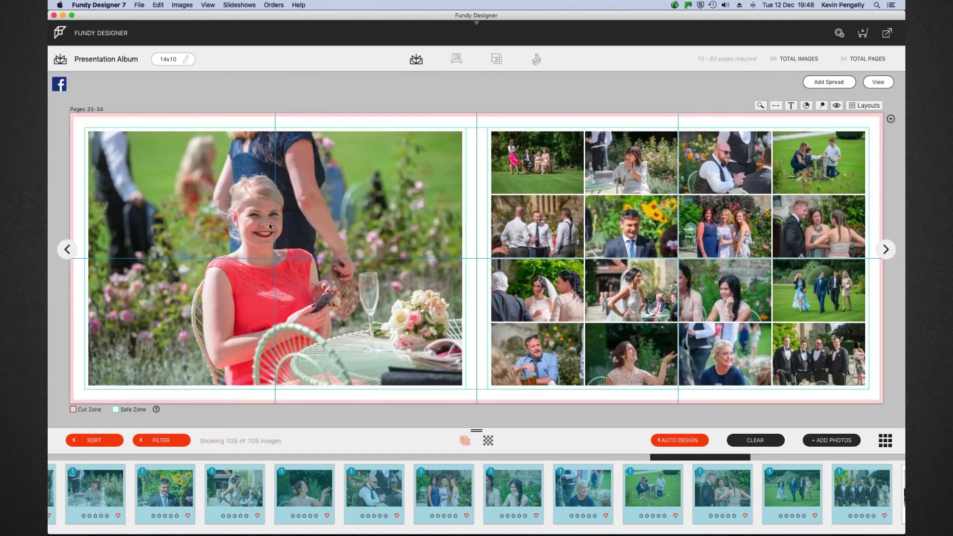
Apply the thirteen-photo grid layout to Pages 33-34 and inset its corners and edges within the margins
click(866, 106)
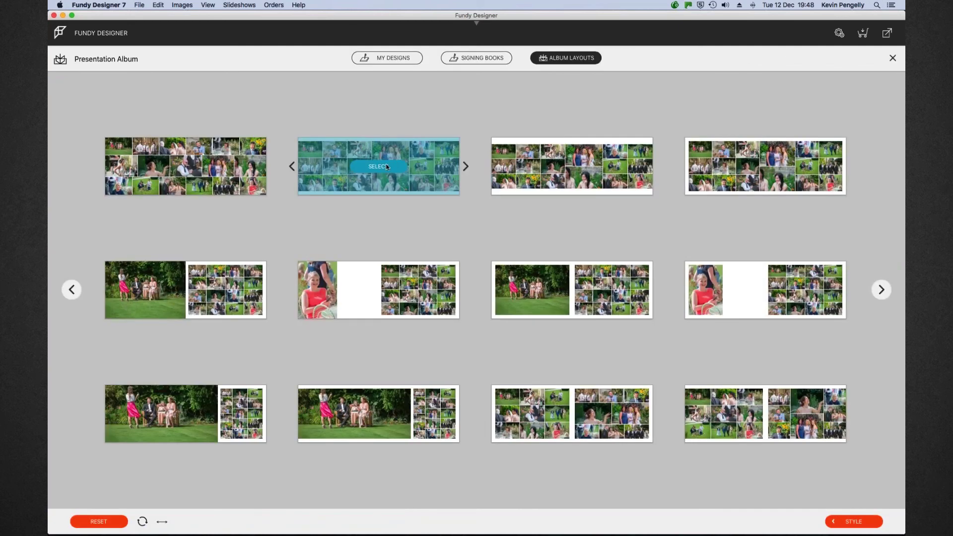
click(378, 167)
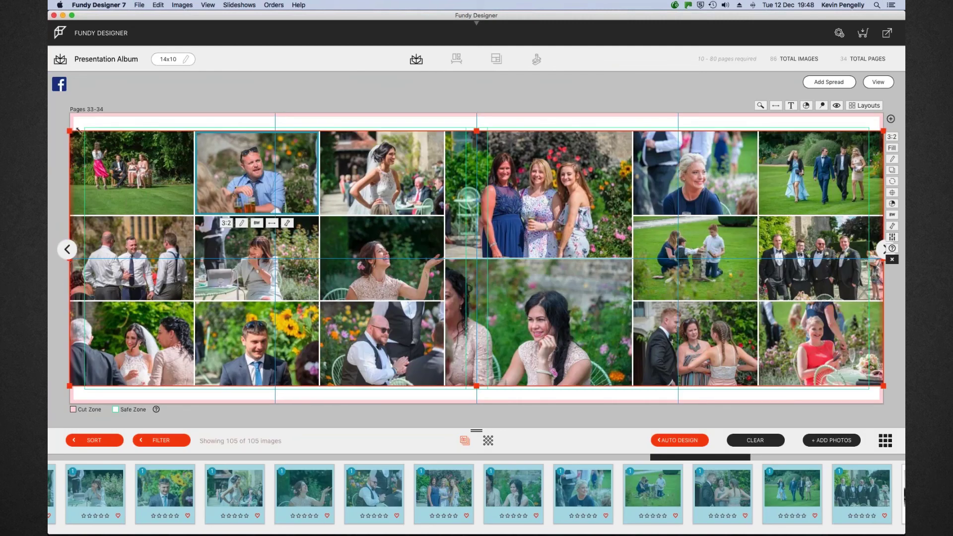
drag(78, 130, 86, 128)
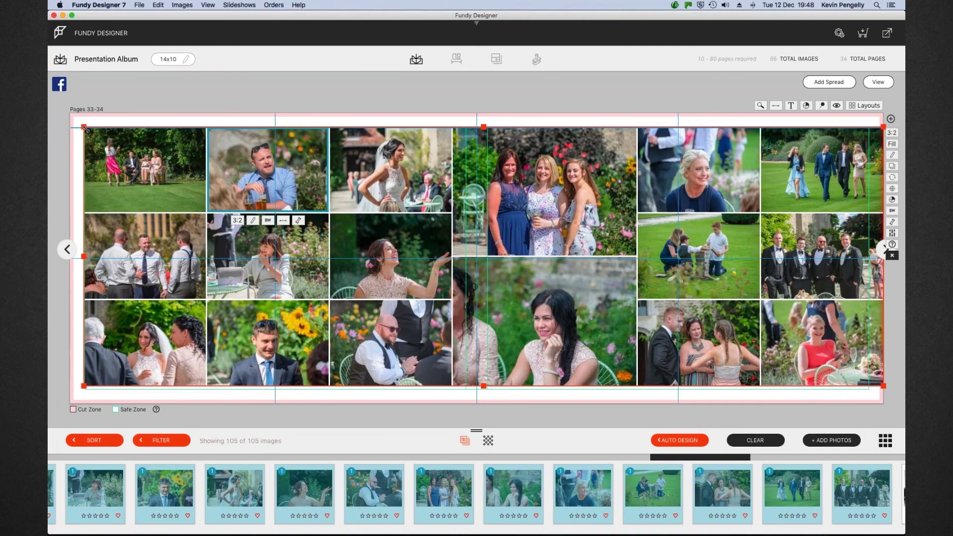
drag(483, 386, 485, 389)
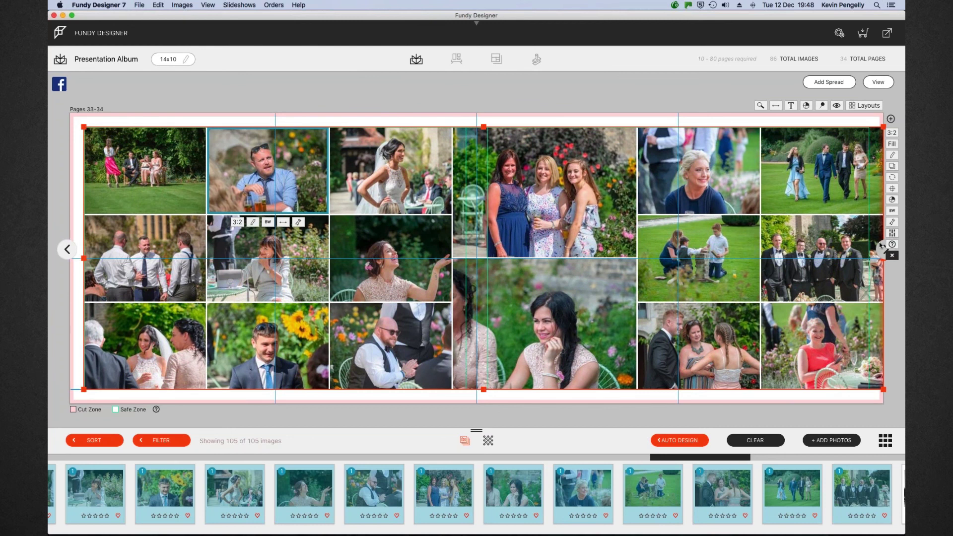
drag(884, 395, 871, 391)
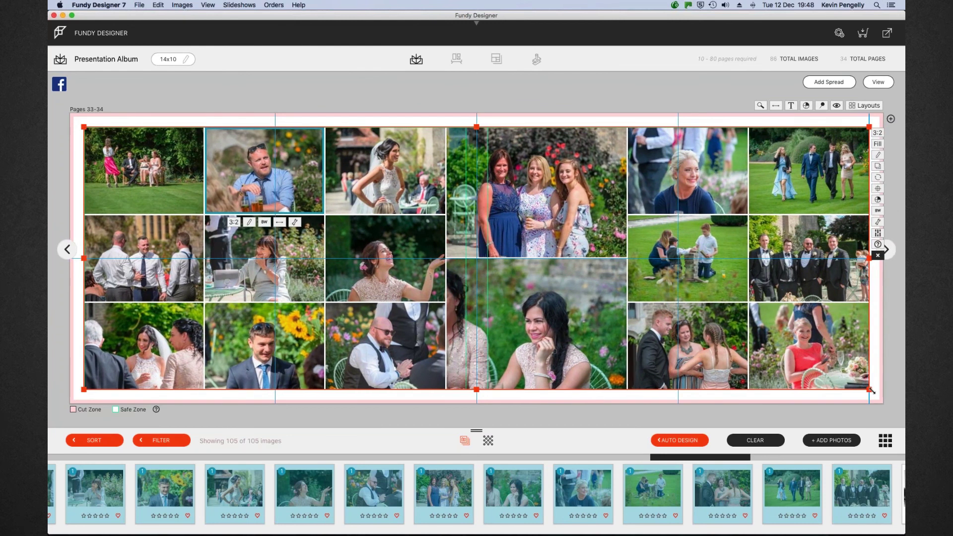
mouse_move(816, 266)
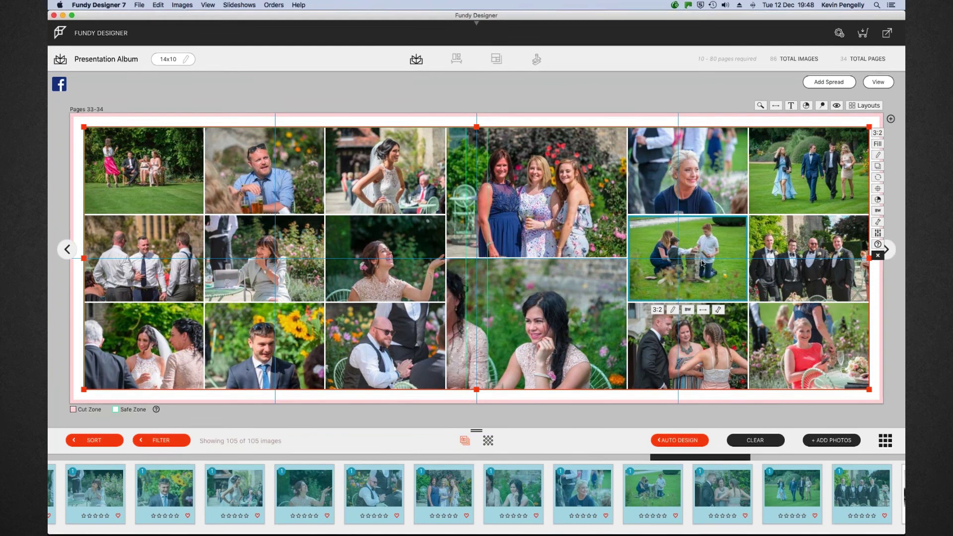
mouse_move(711, 174)
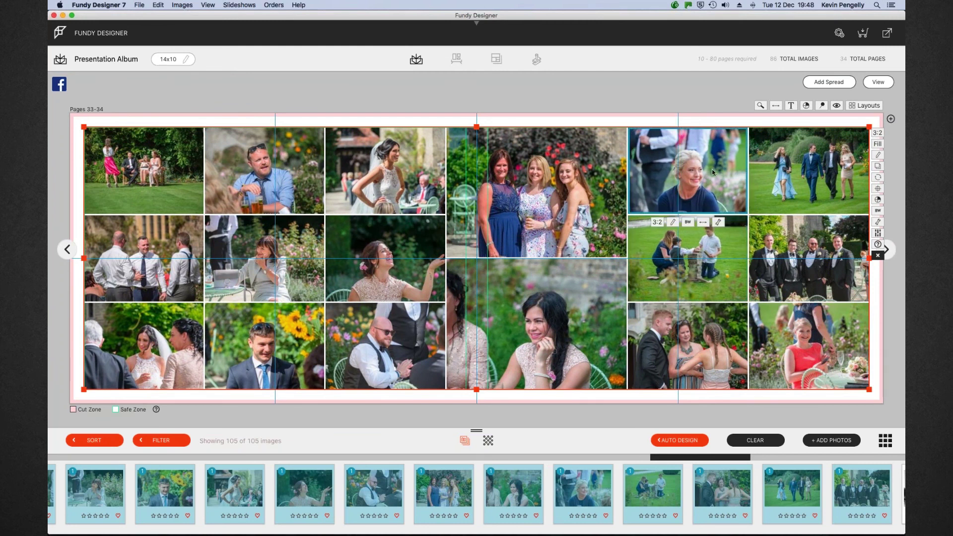
Create a Pages 35-36 spread from a run of reception speech photos and open it
click(876, 82)
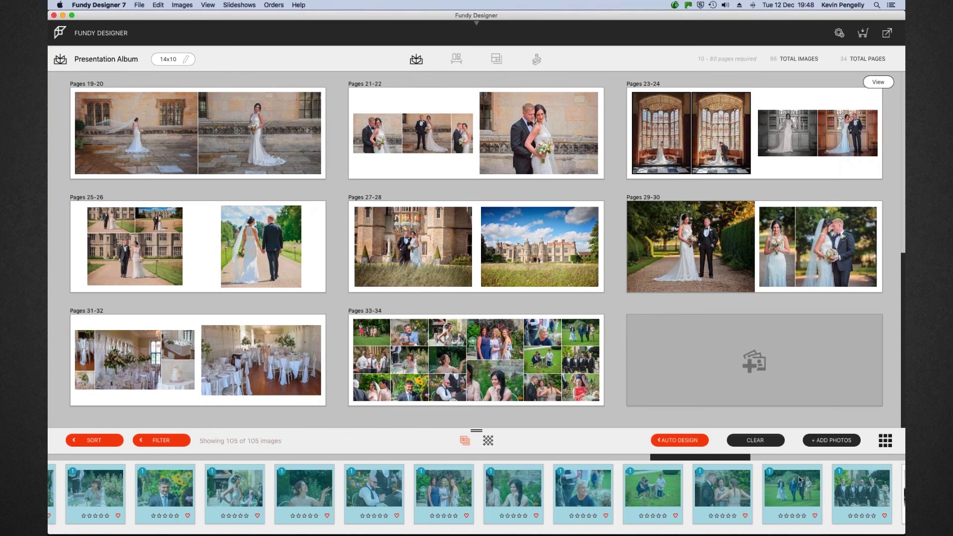
scroll(799, 480, right, 15)
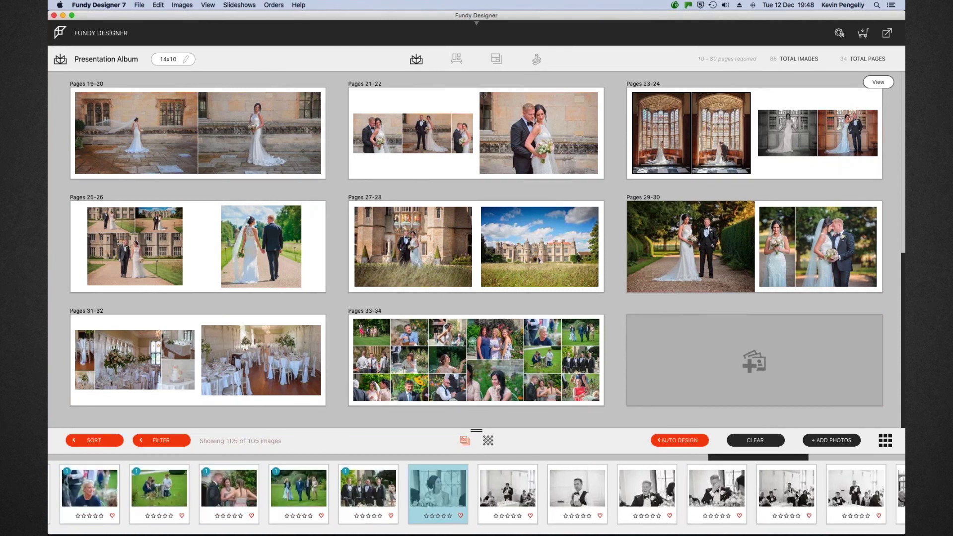
scroll(796, 495, right, 5)
scroll(824, 491, right, 5)
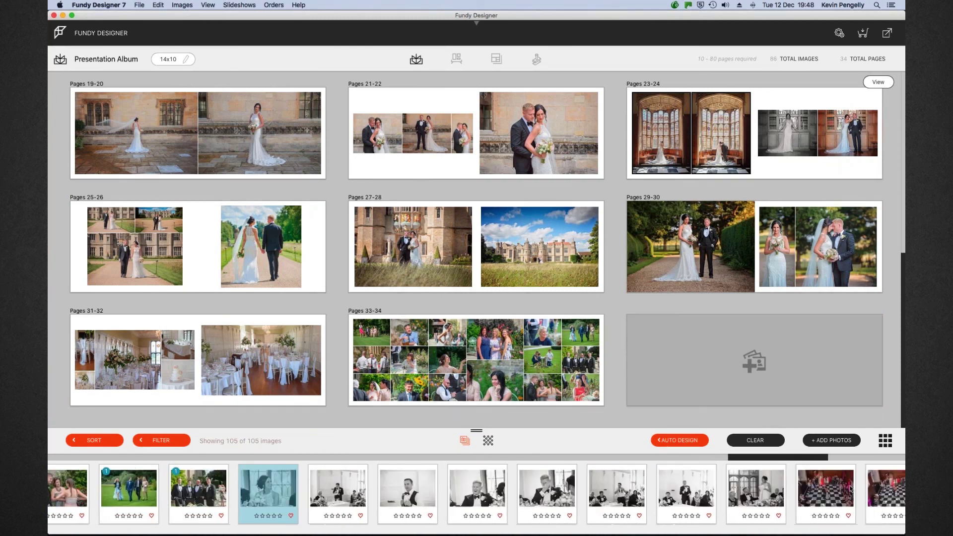
shift+click(756, 489)
drag(695, 471, 768, 366)
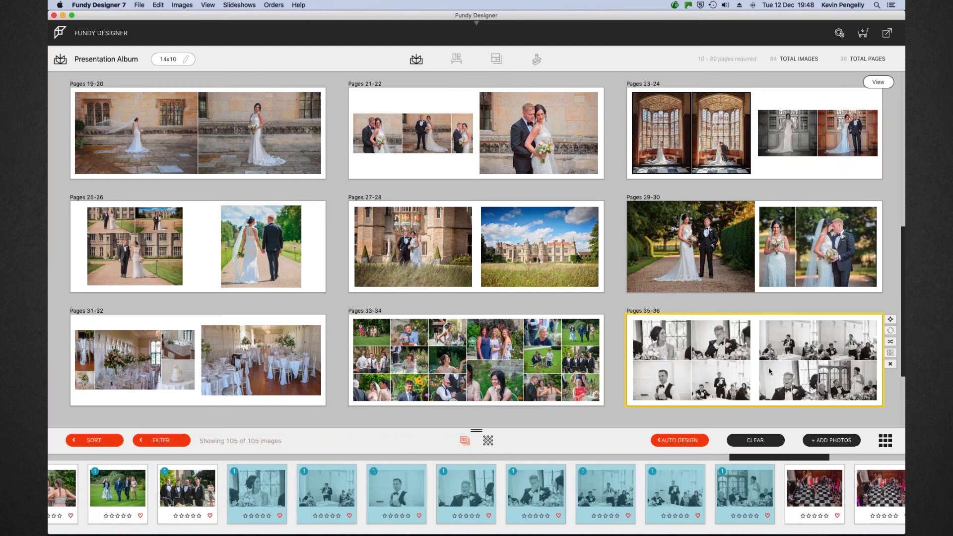
double_click(752, 349)
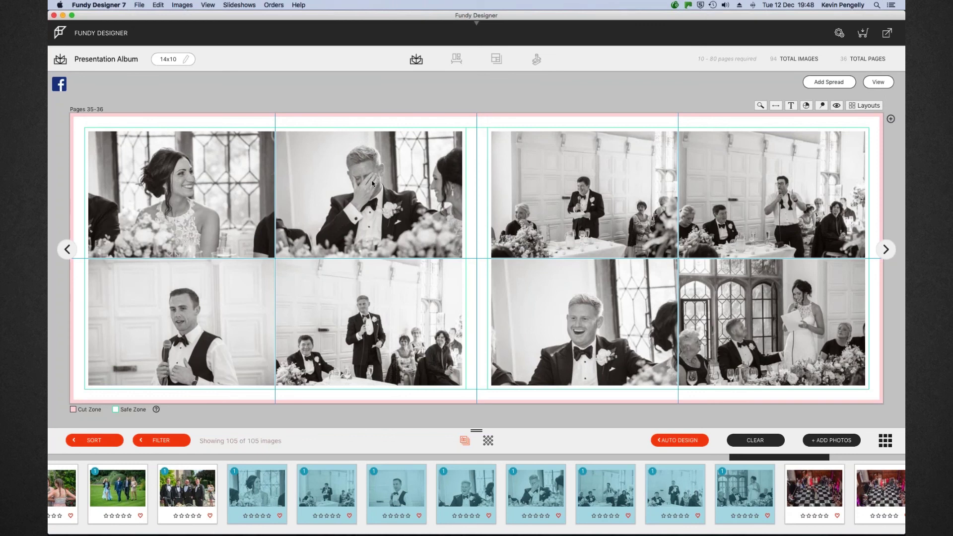
Swap photos so the groom's speech shot moves to the right page and the bottom-left/middle photos trade places
drag(186, 323, 373, 317)
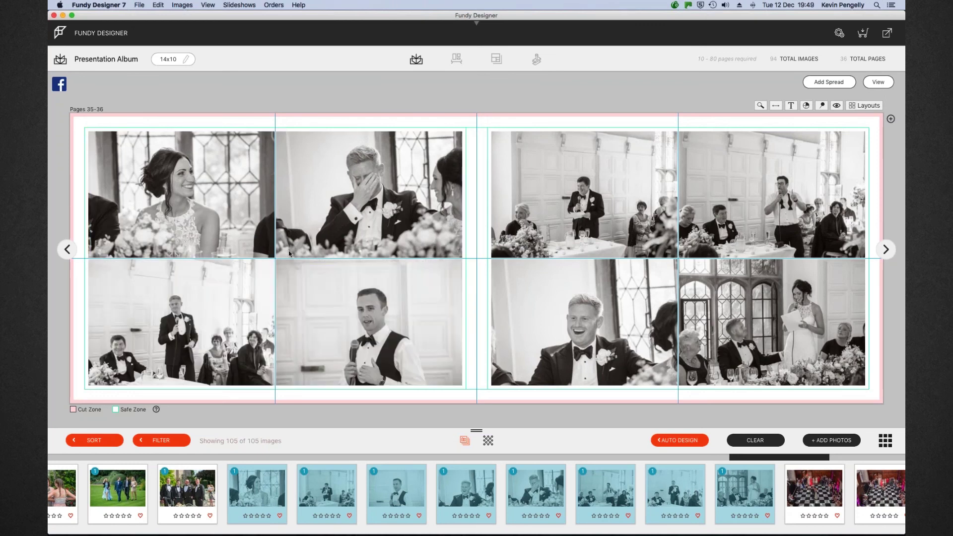
drag(573, 206, 373, 308)
drag(213, 312, 348, 308)
Zoom into the bottom-left photo and reposition it for a tighter crop
click(189, 327)
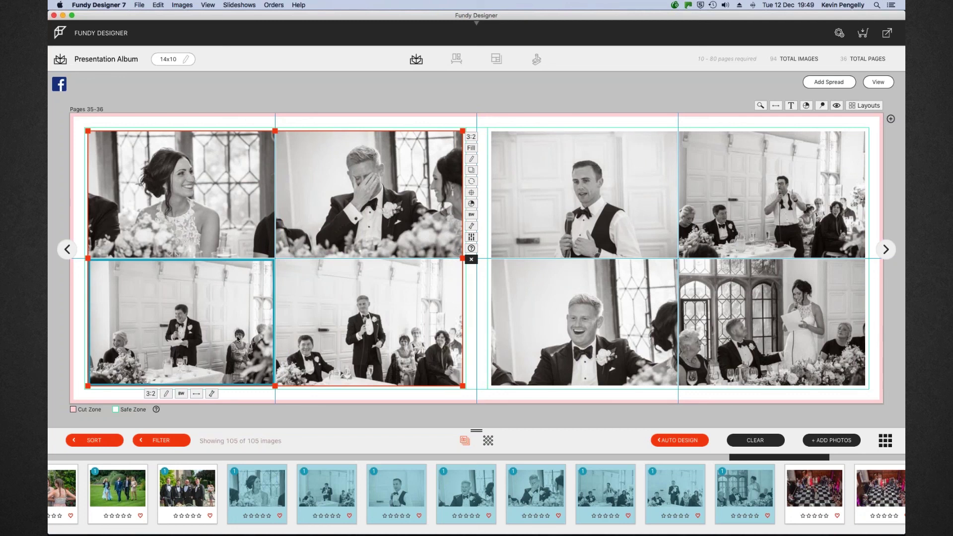
click(211, 393)
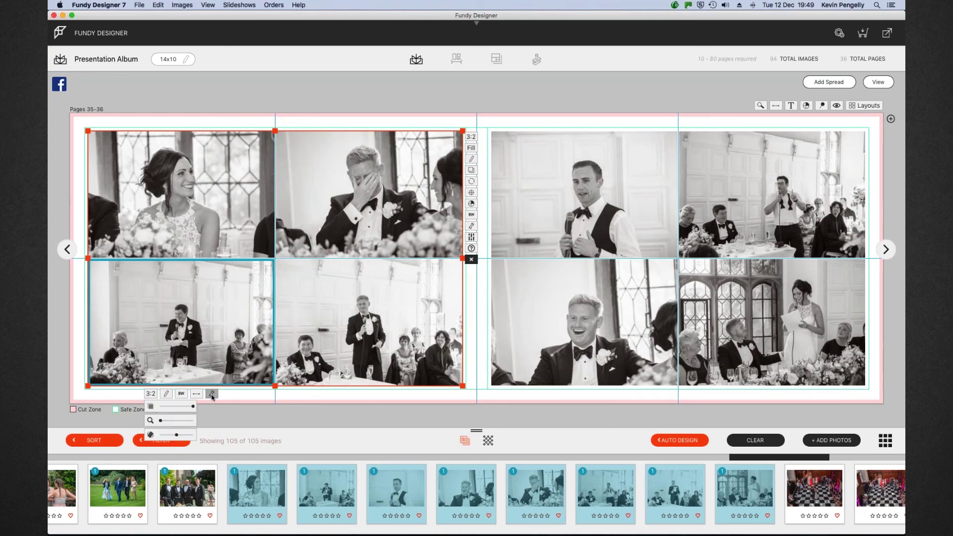
drag(161, 422, 175, 423)
drag(196, 353, 236, 341)
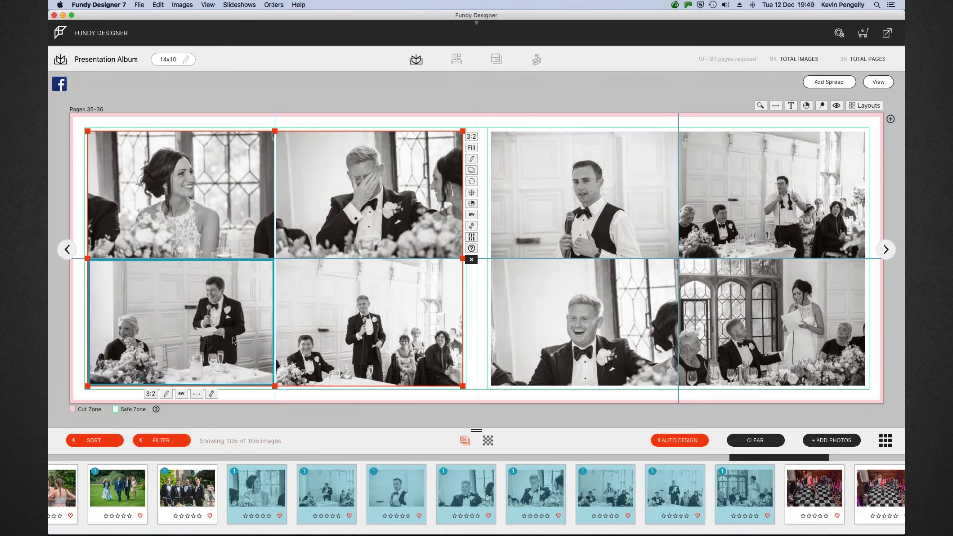
click(878, 82)
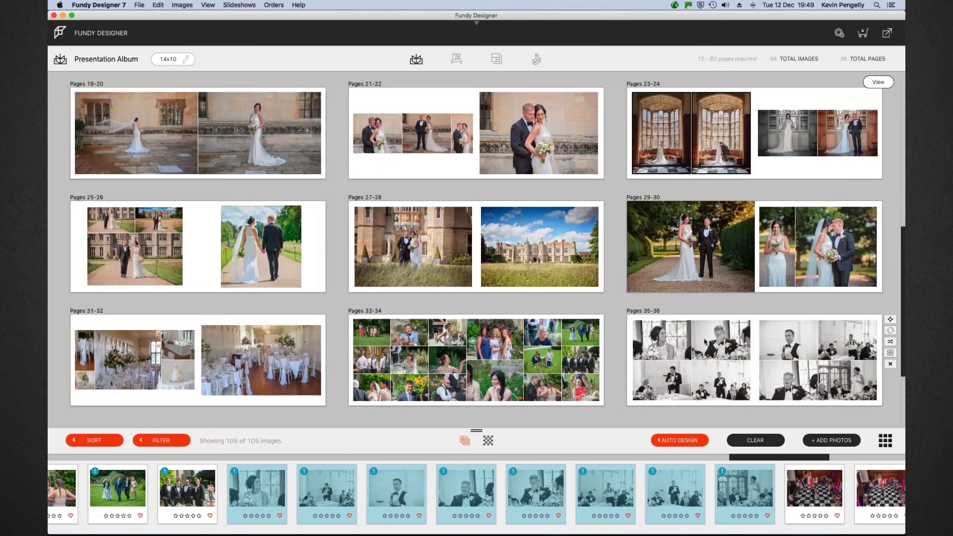
Place four dance-floor photos starting at PP095 onto a new Pages 37-38 spread and open it
scroll(706, 342, down, 5)
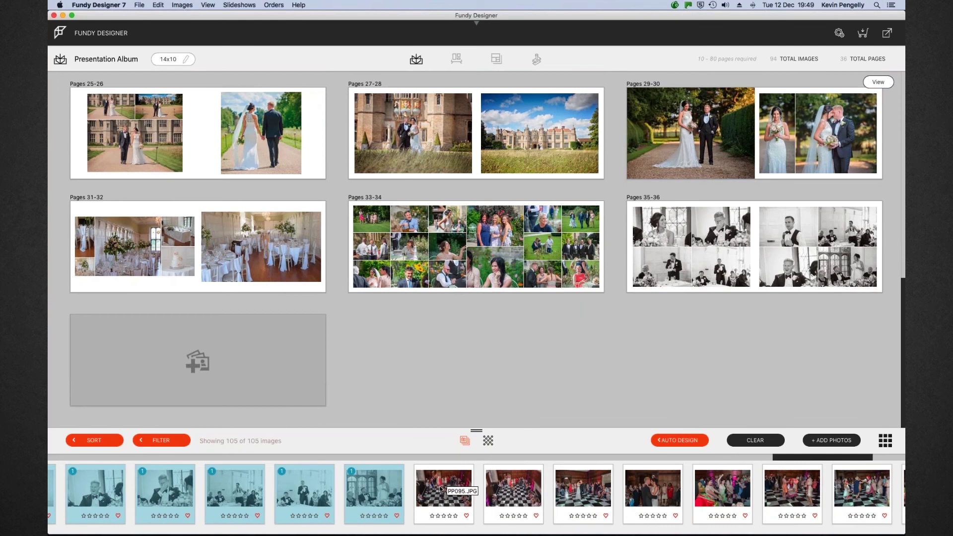
click(441, 489)
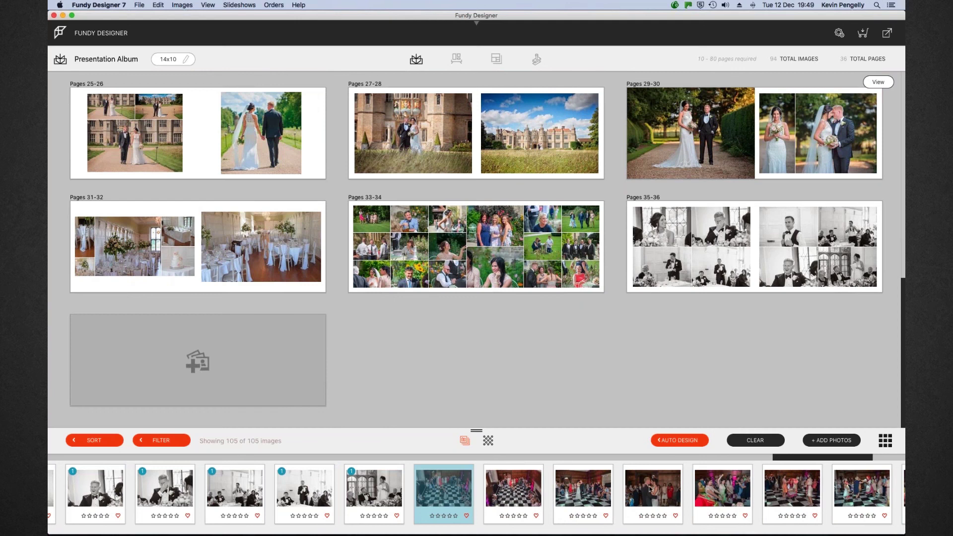
shift+click(638, 490)
drag(507, 475, 196, 349)
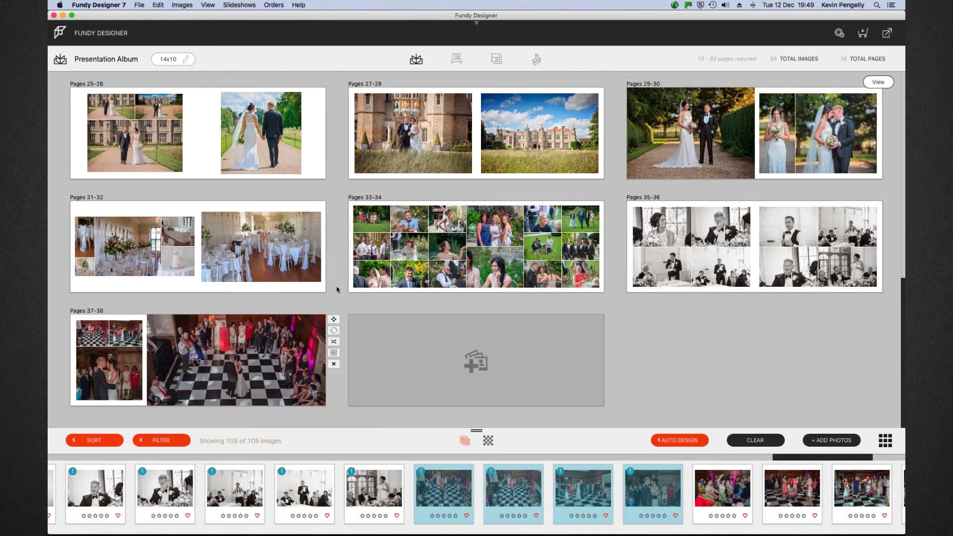
key(space)
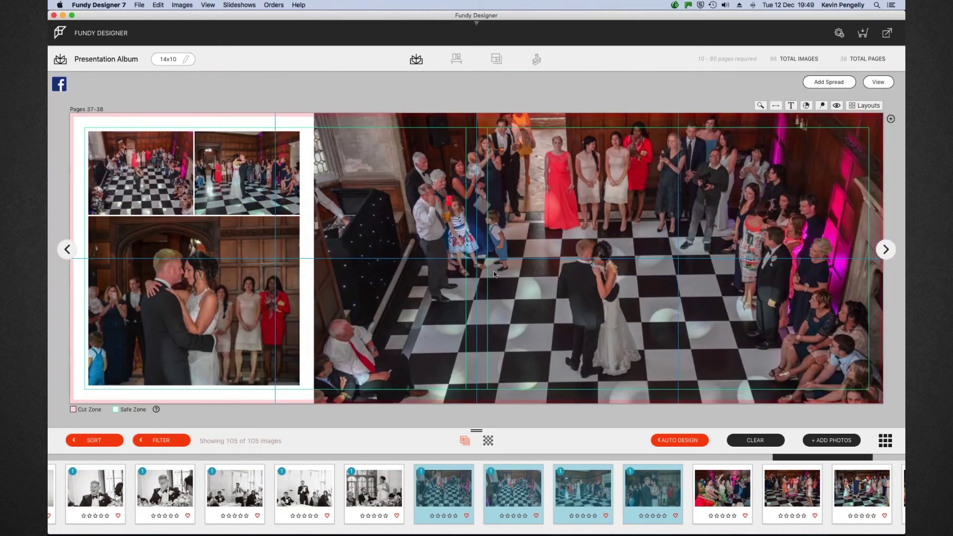
Move the first-dance photo into the large right-page frame and make it Black & White 3
drag(219, 288, 624, 224)
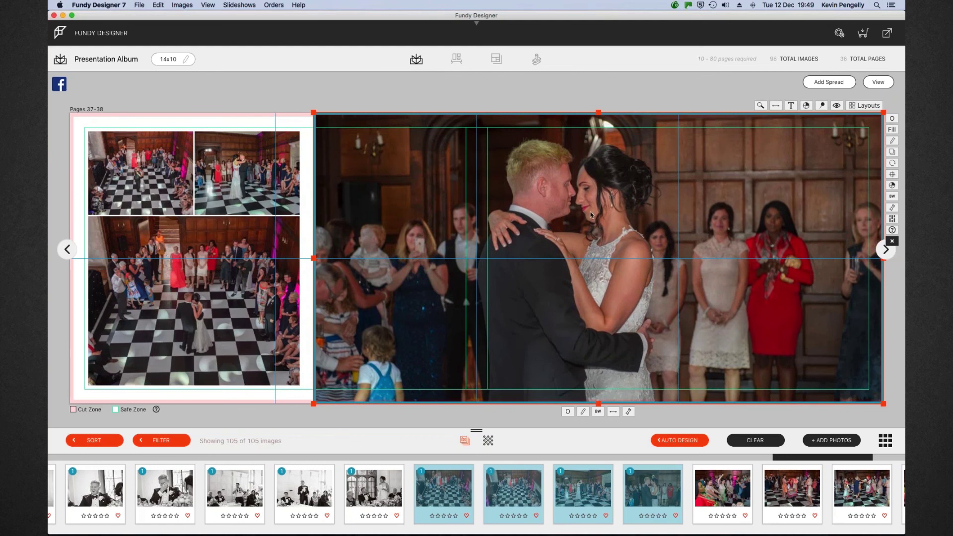
click(598, 411)
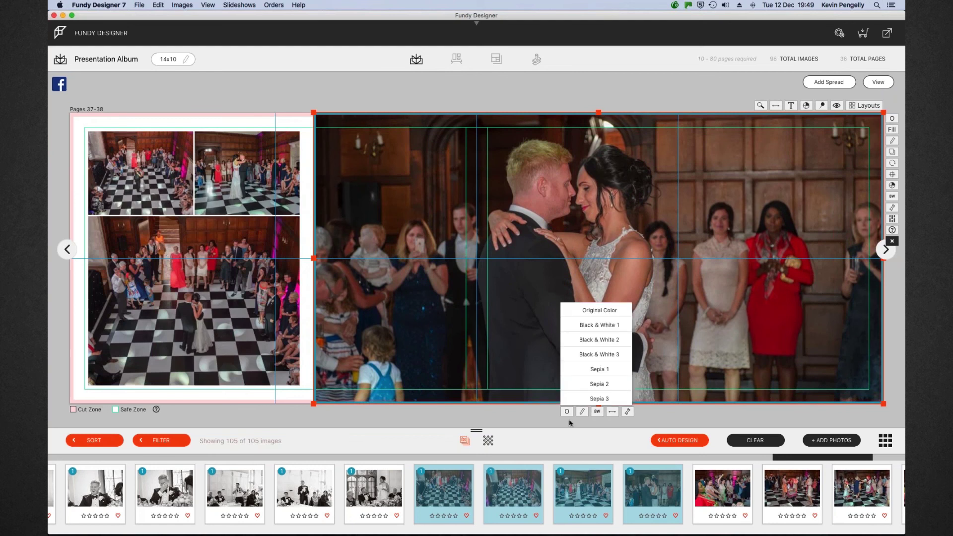
click(598, 359)
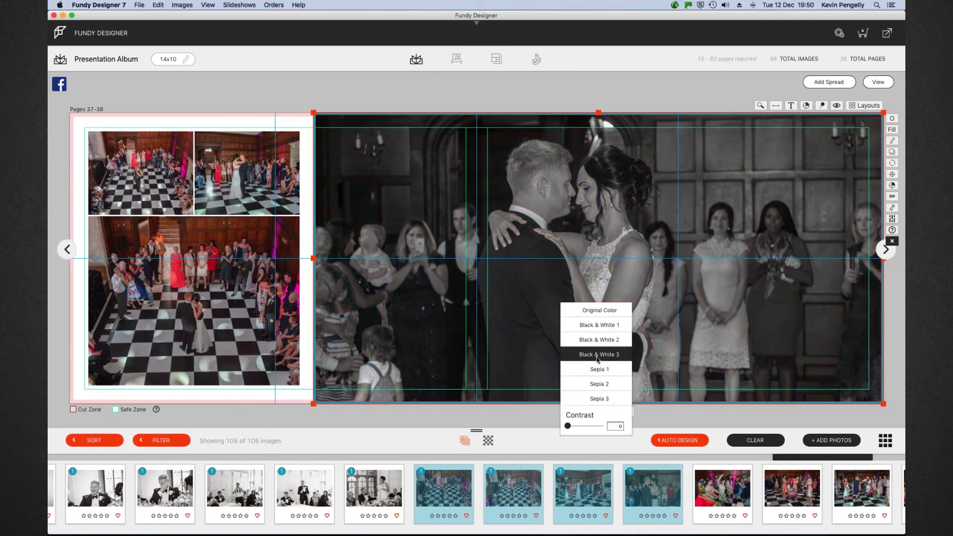
click(665, 375)
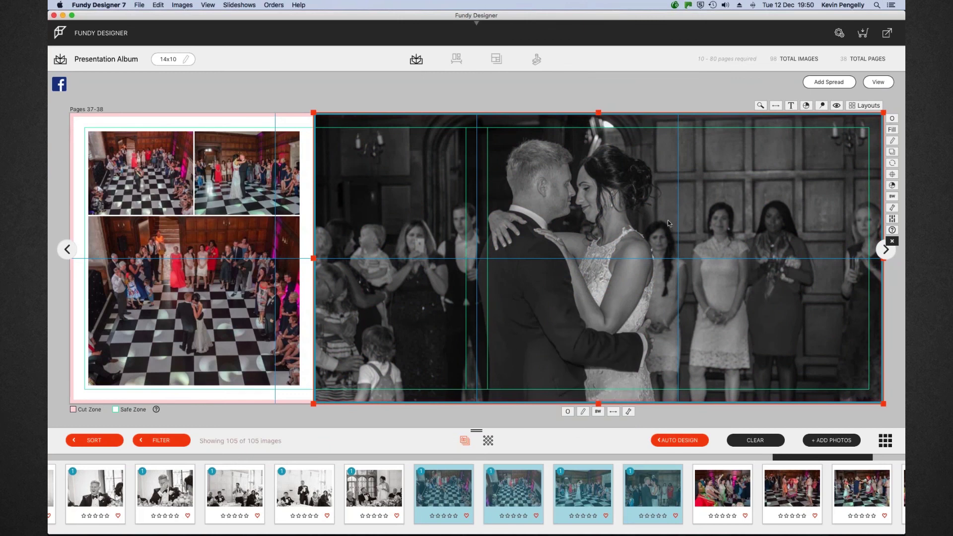
Back in the spread overview, select the first remaining dance photo
click(876, 85)
drag(813, 461, 899, 460)
click(447, 485)
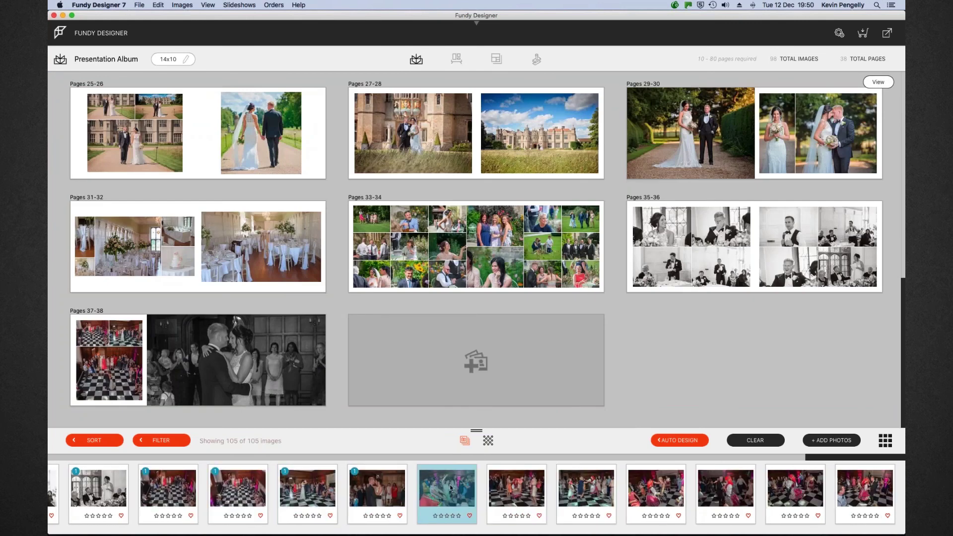
Put the seven remaining dance photos on a new Pages 39-40 spread and review it
shift+click(875, 489)
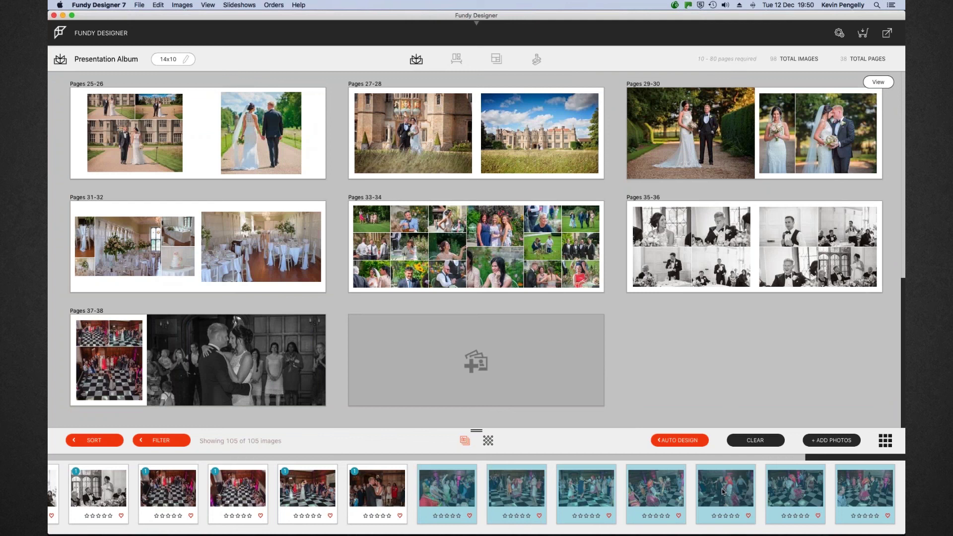
click(474, 358)
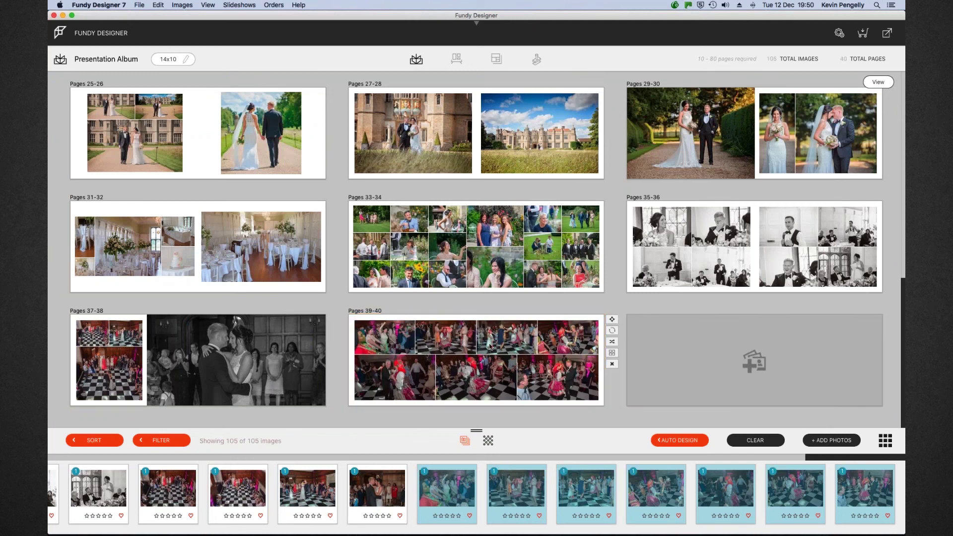
click(487, 351)
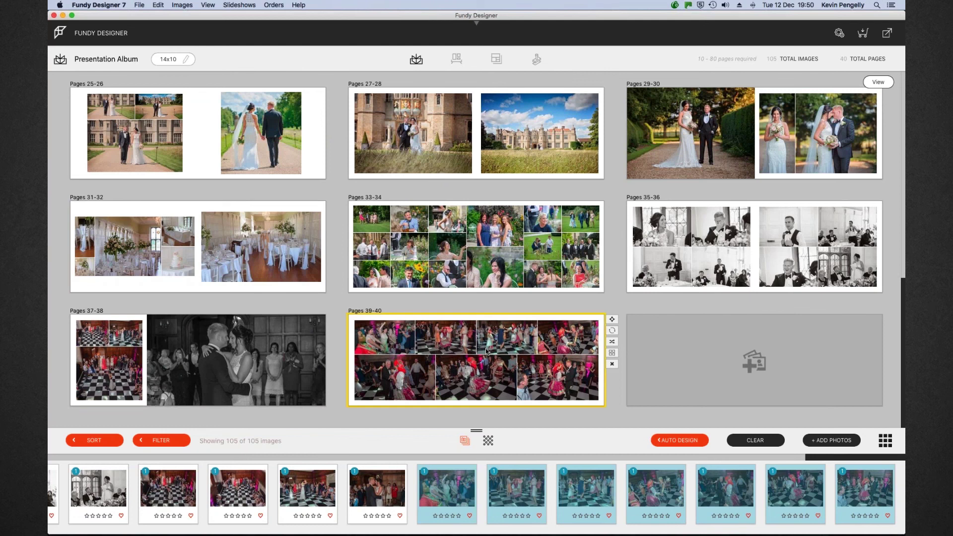
double_click(566, 305)
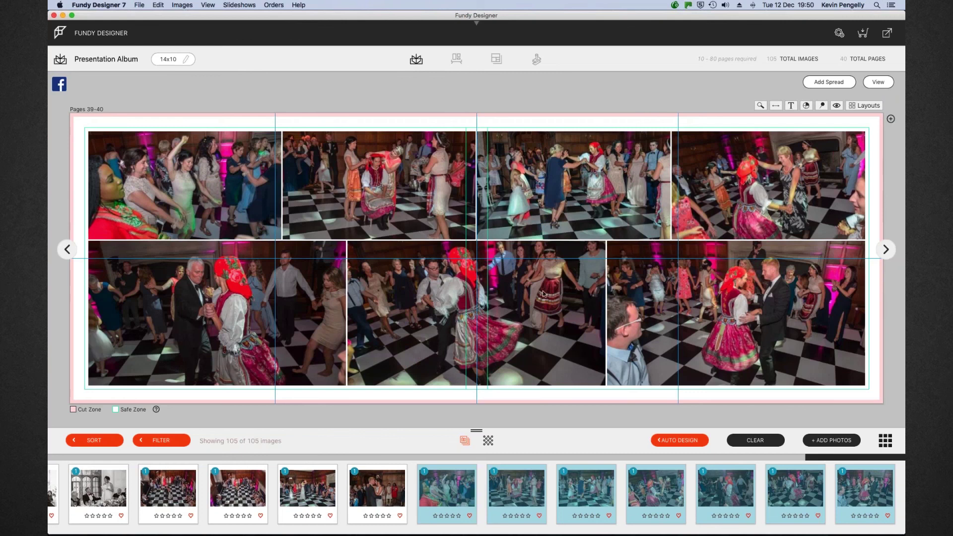
click(868, 86)
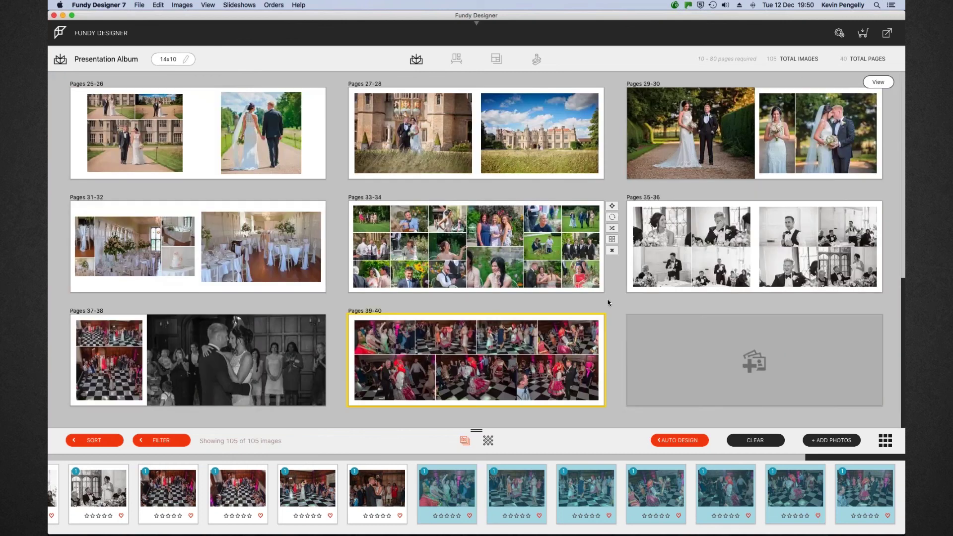
mouse_move(613, 332)
scroll(613, 332, up, 6)
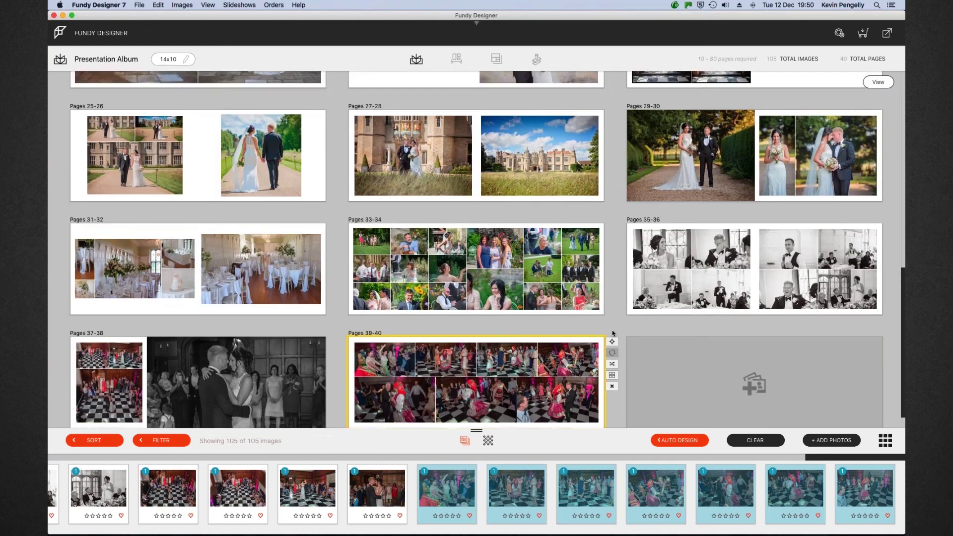
scroll(613, 334, up, 3)
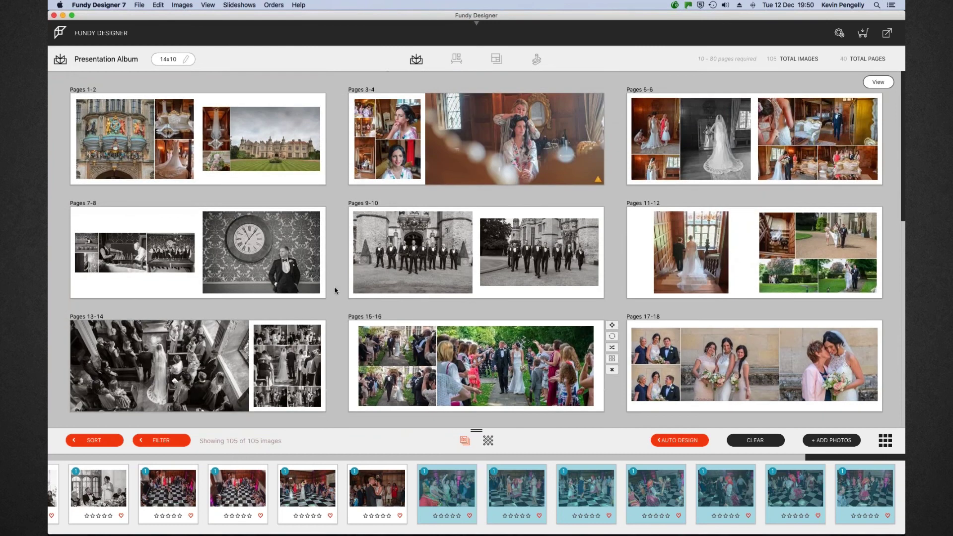
Start Export for Proofer and browse to the Presentation Album folder on 2Tb Internal 2
click(887, 34)
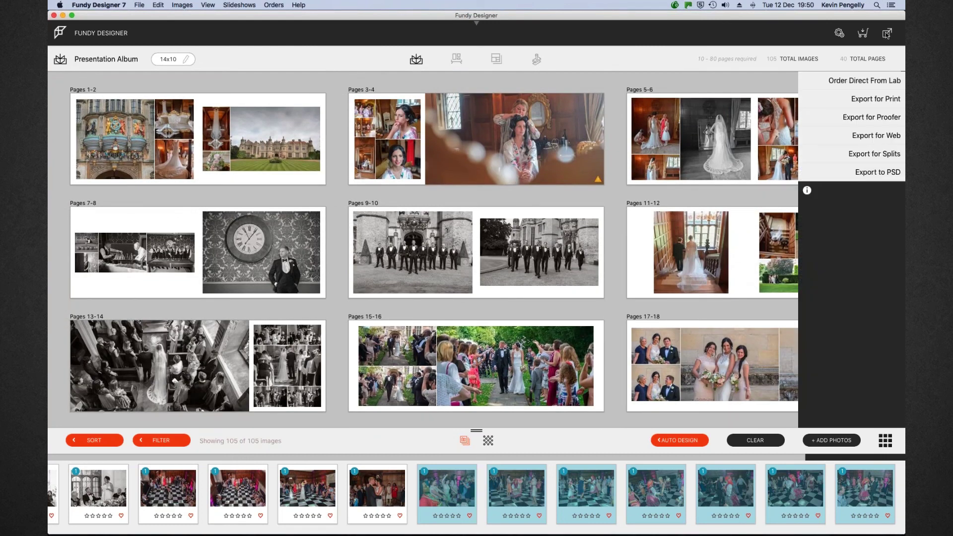
click(876, 117)
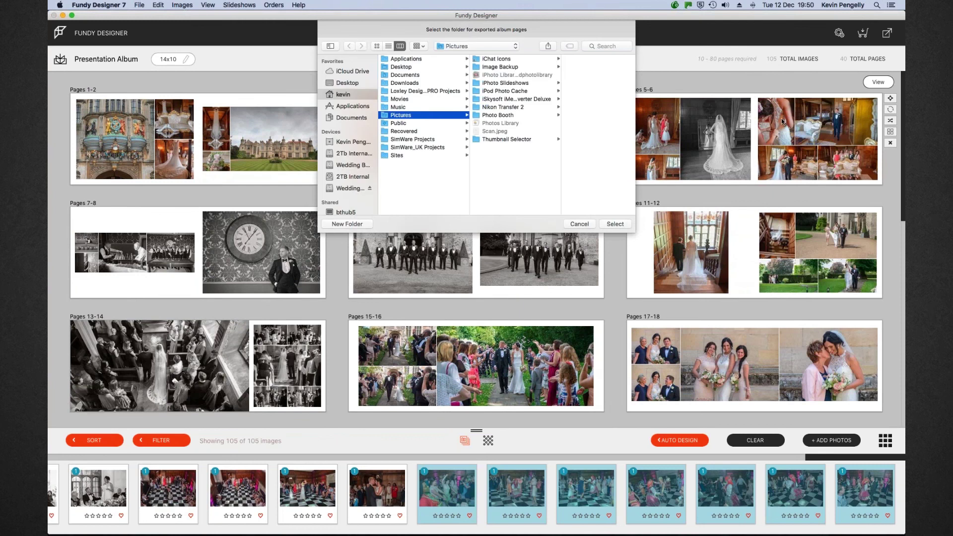
click(350, 153)
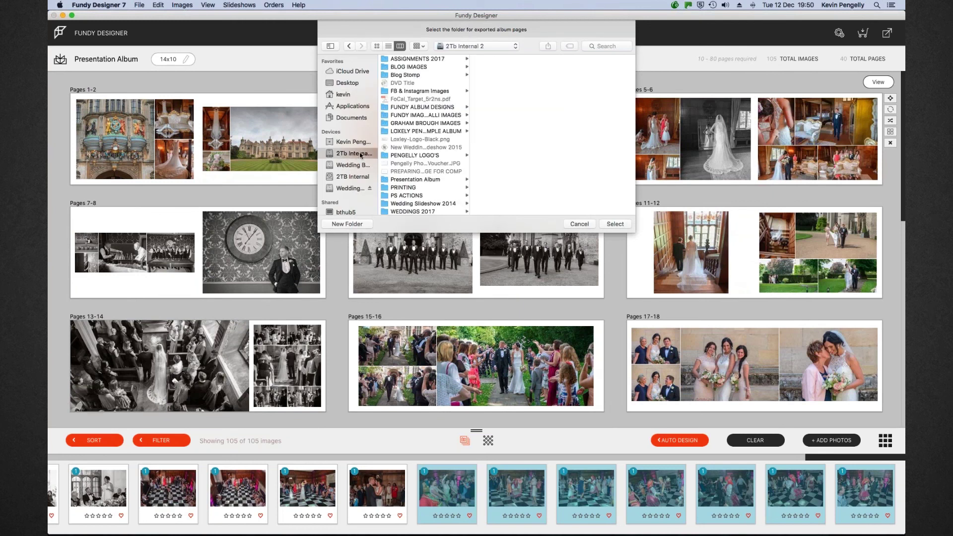
click(415, 182)
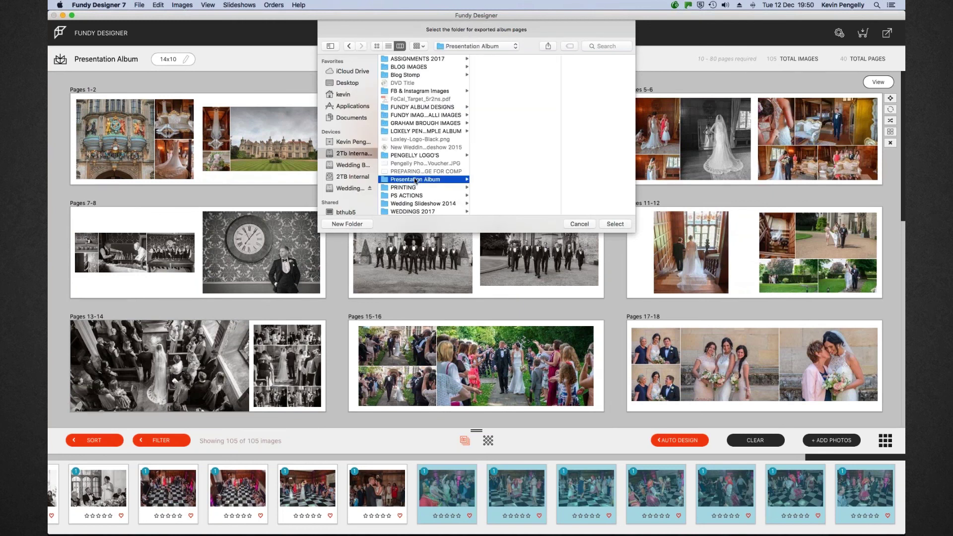
Export all pages with file names into a new 'Proofs' folder inside Presentation Album
click(346, 224)
key(BackSpace)
text(Proo)
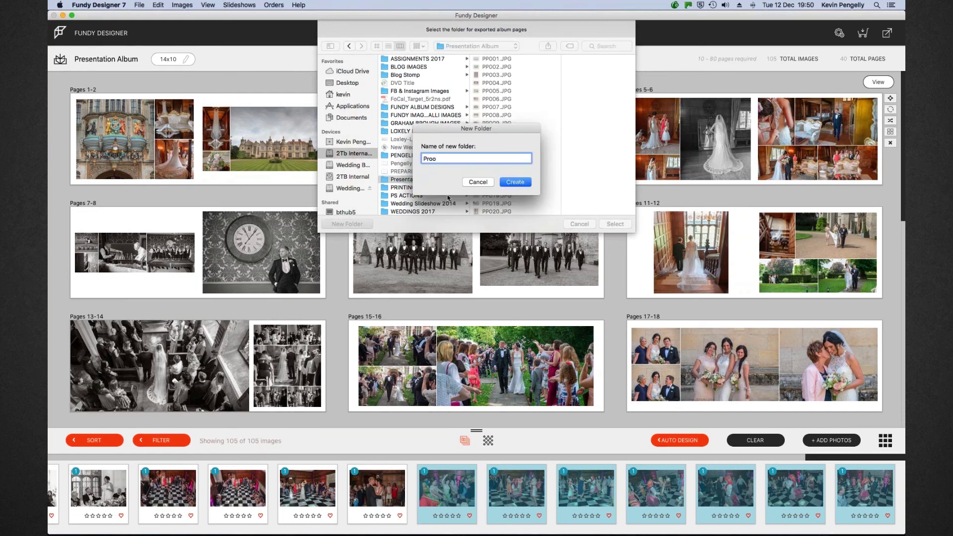
text(fs)
click(507, 184)
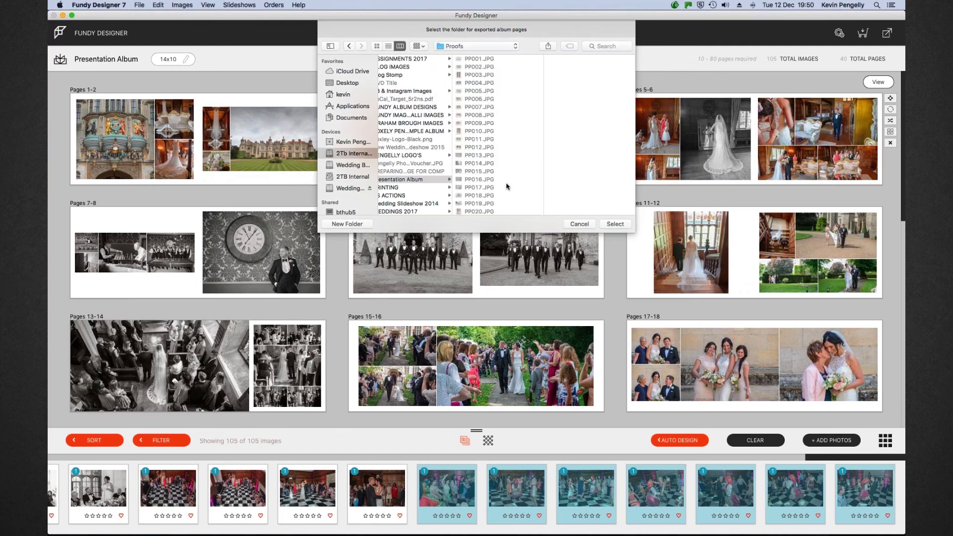
click(615, 224)
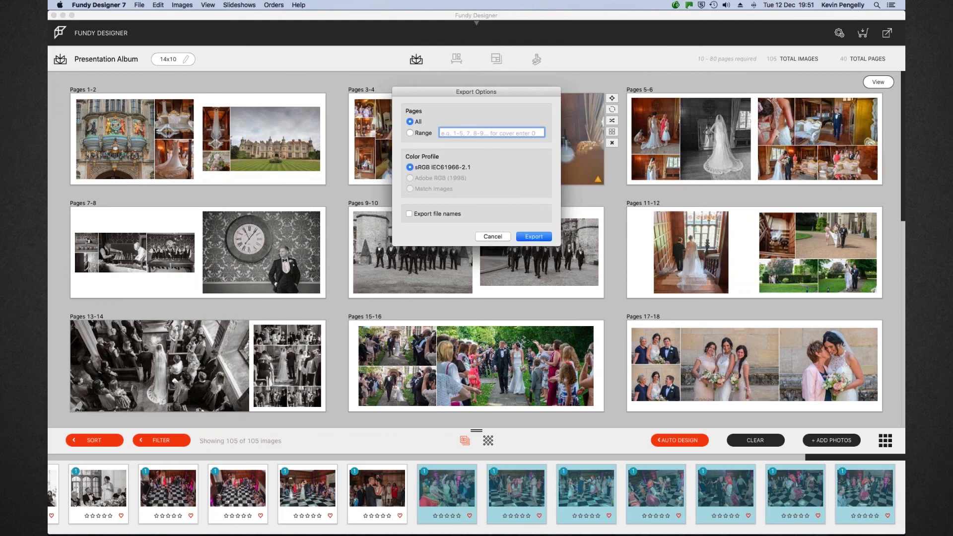
click(409, 214)
click(533, 236)
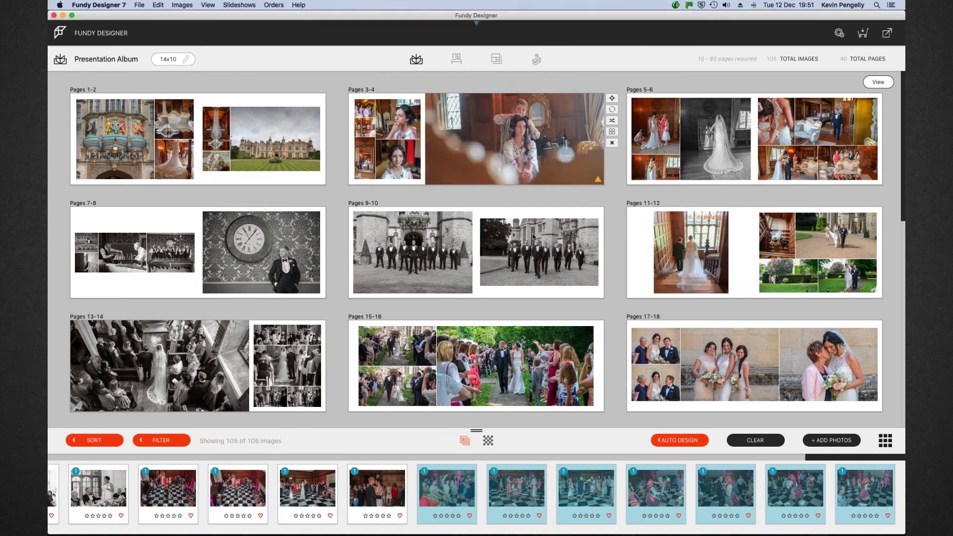
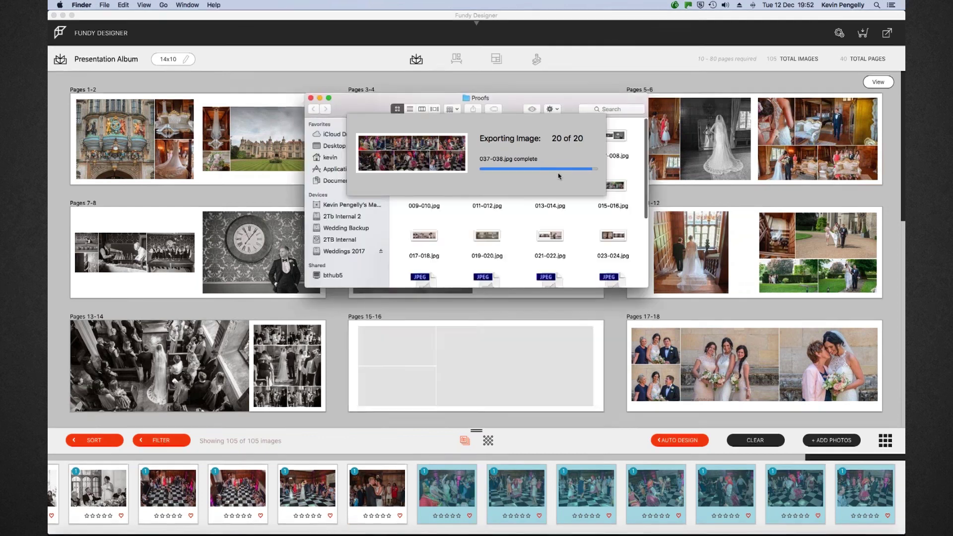
Let the 20-spread proof export finish, return to the album, and decline the Design Proofer login
mouse_move(354, 531)
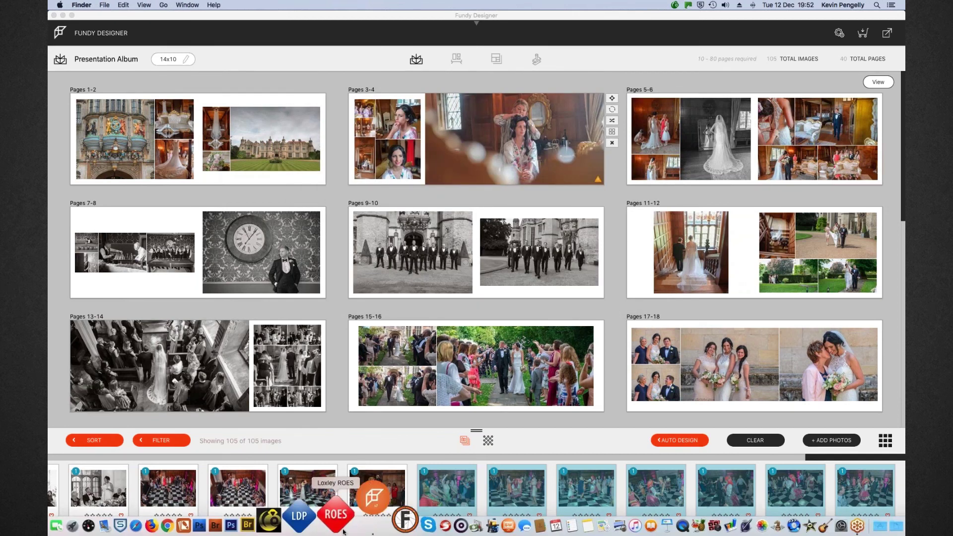
click(353, 526)
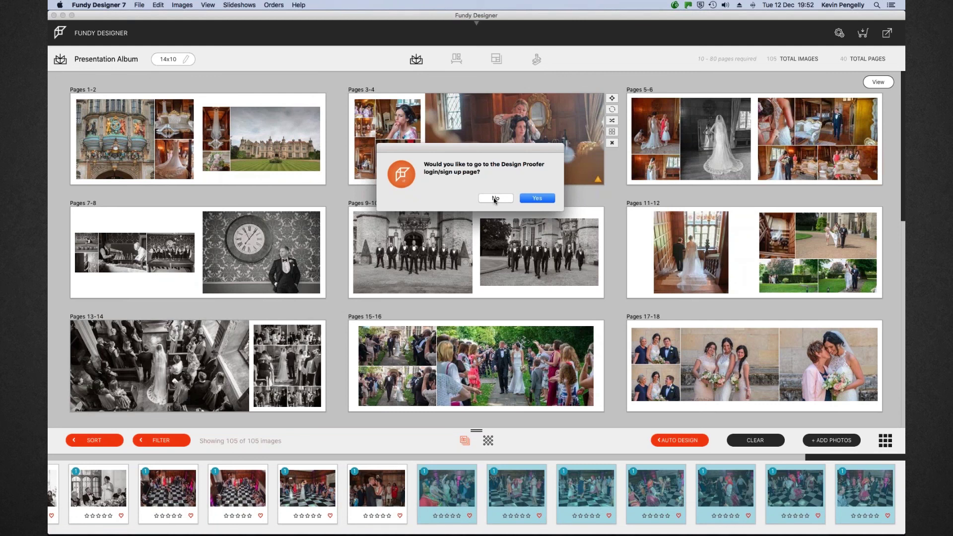
click(495, 198)
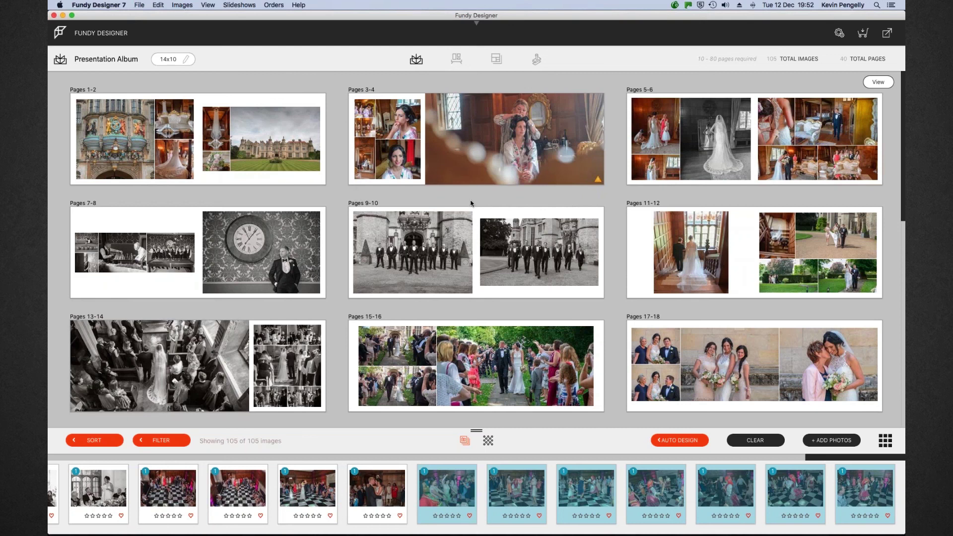
Switch to Firefox and log in to Design Proofer via its bookmark
mouse_move(343, 533)
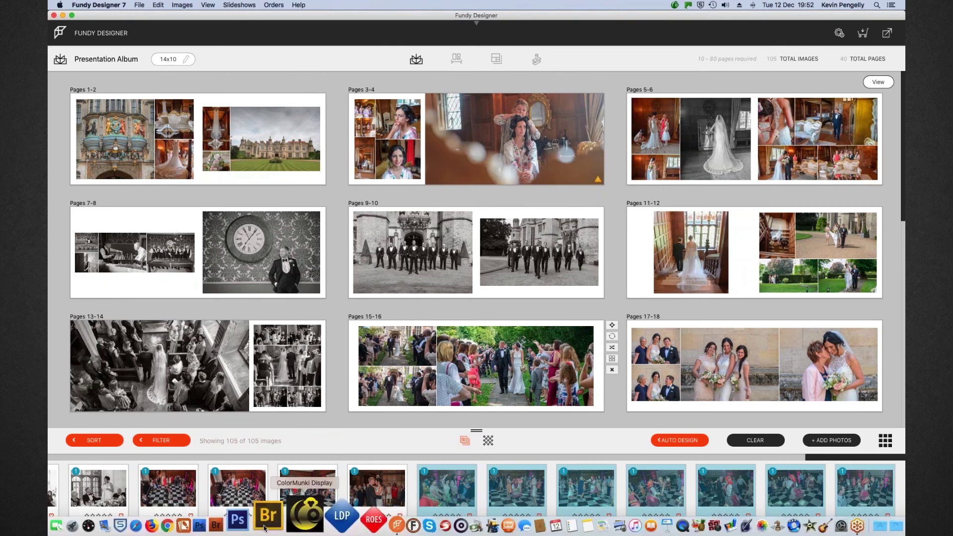
click(194, 520)
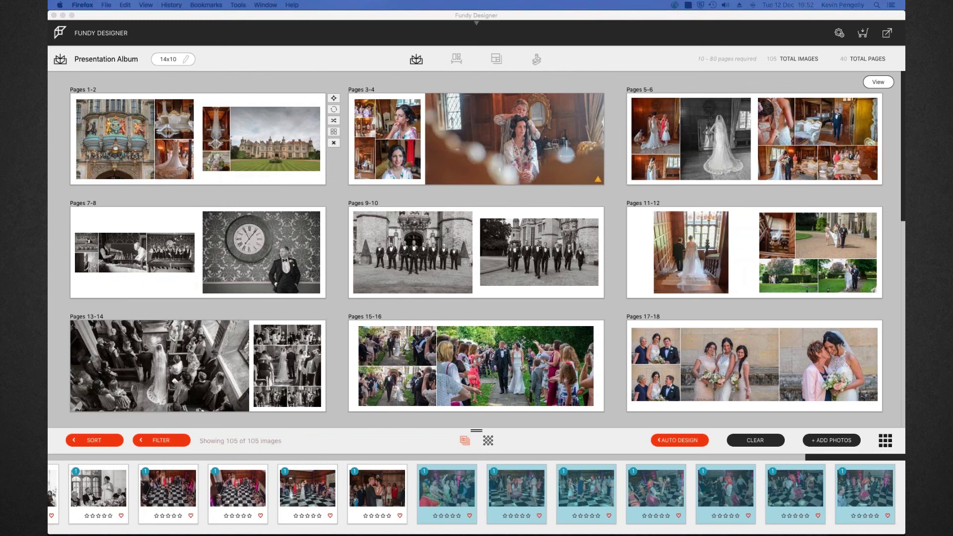
drag(604, 51, 263, 27)
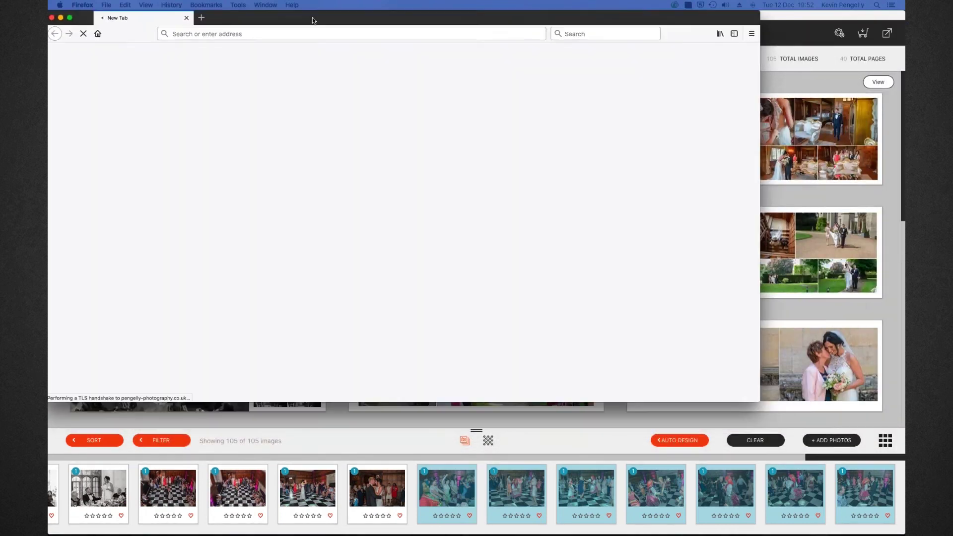
click(206, 5)
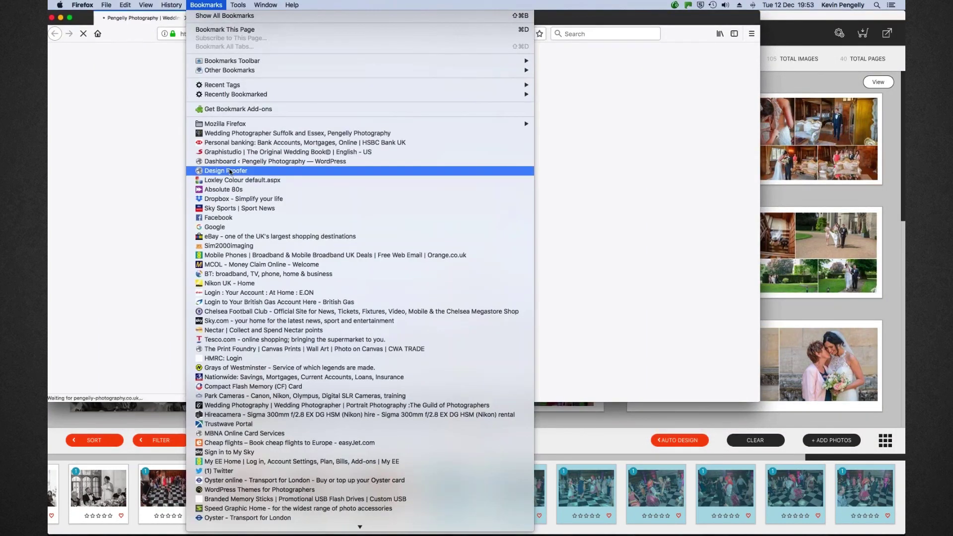
click(229, 171)
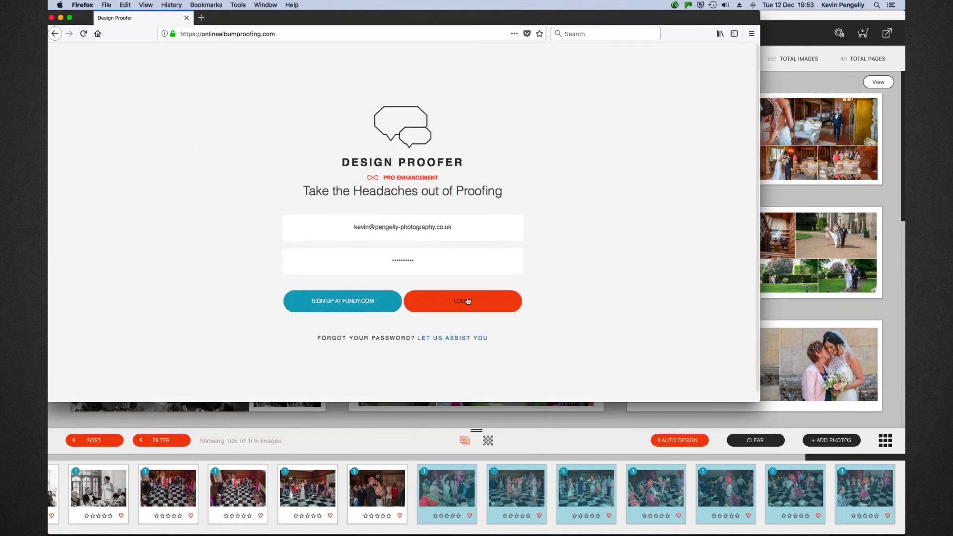
click(467, 300)
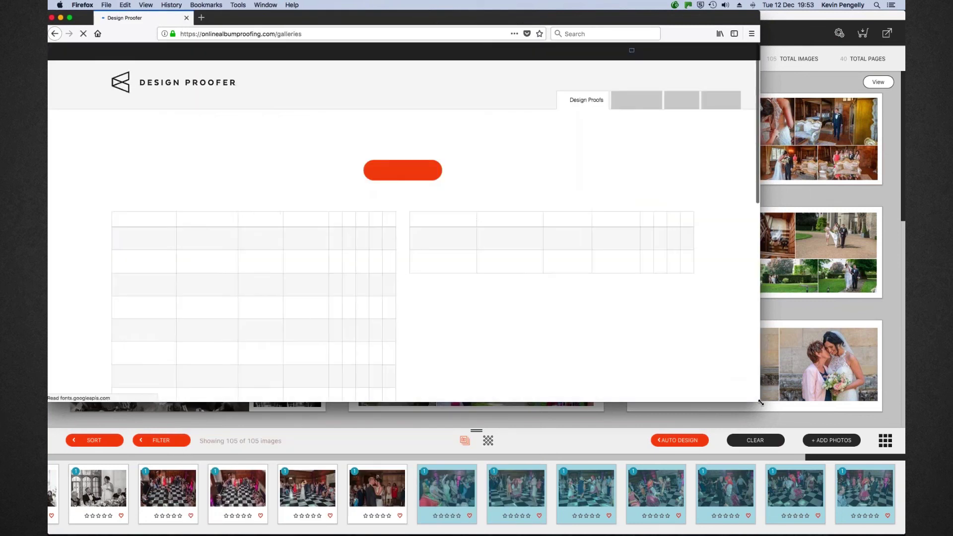
Enlarge the Design Proofer galleries window to nearly fill the screen
click(763, 404)
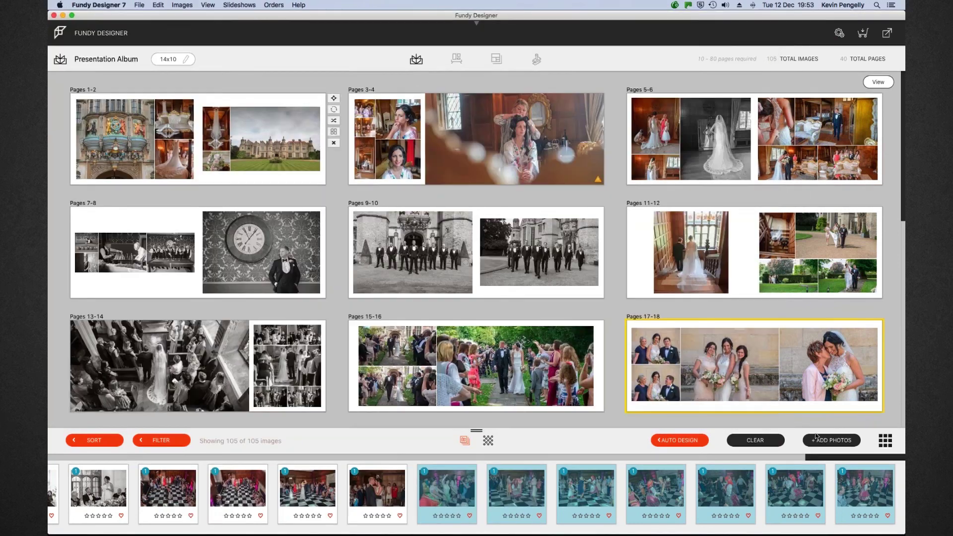
mouse_move(194, 517)
click(193, 518)
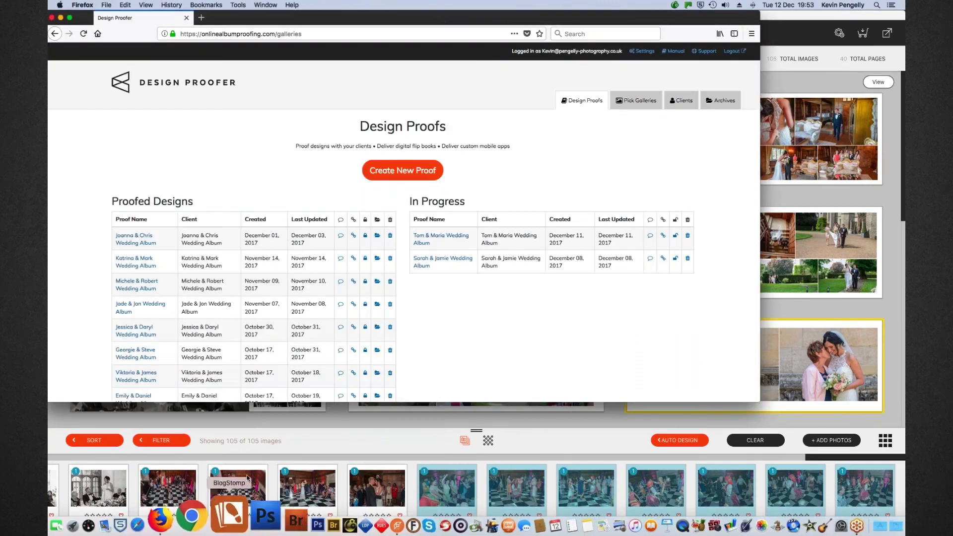
drag(760, 407, 902, 526)
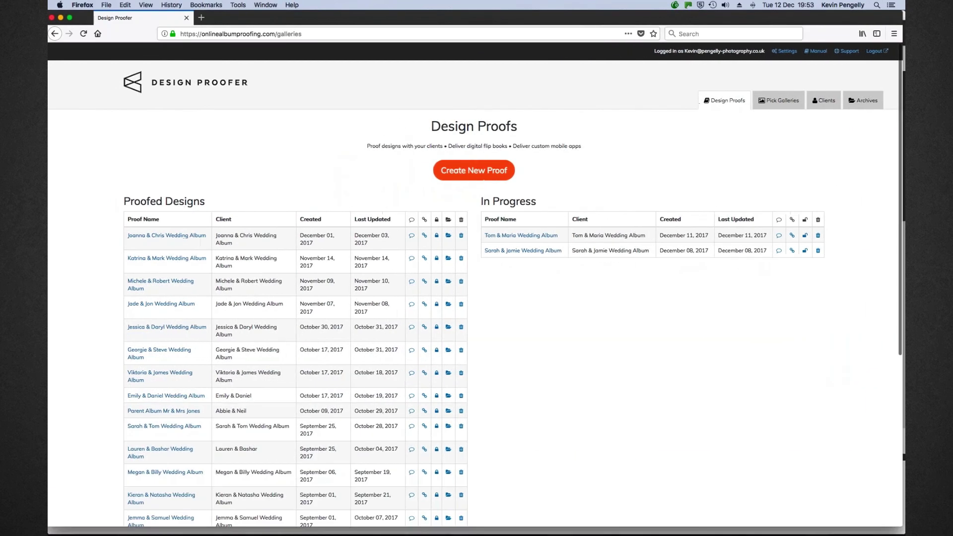
scroll(475, 287, down, 5)
scroll(167, 265, up, 5)
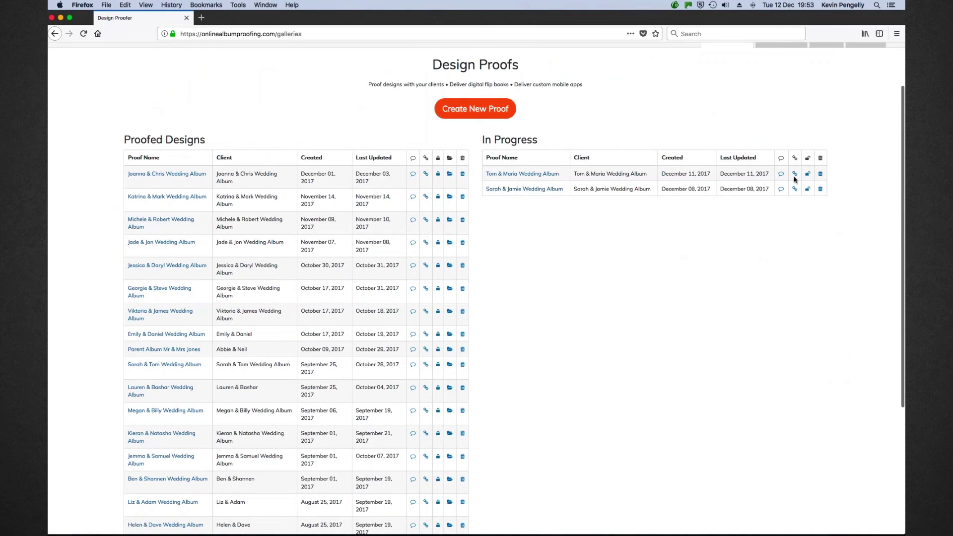
Open the Tom & Maria Wedding Album proof's Upload Revision options and start selecting files
click(513, 175)
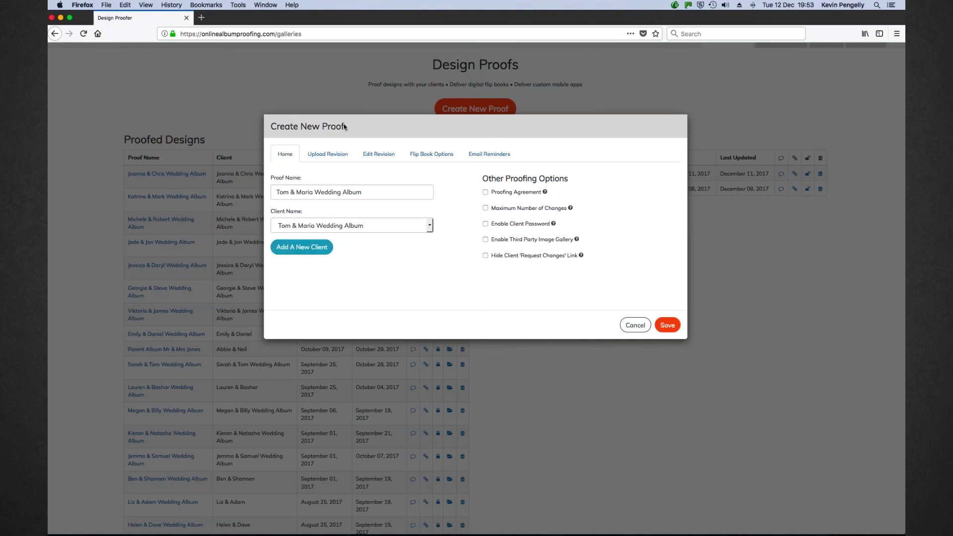
click(328, 154)
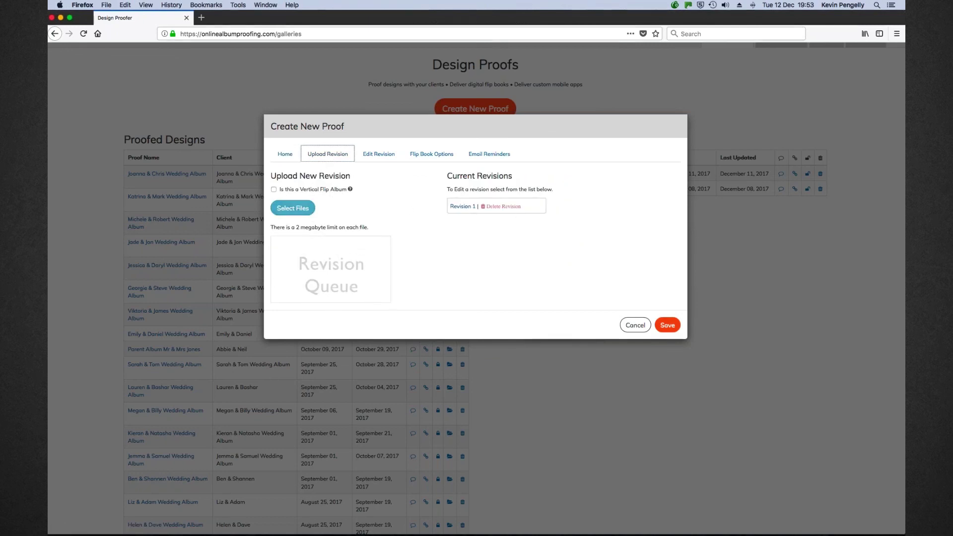
click(296, 209)
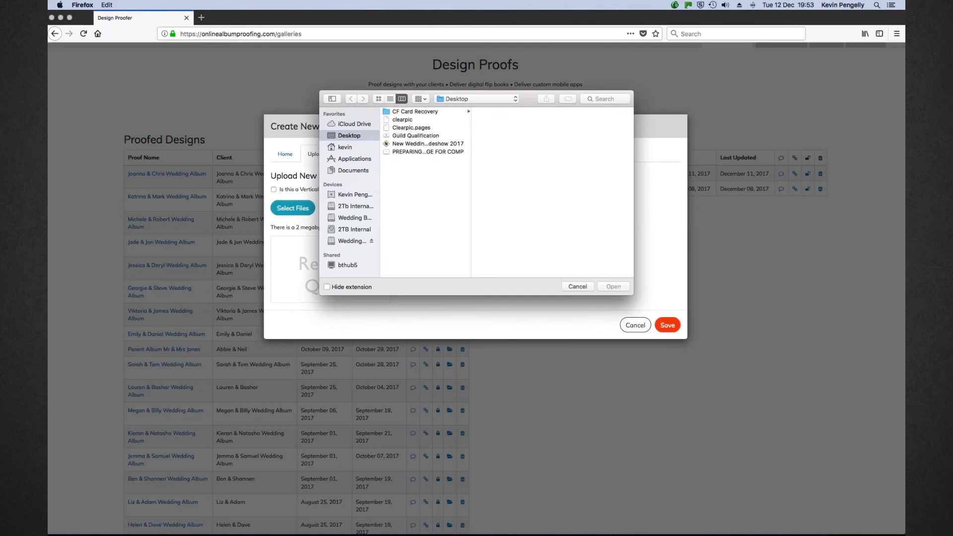
Select 001-002.jpg through BackCover.jpg from 2Tb Internal 2 > Presentation Album > Proofs
click(356, 206)
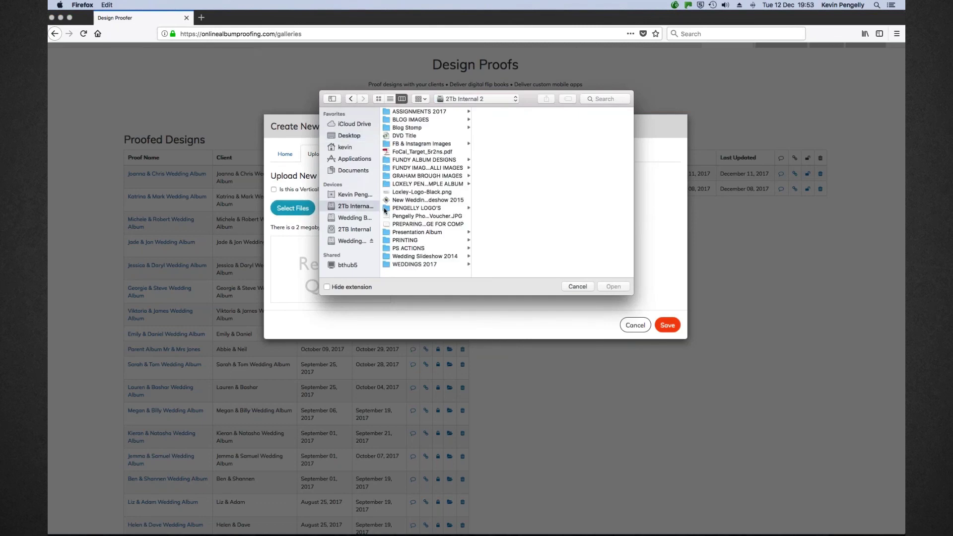
click(416, 232)
scroll(496, 199, down, 20)
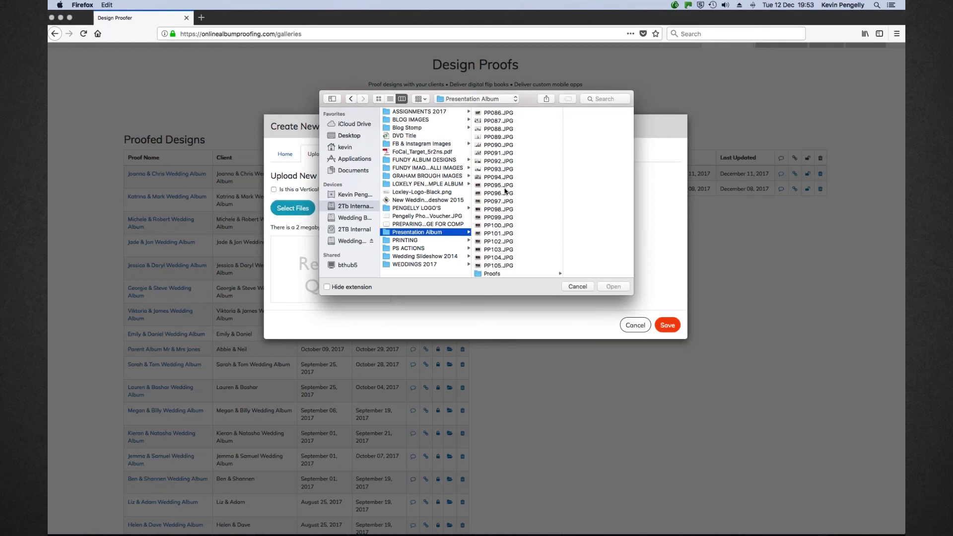
click(488, 274)
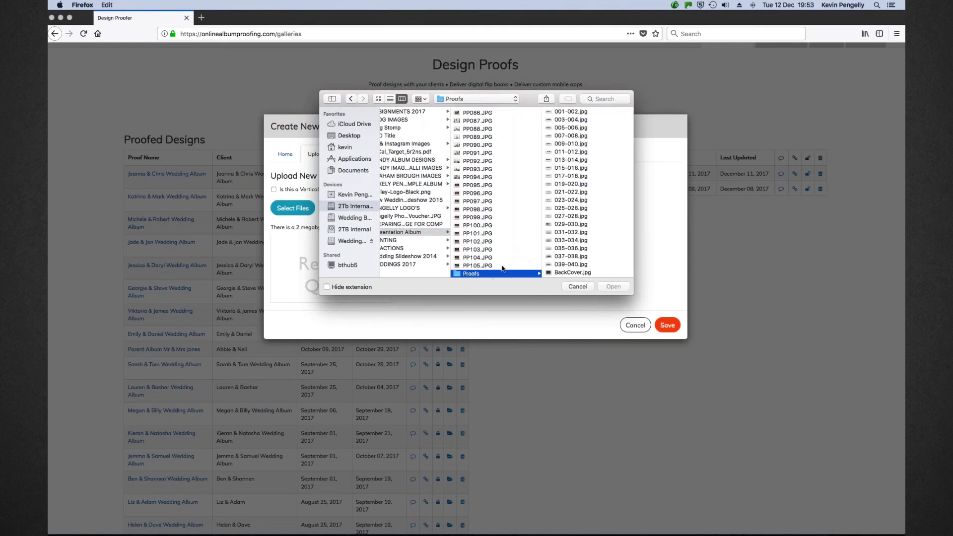
click(570, 113)
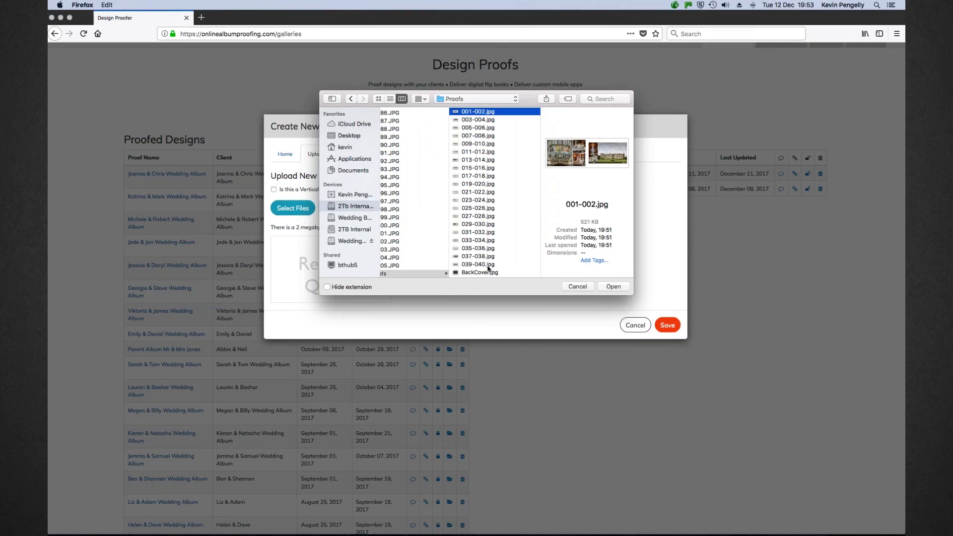
shift+click(485, 273)
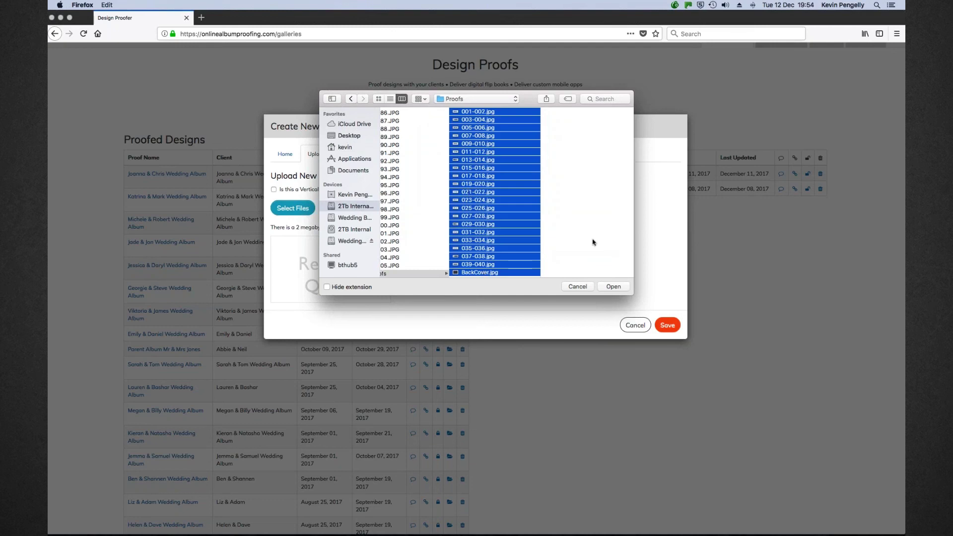
click(613, 286)
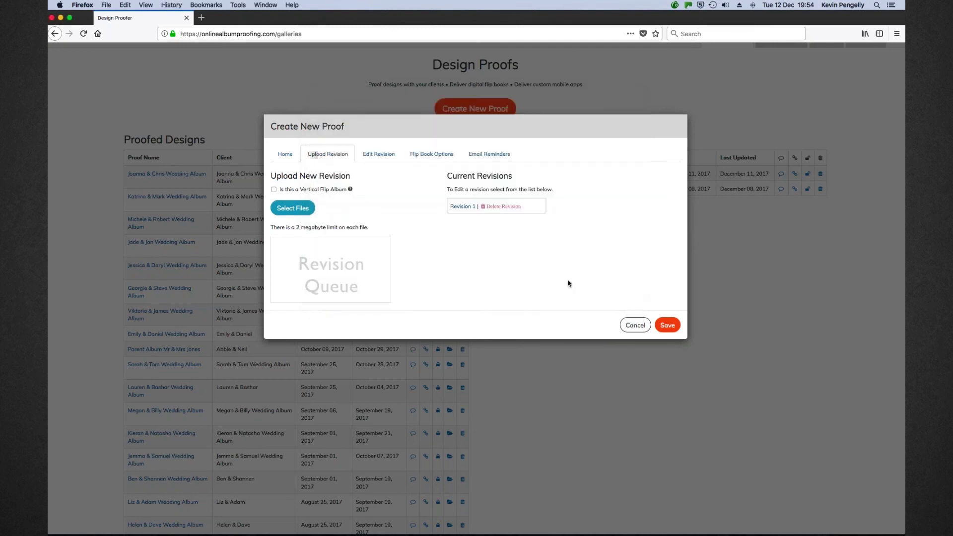
Save the uploaded revision, page order and flip book settings in Create New Proof
click(668, 326)
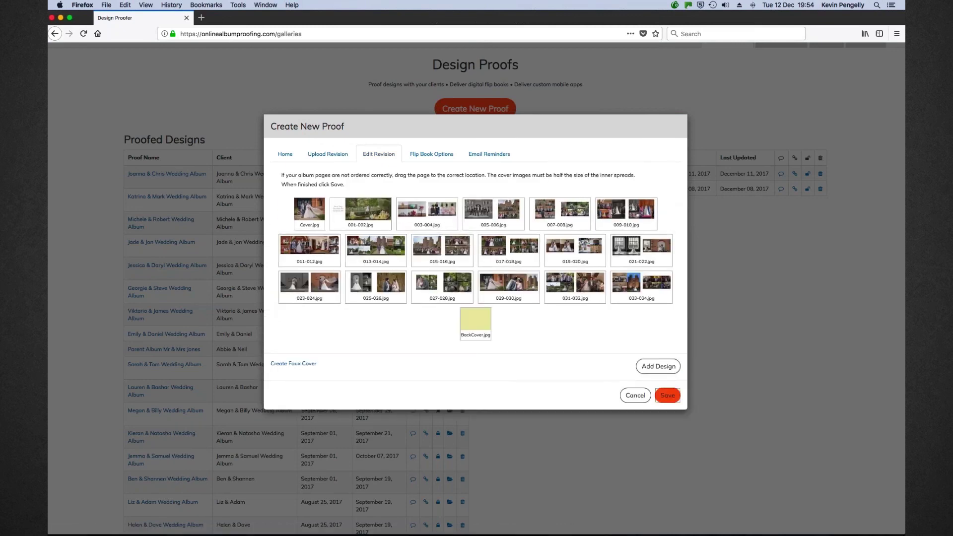
click(667, 395)
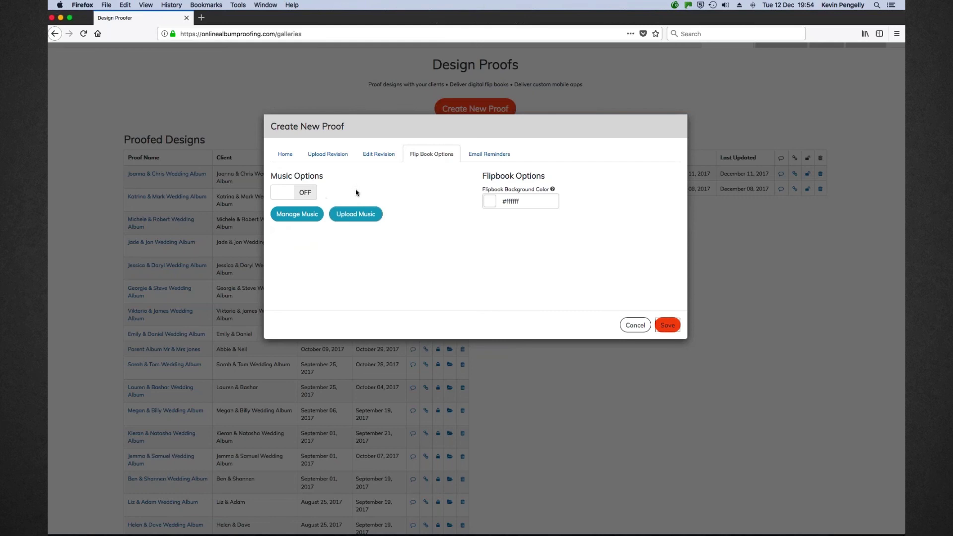
click(662, 324)
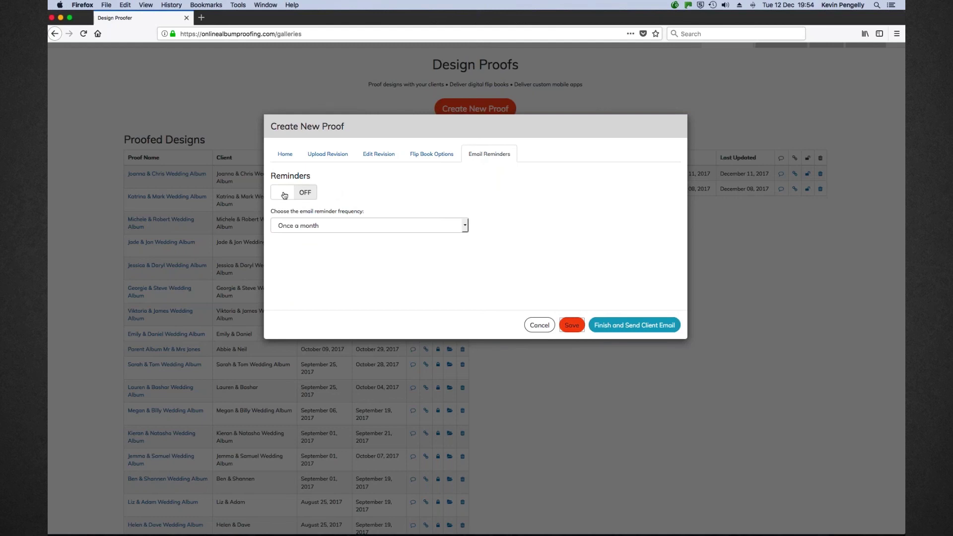
Set email reminders to Once a month, then cancel the new proof
click(466, 226)
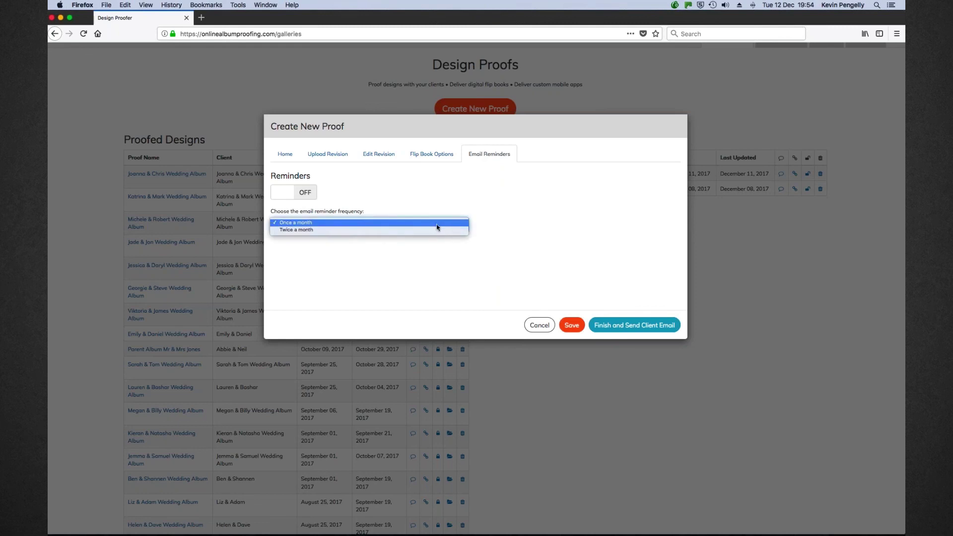
click(300, 225)
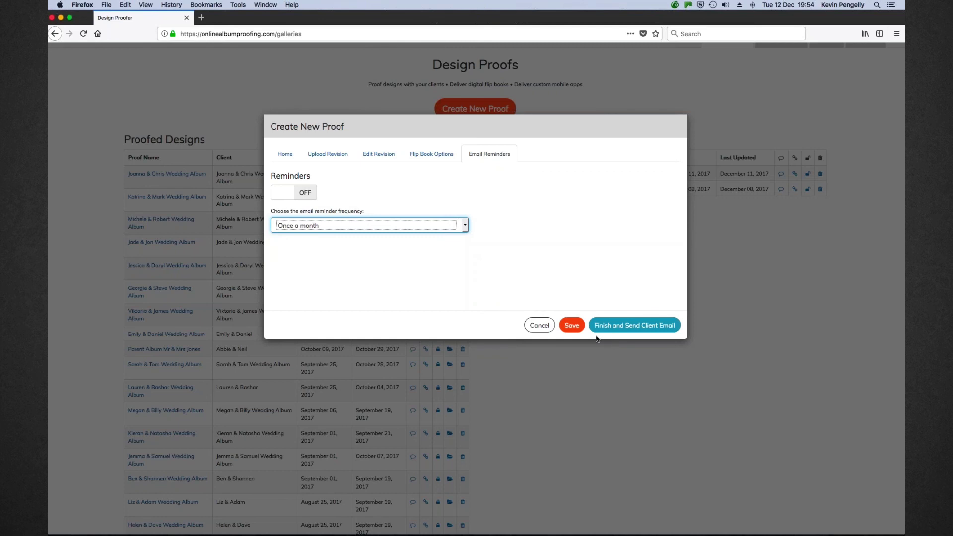
click(540, 326)
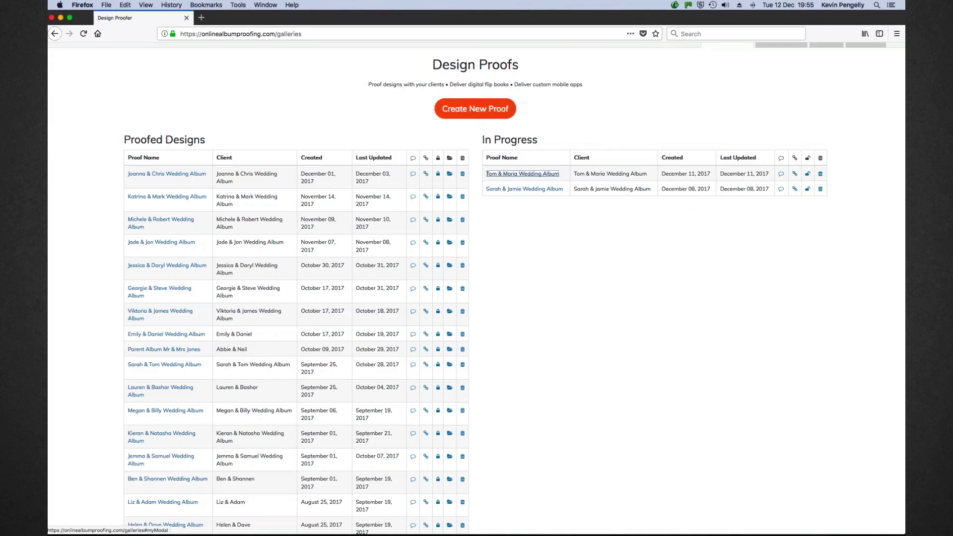
click(780, 174)
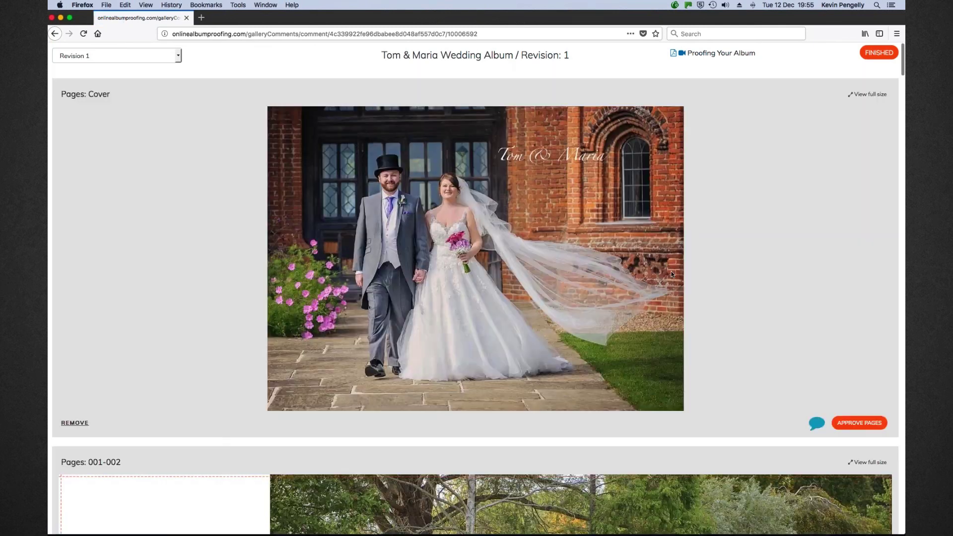
scroll(727, 267, down, 1)
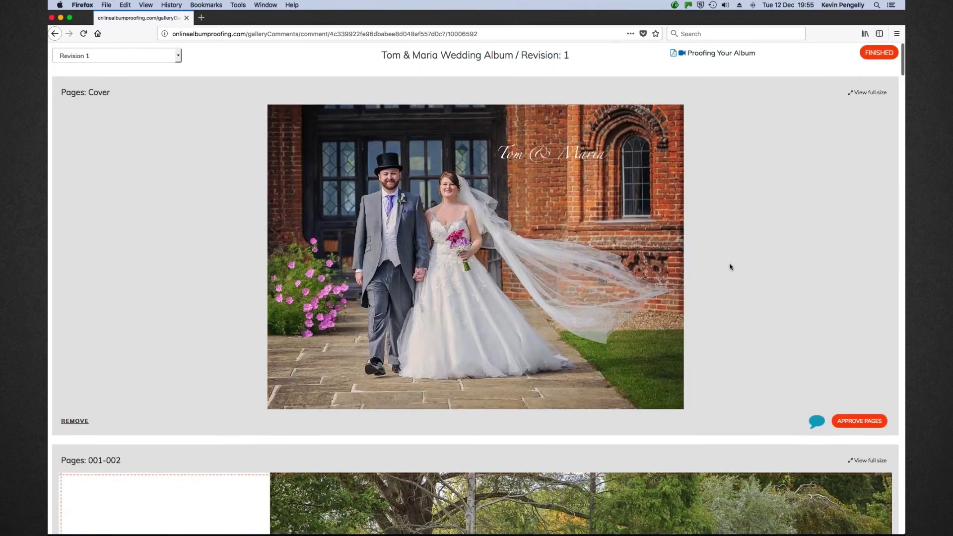
scroll(729, 267, down, 3)
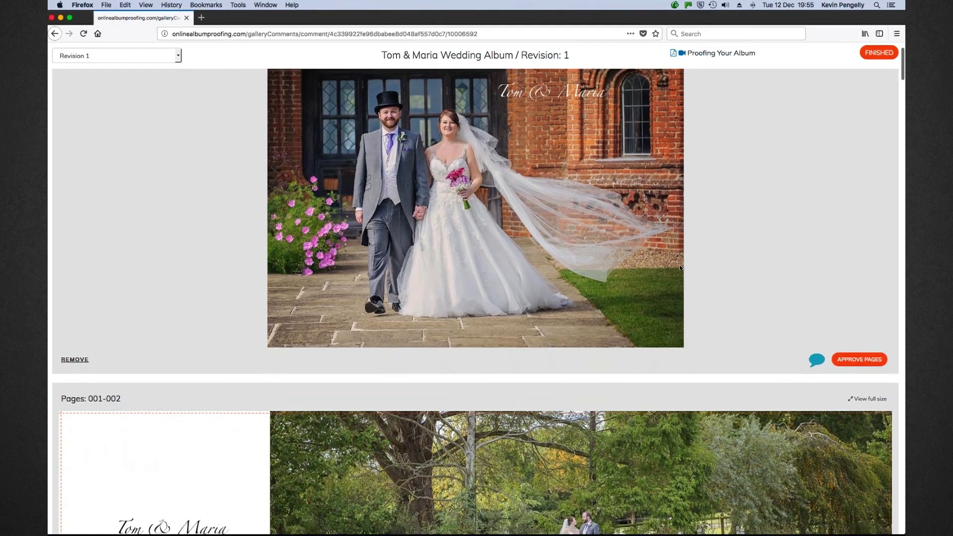
scroll(680, 268, up, 3)
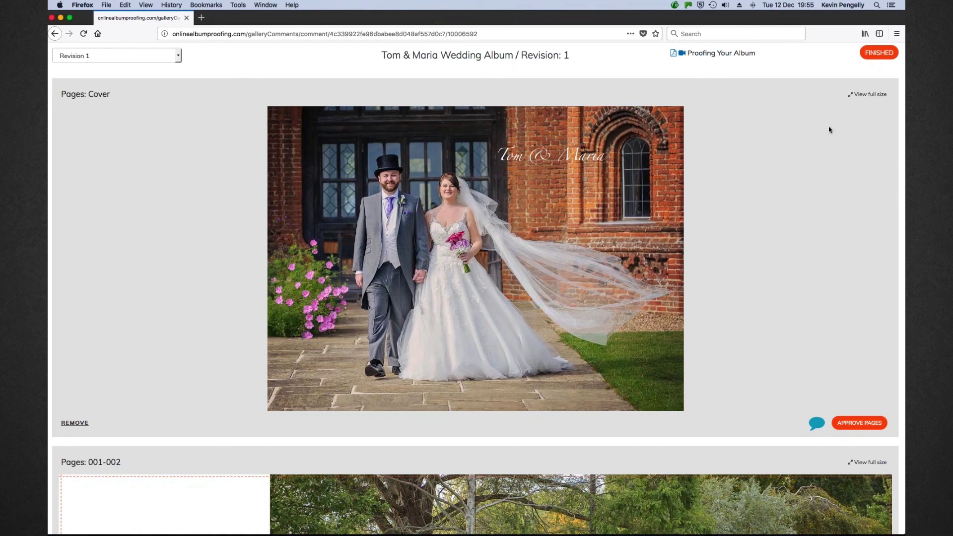
click(54, 34)
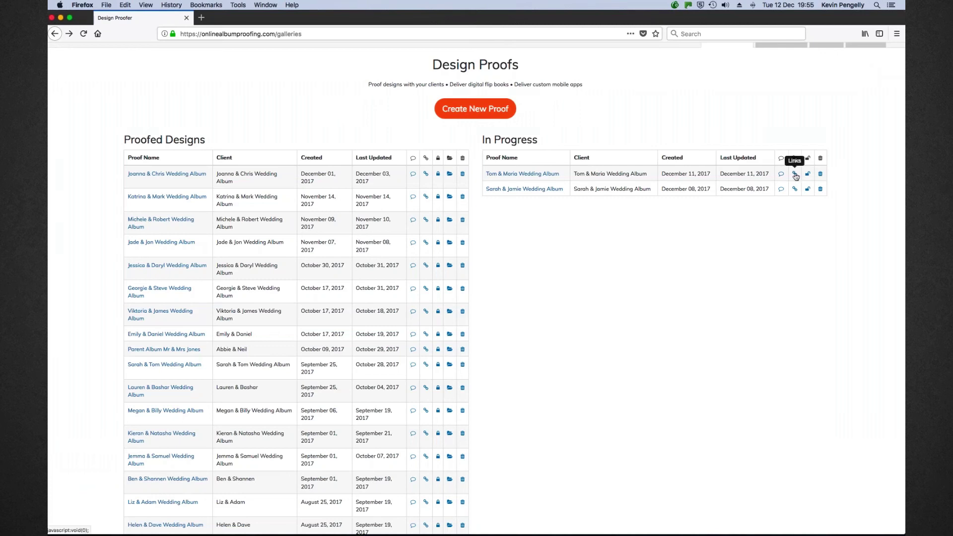
click(794, 176)
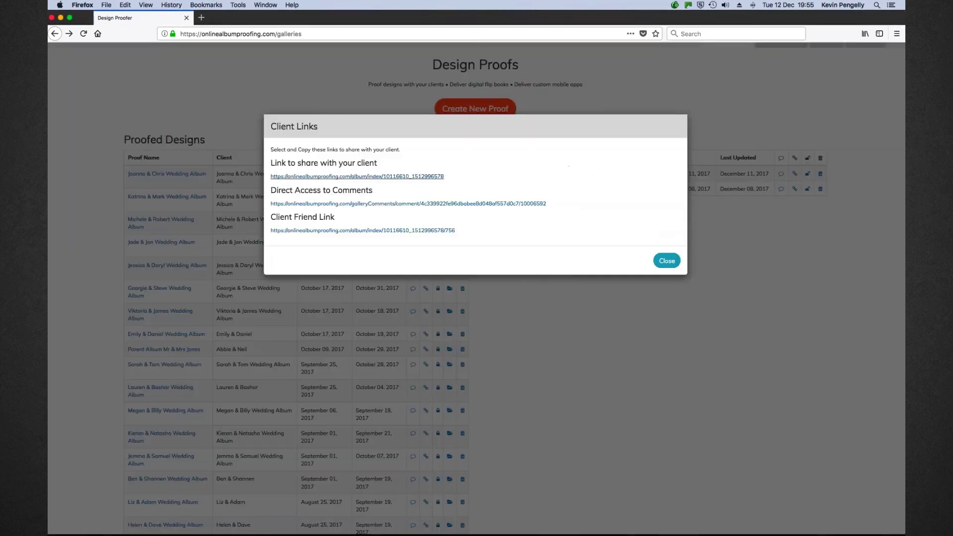
click(387, 205)
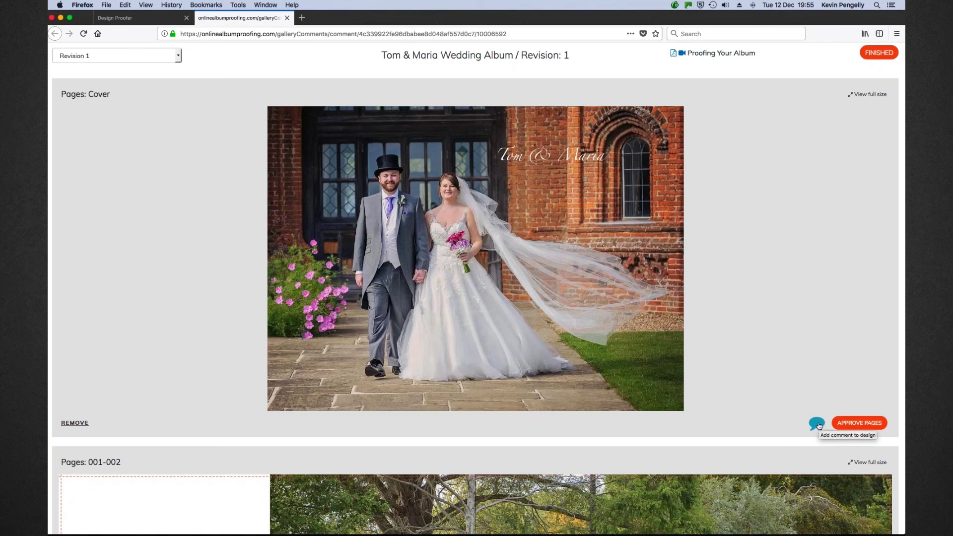
click(819, 426)
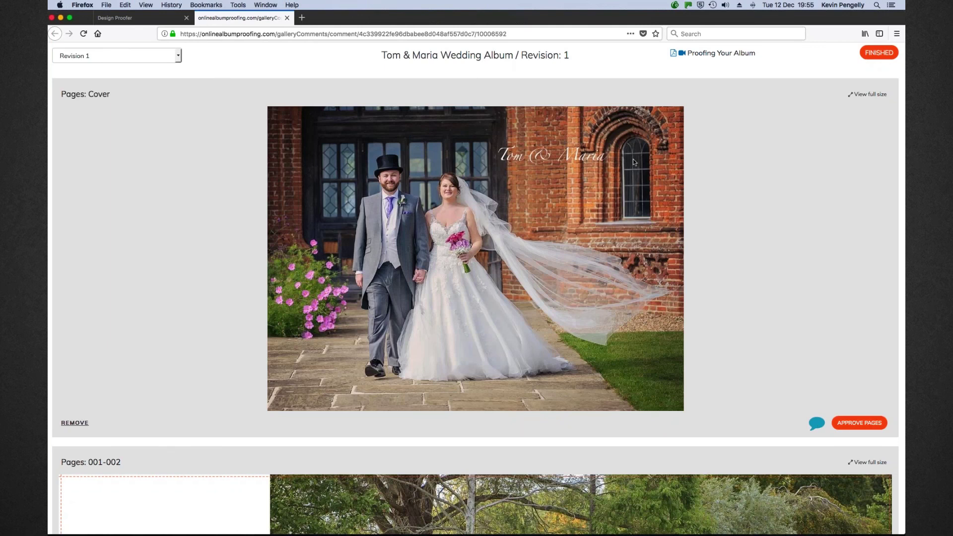
scroll(598, 291, down, 6)
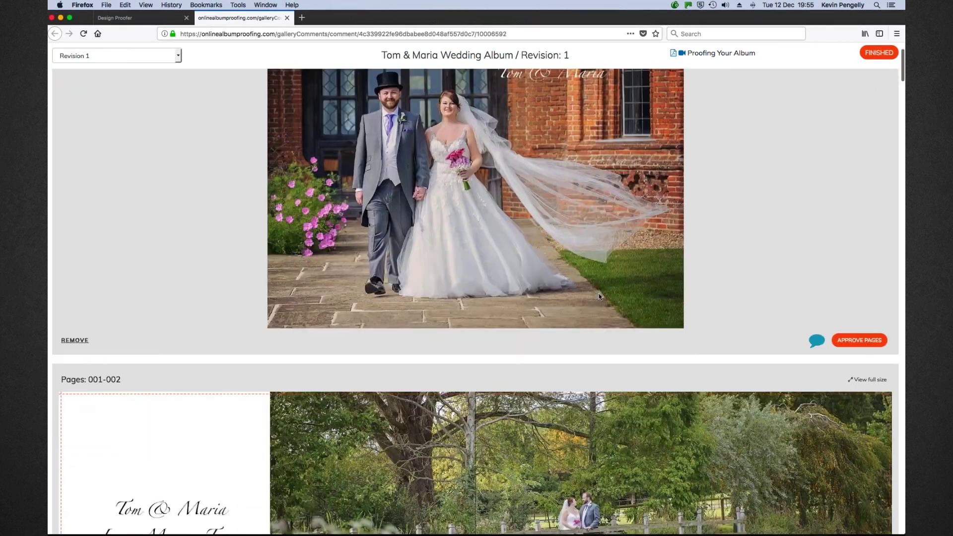
scroll(592, 296, down, 2)
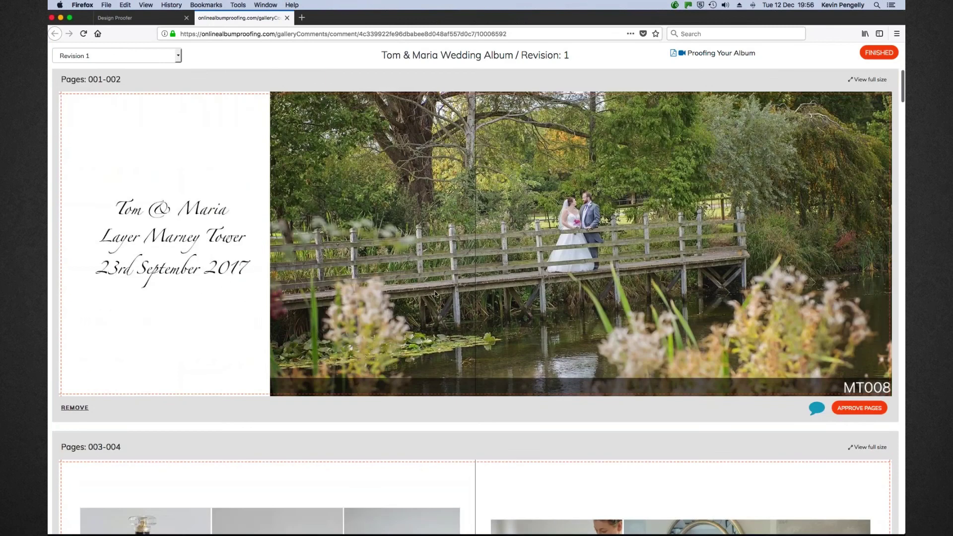
scroll(435, 293, down, 8)
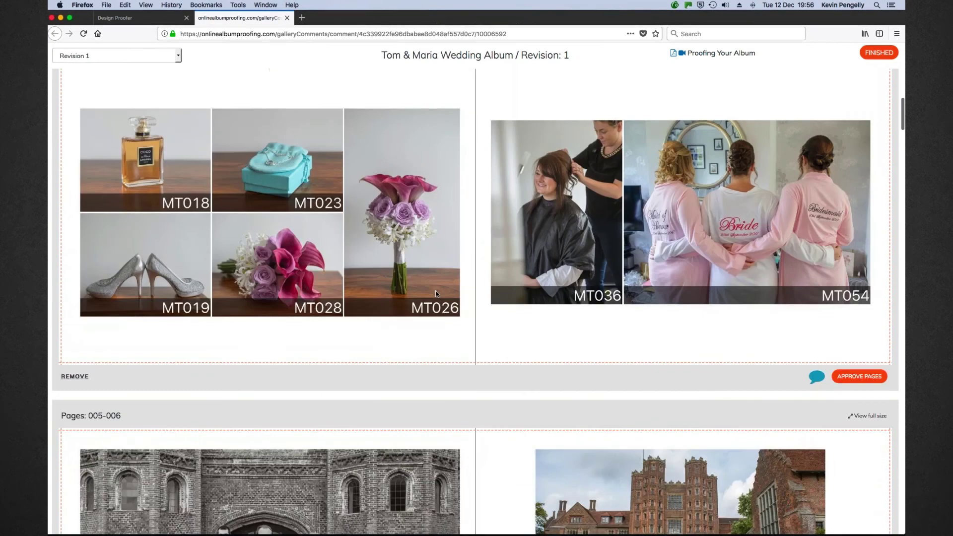
scroll(436, 294, down, 2)
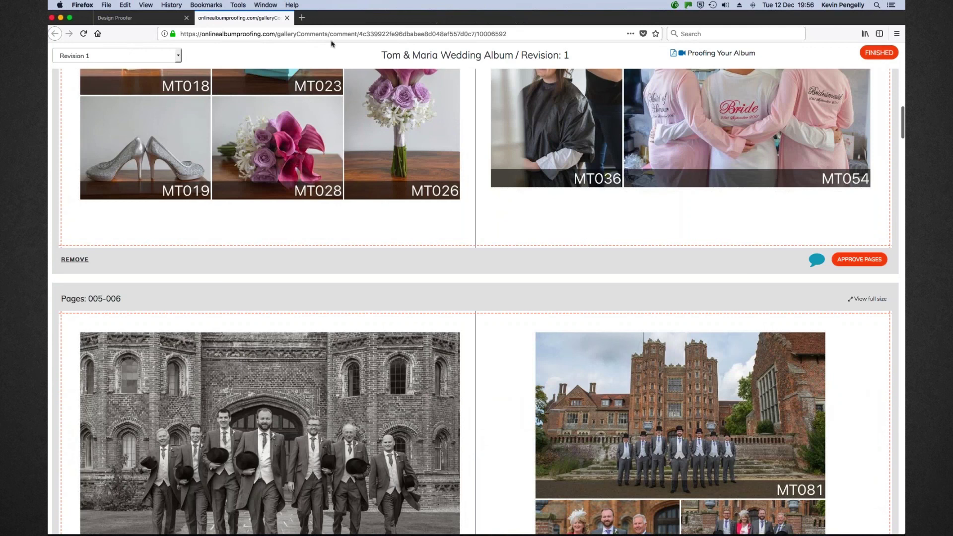
click(286, 18)
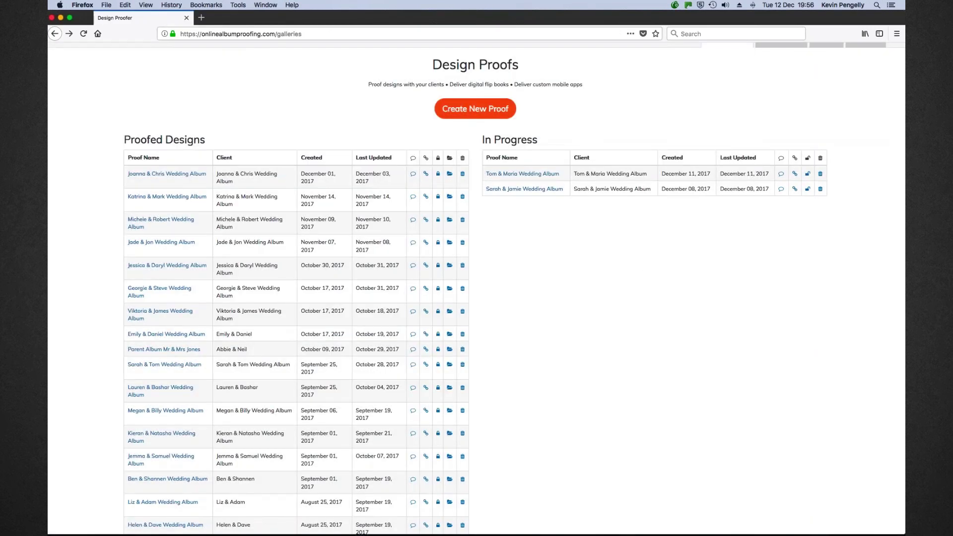
Review the Joanna & Chris album comments down to the approved BackCover, then quit Firefox
click(412, 175)
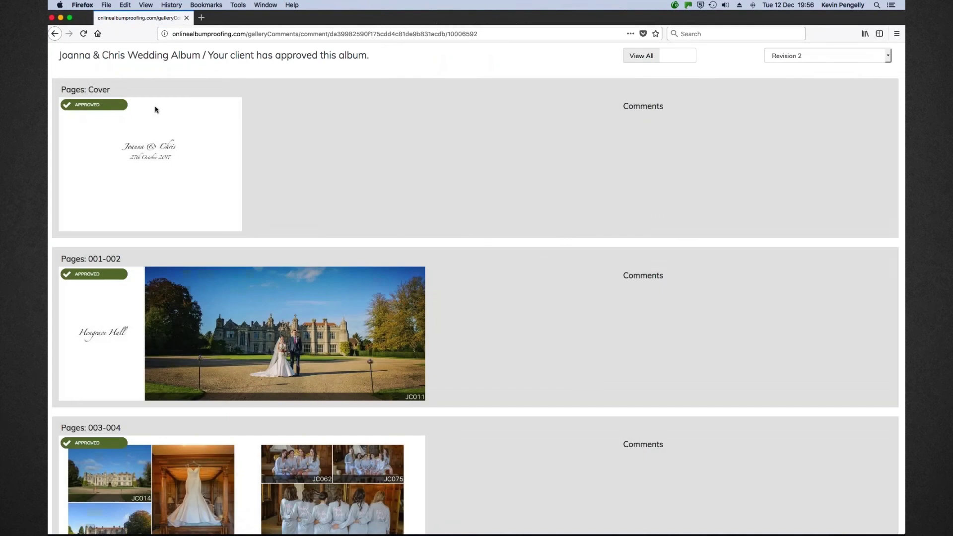
scroll(140, 180, down, 5)
scroll(139, 180, down, 15)
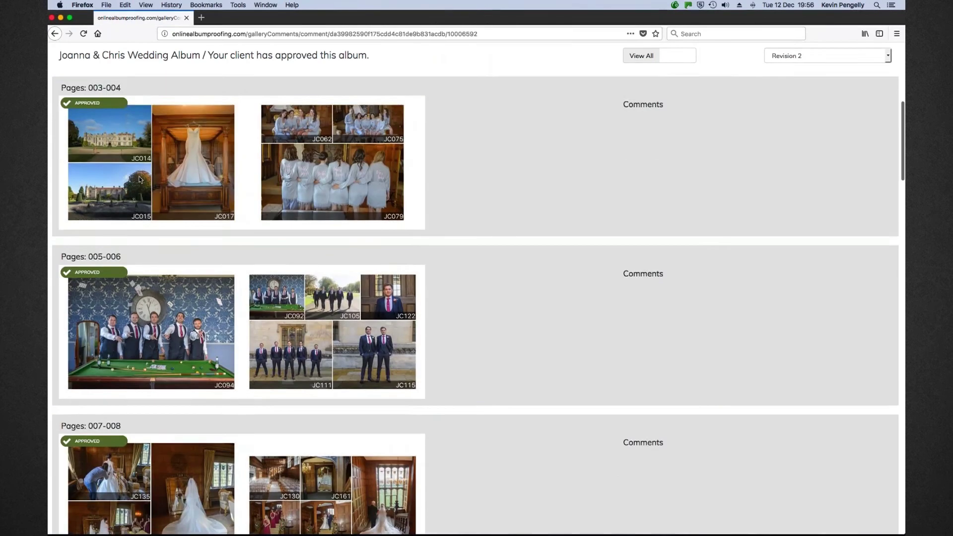
scroll(139, 179, down, 14)
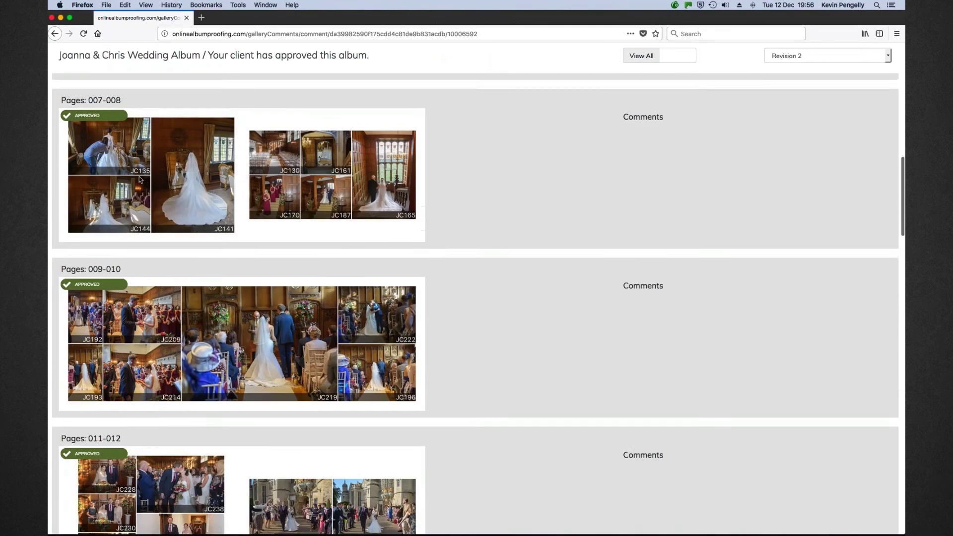
scroll(140, 180, down, 18)
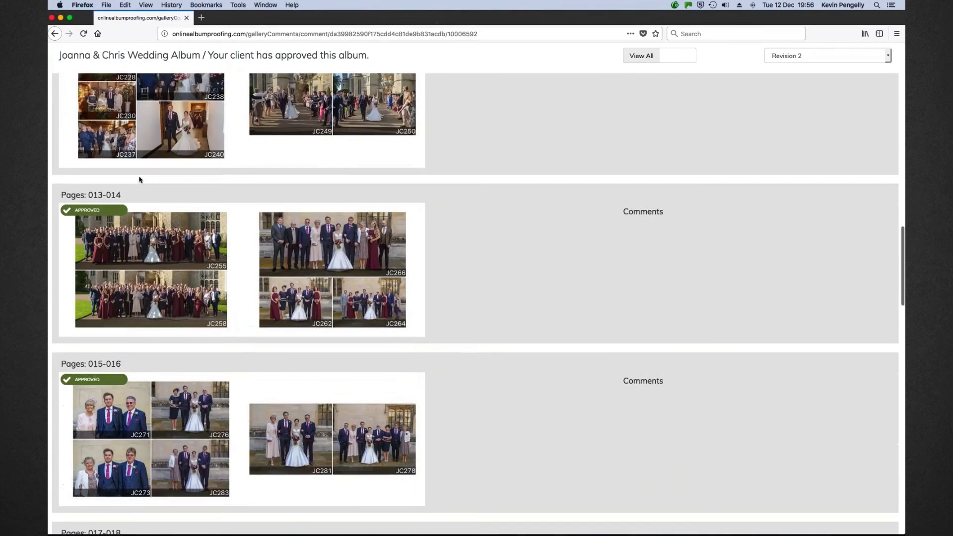
scroll(140, 180, down, 15)
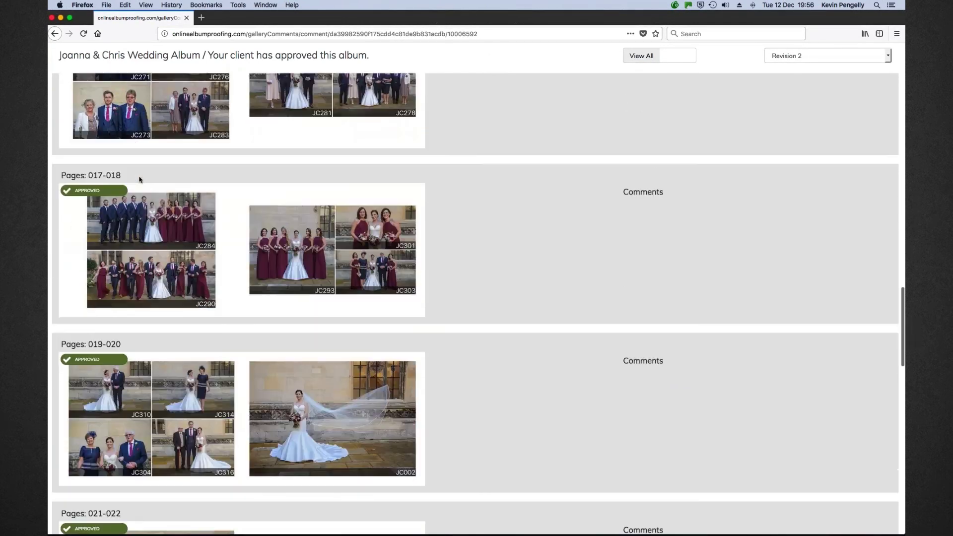
scroll(139, 180, down, 12)
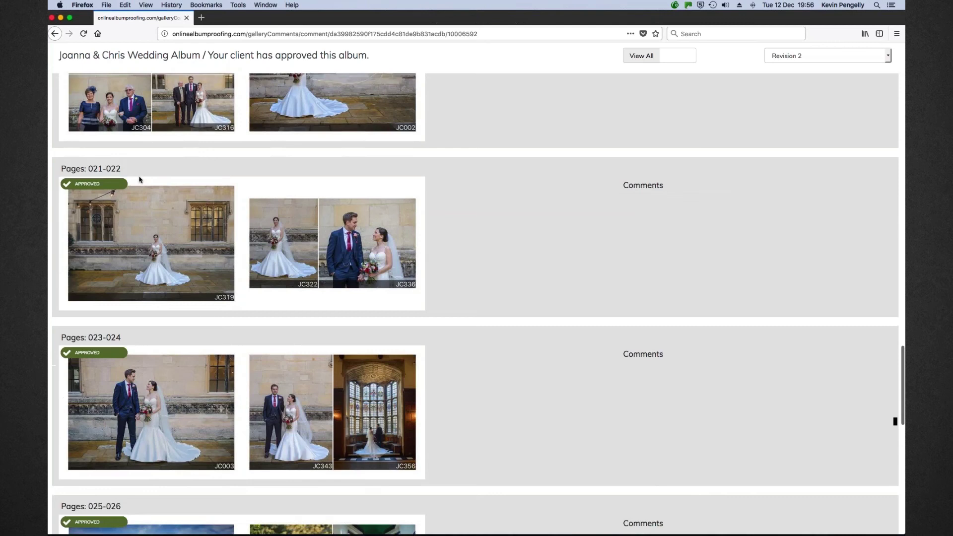
scroll(146, 261, down, 20)
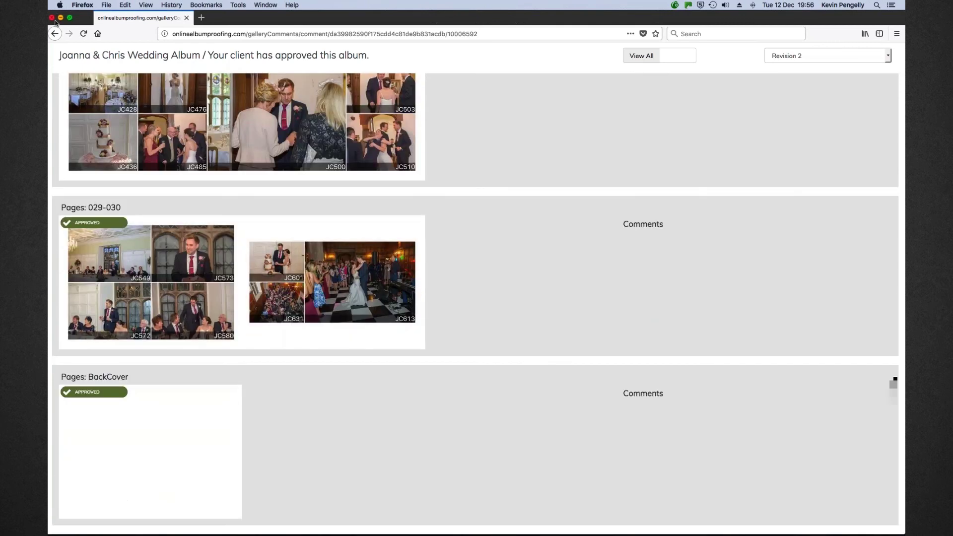
click(83, 5)
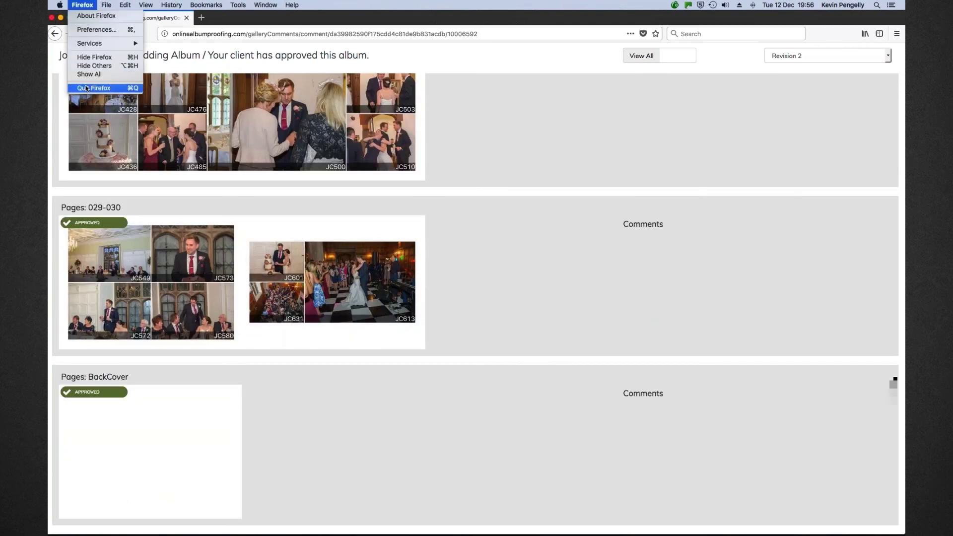
click(143, 119)
Return to Fundy Designer and look through the album's export and ordering options
key(super+Tab)
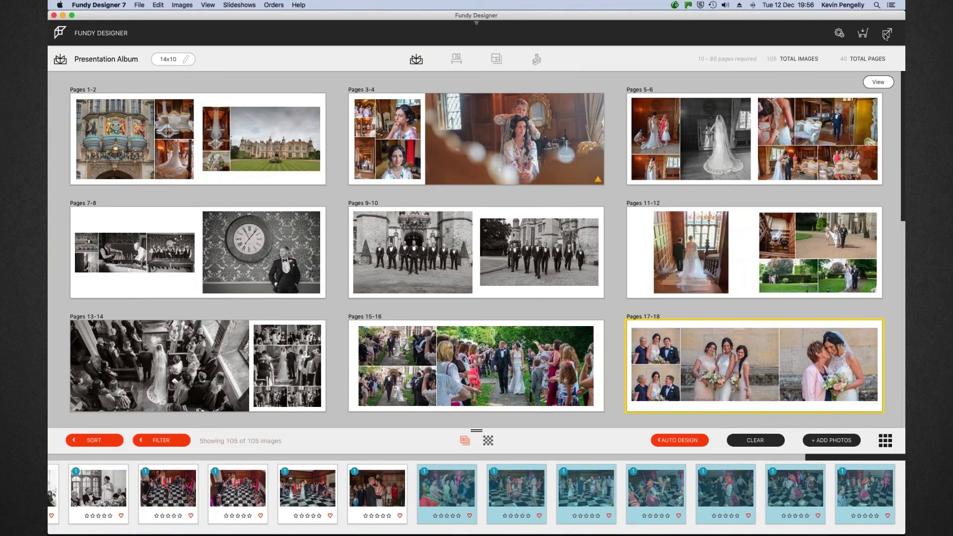
click(886, 34)
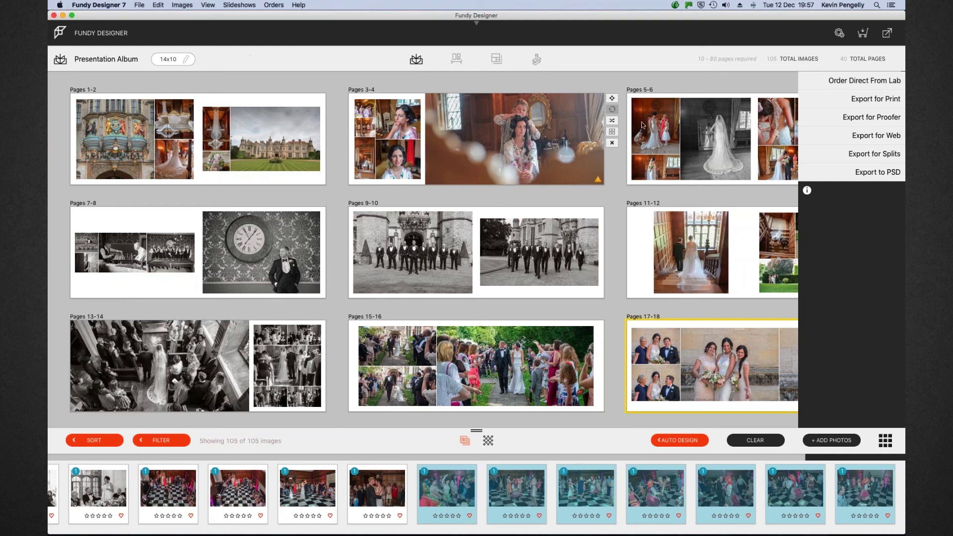
click(885, 440)
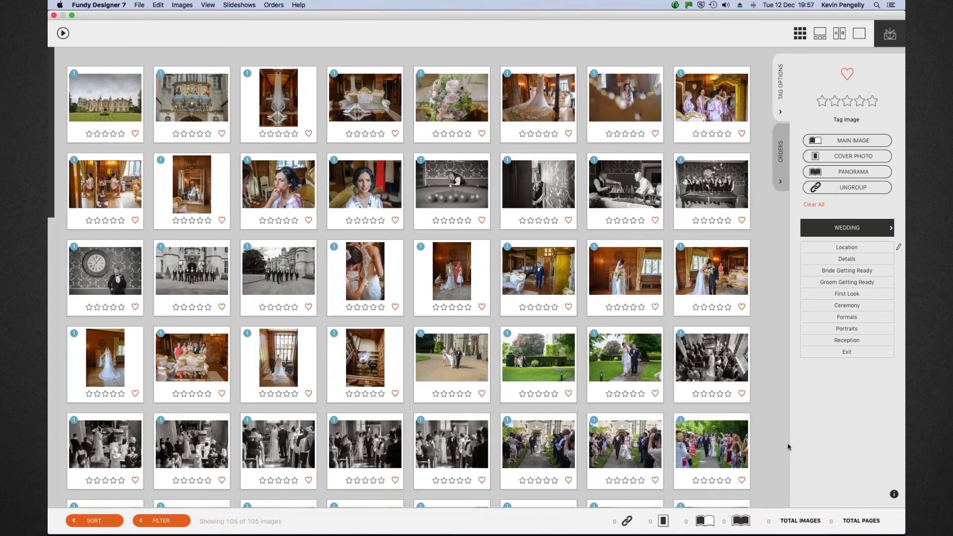
Choose Fundy Software: Wedding Song 1 as slideshow music and play the slideshow
click(63, 33)
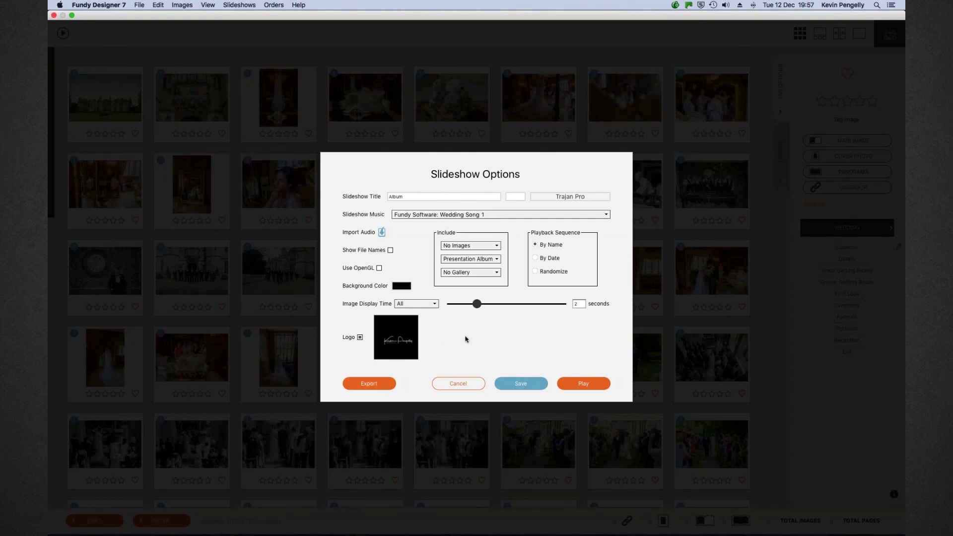
click(605, 215)
scroll(535, 266, down, 10)
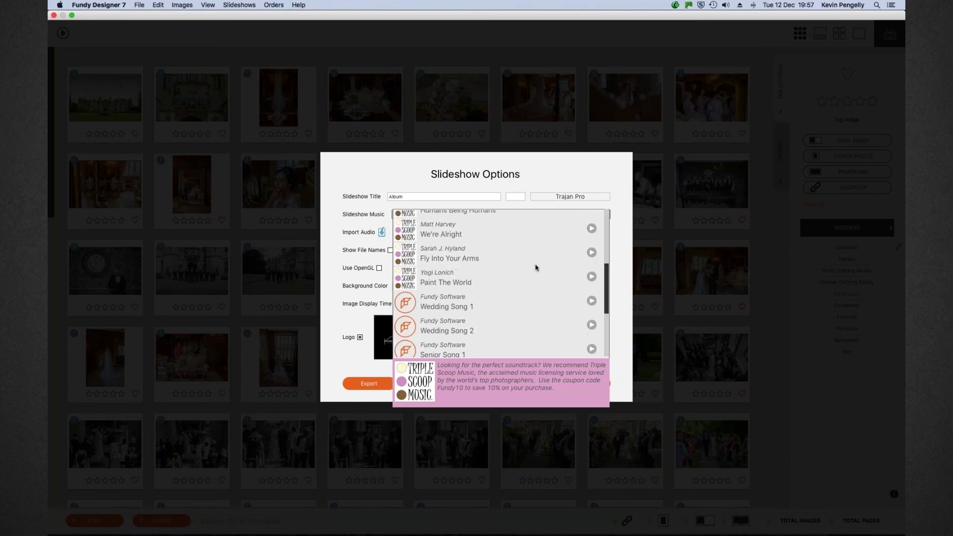
scroll(463, 256, up, 5)
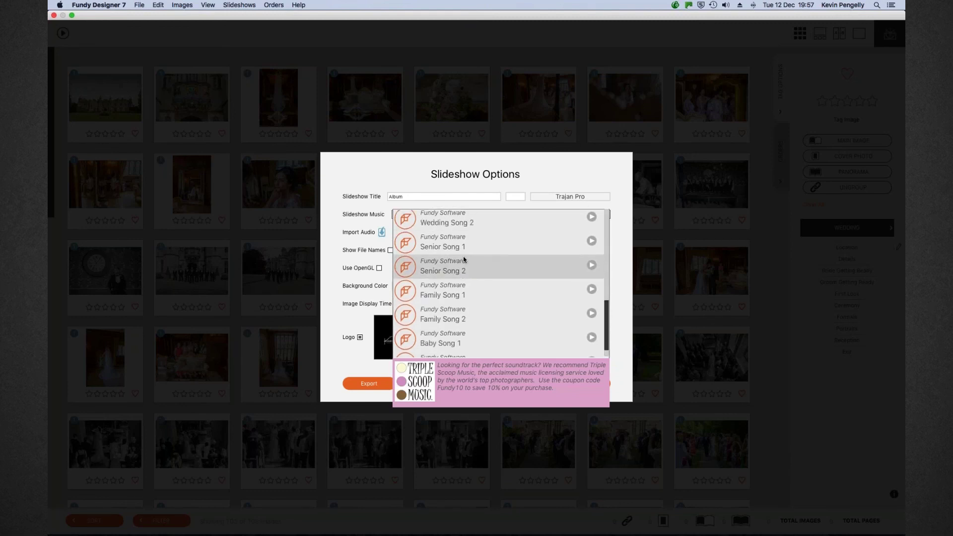
click(445, 297)
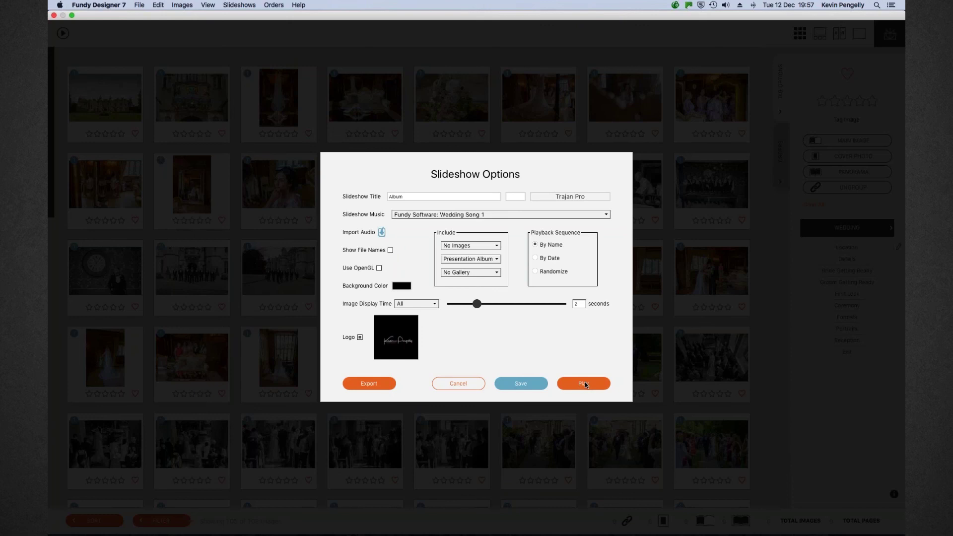
click(583, 383)
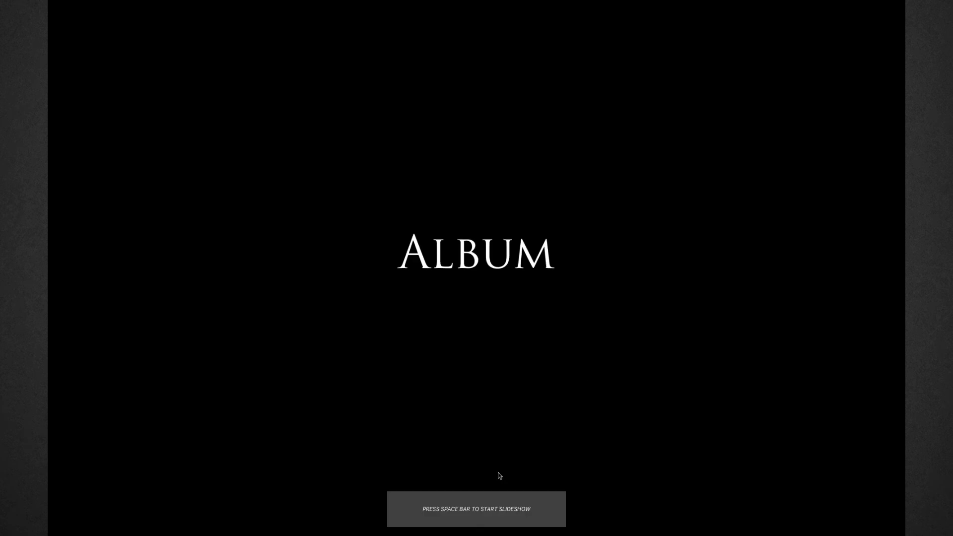
Run the slideshow from its Album title screen through the spreads, then exit it
key(space)
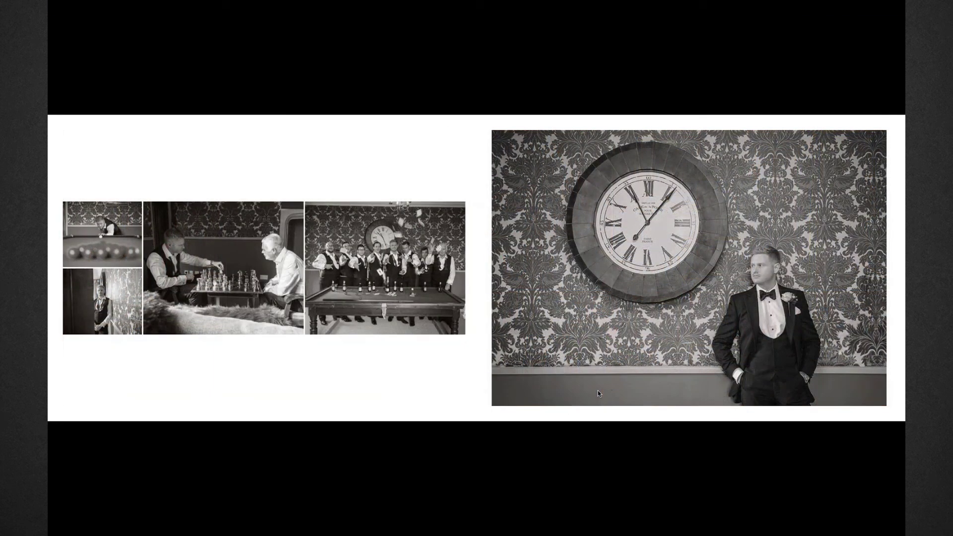
key(Escape)
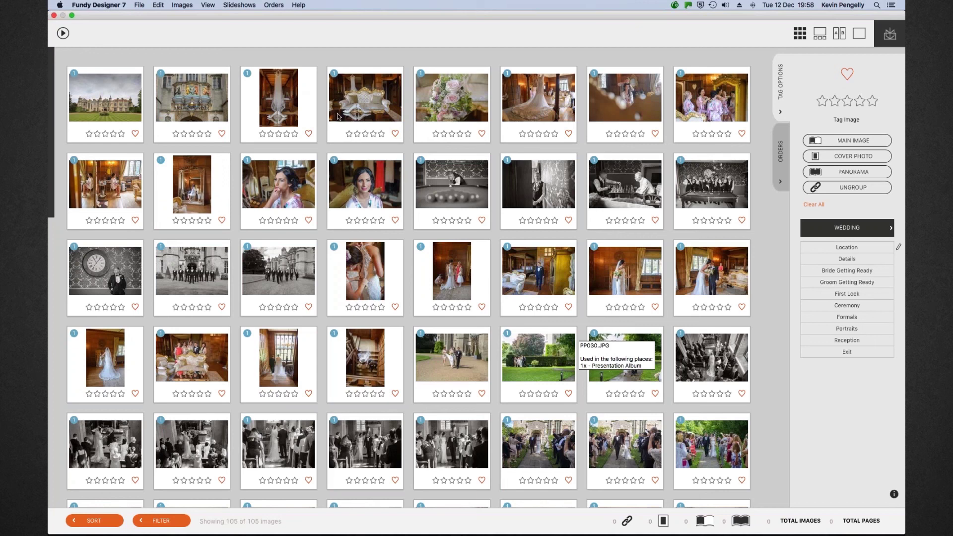
Open the bride's close-up portrait in single-image view with the Perfectly Clear presets shown
mouse_move(342, 117)
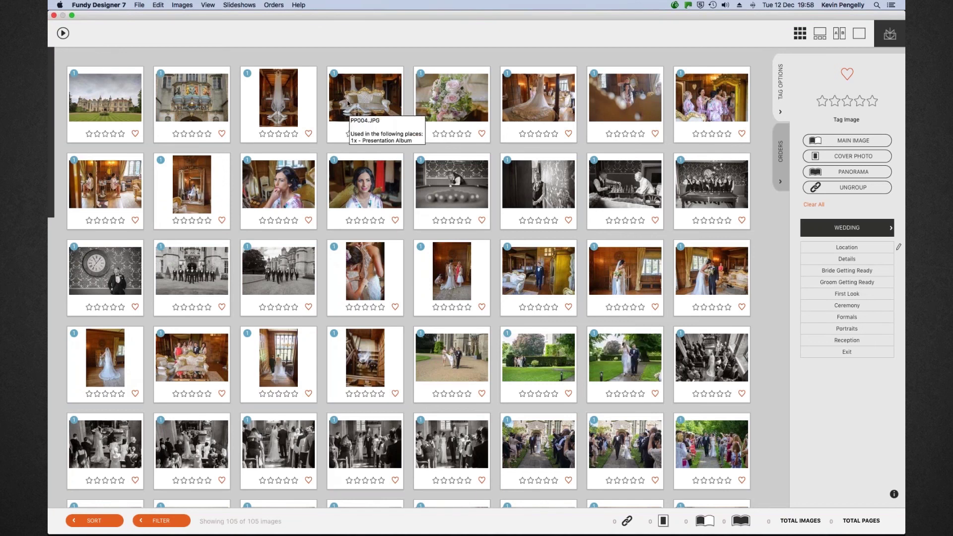
click(372, 186)
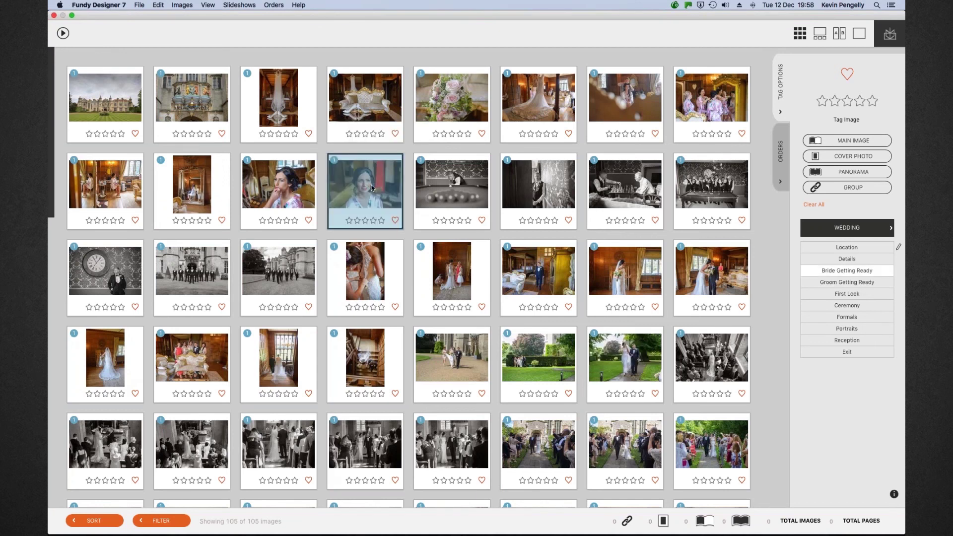
double_click(371, 185)
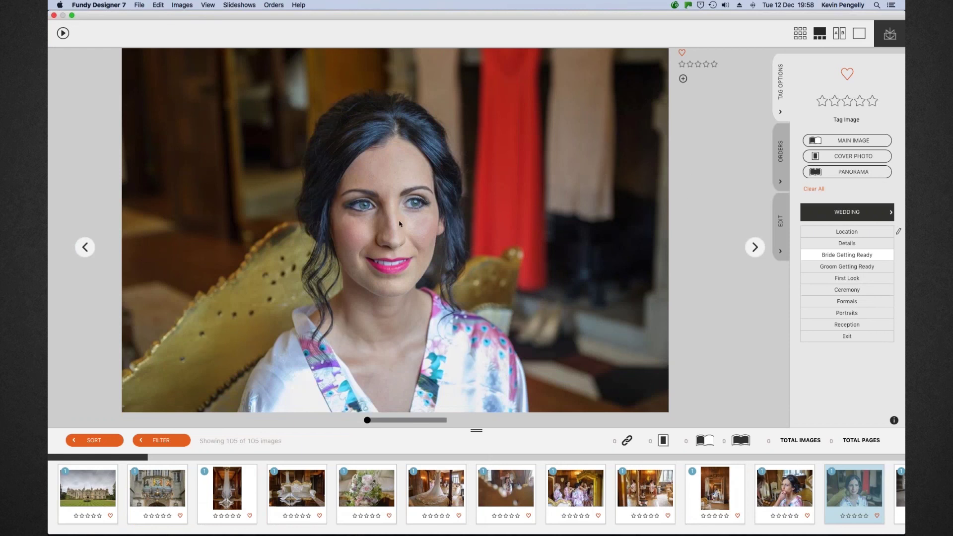
click(781, 223)
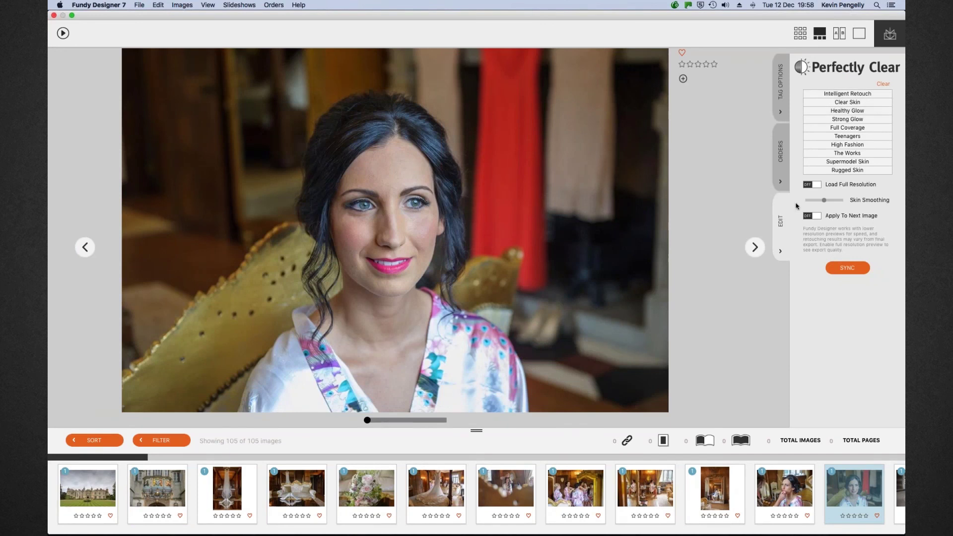
Load the portrait at full resolution, apply Supermodel Skin with low skin smoothing, then close it
click(818, 186)
drag(367, 420, 384, 420)
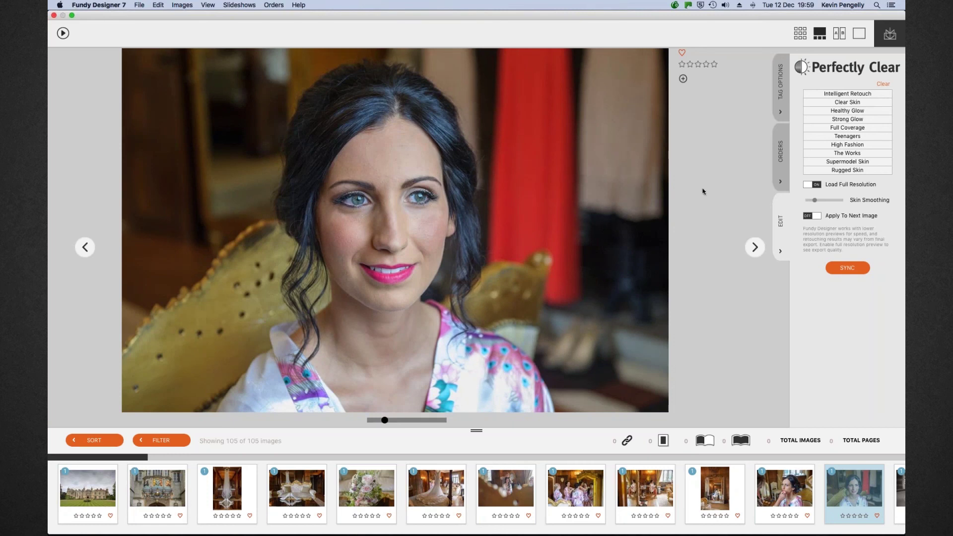
click(845, 162)
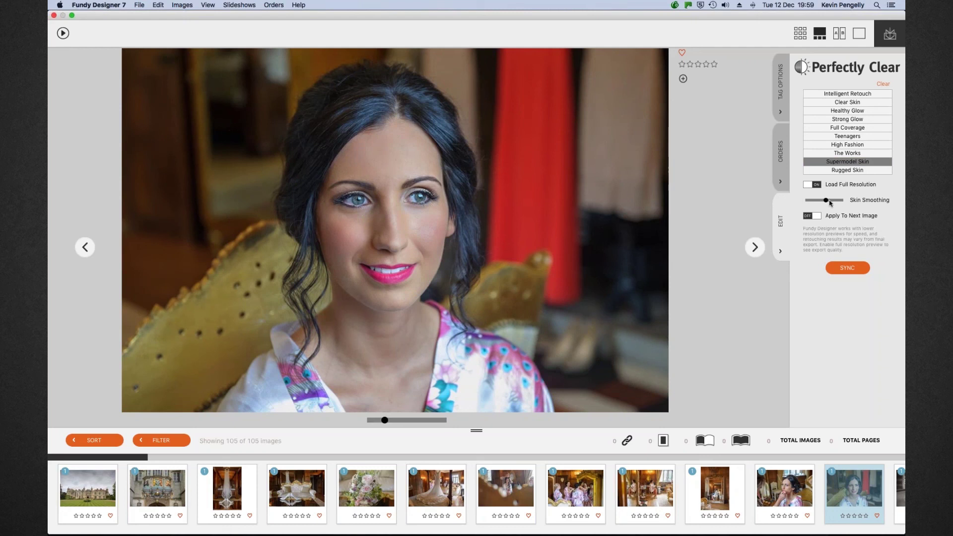
drag(827, 202, 818, 202)
drag(816, 200, 836, 201)
click(817, 200)
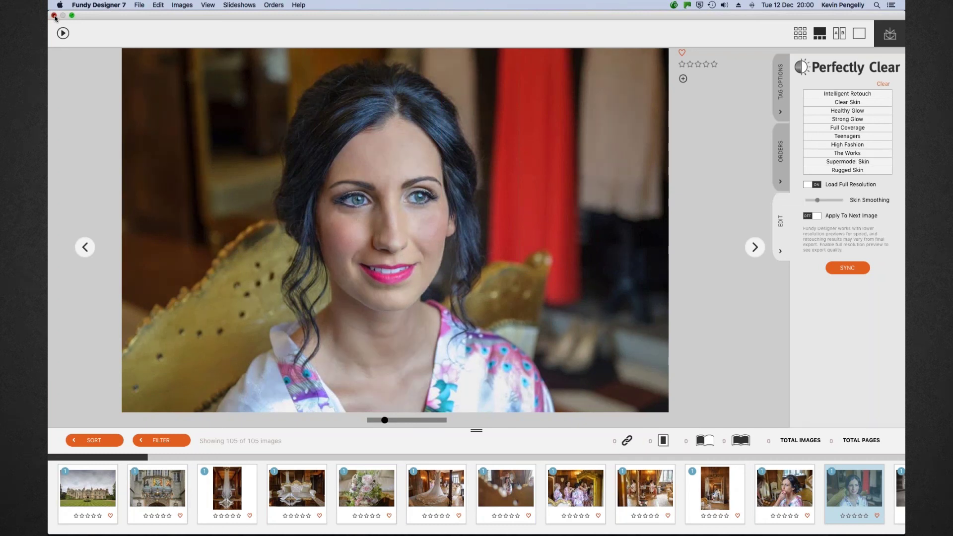
click(54, 15)
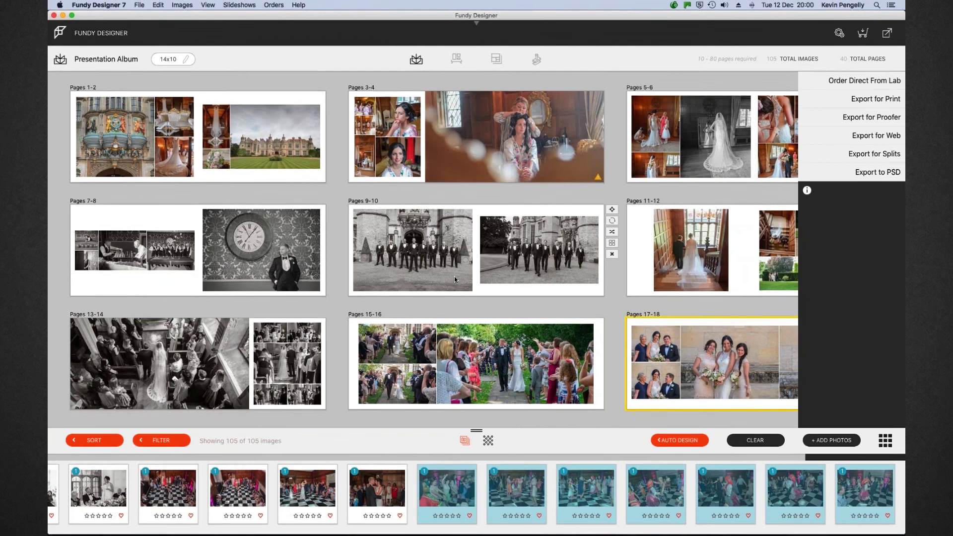
scroll(454, 280, down, 2)
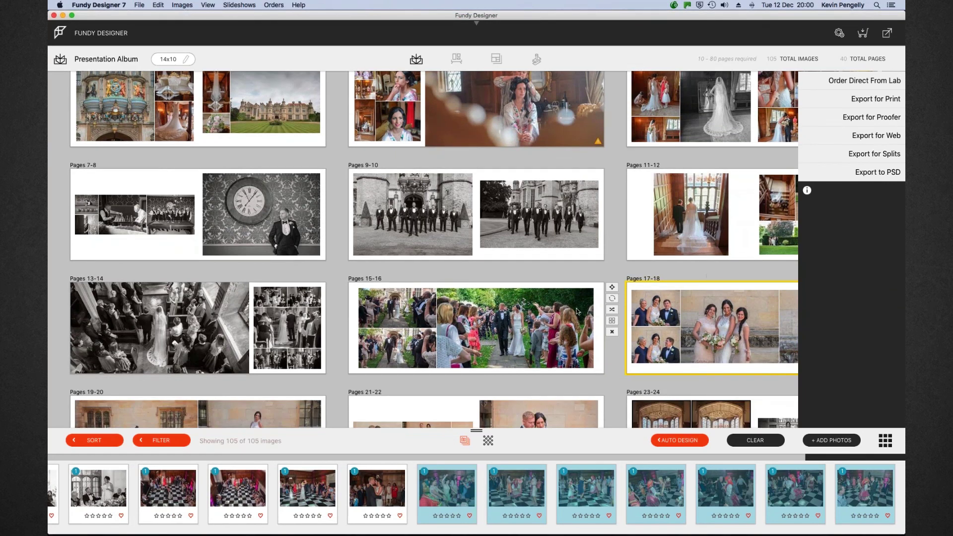
scroll(576, 310, down, 2)
scroll(573, 312, down, 1)
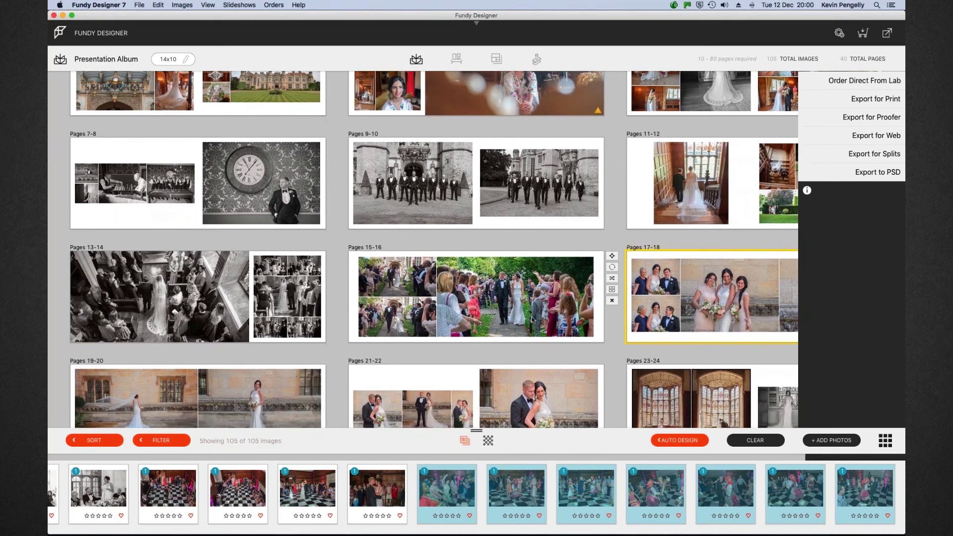
scroll(532, 320, down, 4)
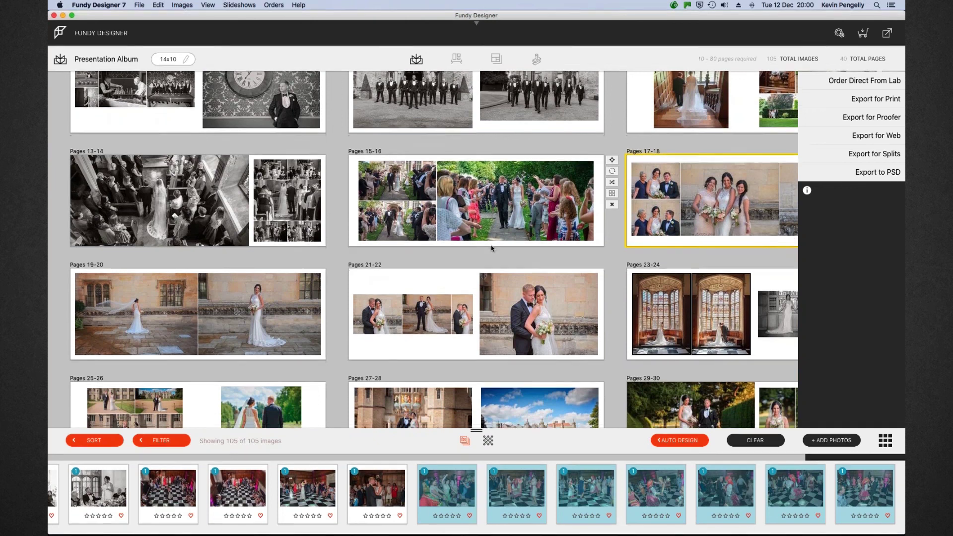
scroll(491, 249, down, 5)
scroll(491, 248, down, 5)
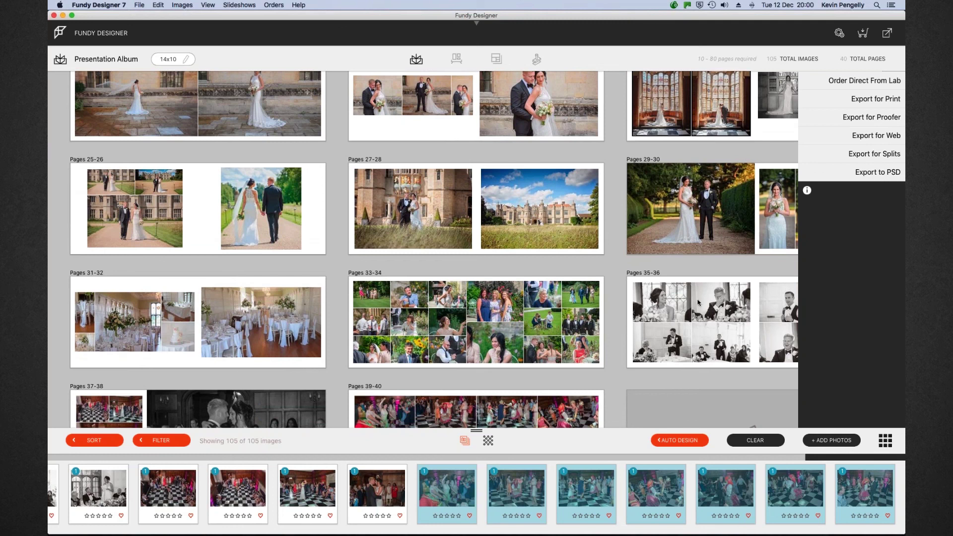
scroll(695, 305, down, 2)
scroll(663, 310, down, 1)
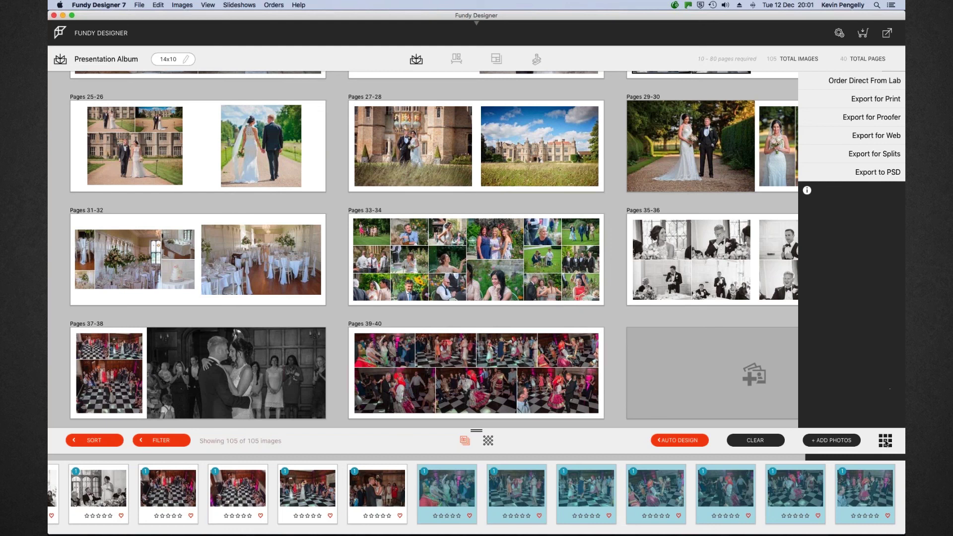
click(885, 441)
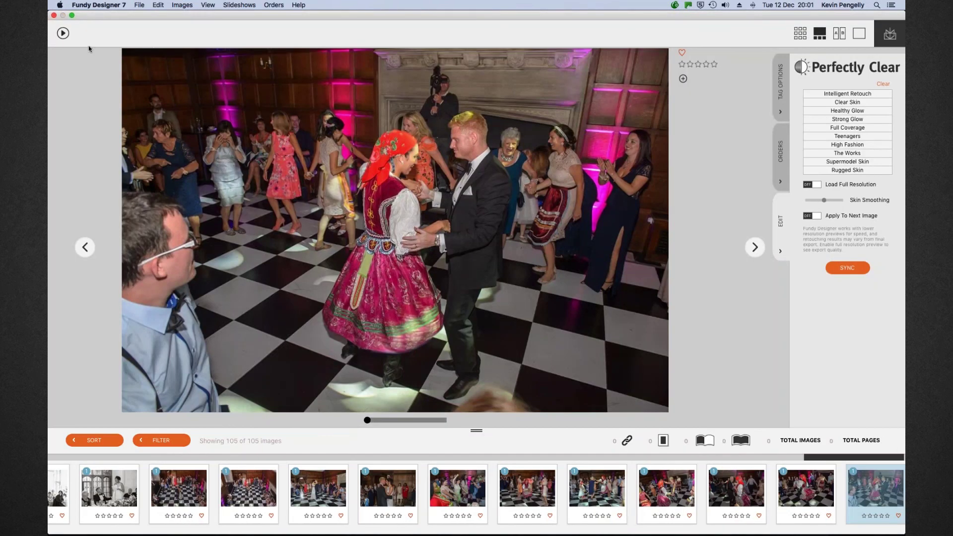
click(53, 16)
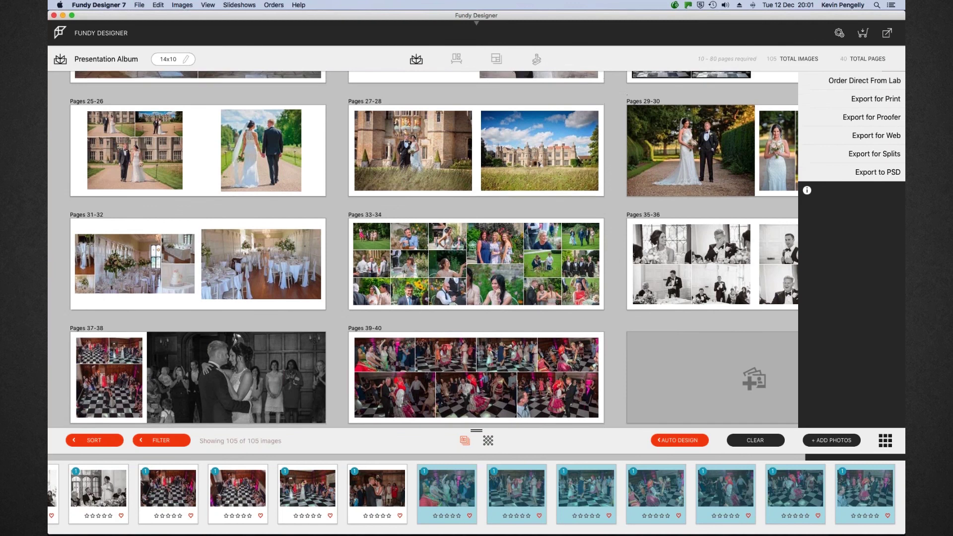
scroll(436, 248, up, 5)
scroll(437, 248, up, 5)
Scroll to the top of the spread grid and bring up the empty galleries list
scroll(437, 248, up, 3)
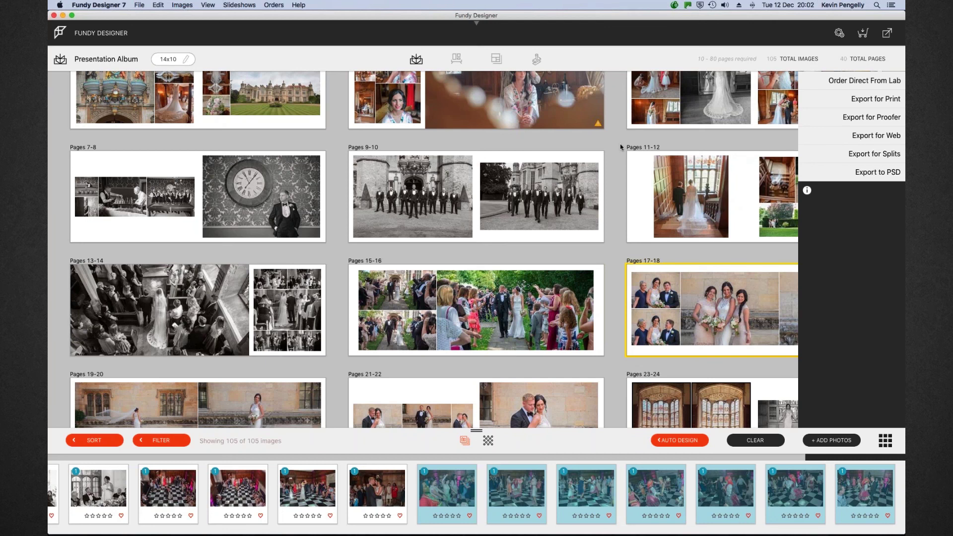
scroll(629, 145, up, 3)
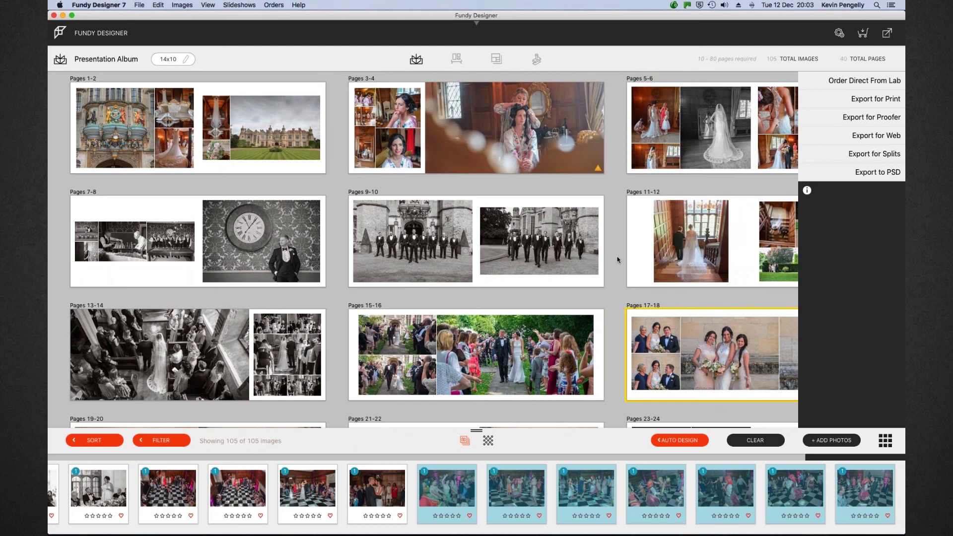
scroll(617, 259, up, 2)
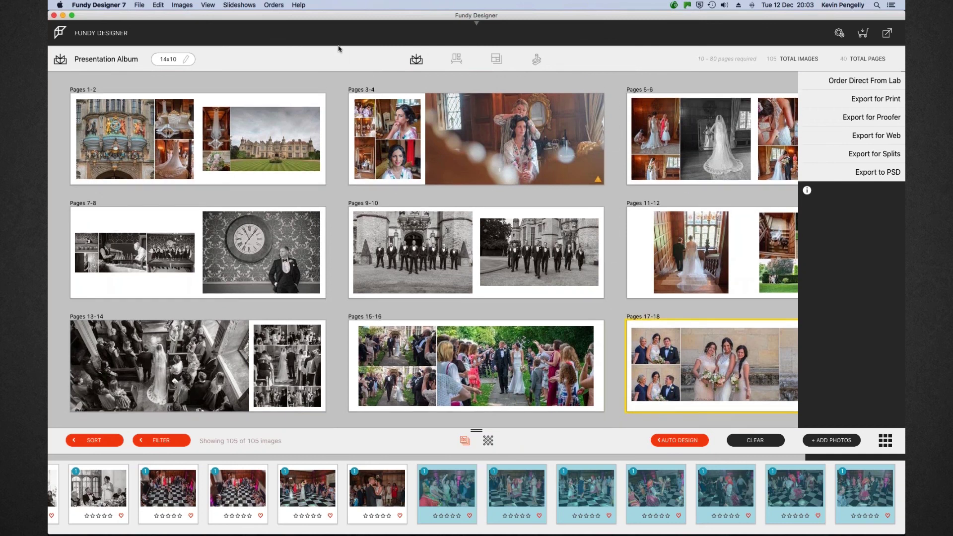
click(455, 60)
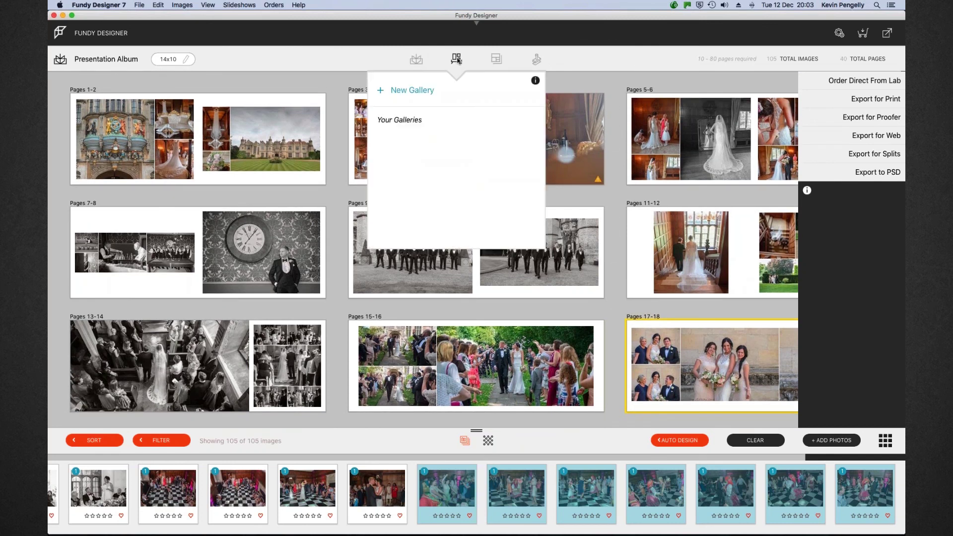
Create a new Design & Export wall-art gallery named 'Test', printed by Loxley Colour
click(423, 91)
click(421, 242)
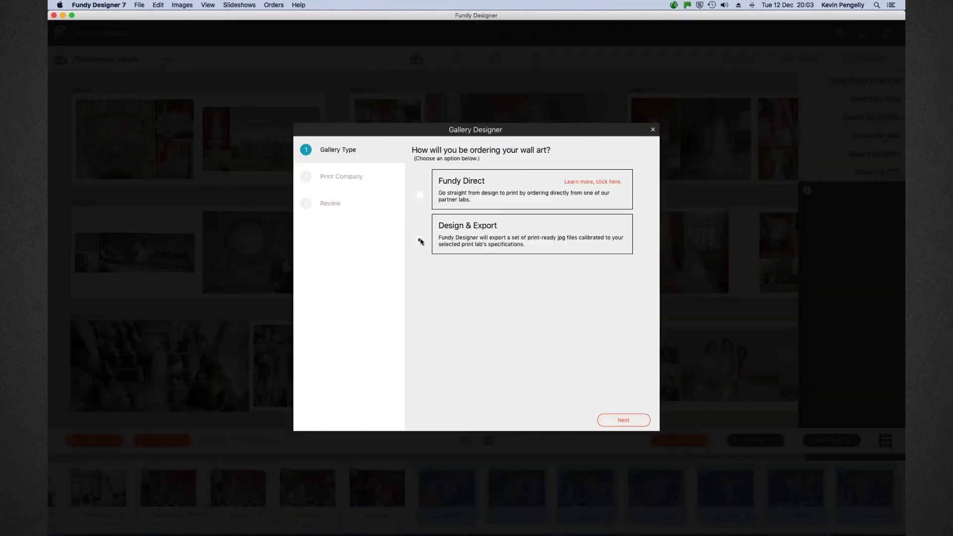
click(623, 420)
scroll(480, 302, down, 2)
click(451, 306)
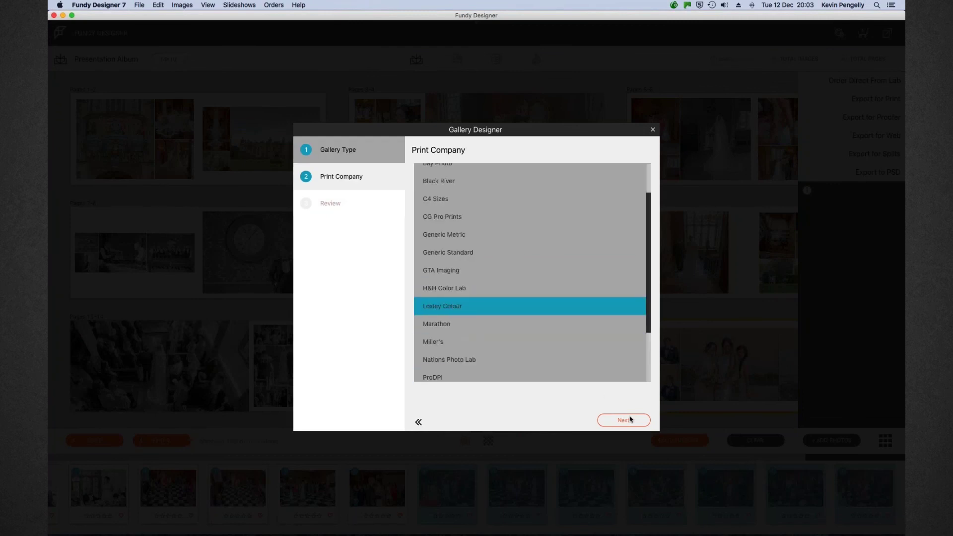
click(631, 420)
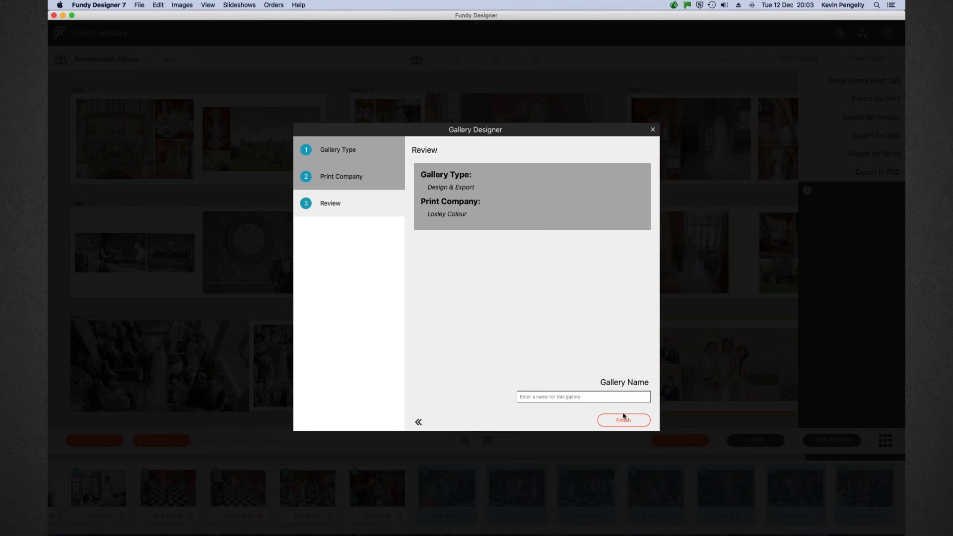
click(559, 397)
text(Test)
click(624, 421)
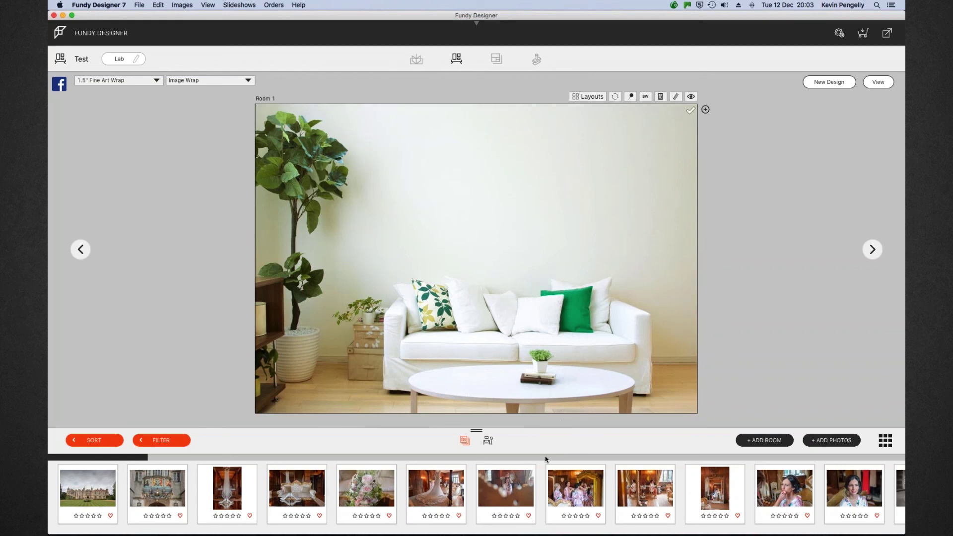
Select the wedding-dress photo and preview the room mockup full-screen
click(430, 485)
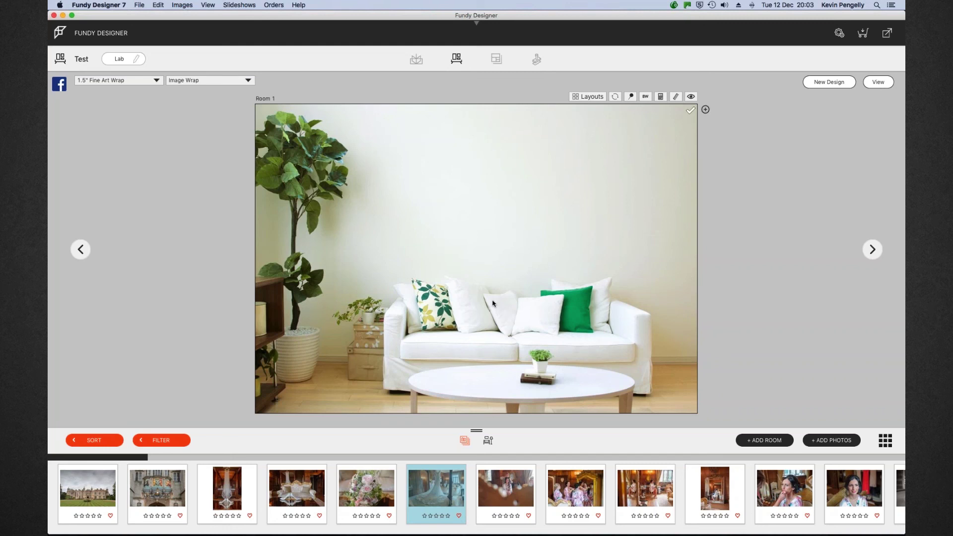
click(675, 98)
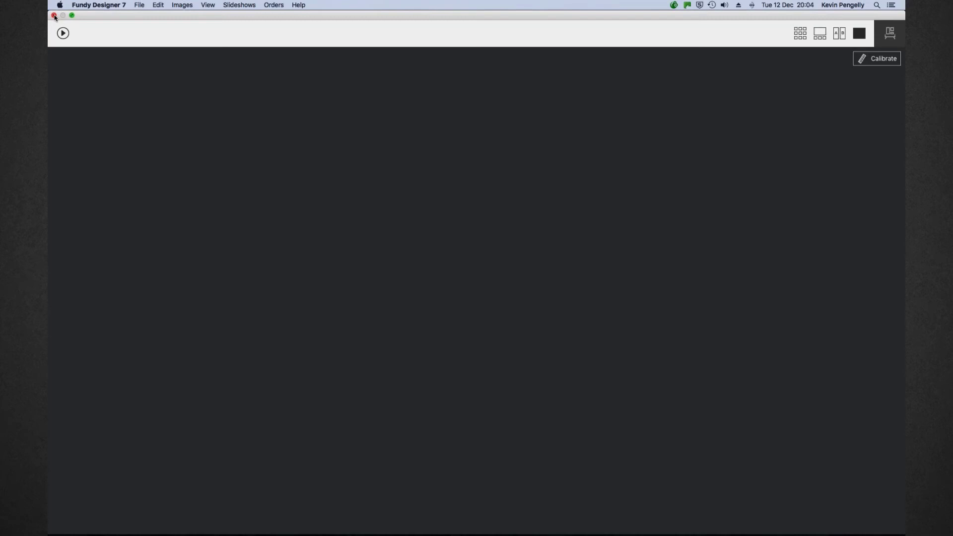
click(54, 16)
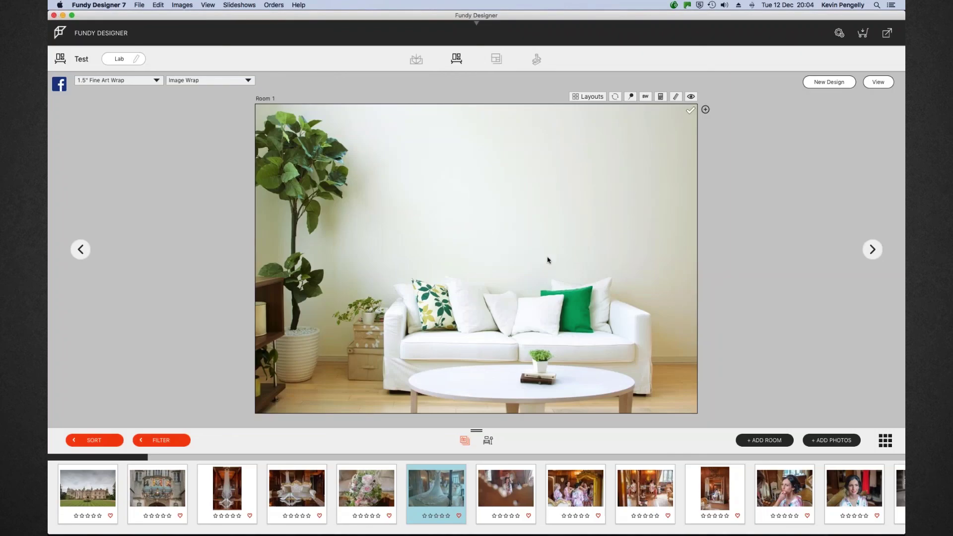
Hang the dress photo and two more photos on the wall above the sofa, then show layouts
drag(437, 487, 510, 218)
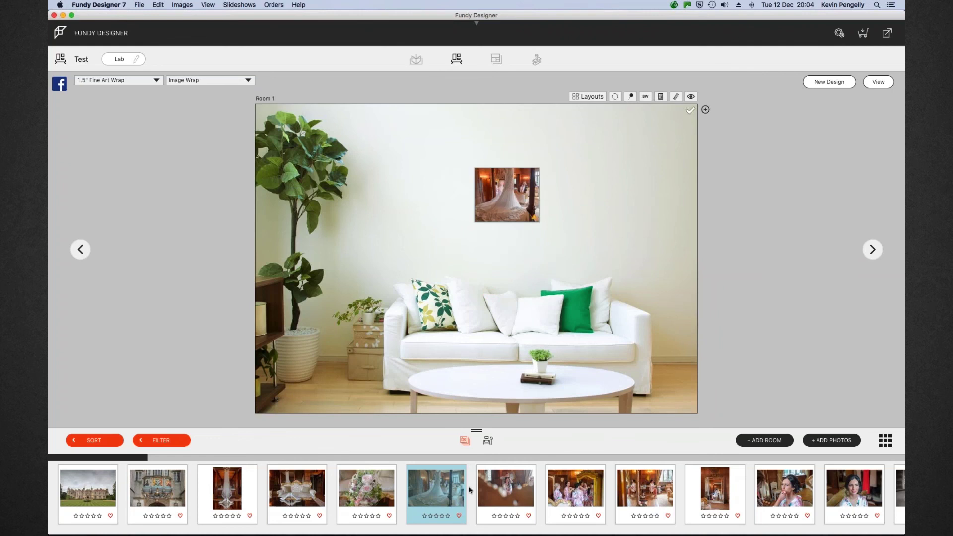
double_click(489, 488)
drag(577, 477, 596, 201)
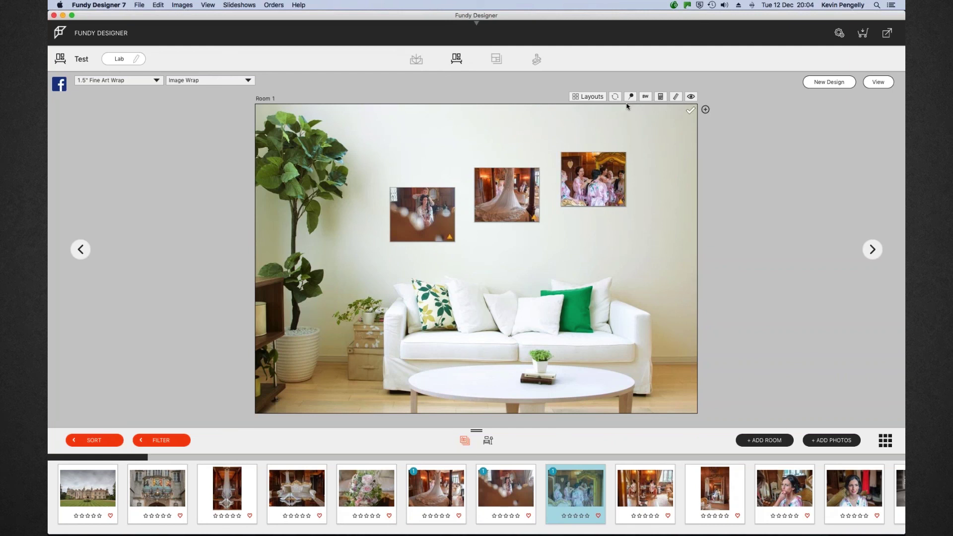
click(588, 96)
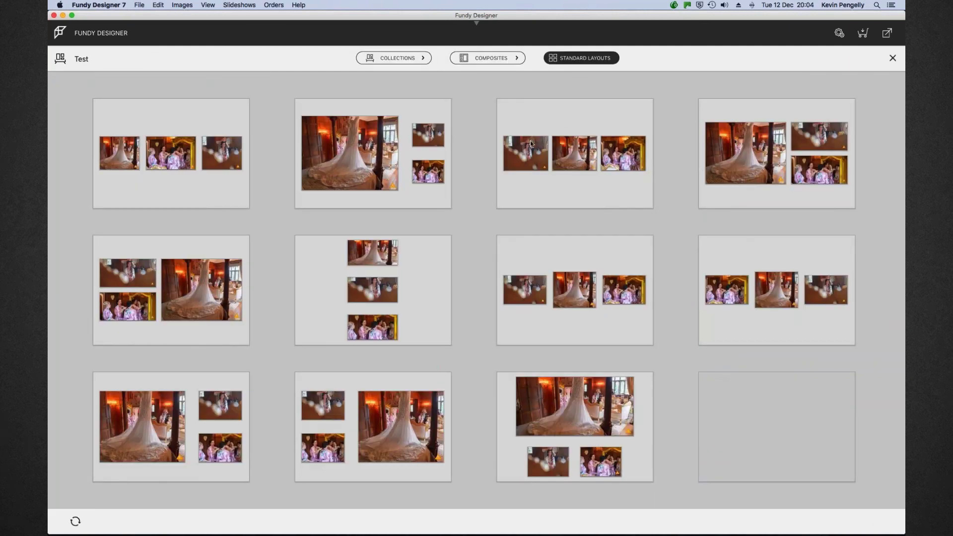
Apply a stacked layout and change the wall-art product to Prints
click(221, 280)
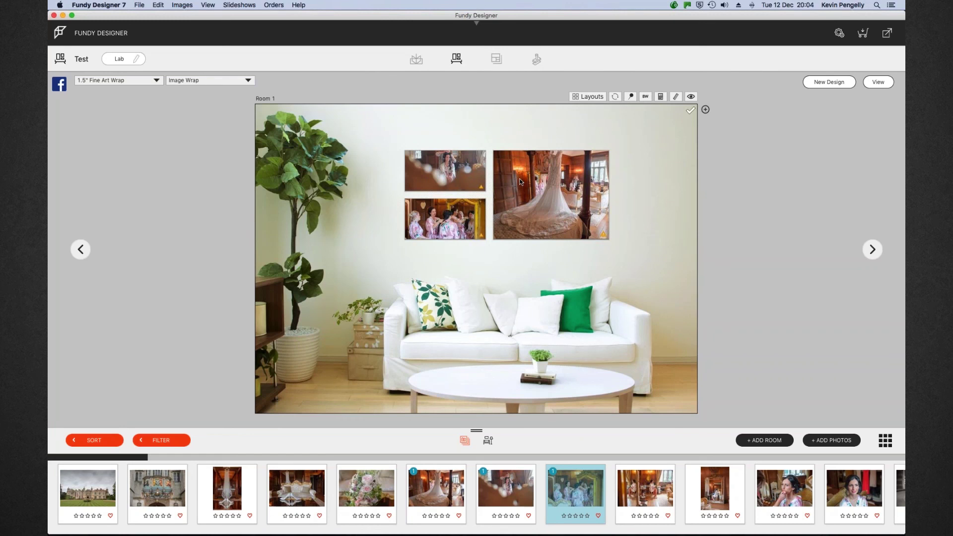
click(157, 81)
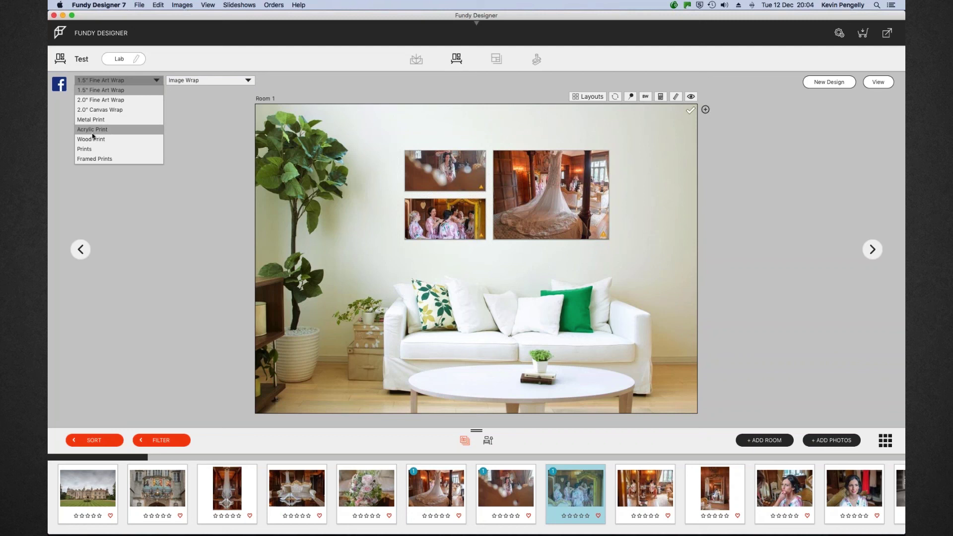
click(109, 149)
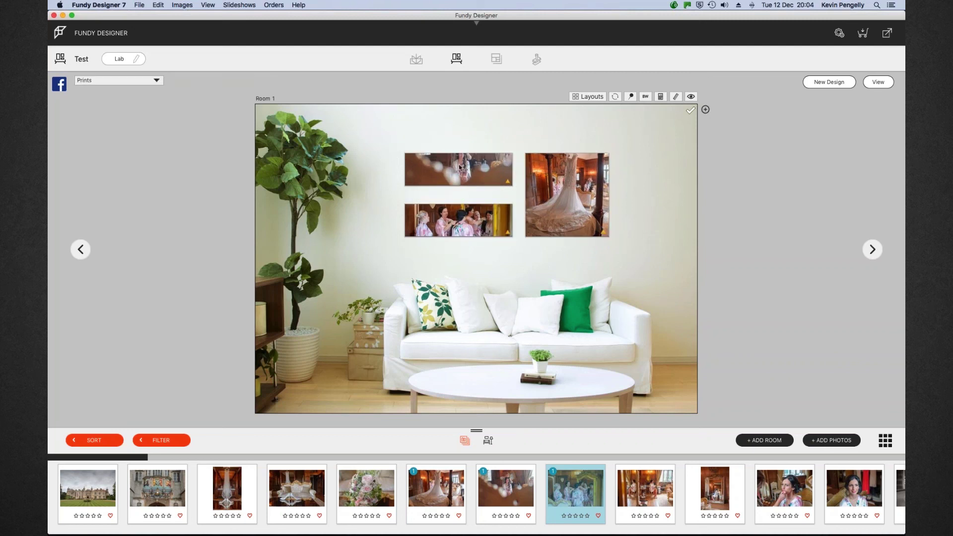
Rearrange as one large dress print beside two small ones, then show room backgrounds
click(474, 168)
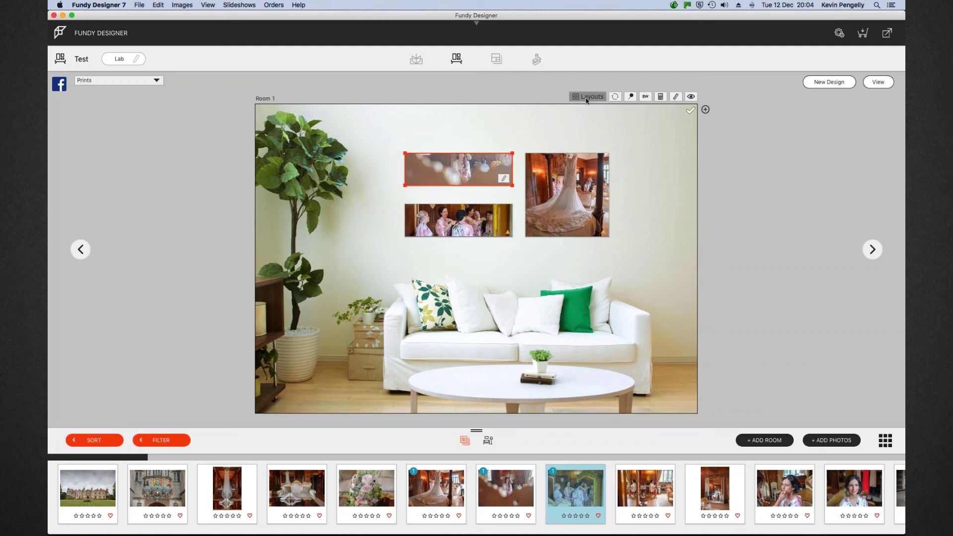
click(587, 96)
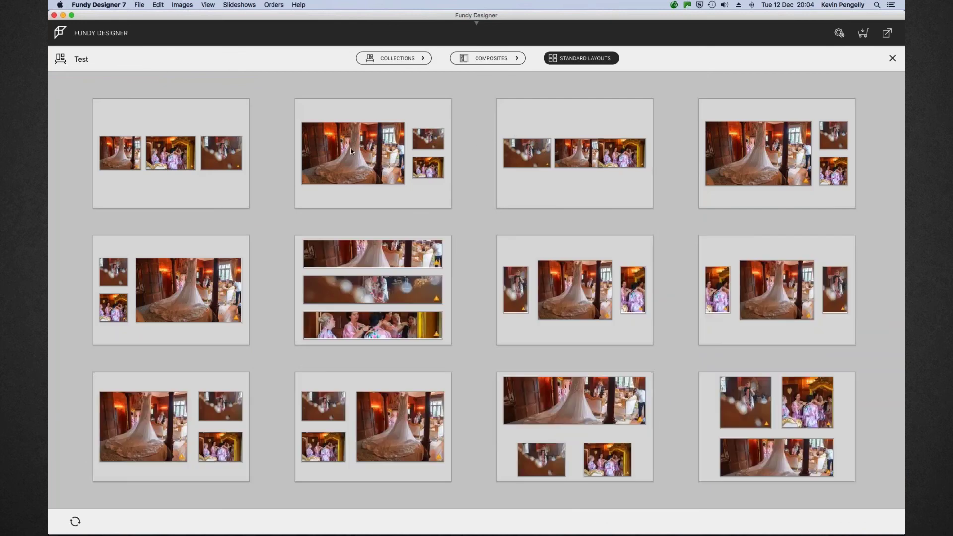
click(350, 148)
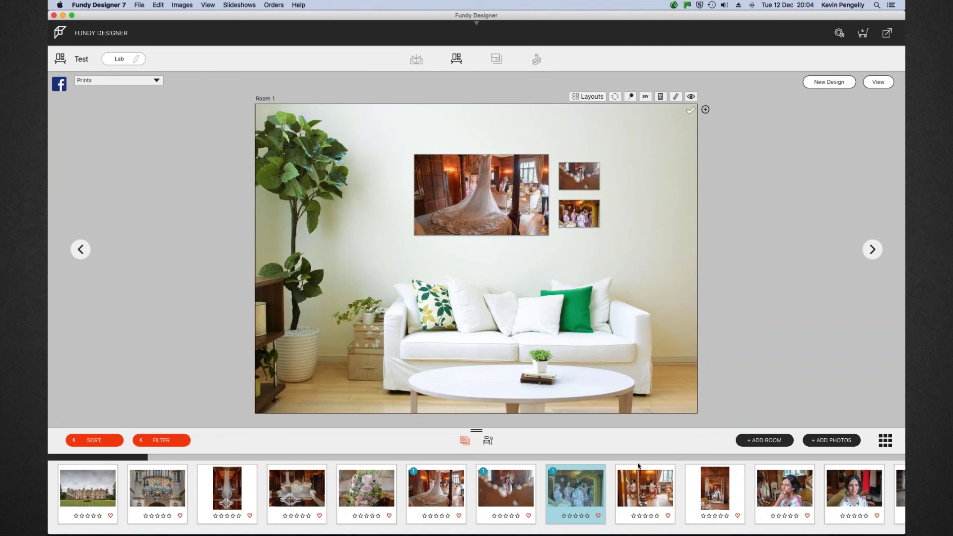
drag(114, 458, 161, 466)
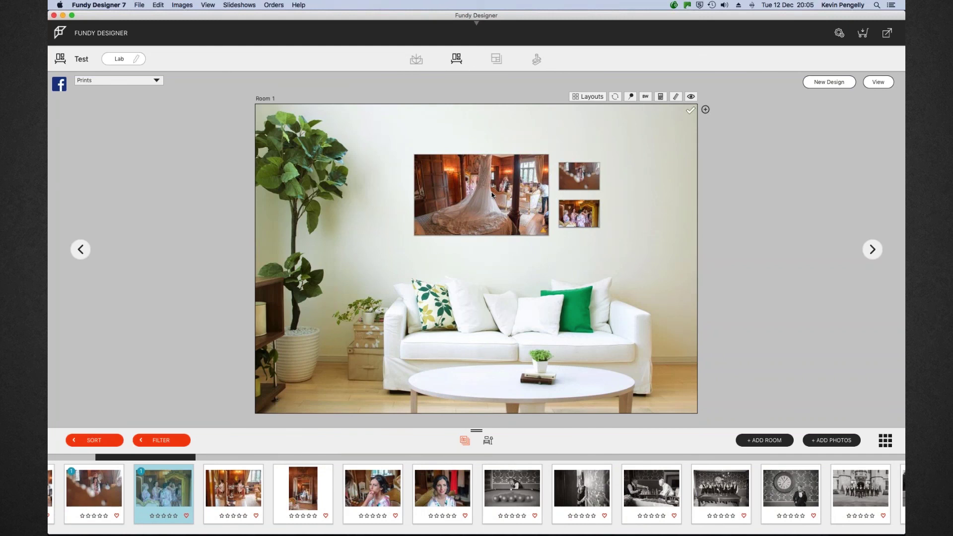
click(488, 440)
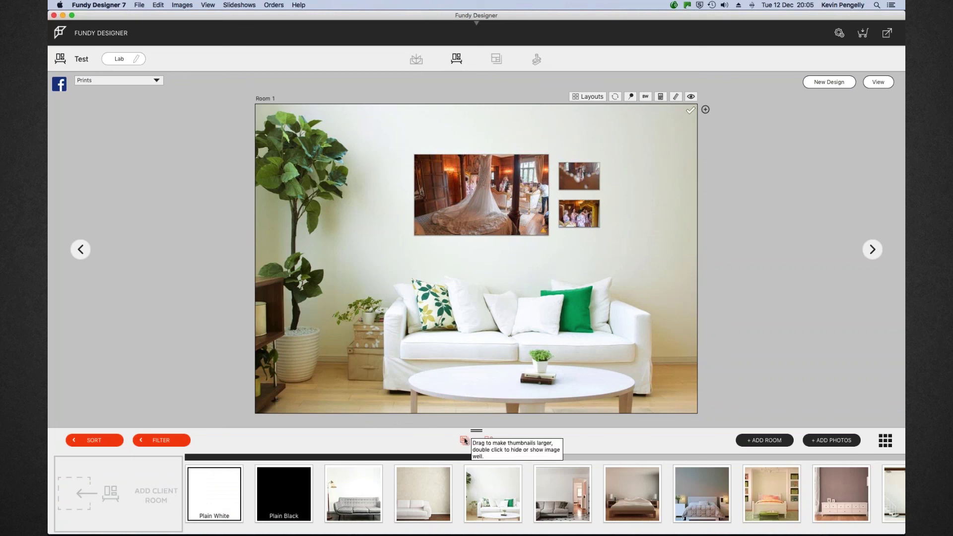
Switch the strip beneath Room 1 back to the wedding photos
click(464, 441)
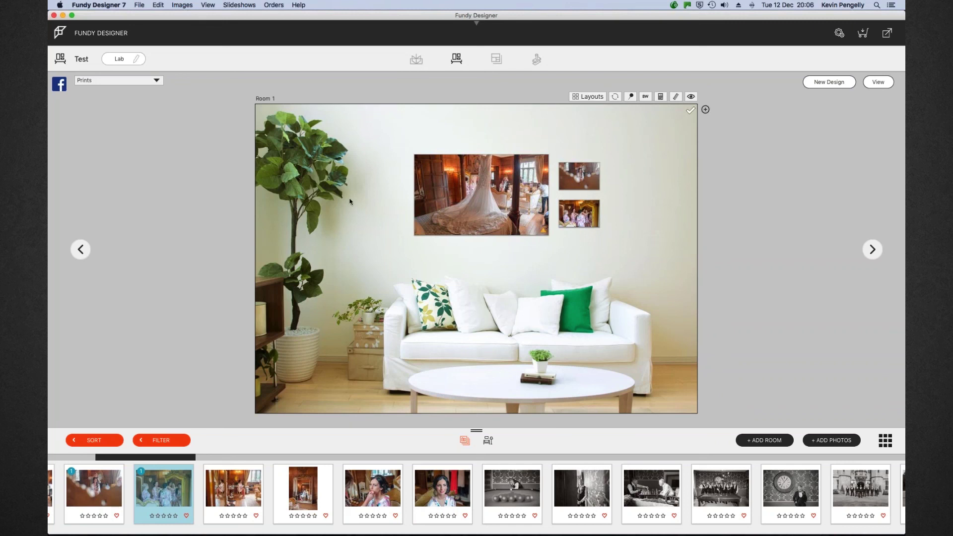
View the finished room mockup full-screen, then close the preview
drag(196, 457, 526, 467)
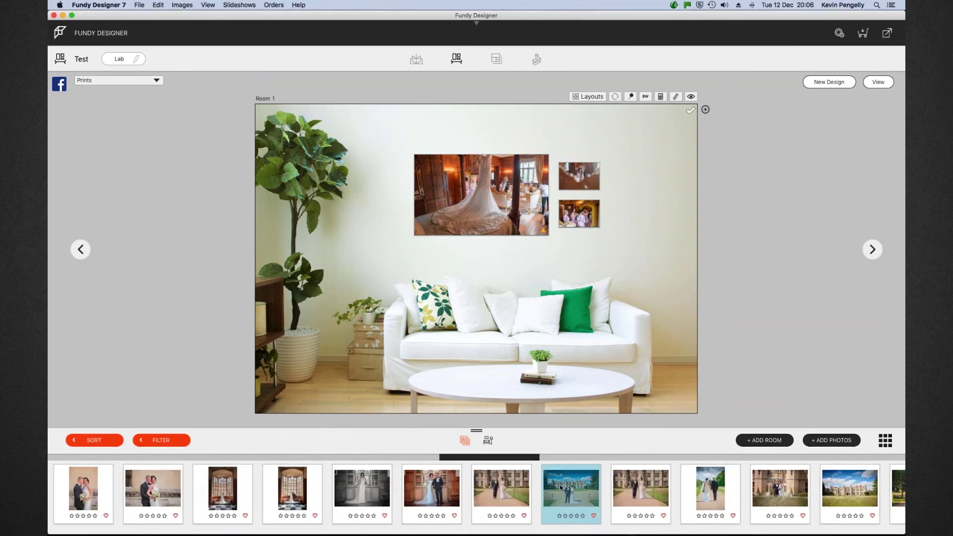
key(space)
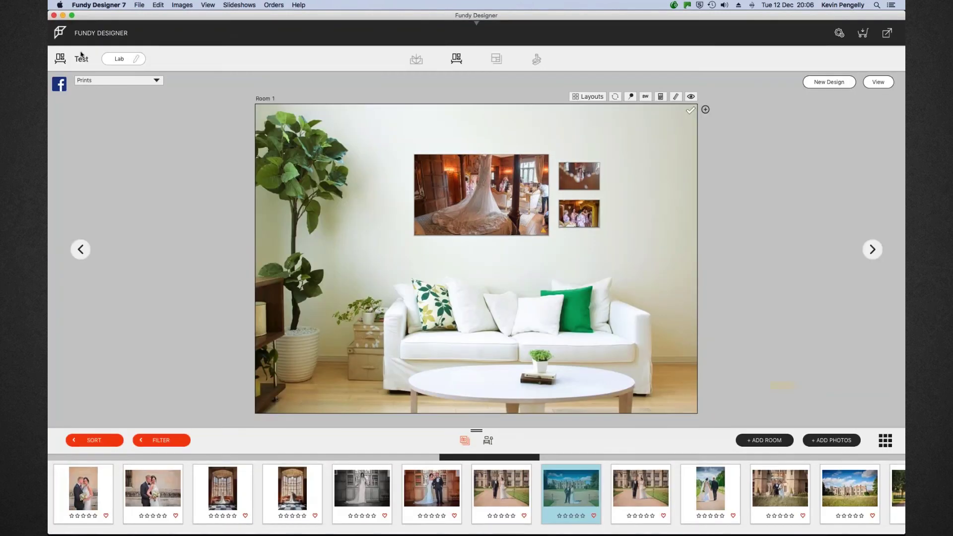
click(53, 15)
Return to the Presentation Album overview and open spread Pages 27-28 for editing
click(414, 60)
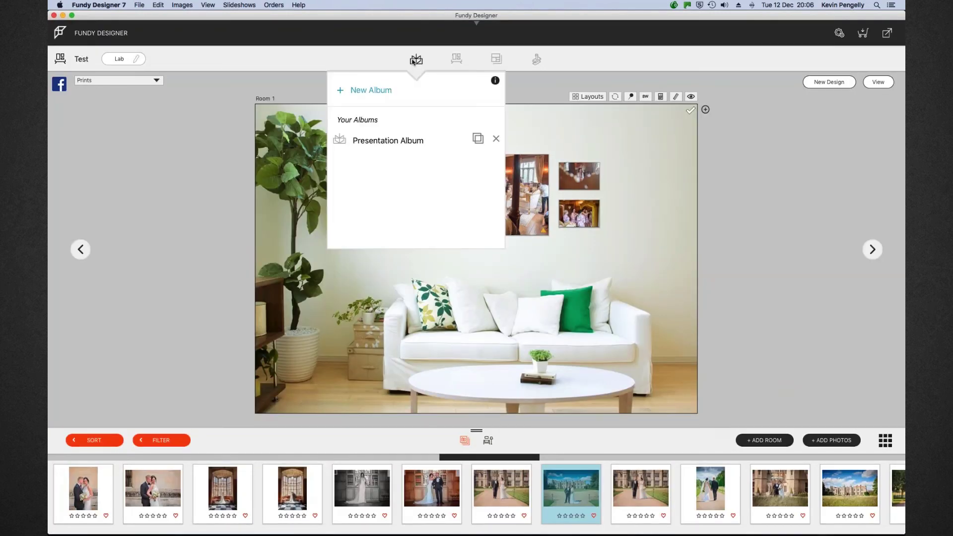
click(397, 143)
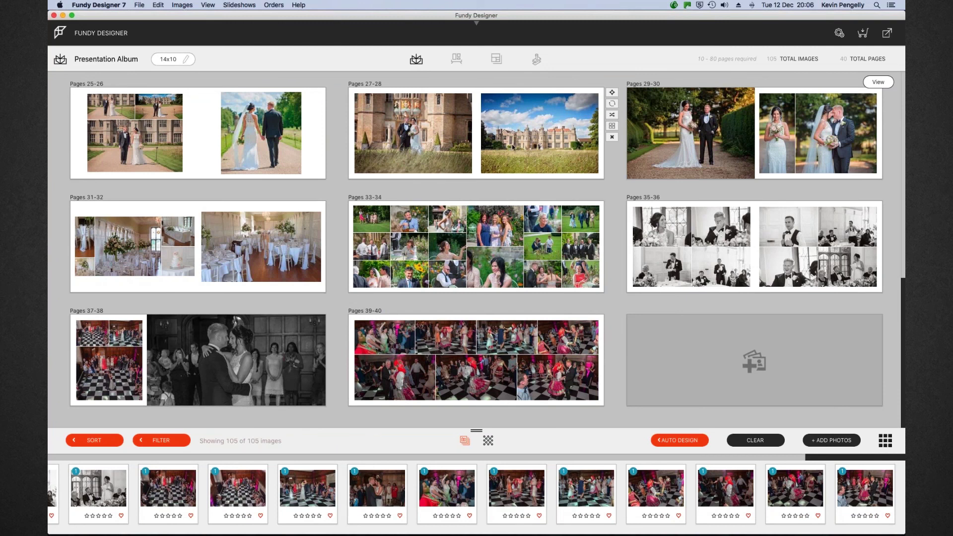
click(478, 139)
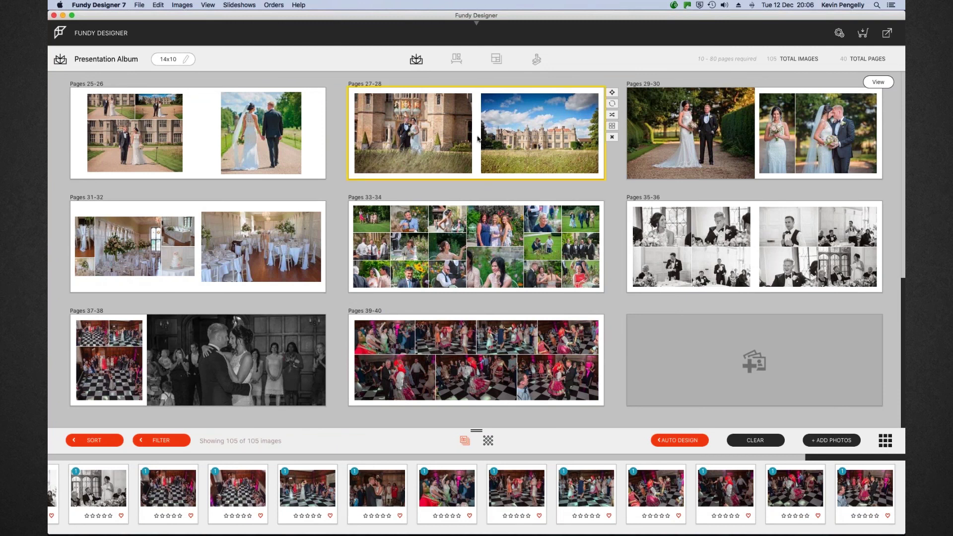
double_click(478, 138)
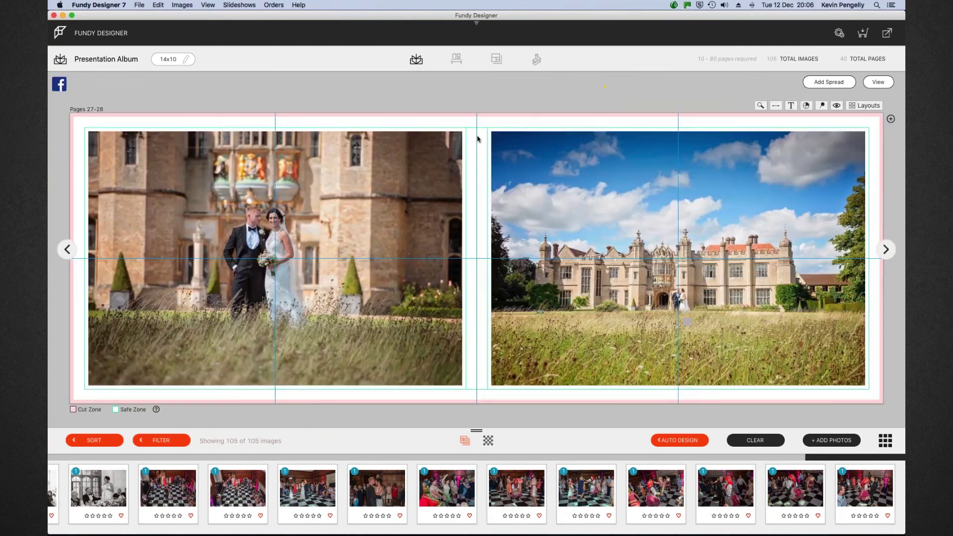
Delete the couple photo and stretch the castle photo's frame across both pages
click(435, 198)
click(470, 259)
click(495, 237)
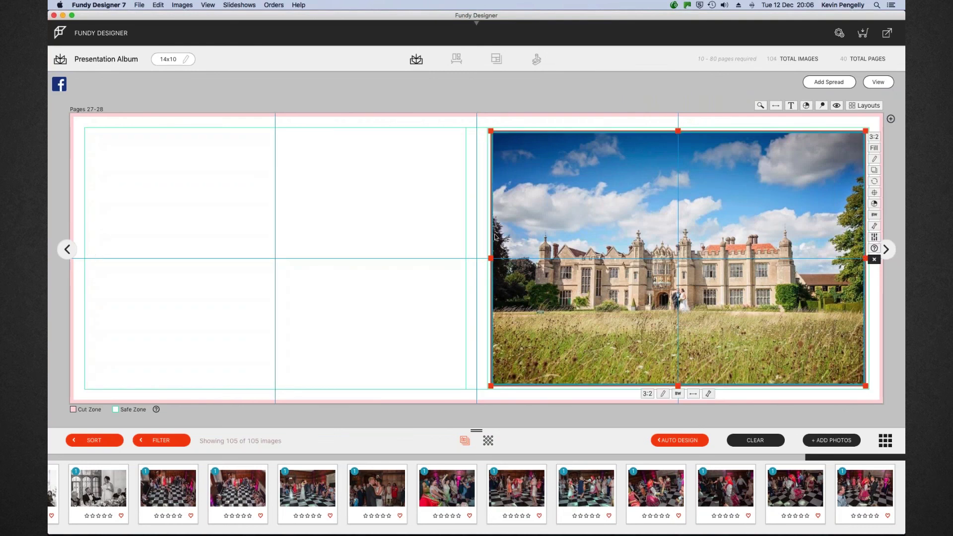
drag(495, 237, 84, 242)
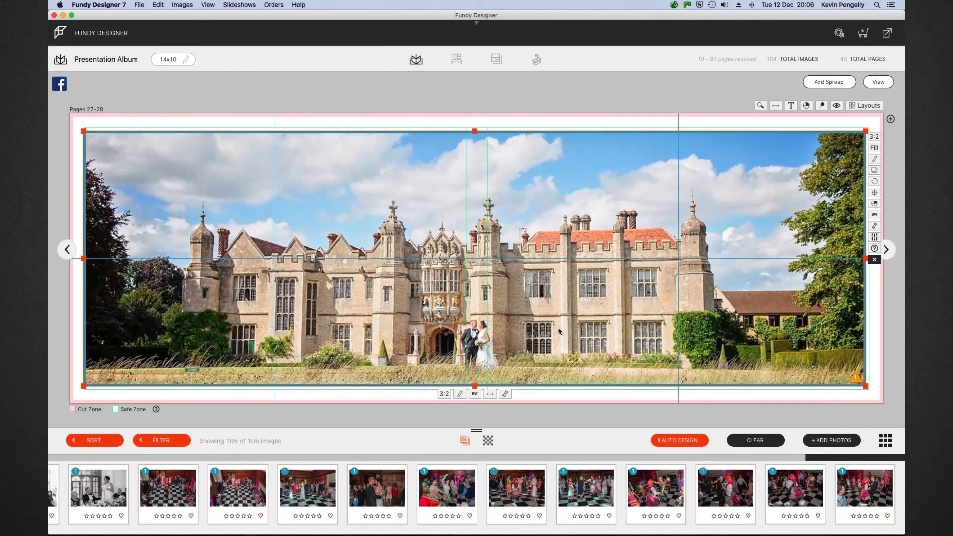
Reposition, zoom and enlarge the castle photo so it fills the panoramic spread
drag(475, 341, 590, 289)
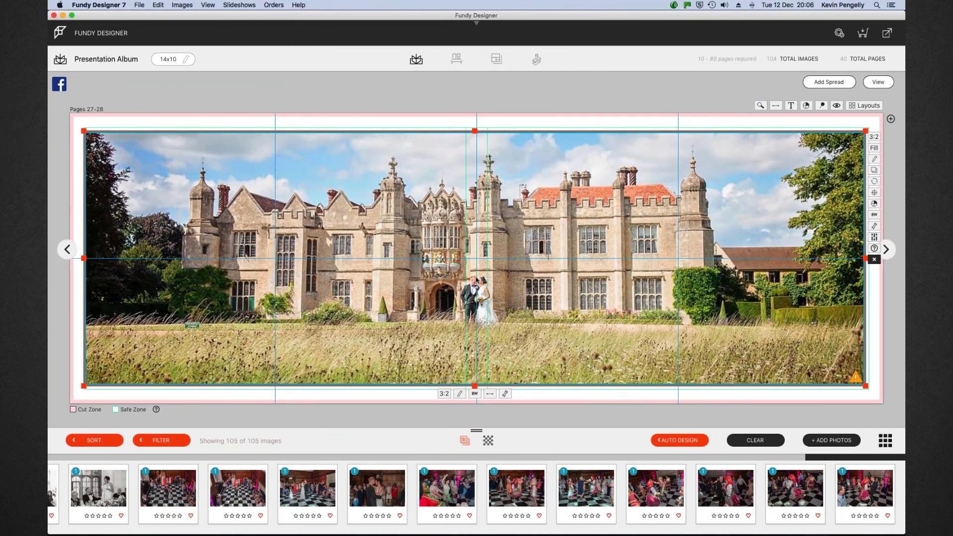
click(505, 393)
click(459, 421)
drag(458, 421, 471, 421)
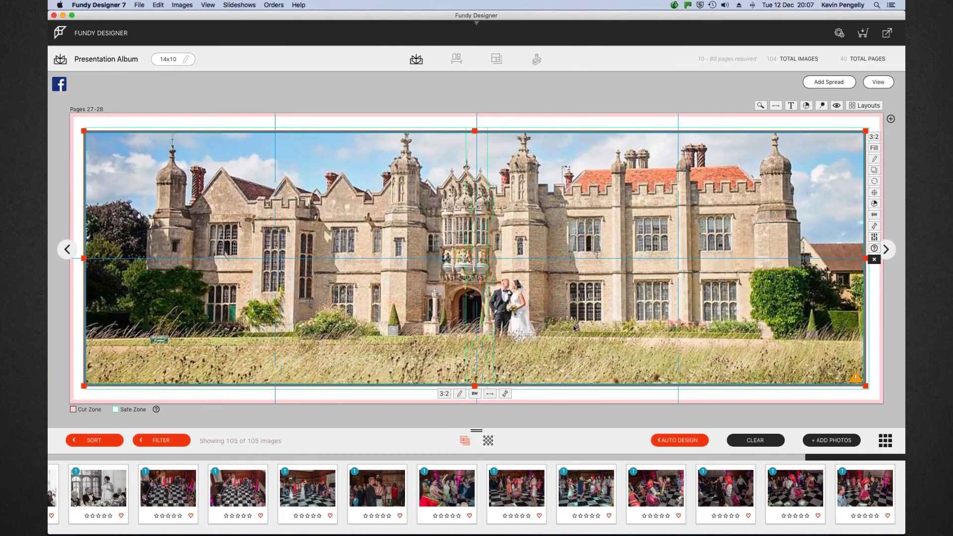
drag(575, 329, 580, 336)
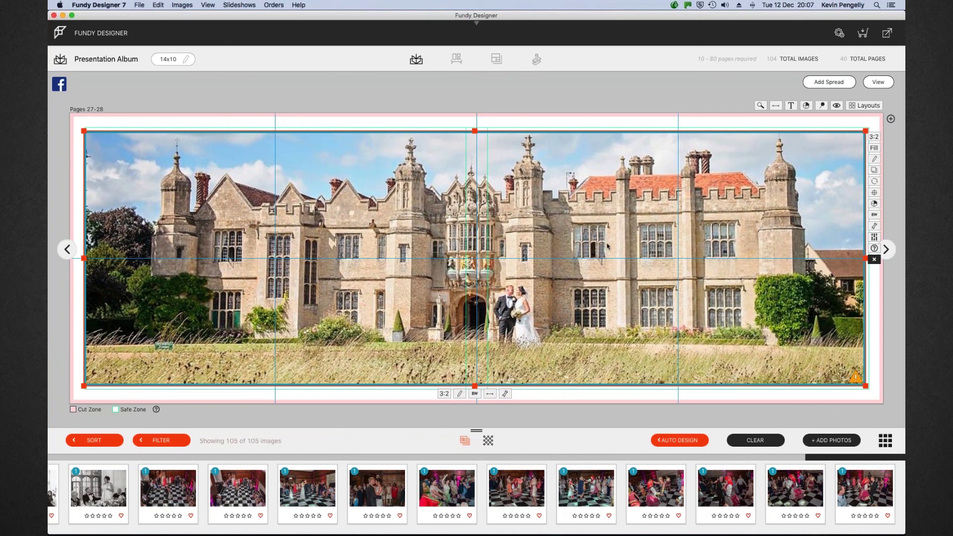
drag(607, 247, 607, 259)
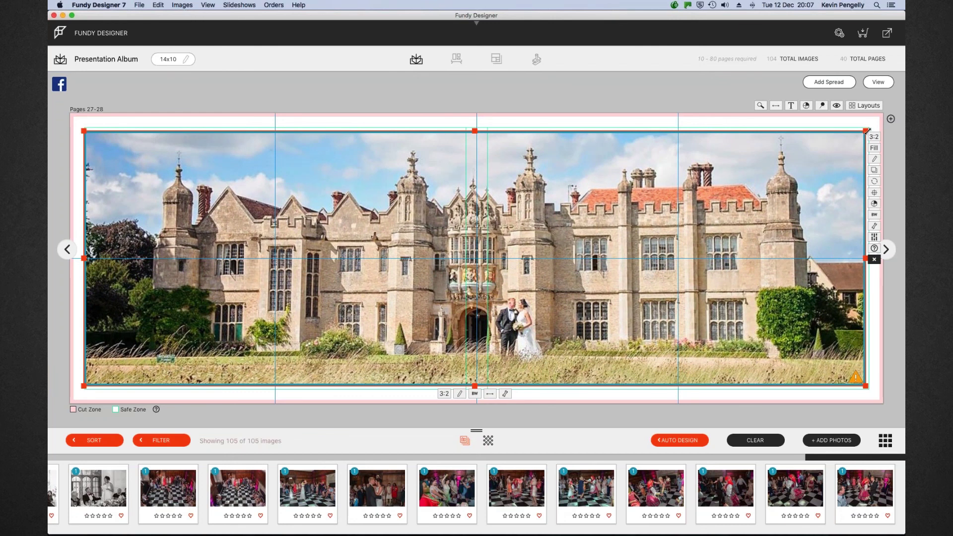
drag(866, 130, 868, 128)
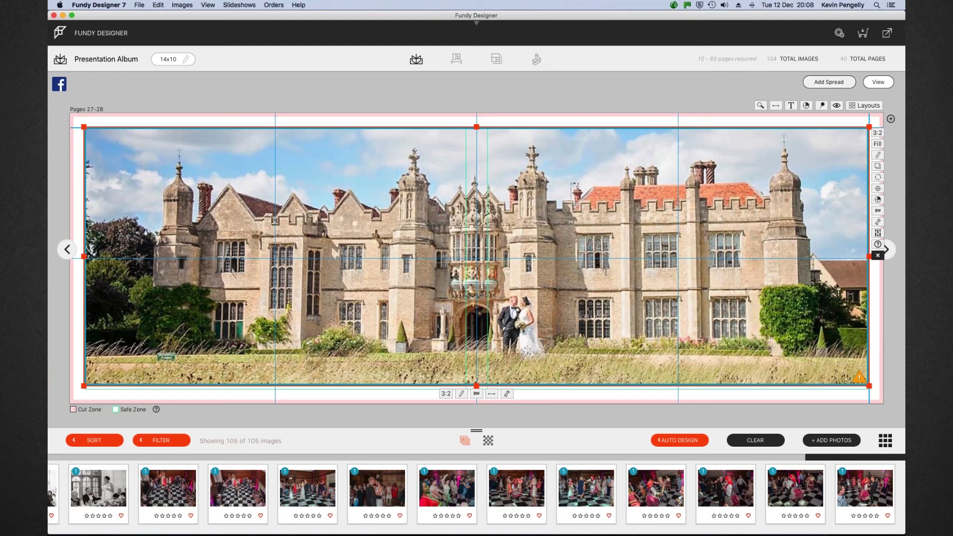
Switch to the spread overview grid and scroll up past panoramic pages 27-28
click(870, 81)
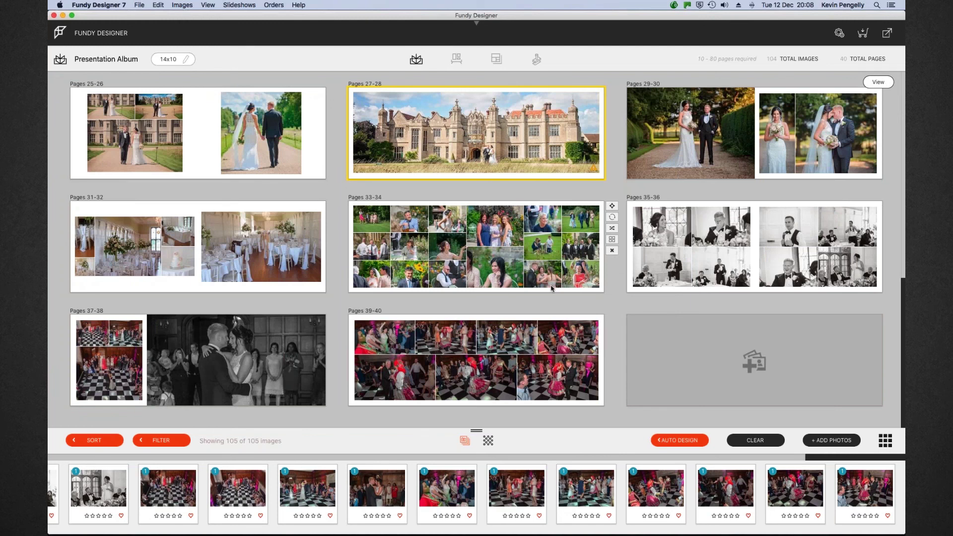
scroll(551, 288, up, 5)
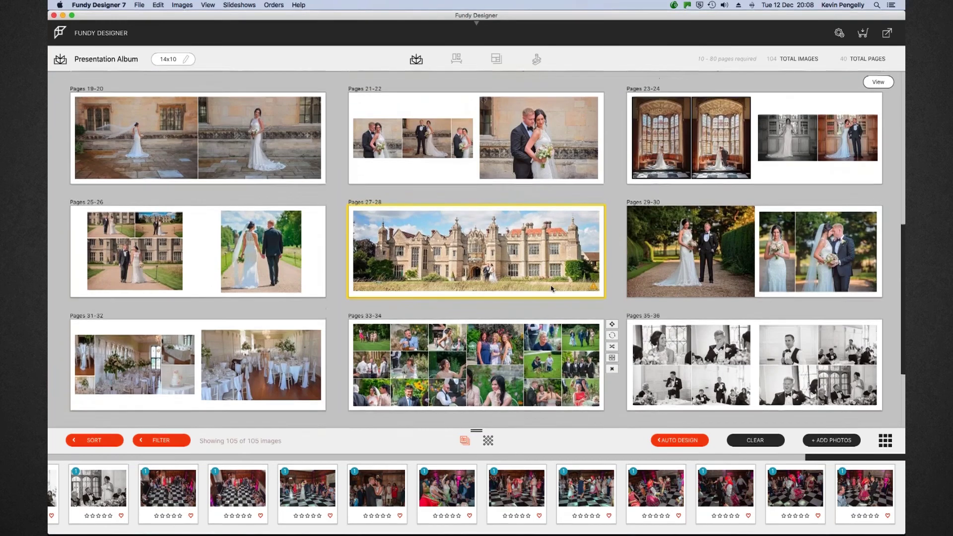
scroll(551, 288, up, 1)
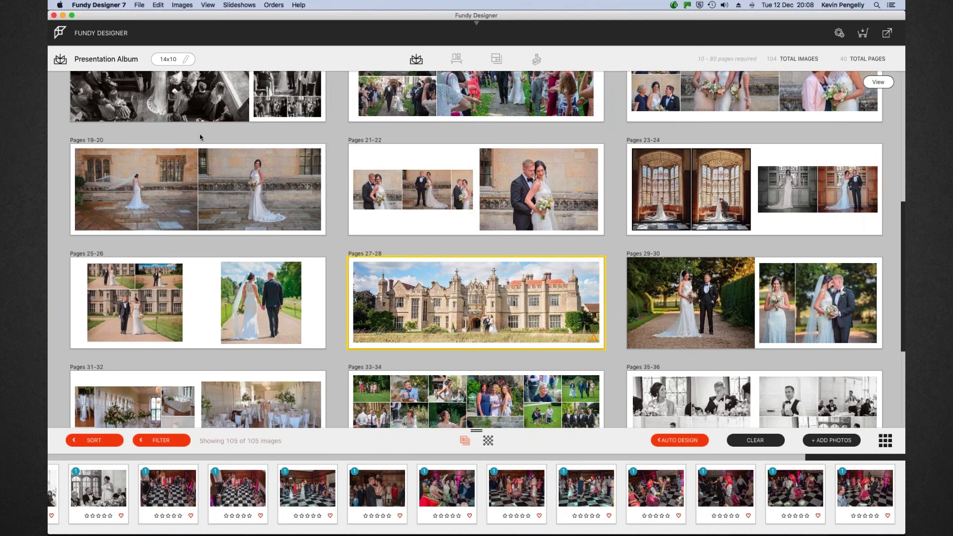
scroll(204, 134, up, 2)
click(185, 60)
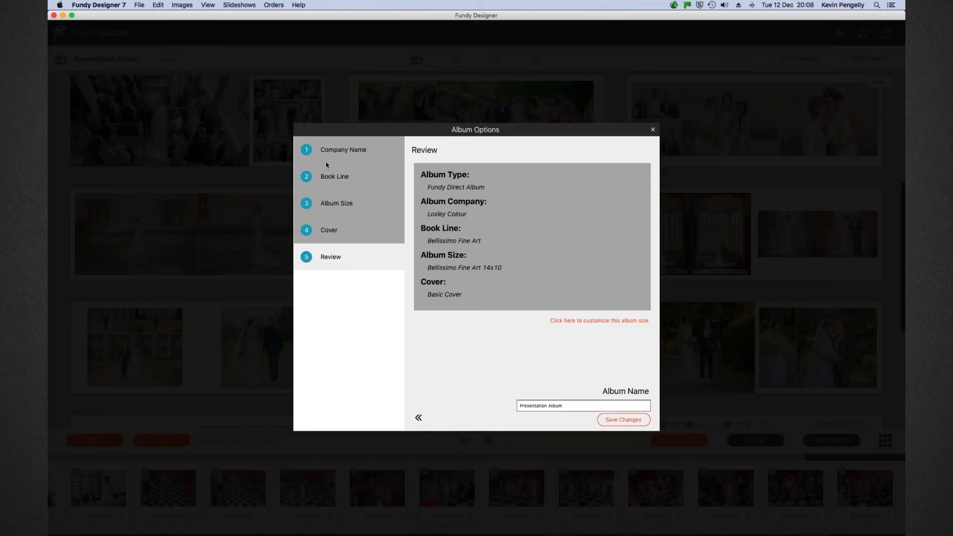
click(343, 150)
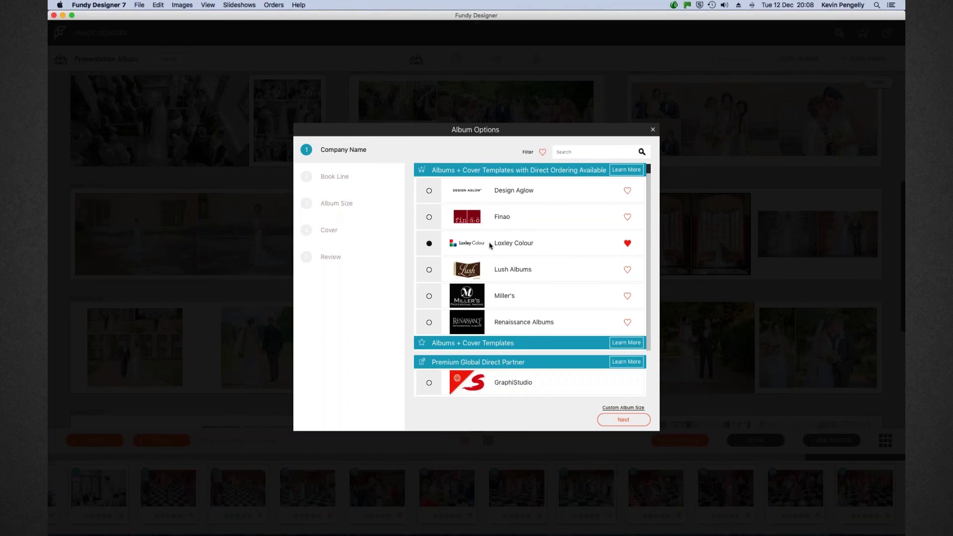
scroll(489, 244, down, 10)
scroll(493, 246, down, 6)
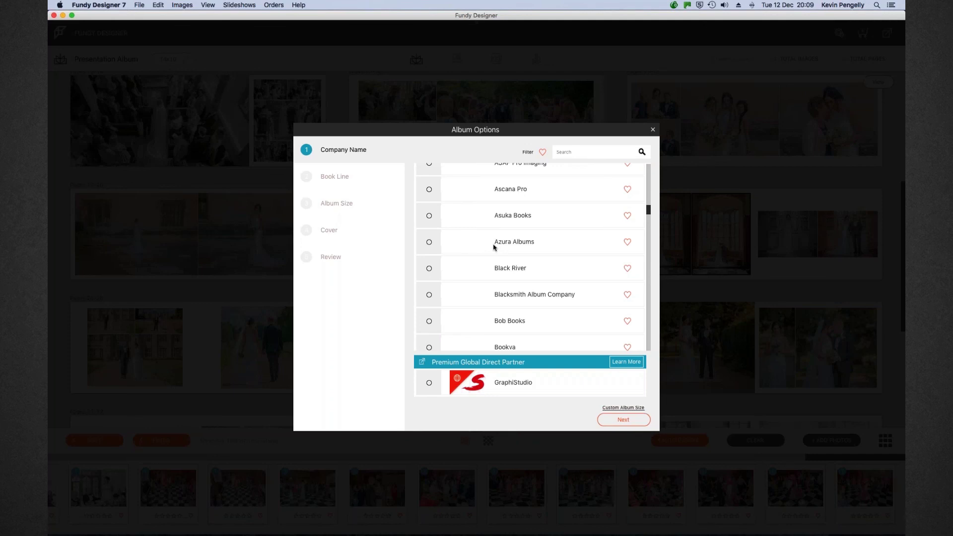
scroll(505, 227, up, 10)
scroll(595, 224, up, 10)
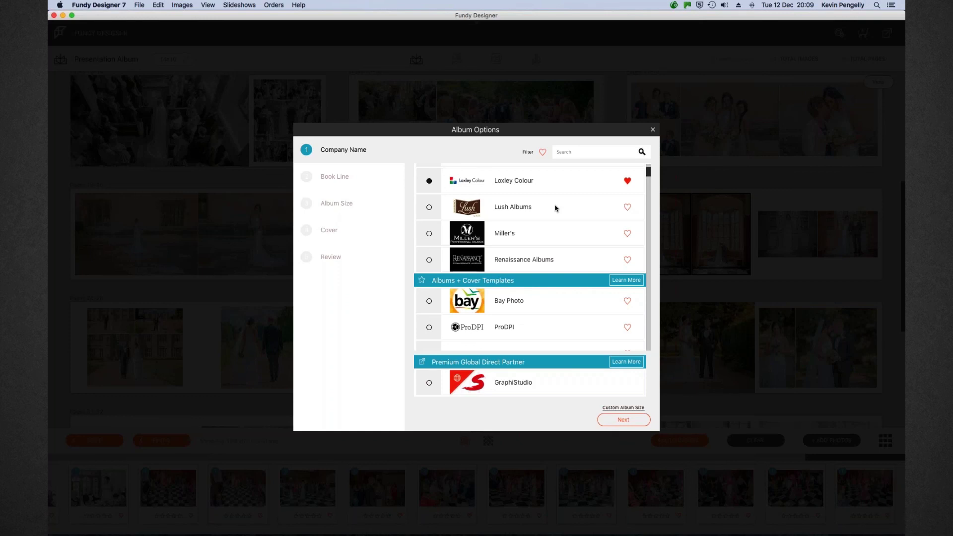
click(626, 407)
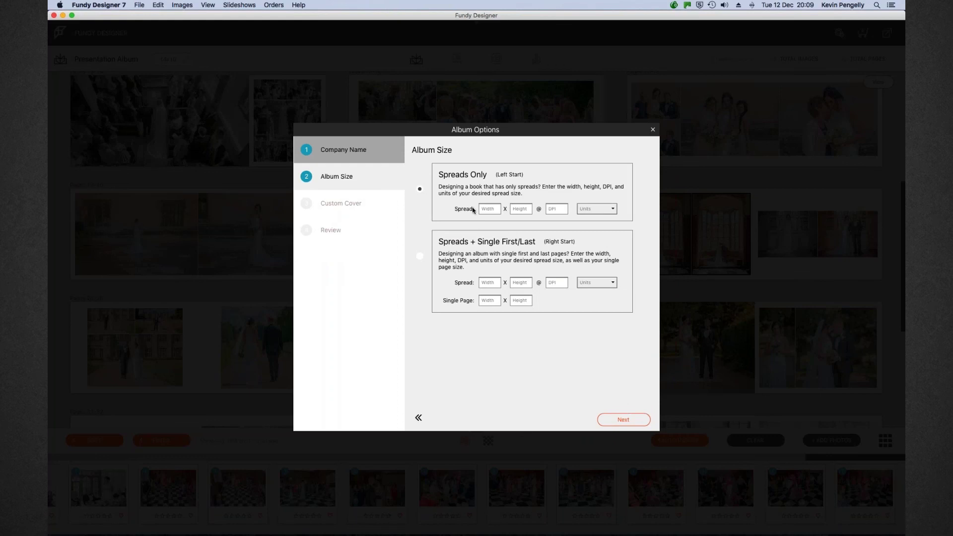
click(494, 210)
text(1)
text(12)
click(558, 212)
text(300)
click(653, 131)
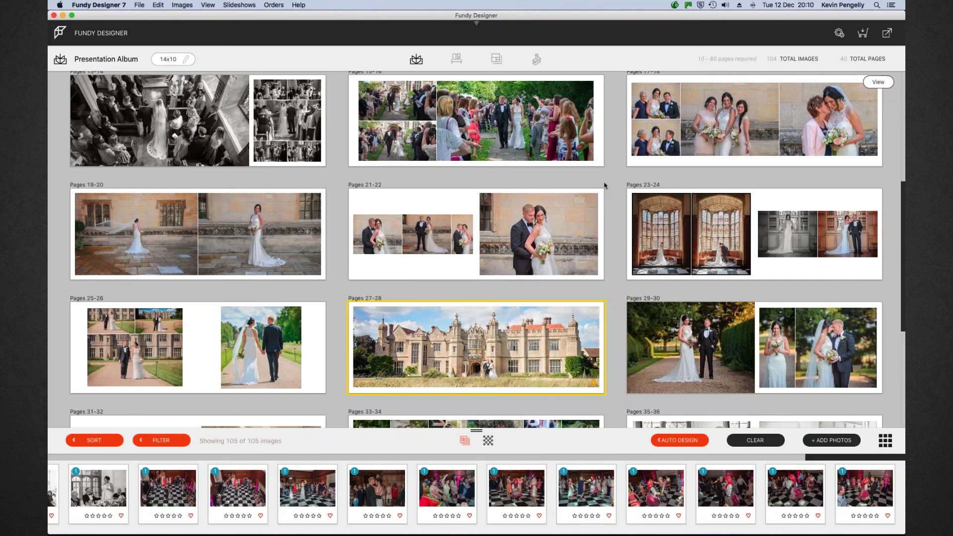
Scroll the overview grid up to show spreads Pages 1-2 through 17-18
scroll(606, 187, up, 5)
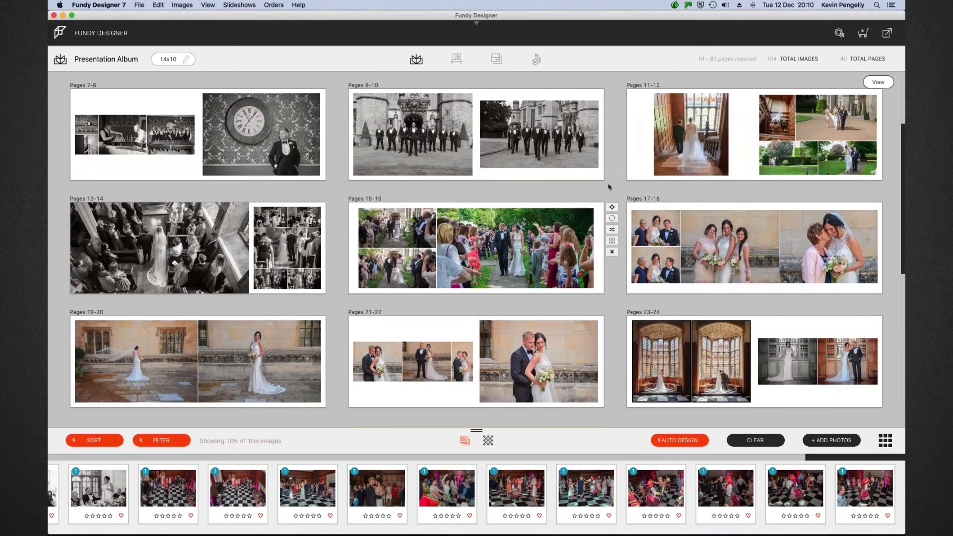
scroll(609, 186, up, 2)
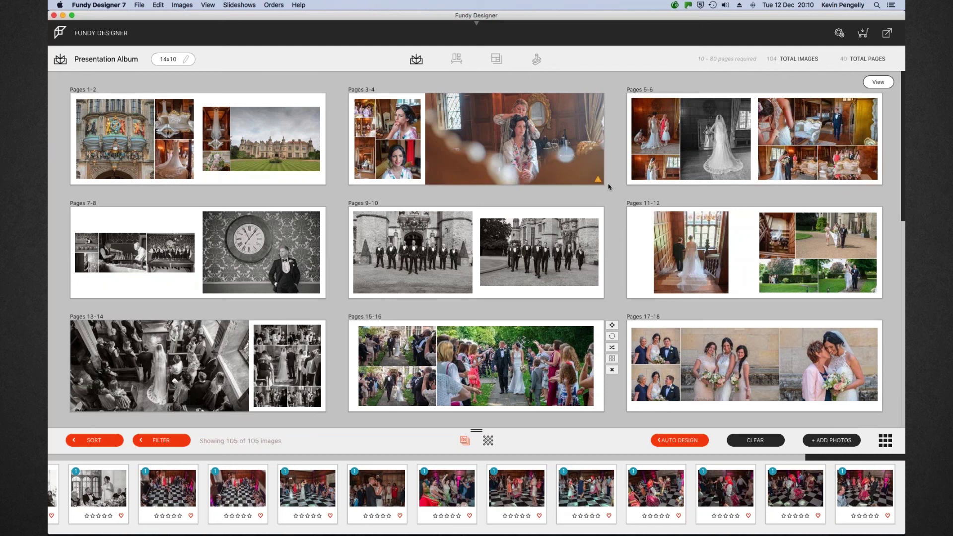
Open spread Pages 3-4 for editing, then add a text box and delete it again
click(522, 144)
double_click(522, 144)
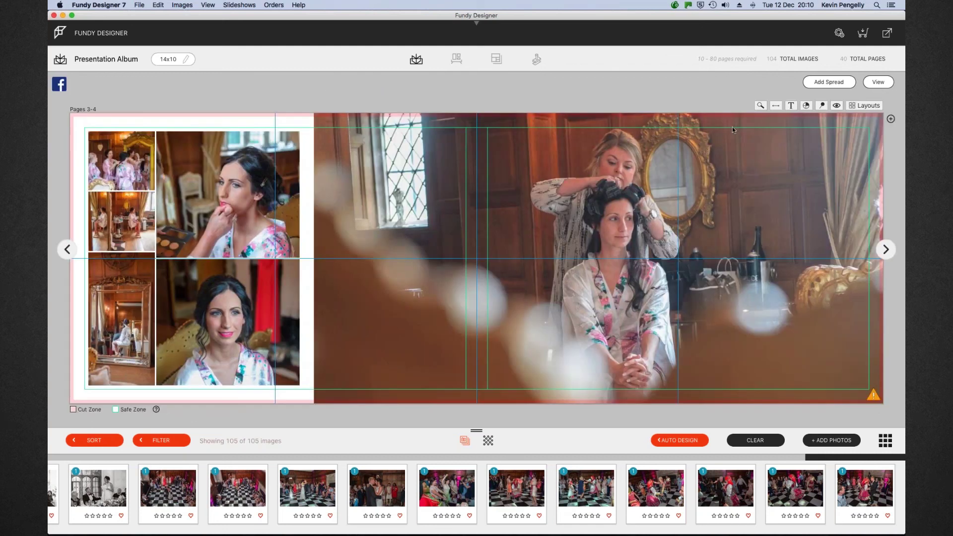
click(791, 106)
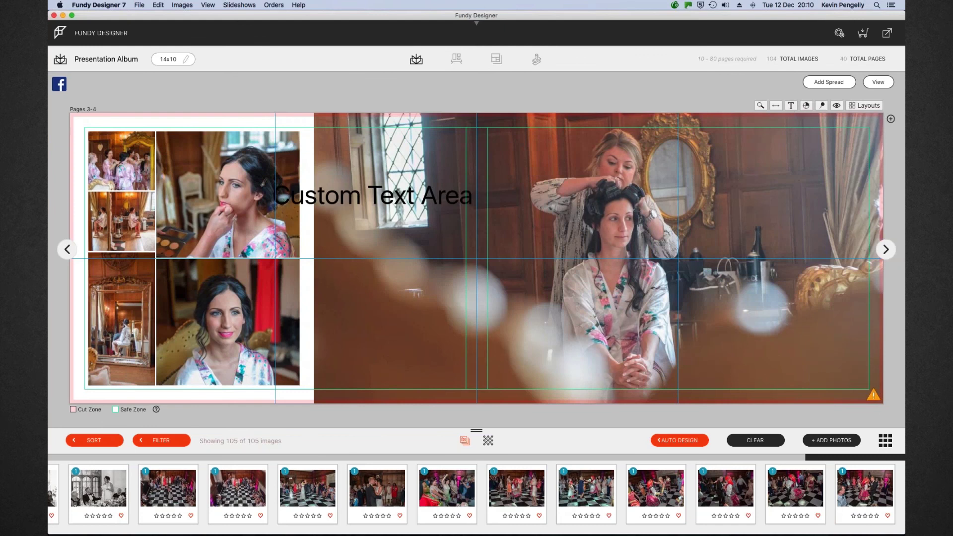
click(402, 199)
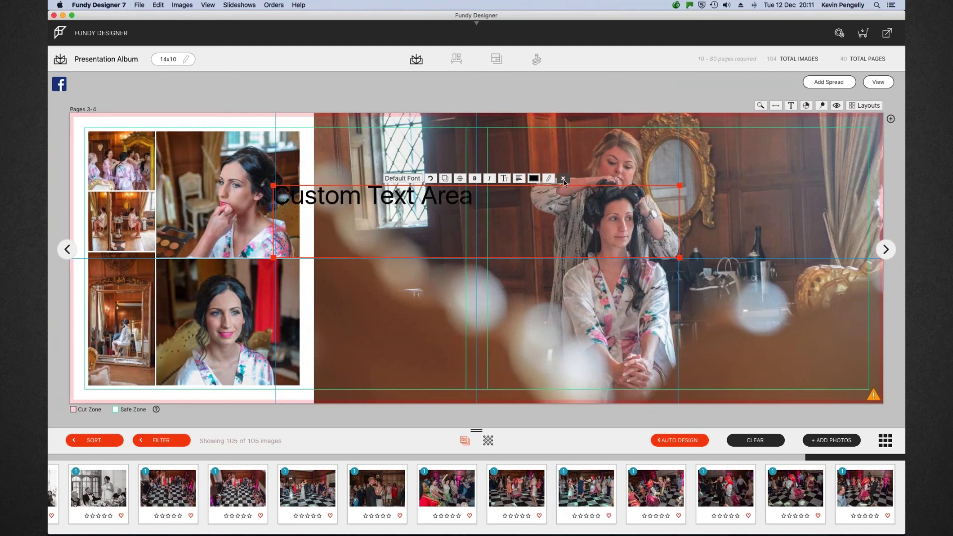
click(564, 181)
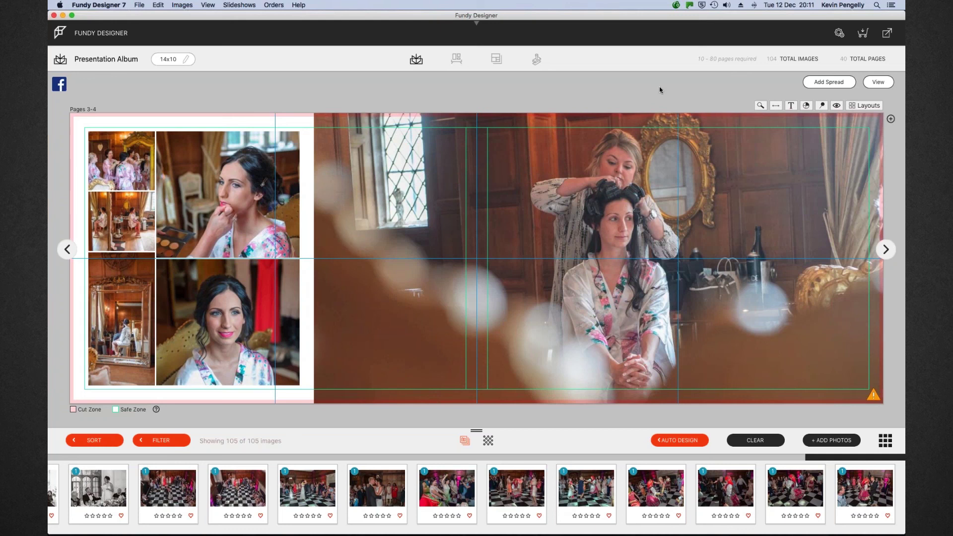
Leave the single-spread editor and go back to the overview grid of all album spreads
click(873, 81)
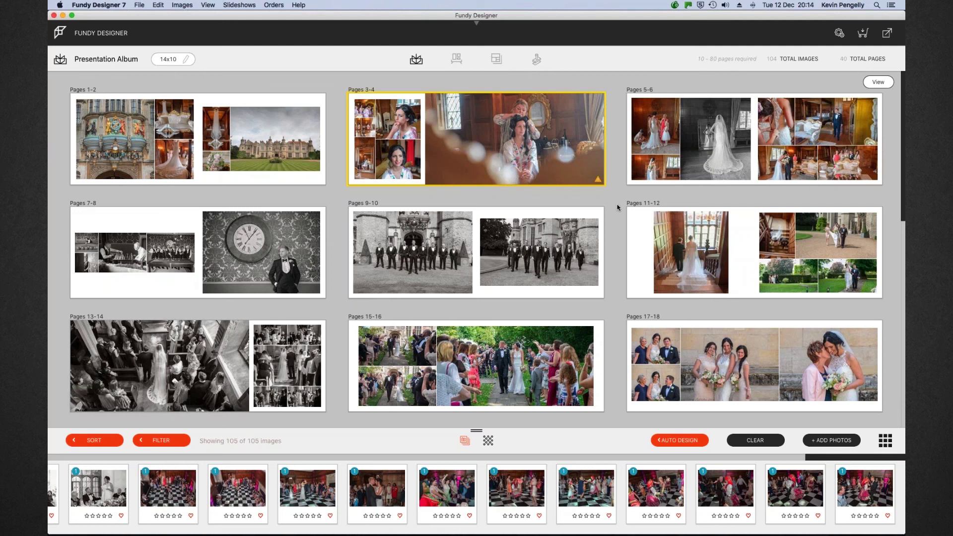
Scroll down the spreads overview until the Pages 19-20 to 23-24 row is visible
scroll(617, 207, down, 5)
scroll(618, 207, down, 1)
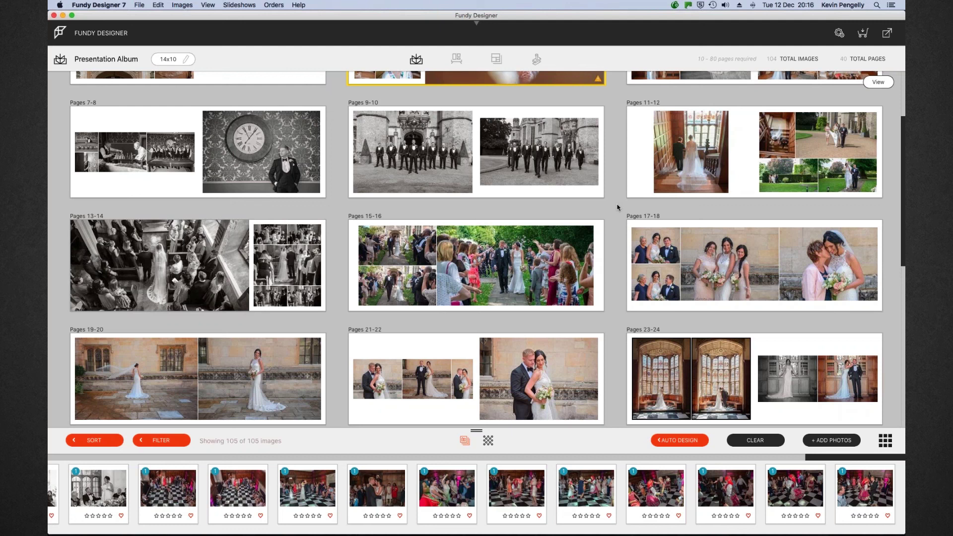
mouse_move(611, 226)
mouse_move(617, 172)
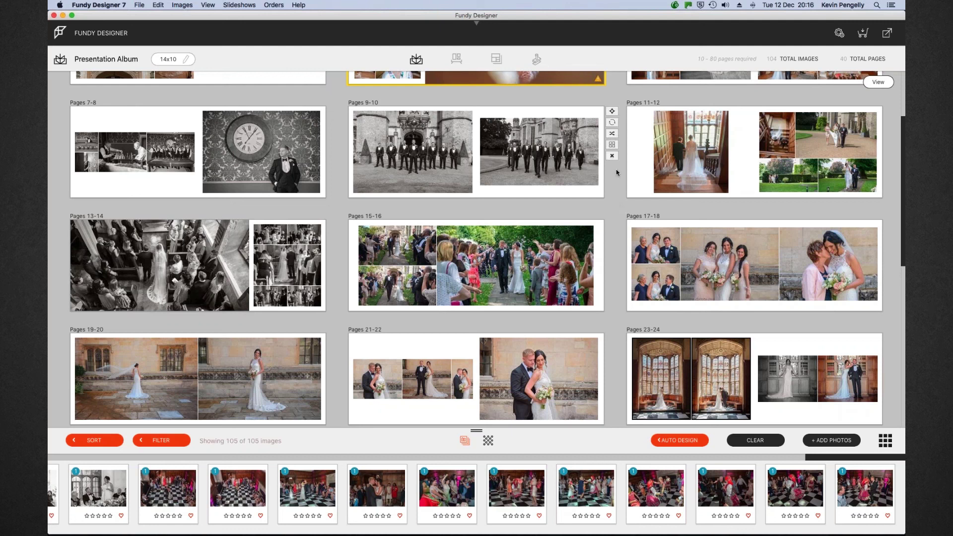